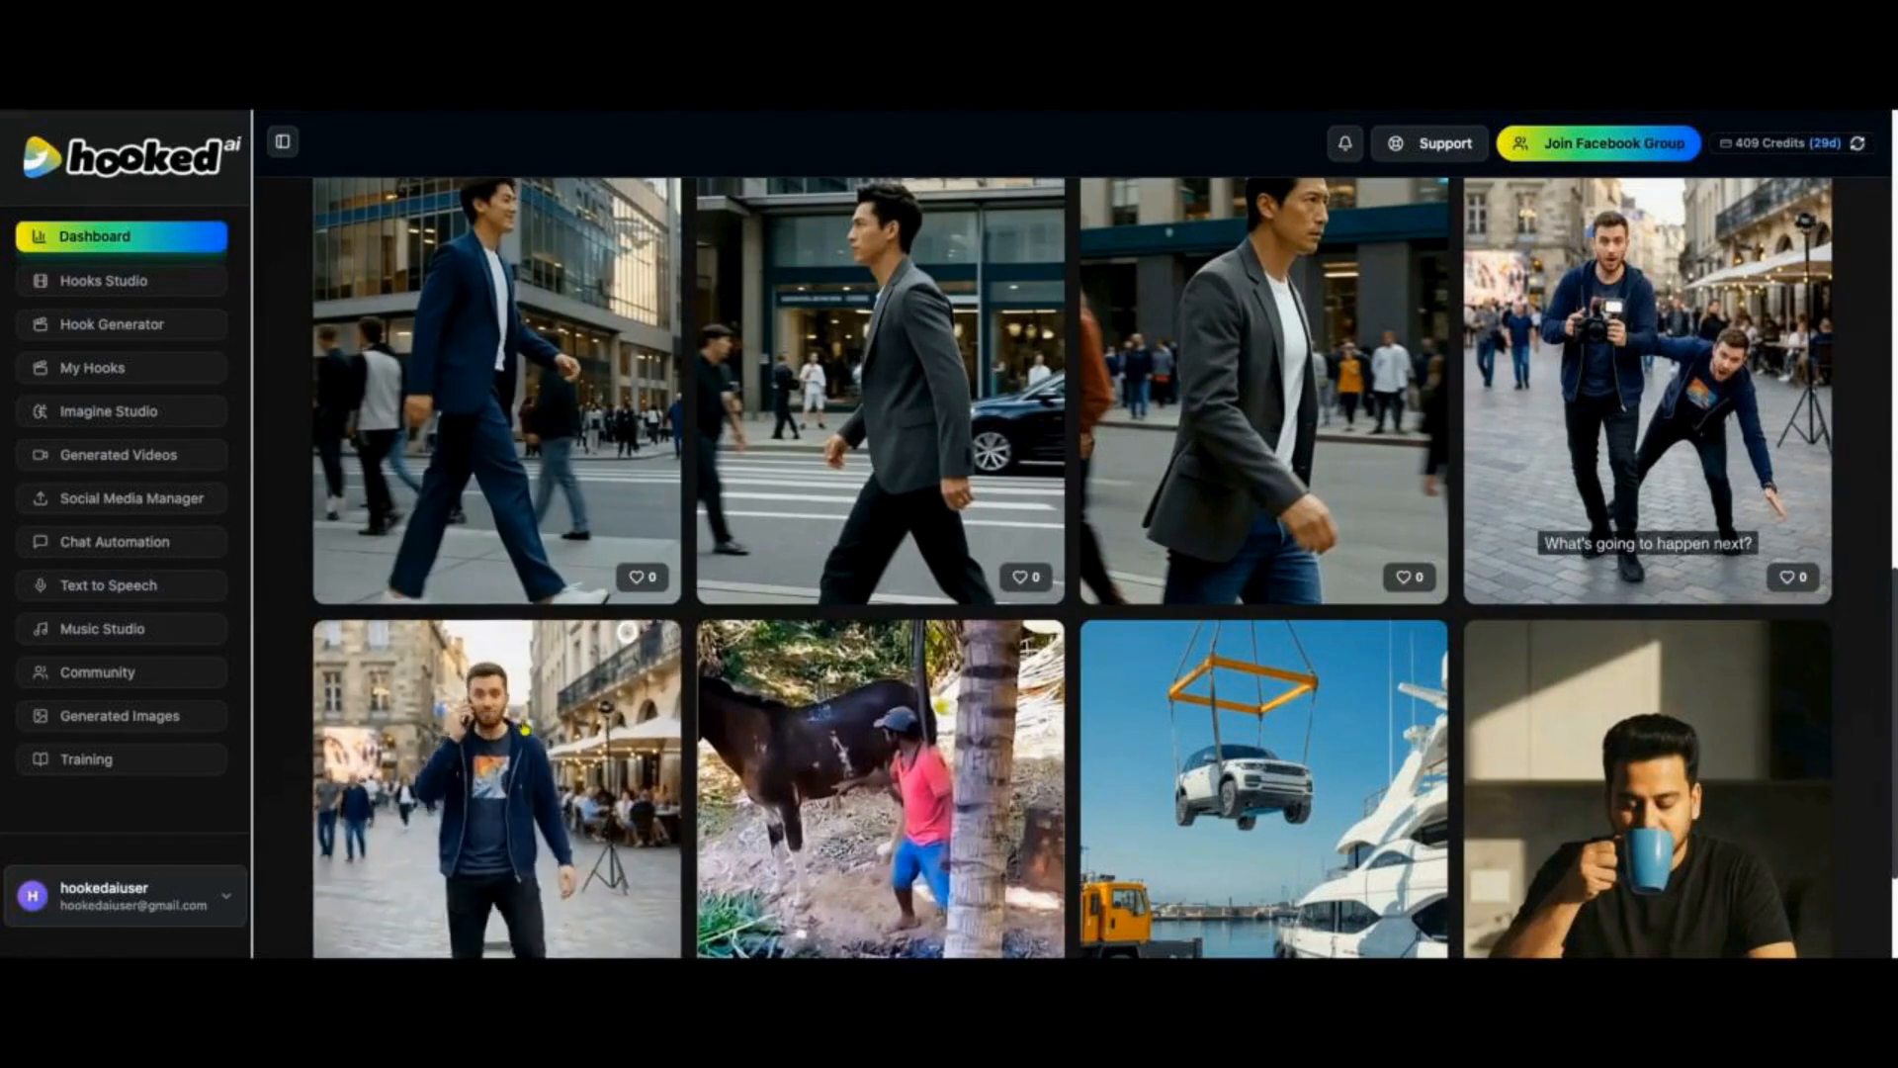
Step: Create a Hooks Studio project named Hooked Video Project 1 with the 9:16 (Vertical) aspect ratio
scroll(1332, 659, down, 3)
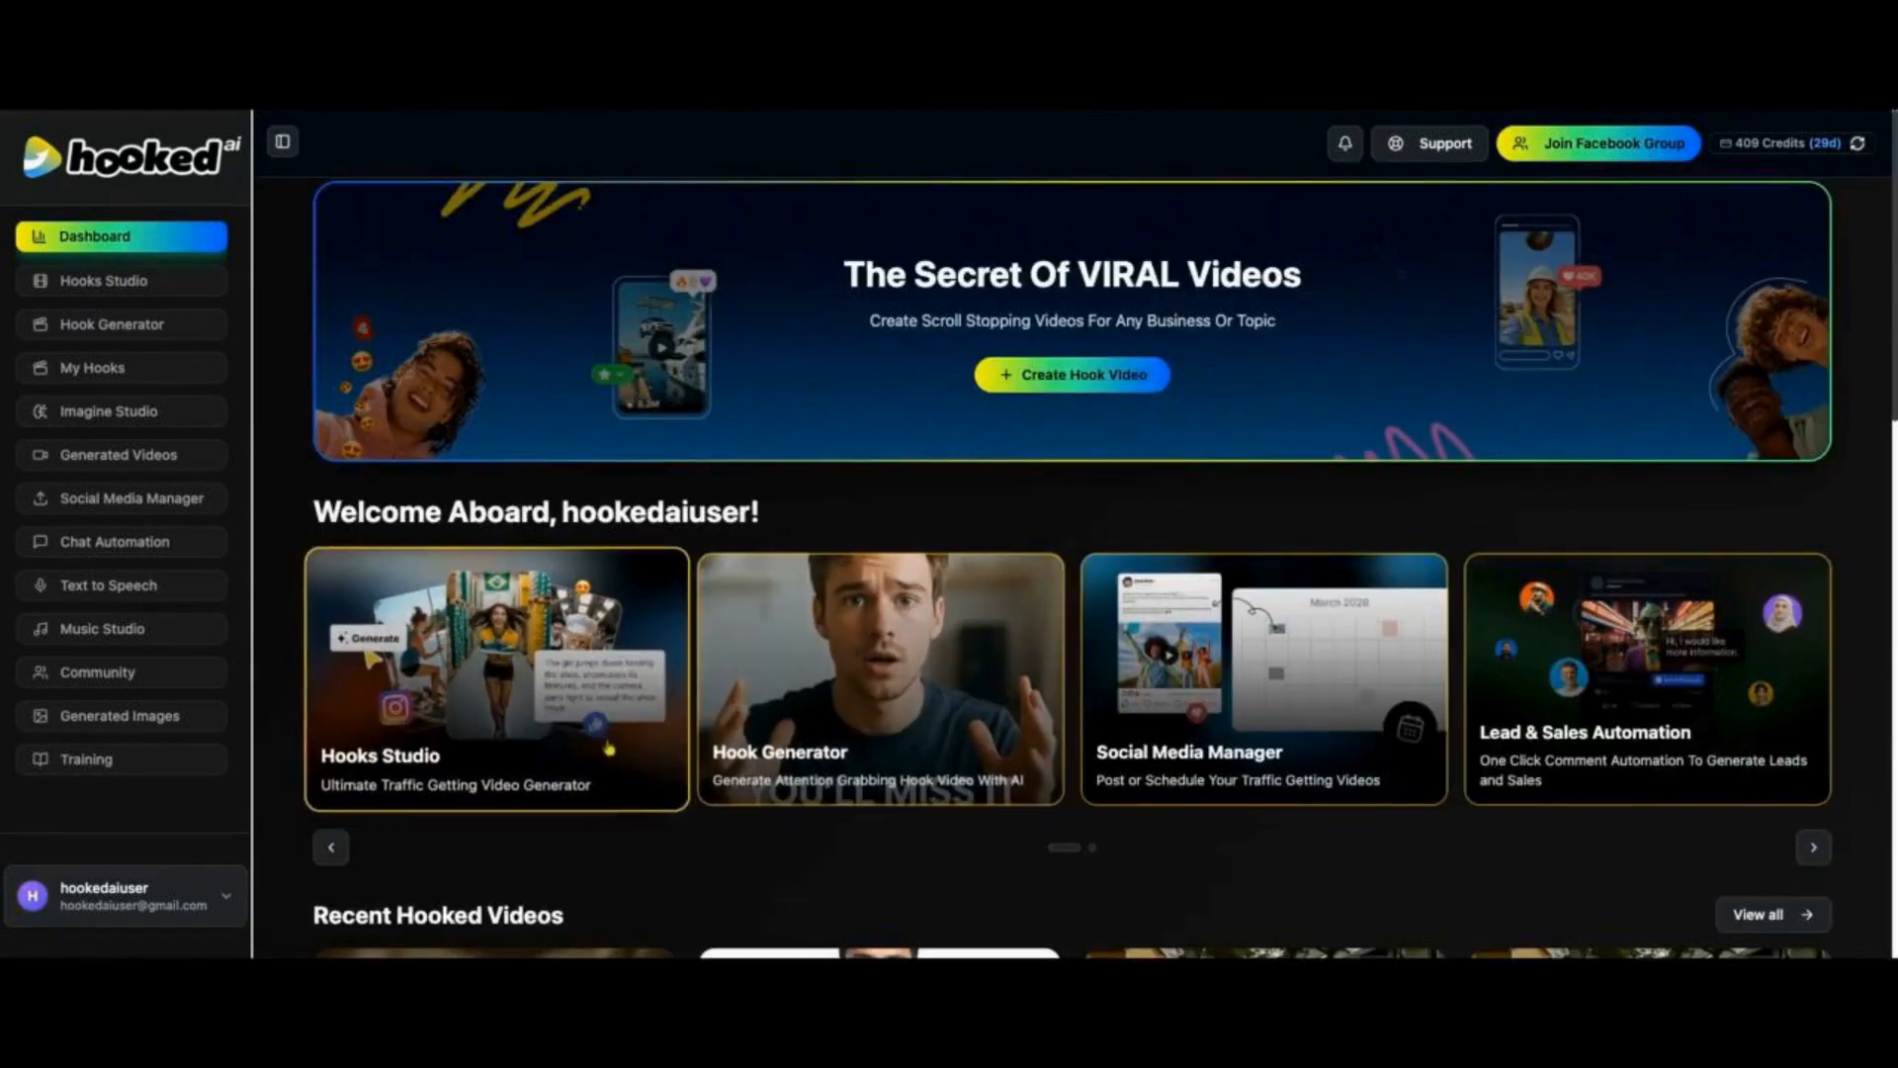
click(495, 675)
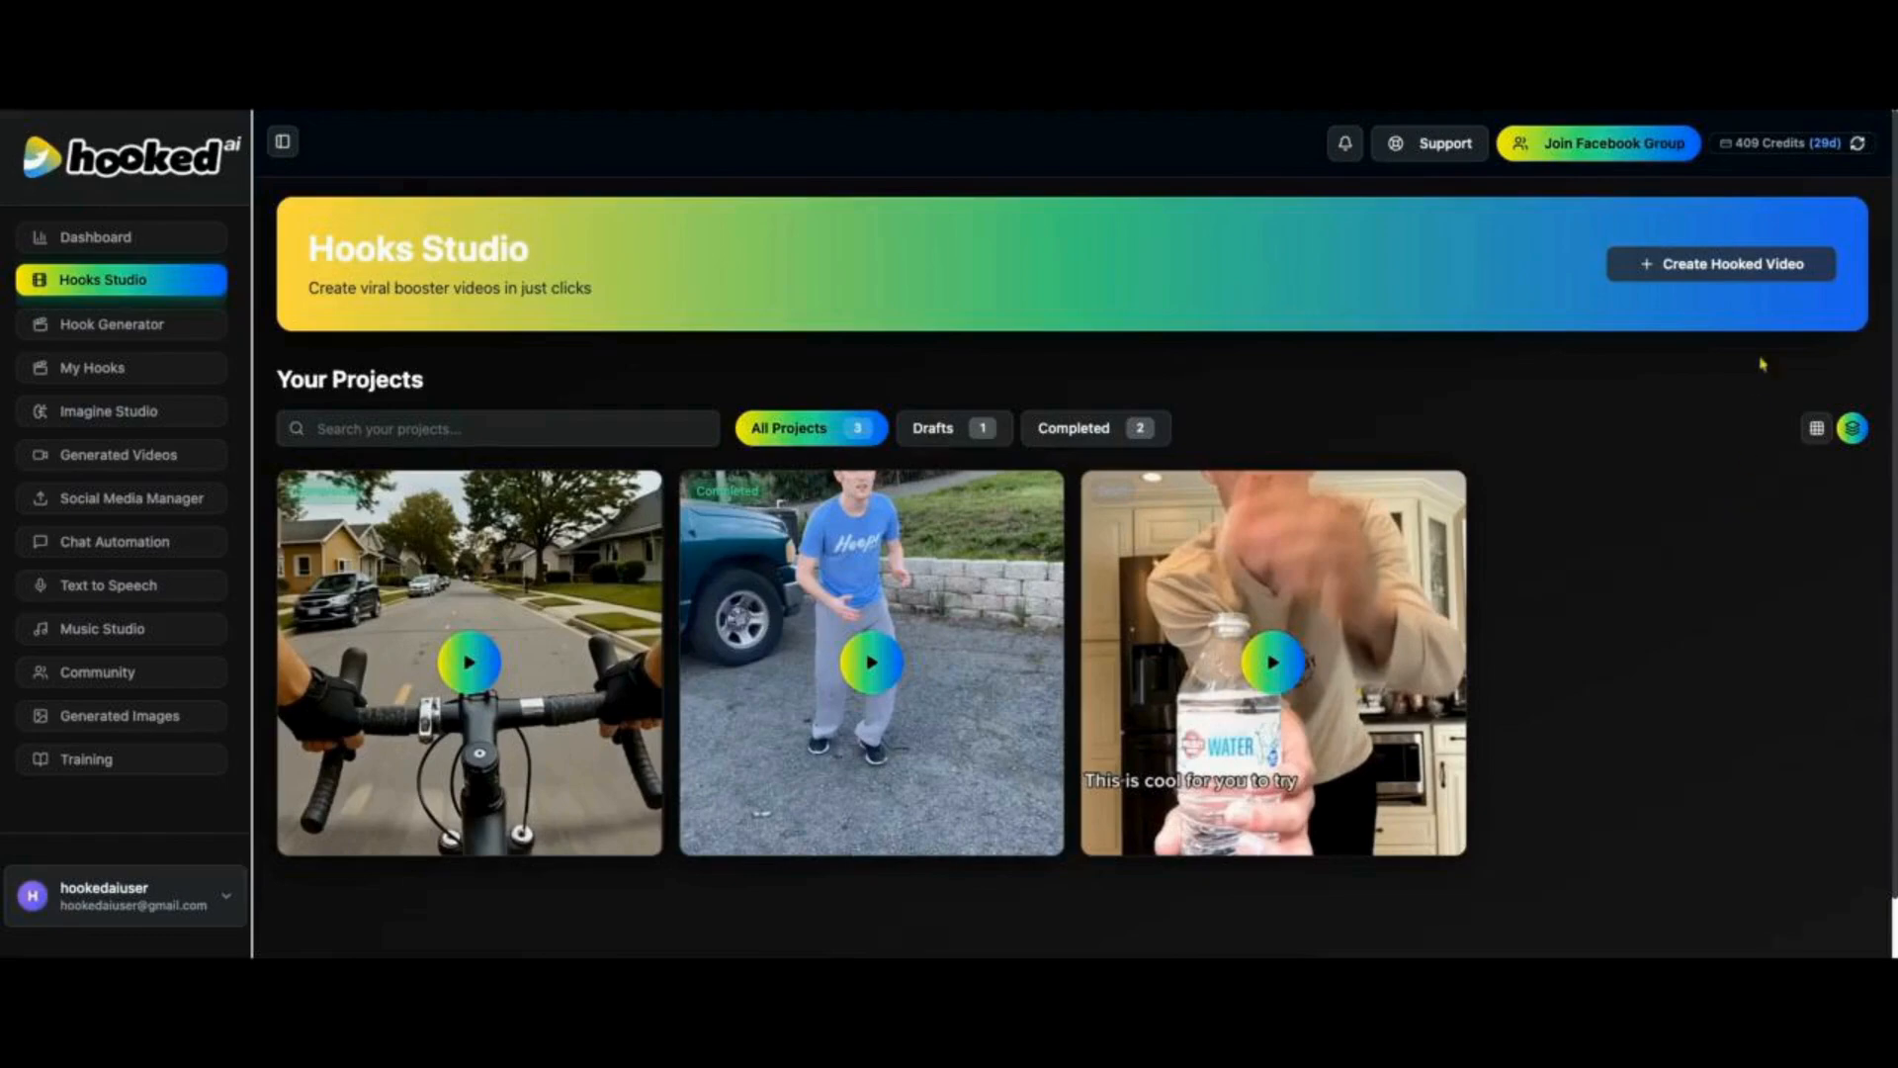
click(1745, 276)
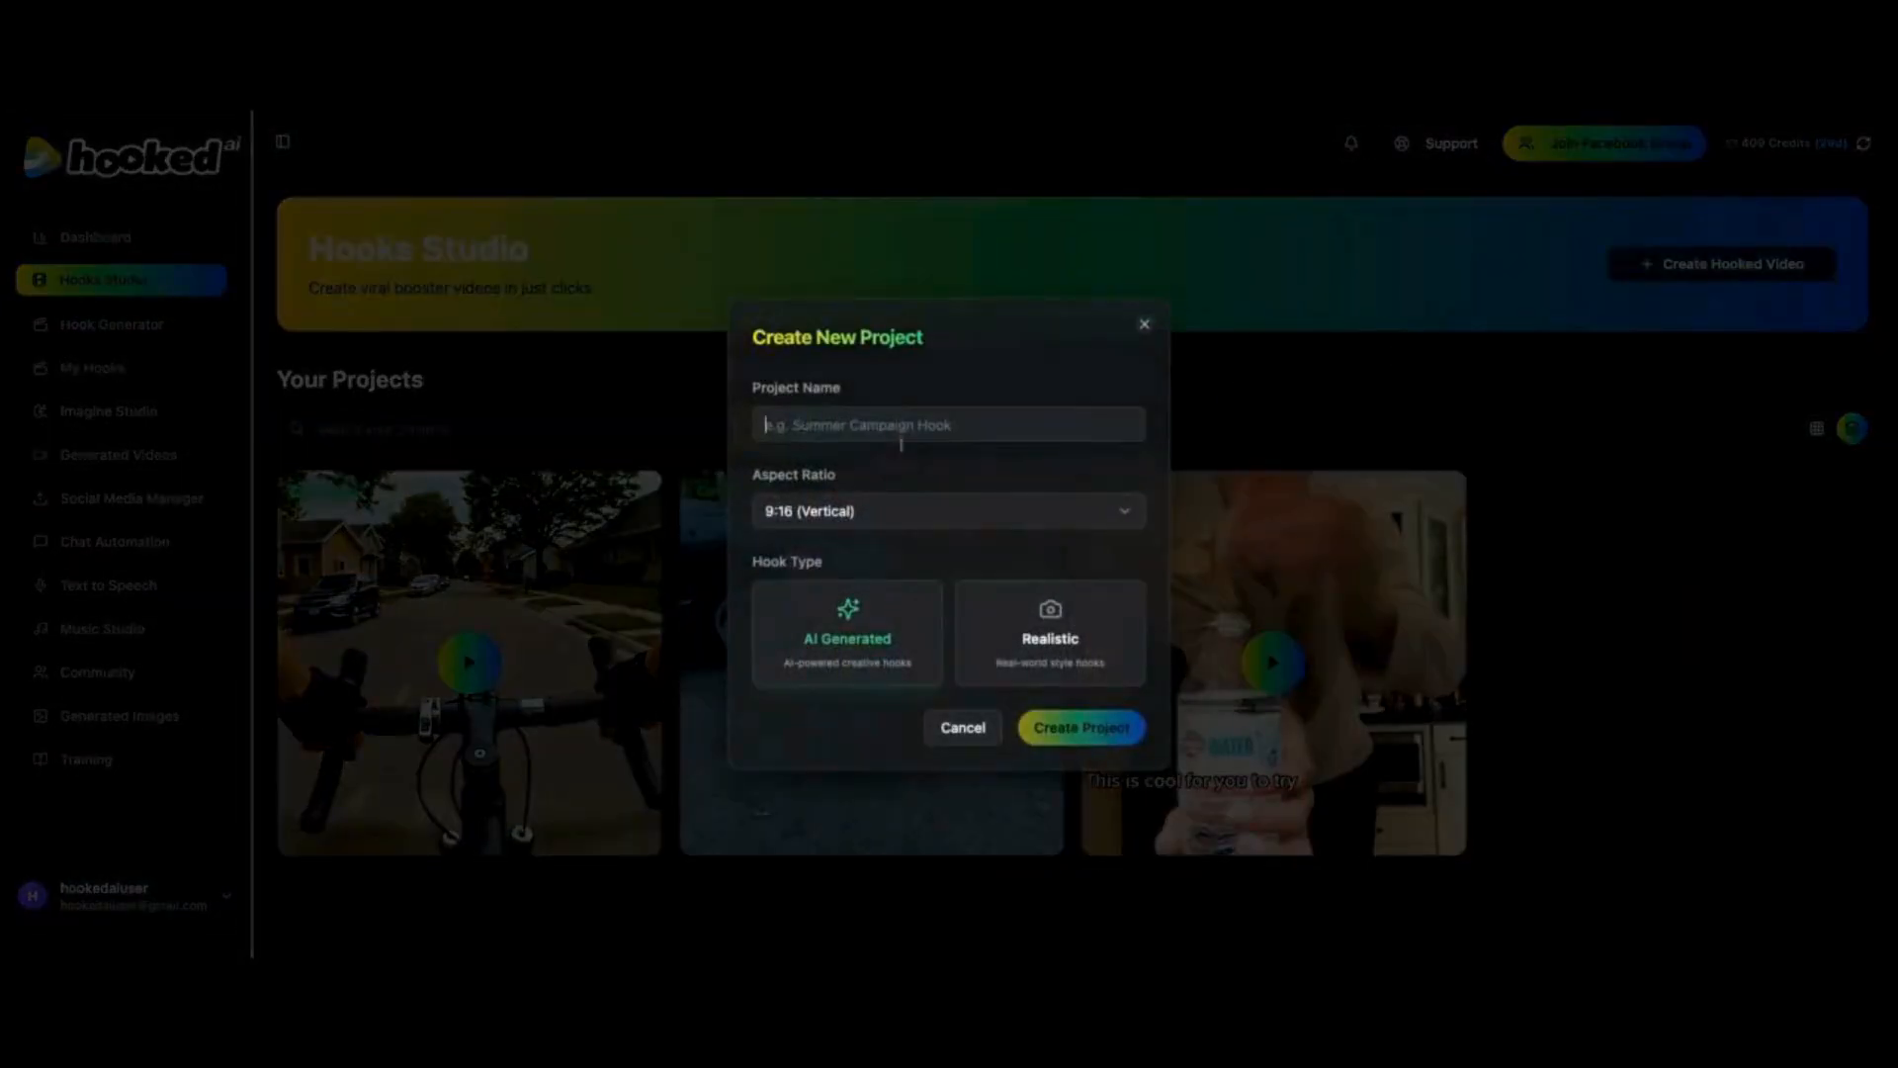
click(856, 427)
text(Hooked Video Project 1)
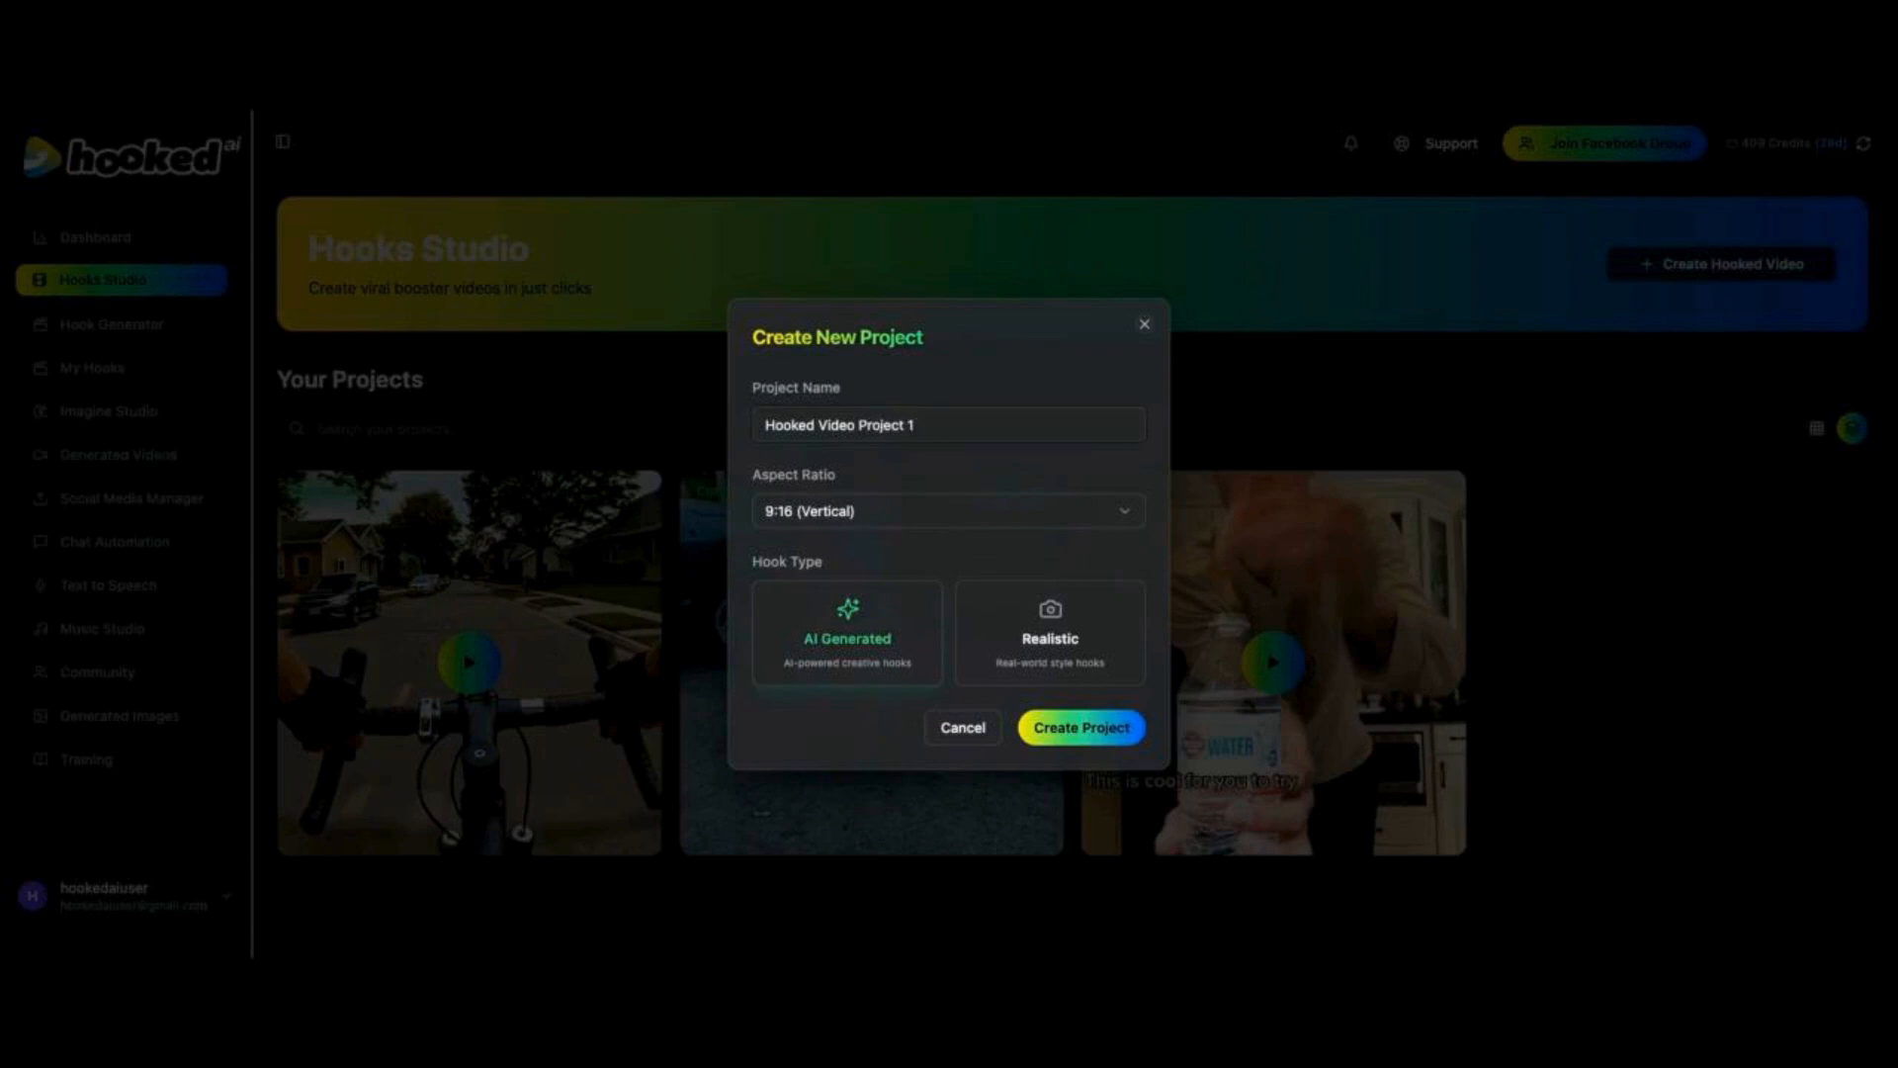
click(838, 516)
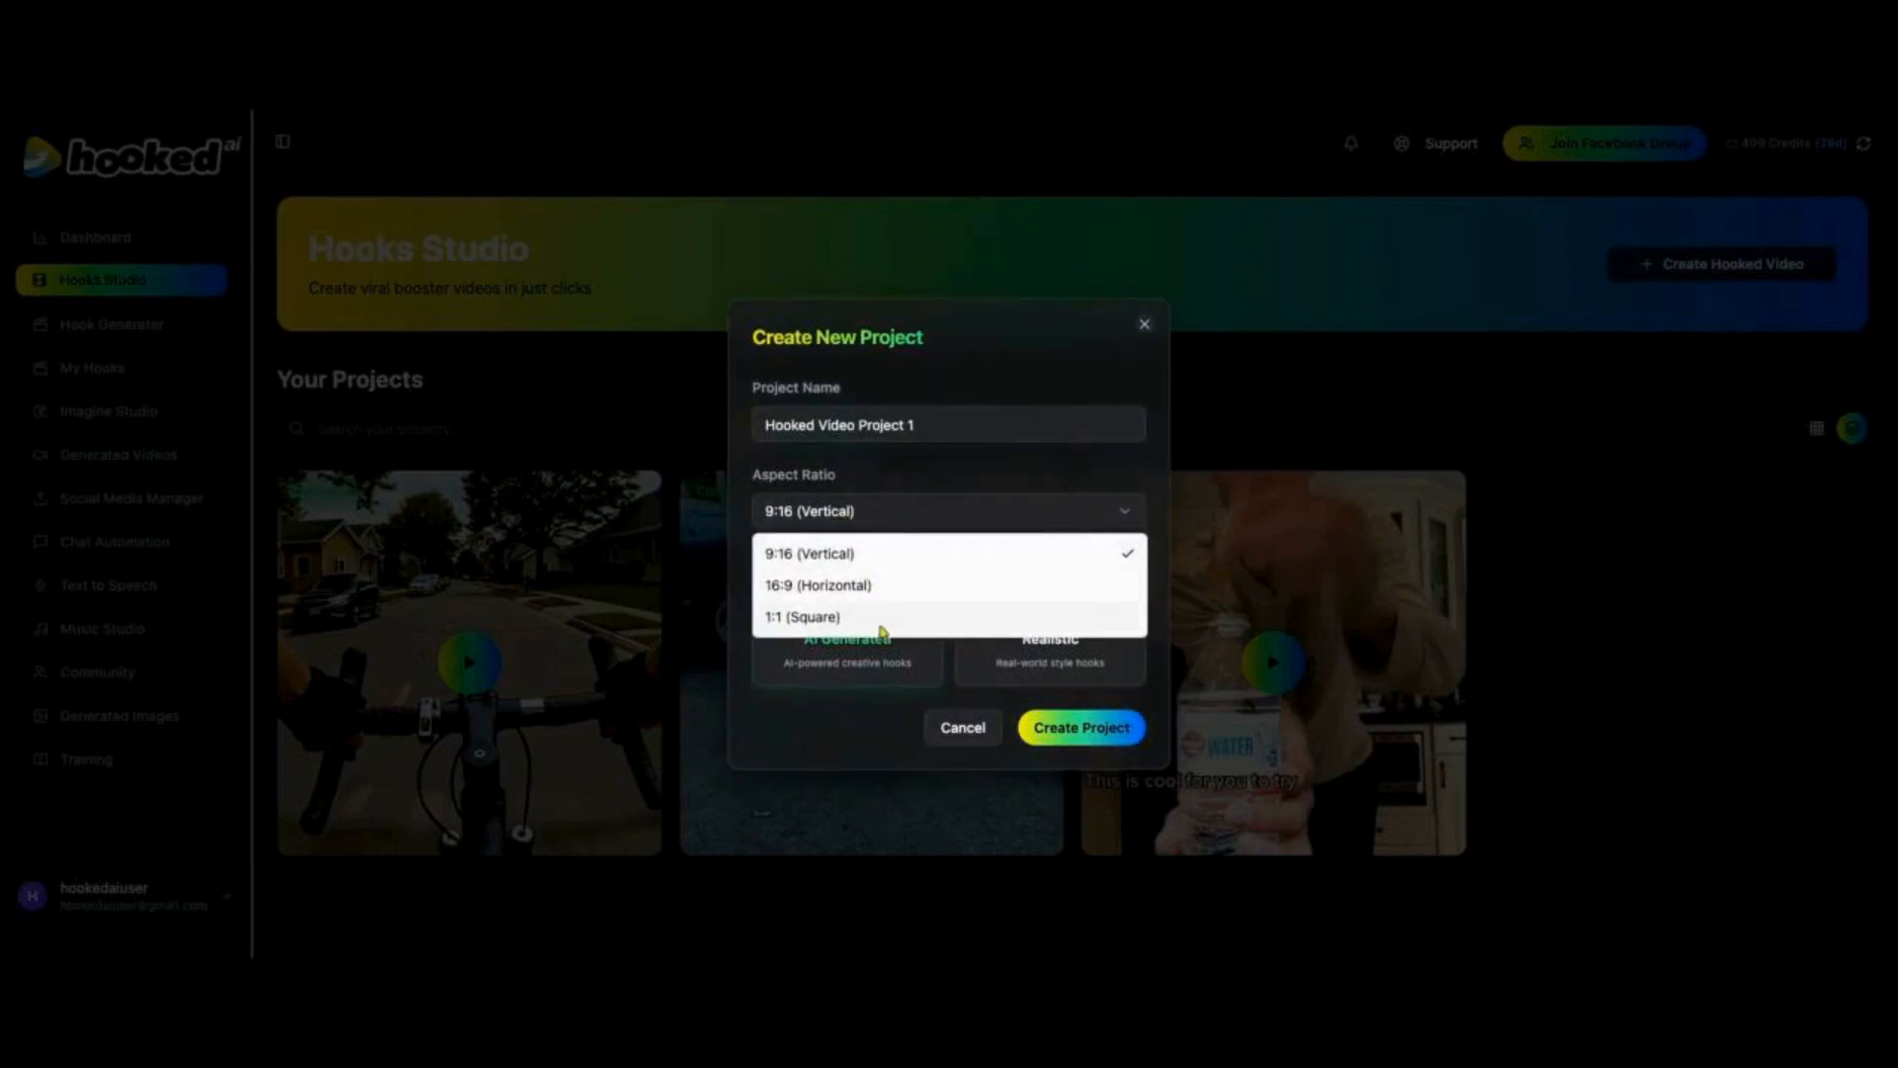
click(883, 568)
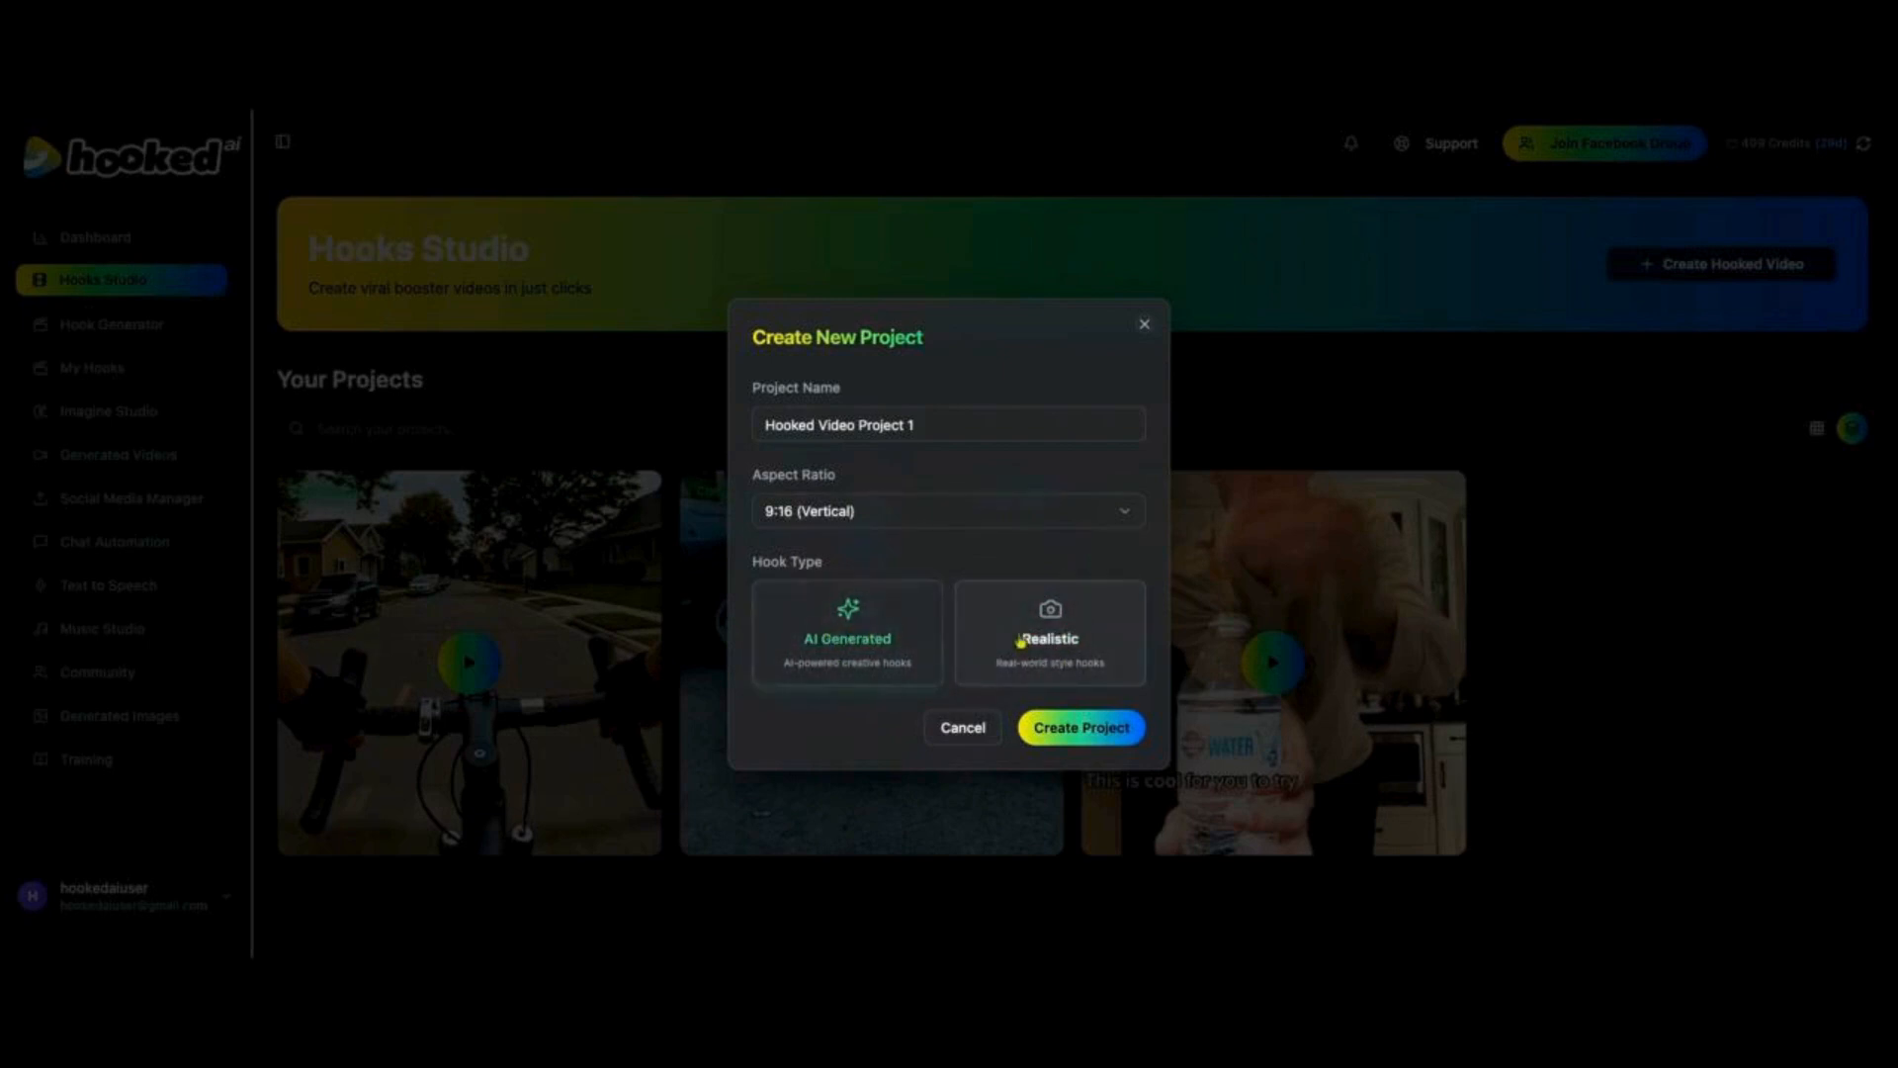
click(1081, 729)
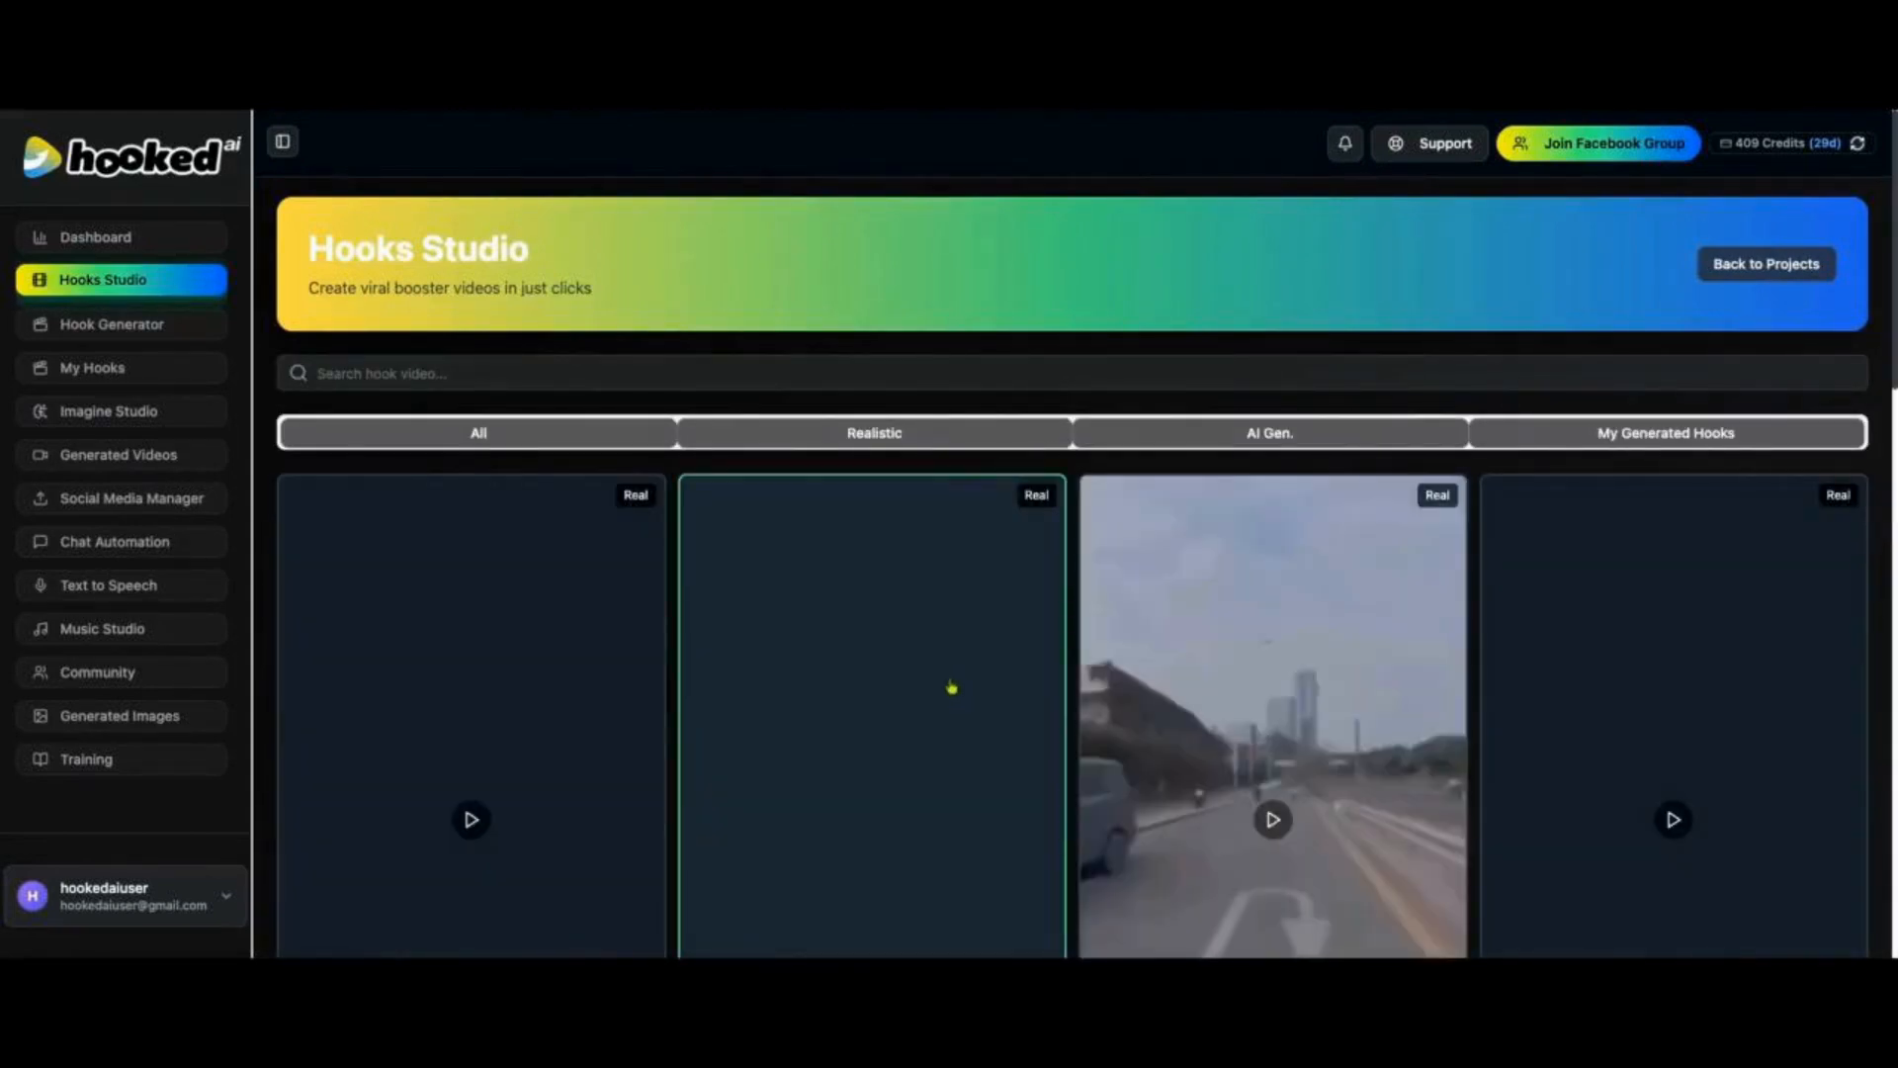
Step: Browse the full hook video library and the AI-generated hooks to examine the available clips
scroll(806, 730, down, 6)
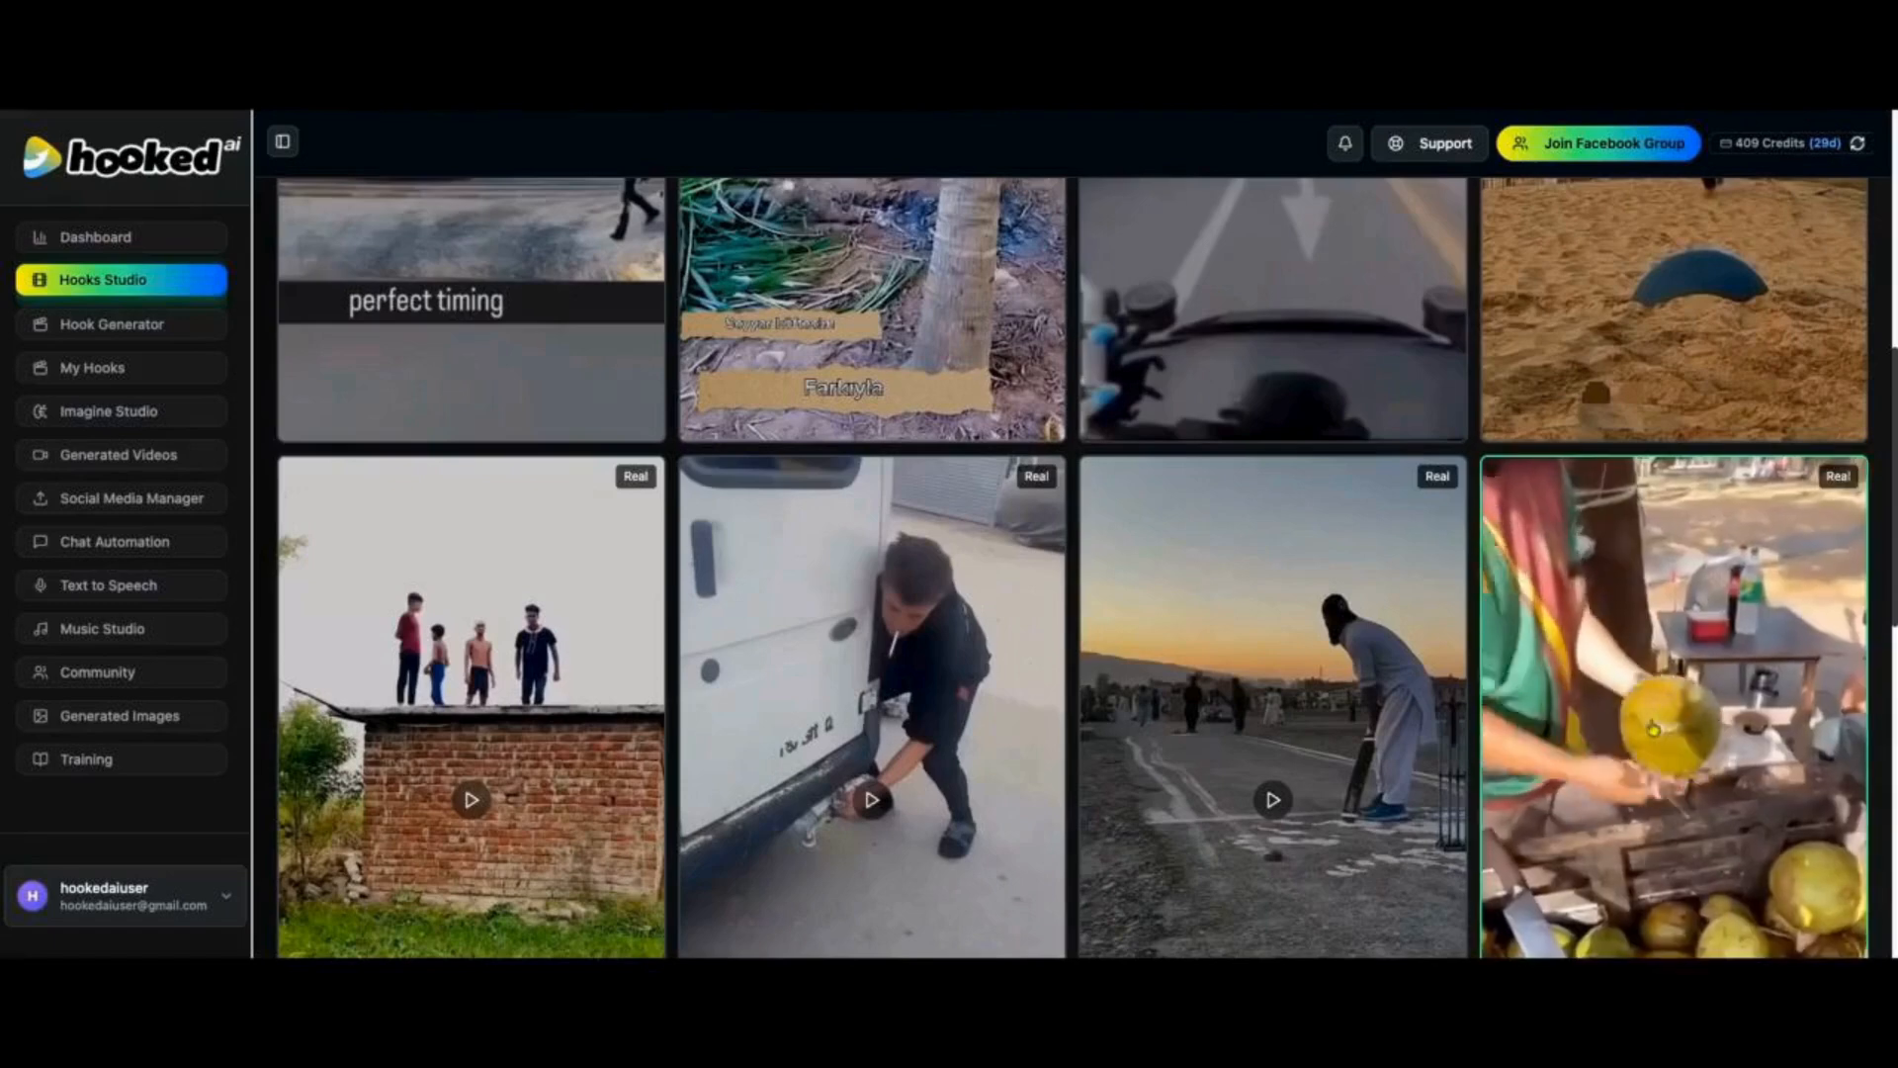
scroll(1636, 729, down, 8)
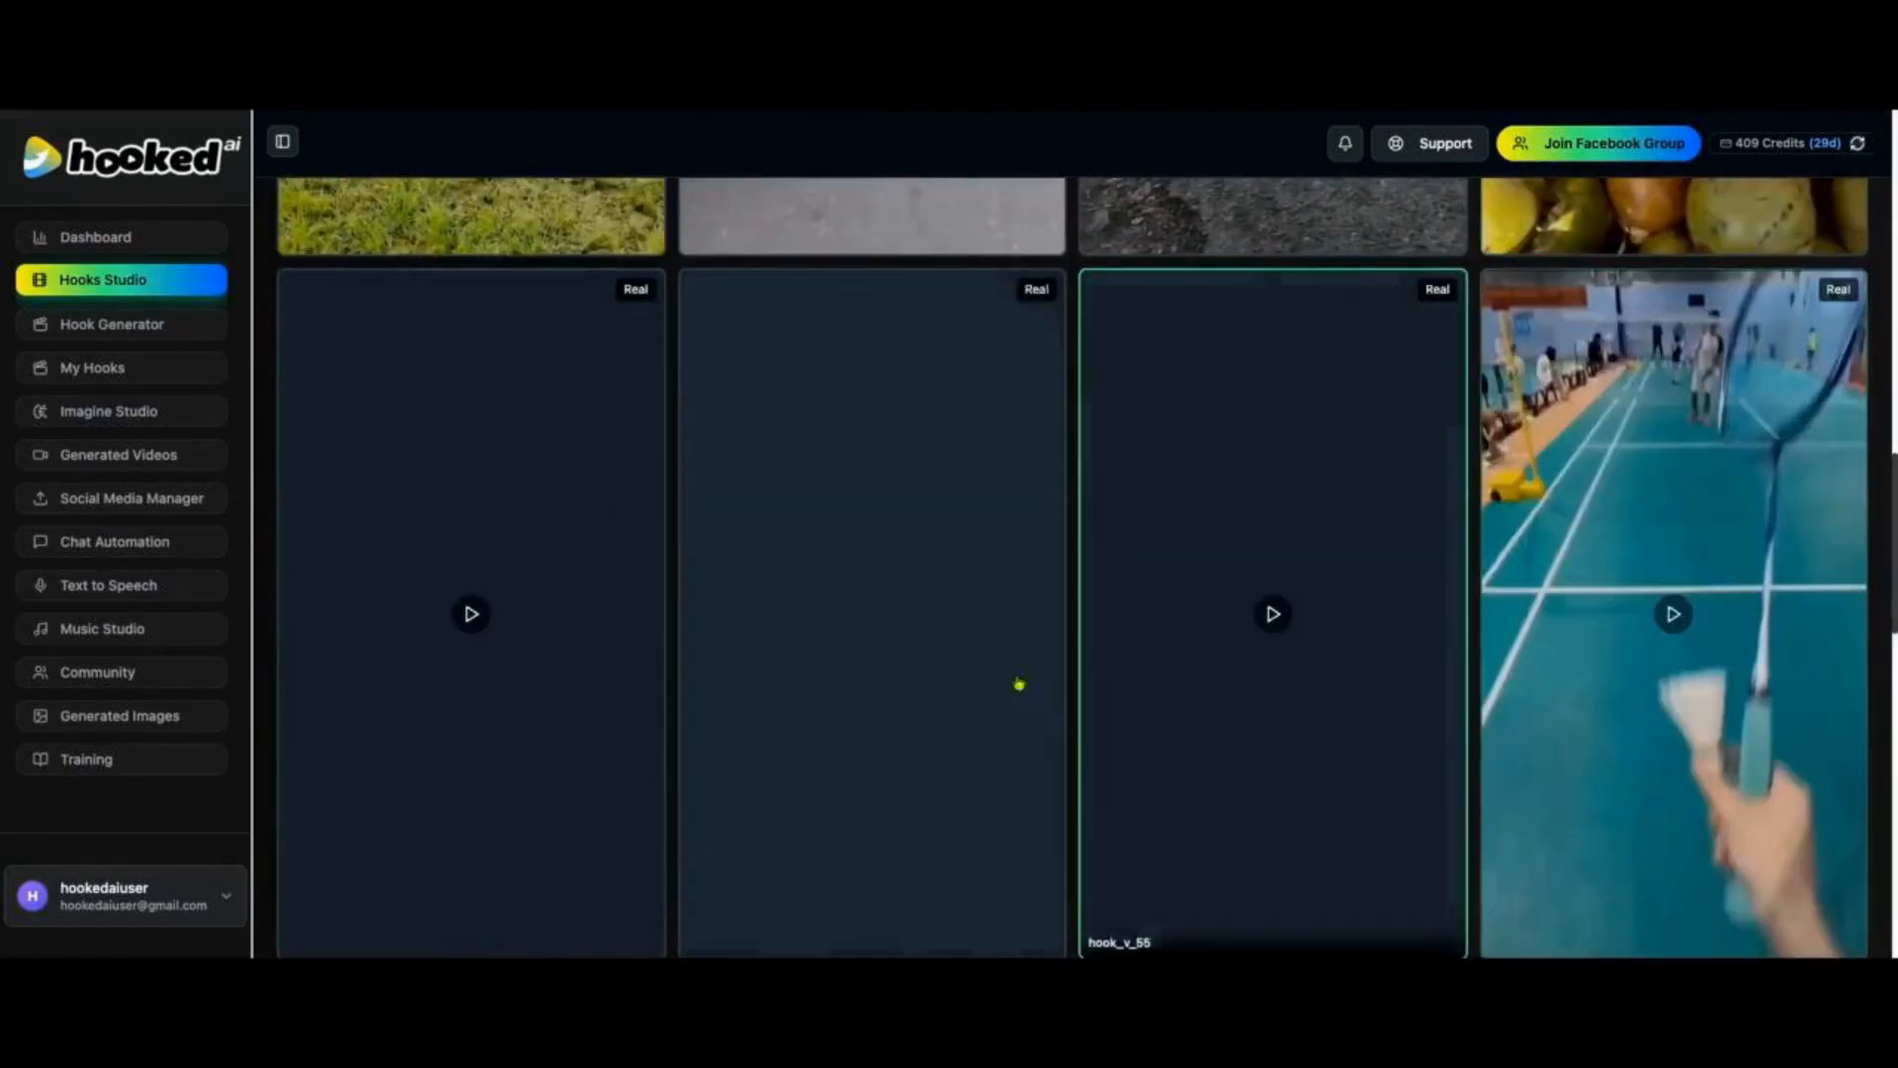
scroll(1089, 654, up, 2)
scroll(1088, 655, up, 10)
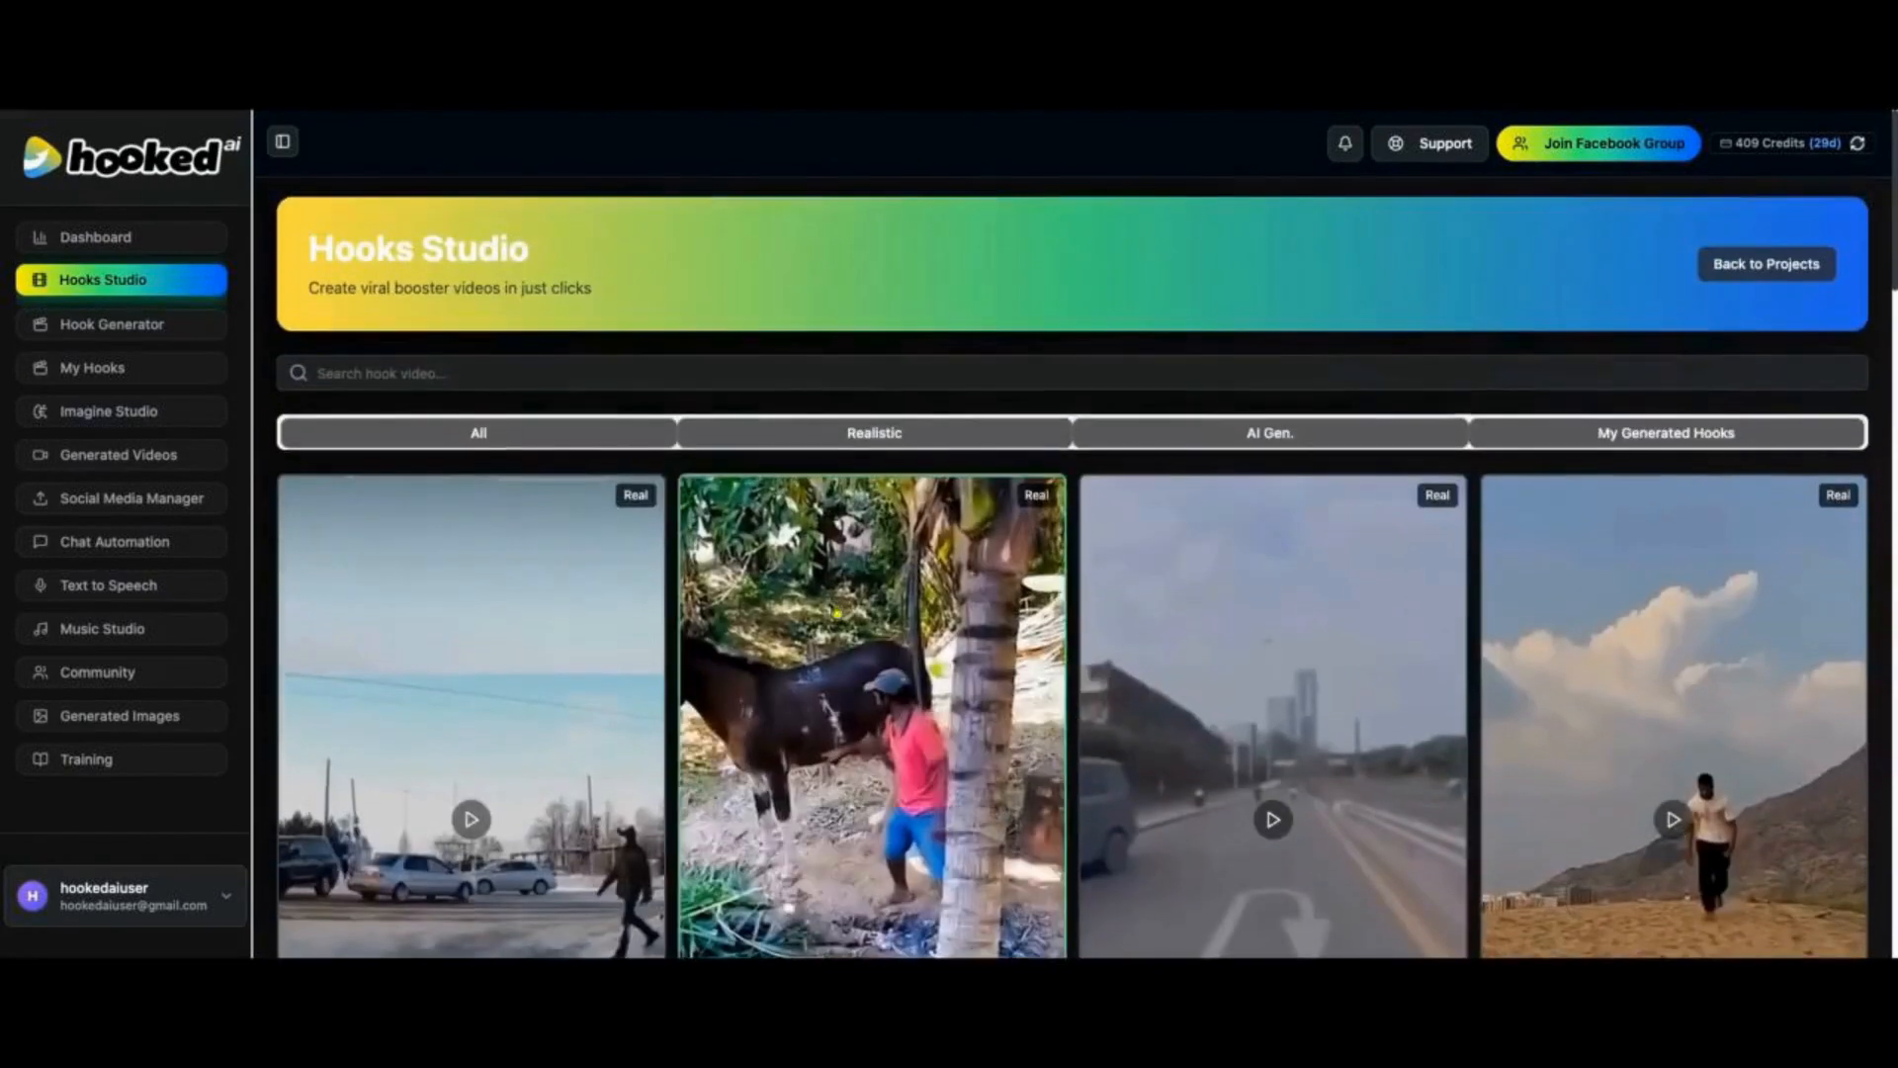
click(1235, 440)
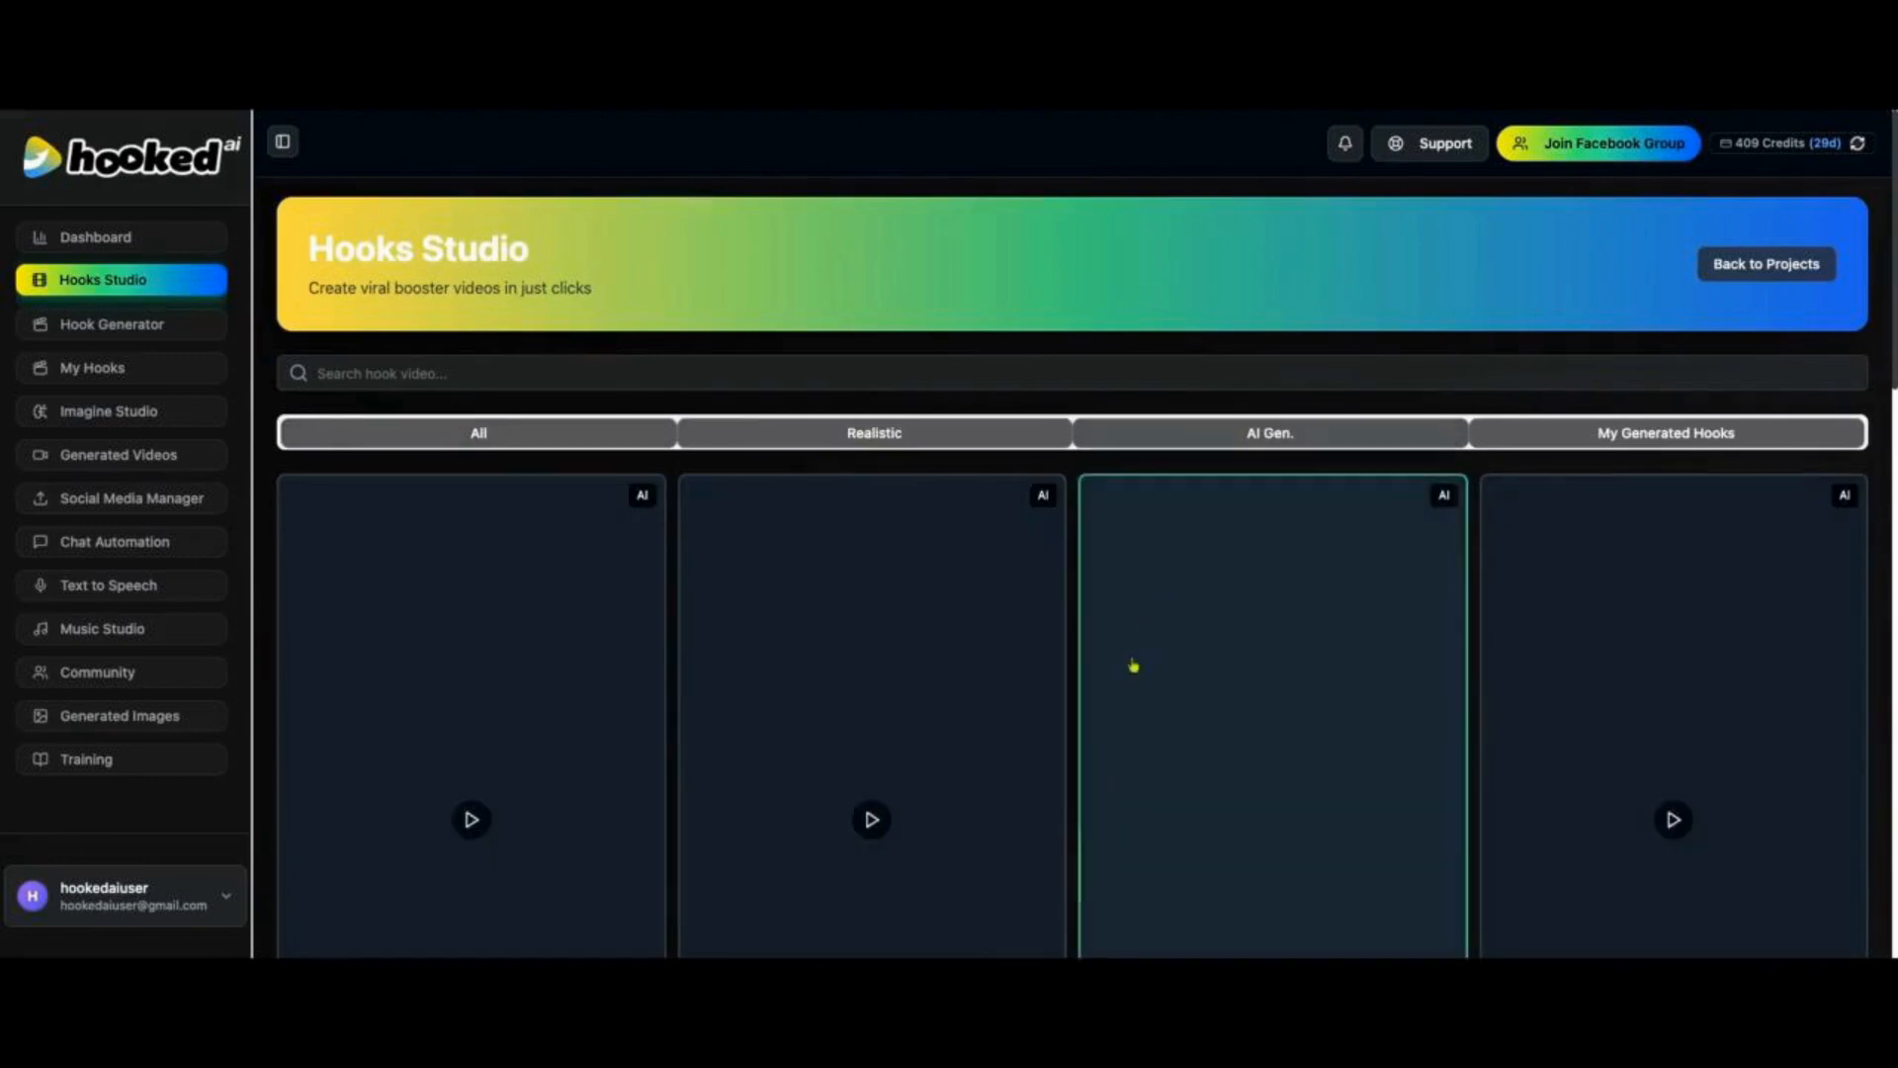
scroll(1131, 665, down, 5)
scroll(516, 743, down, 5)
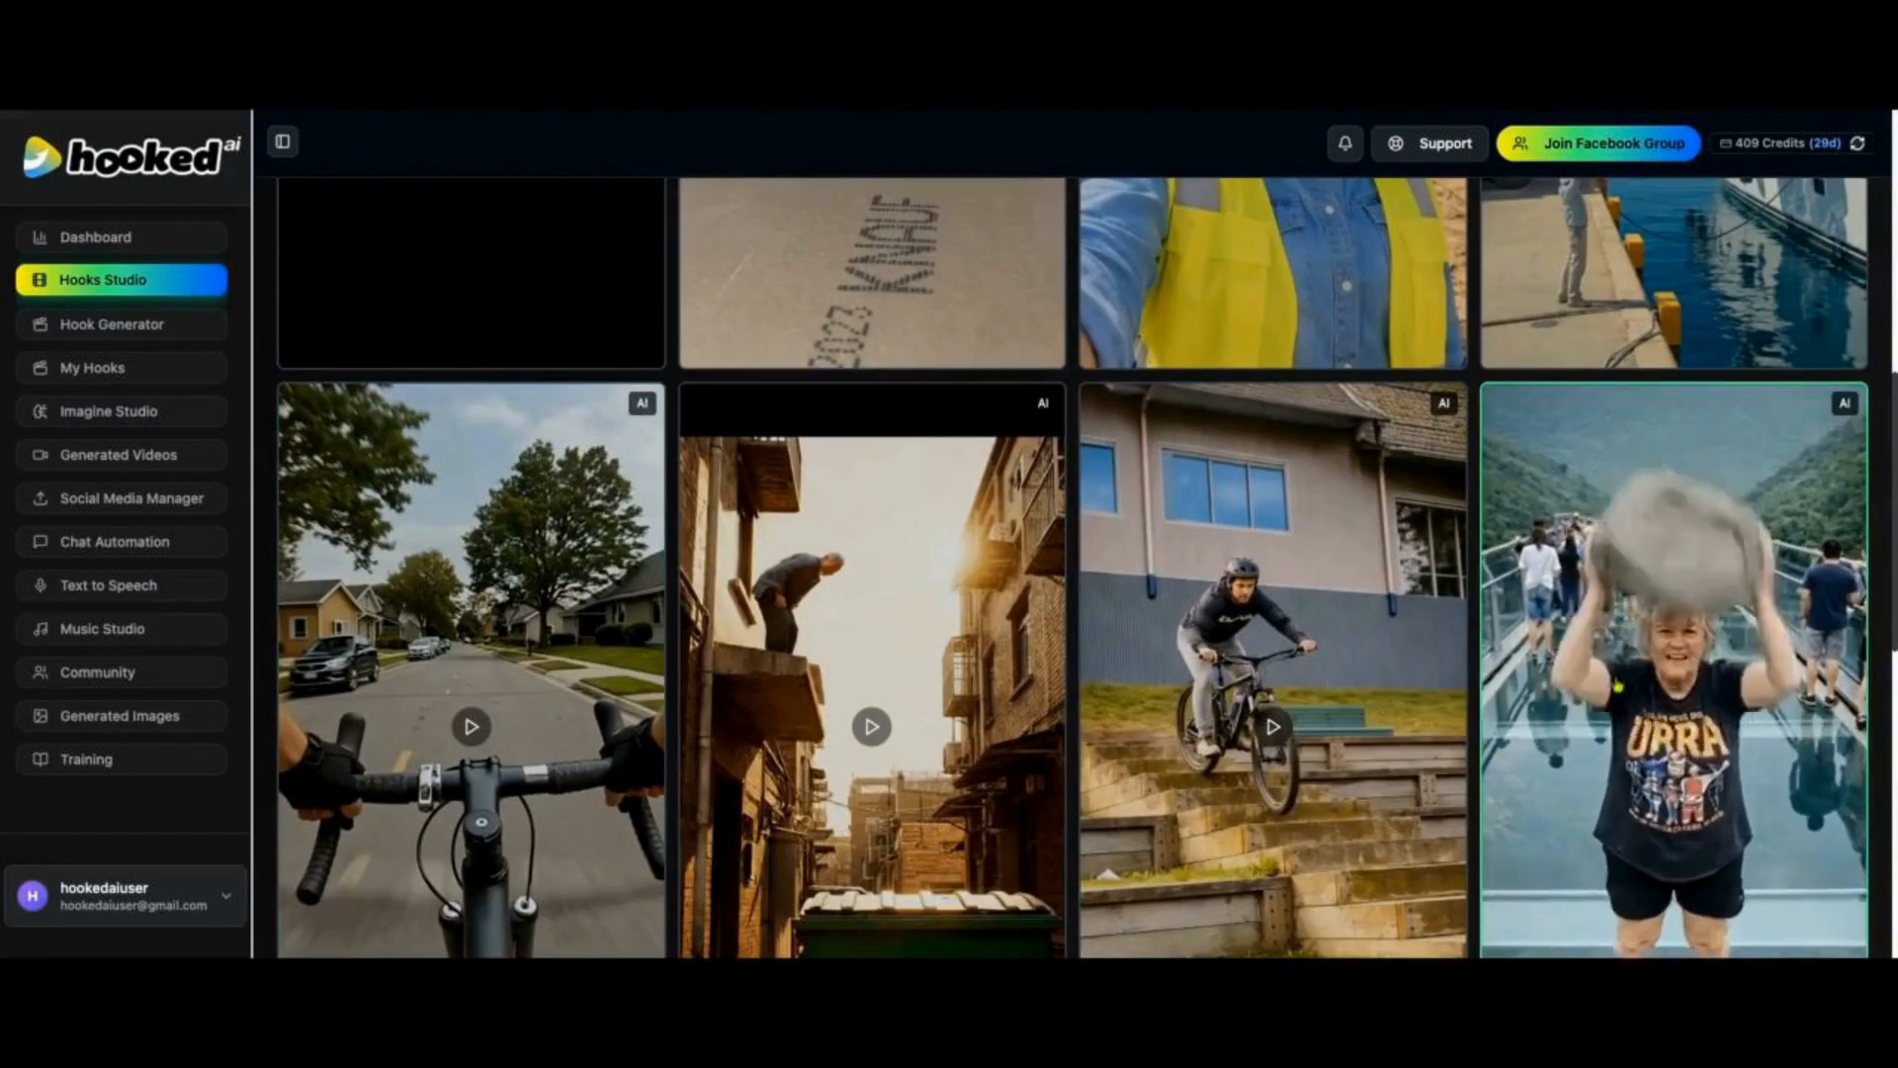
scroll(837, 697, up, 6)
scroll(838, 697, up, 2)
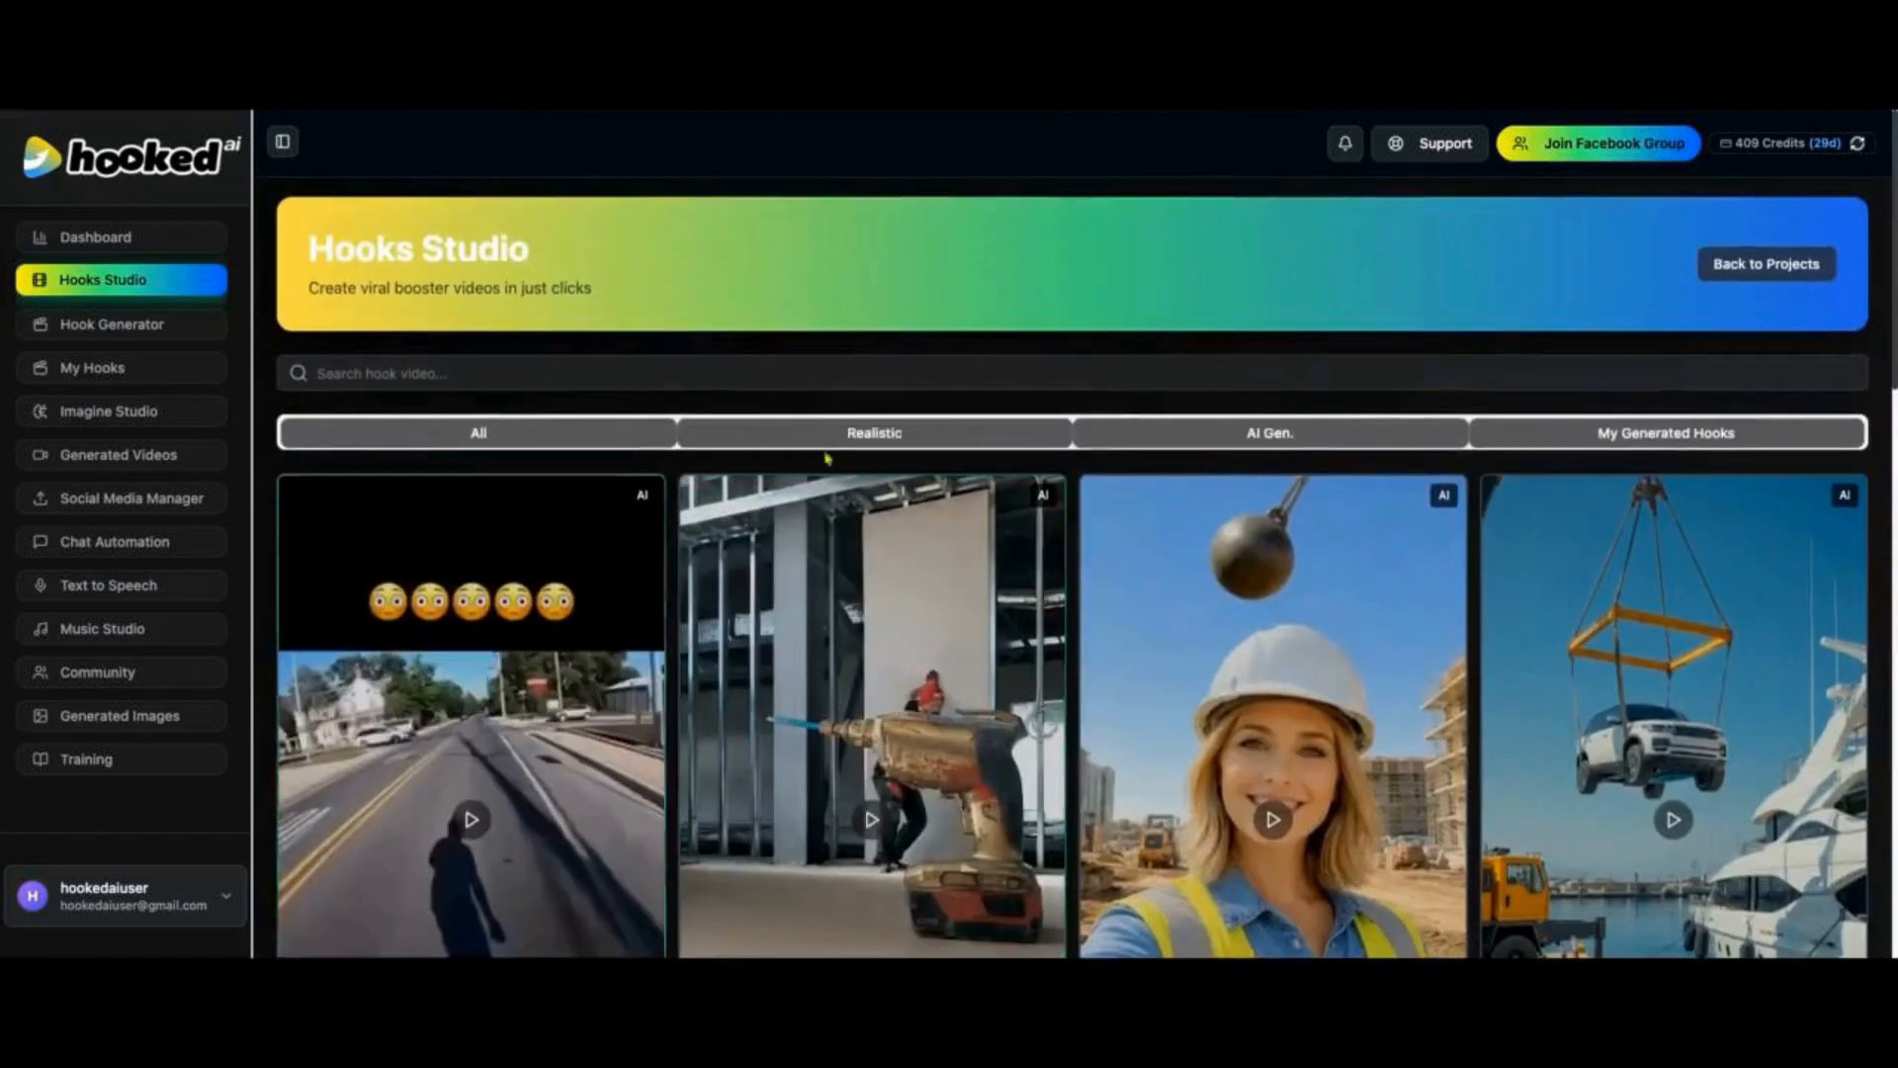
Step: Filter the hook library to realistic clips and choose the shirtless man jumping from a concrete ledge as the template video
click(952, 440)
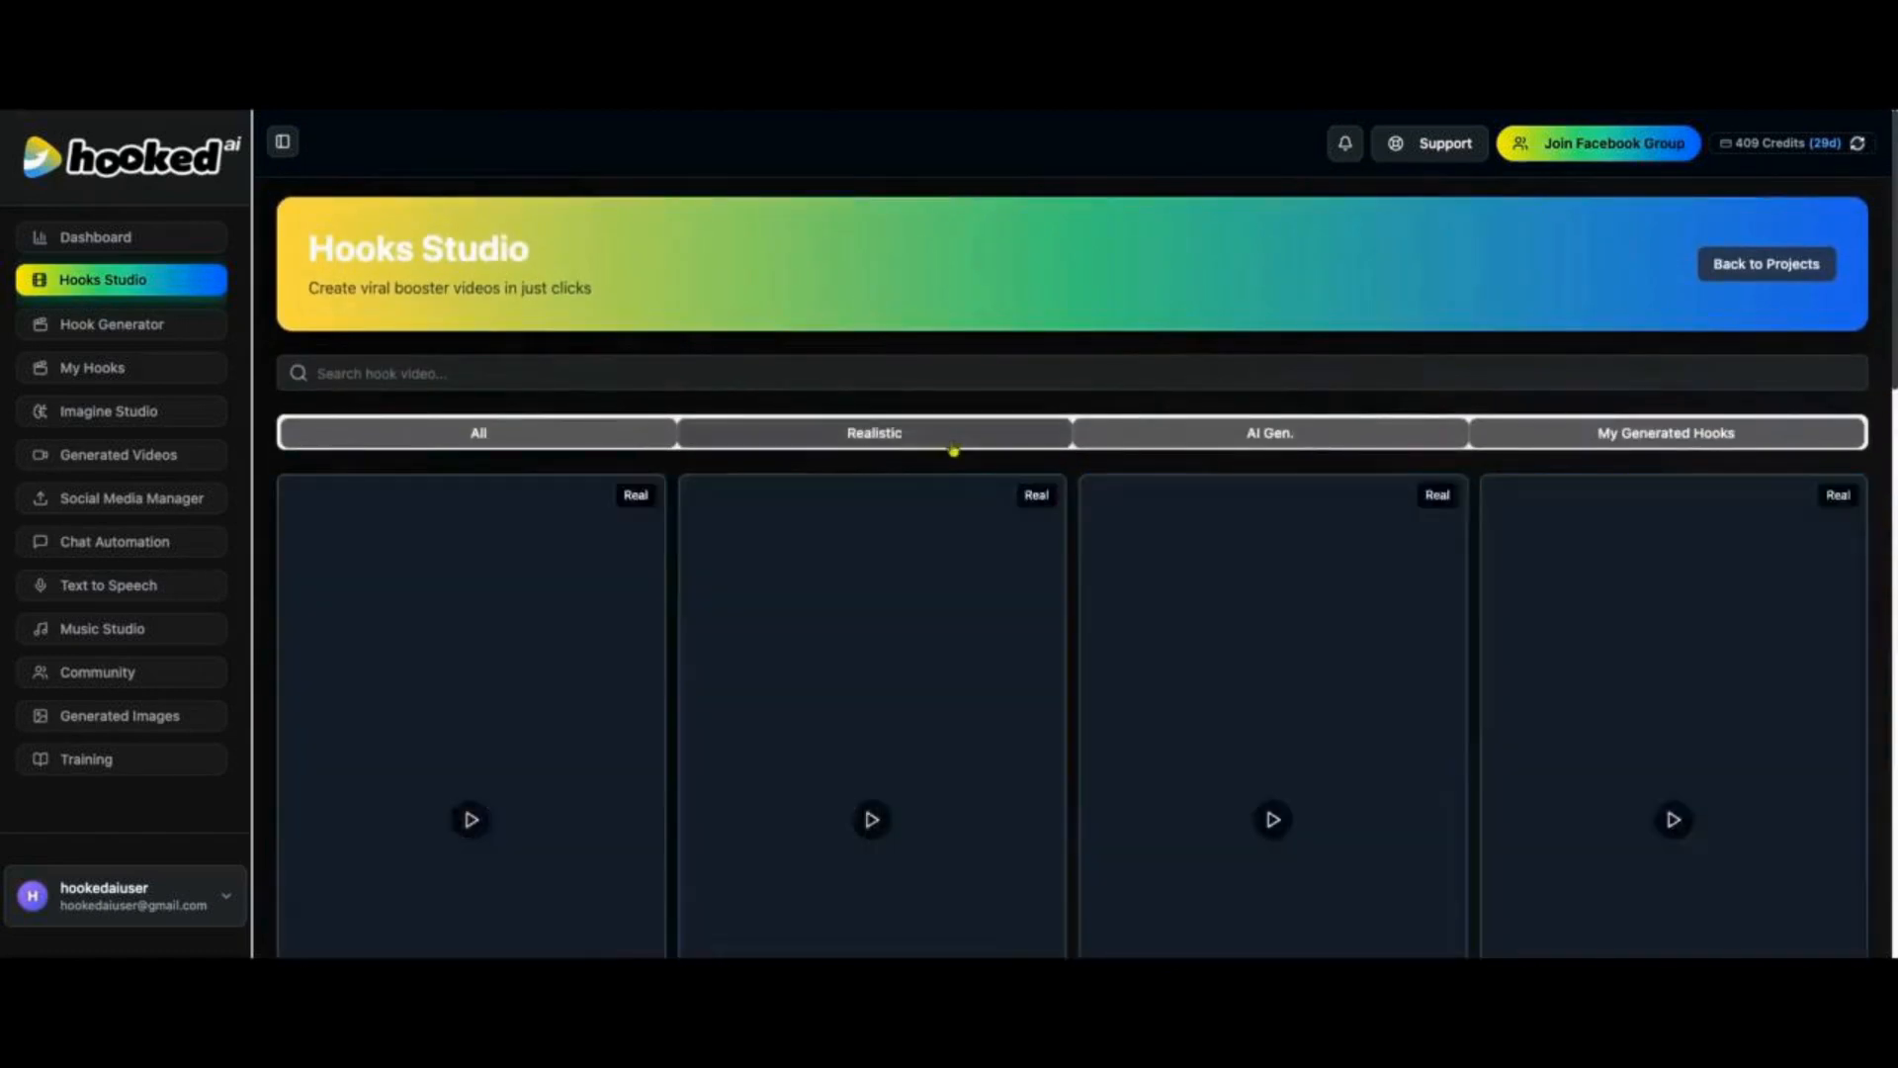
scroll(953, 450, down, 10)
scroll(922, 823, down, 12)
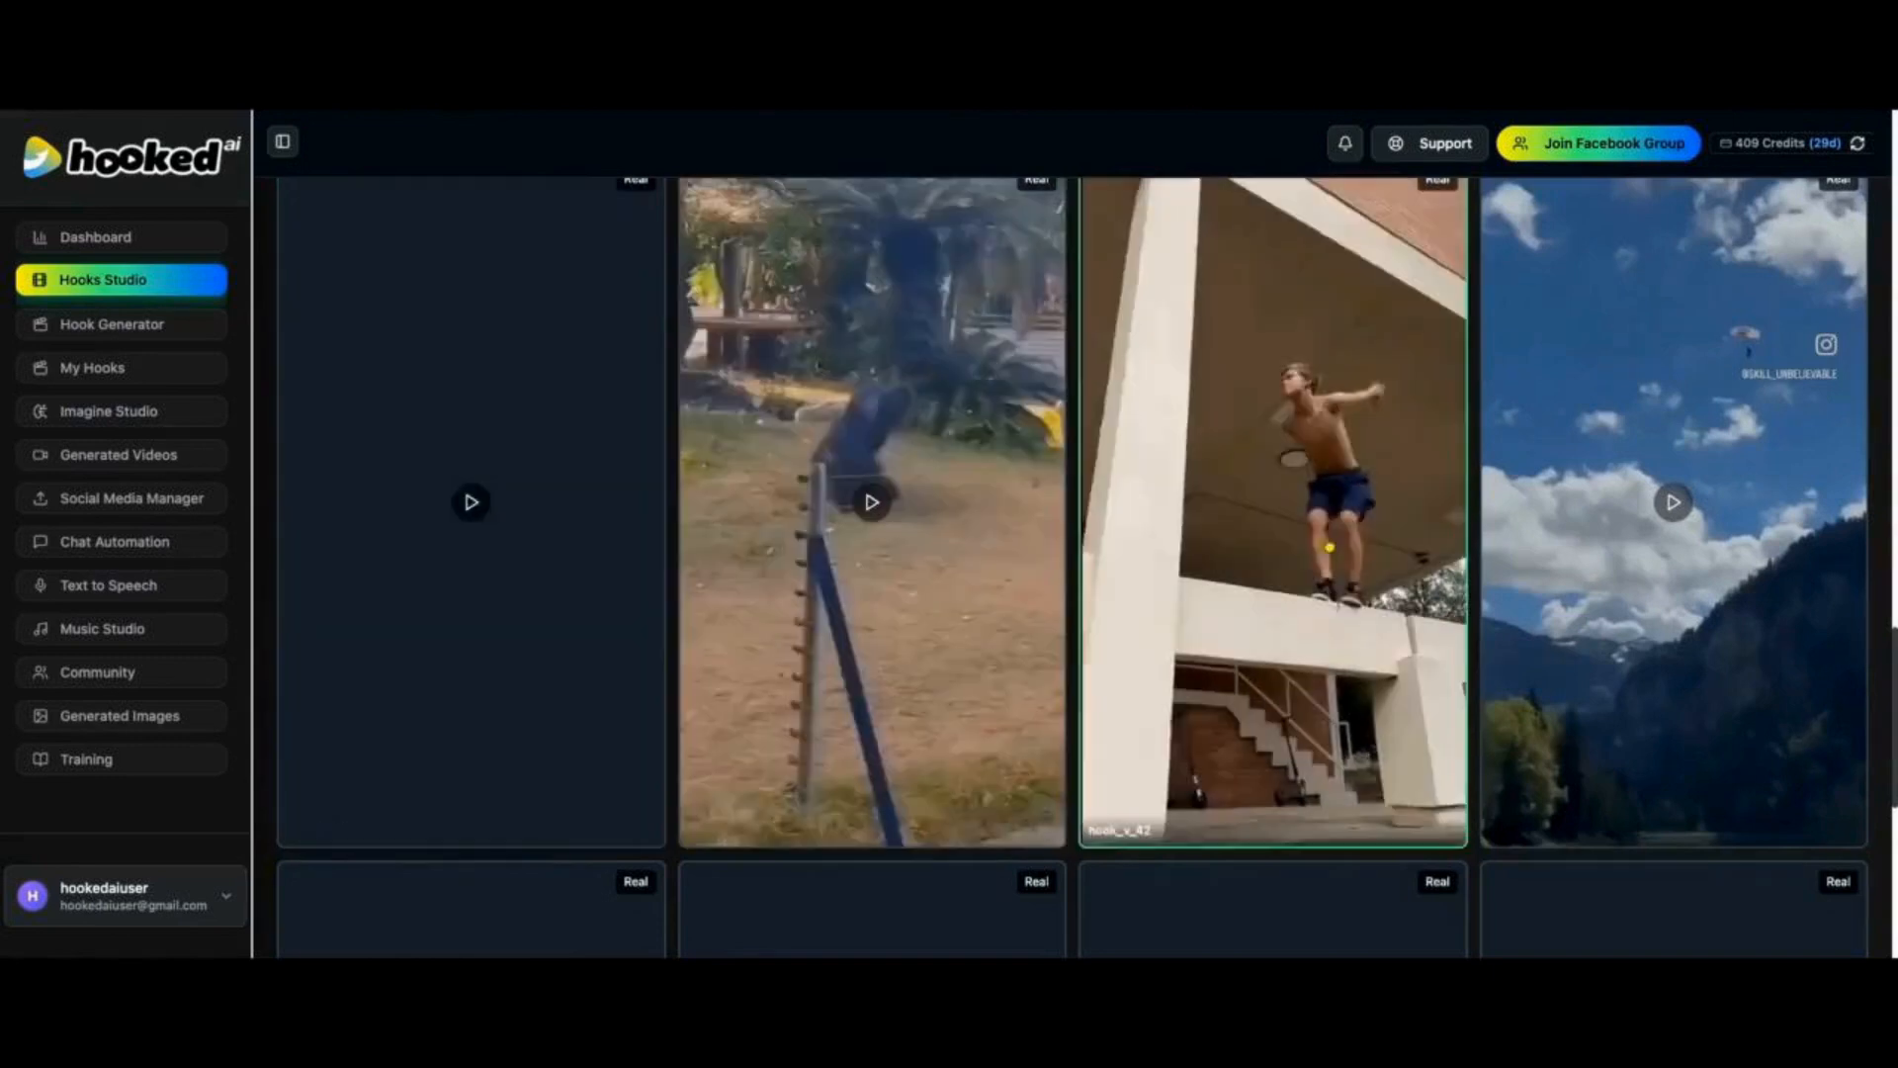
scroll(1186, 509, up, 3)
click(1277, 511)
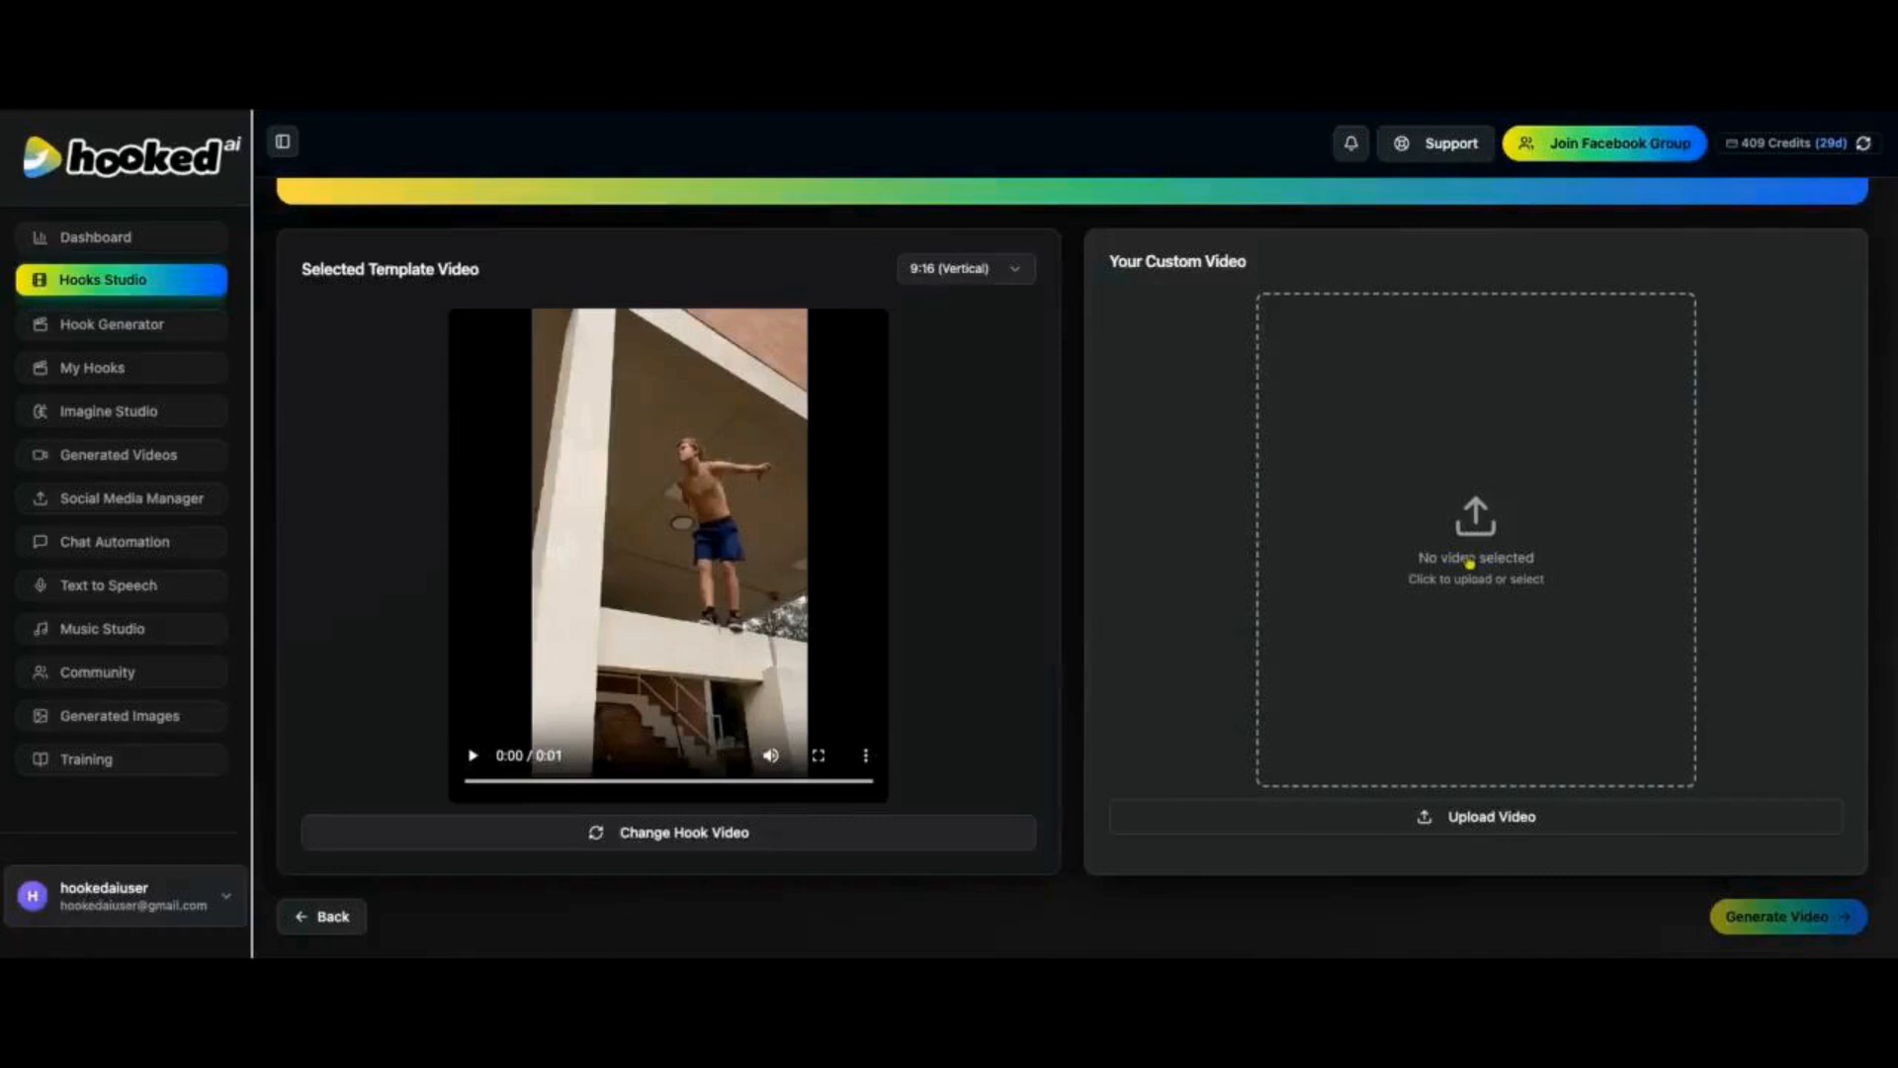
Step: Add the uploaded seedance video of the man in a teal T-shirt as the custom video
click(1470, 563)
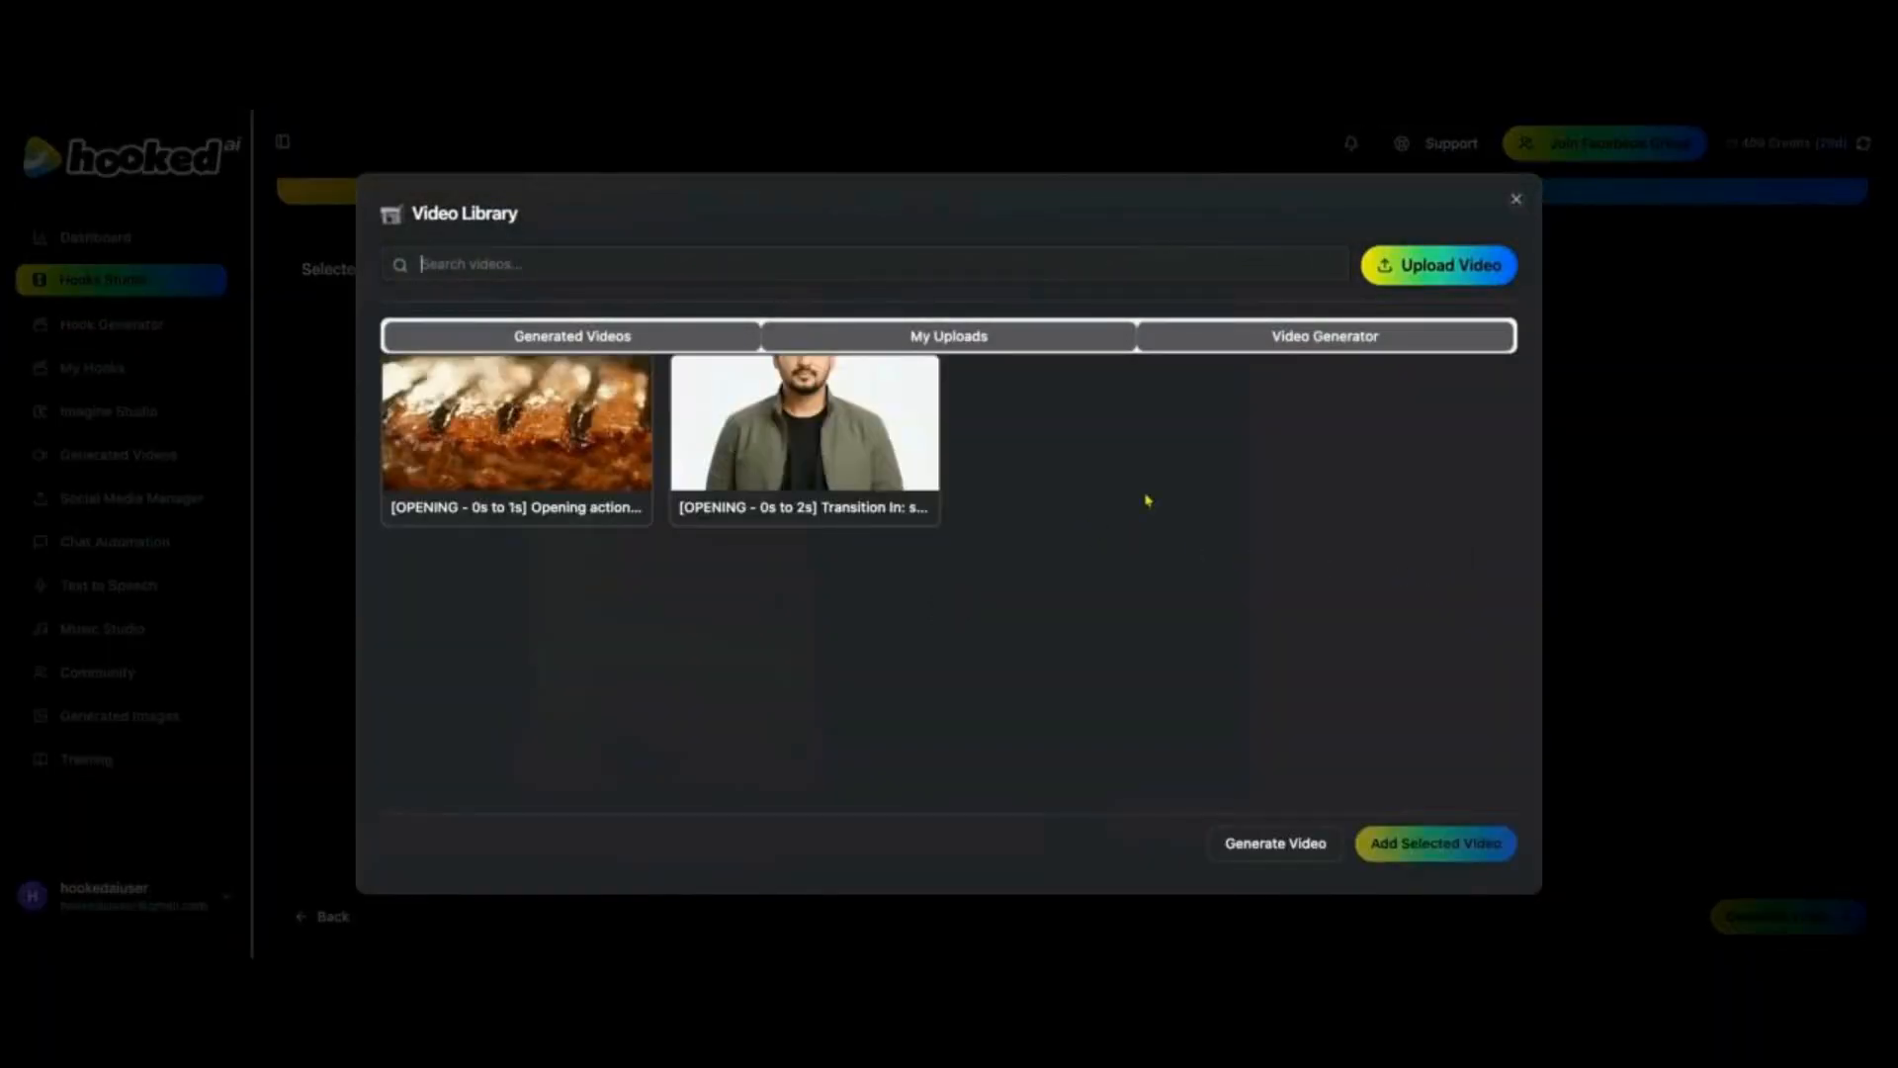
click(956, 338)
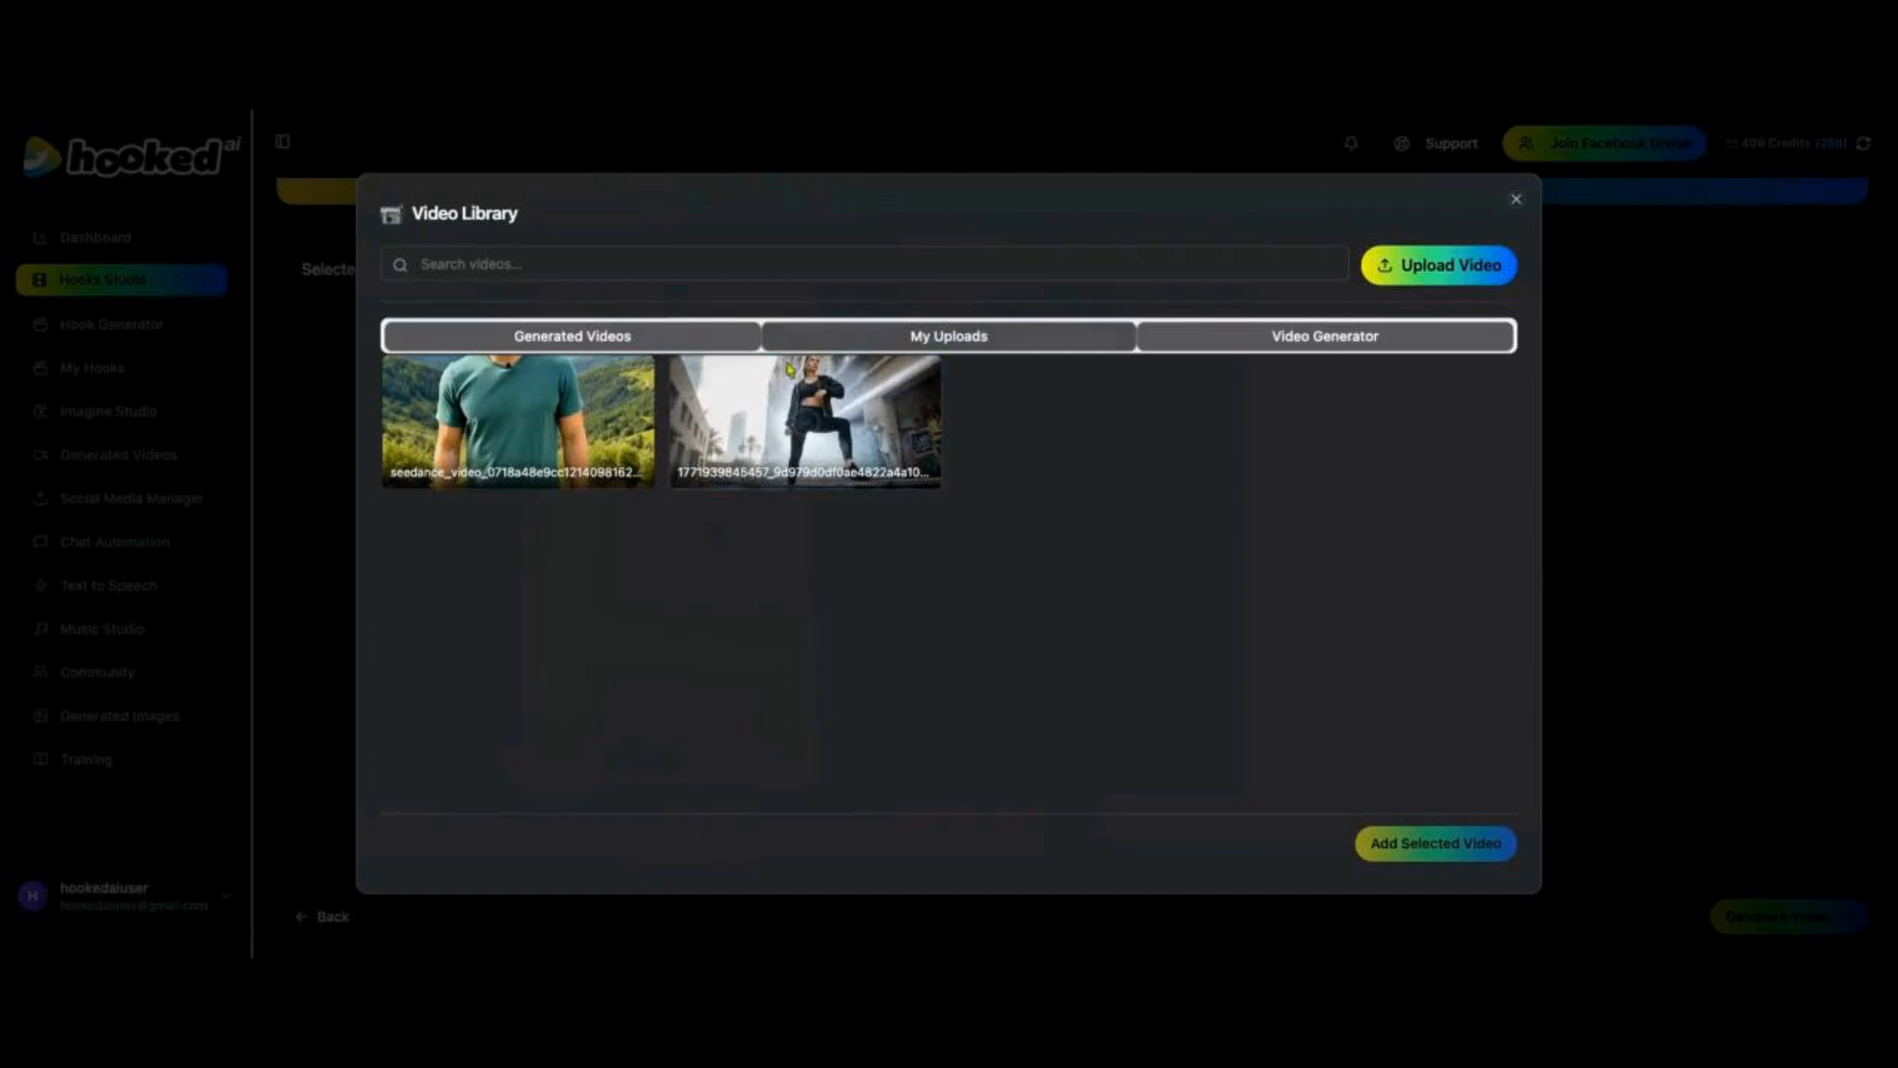
click(559, 416)
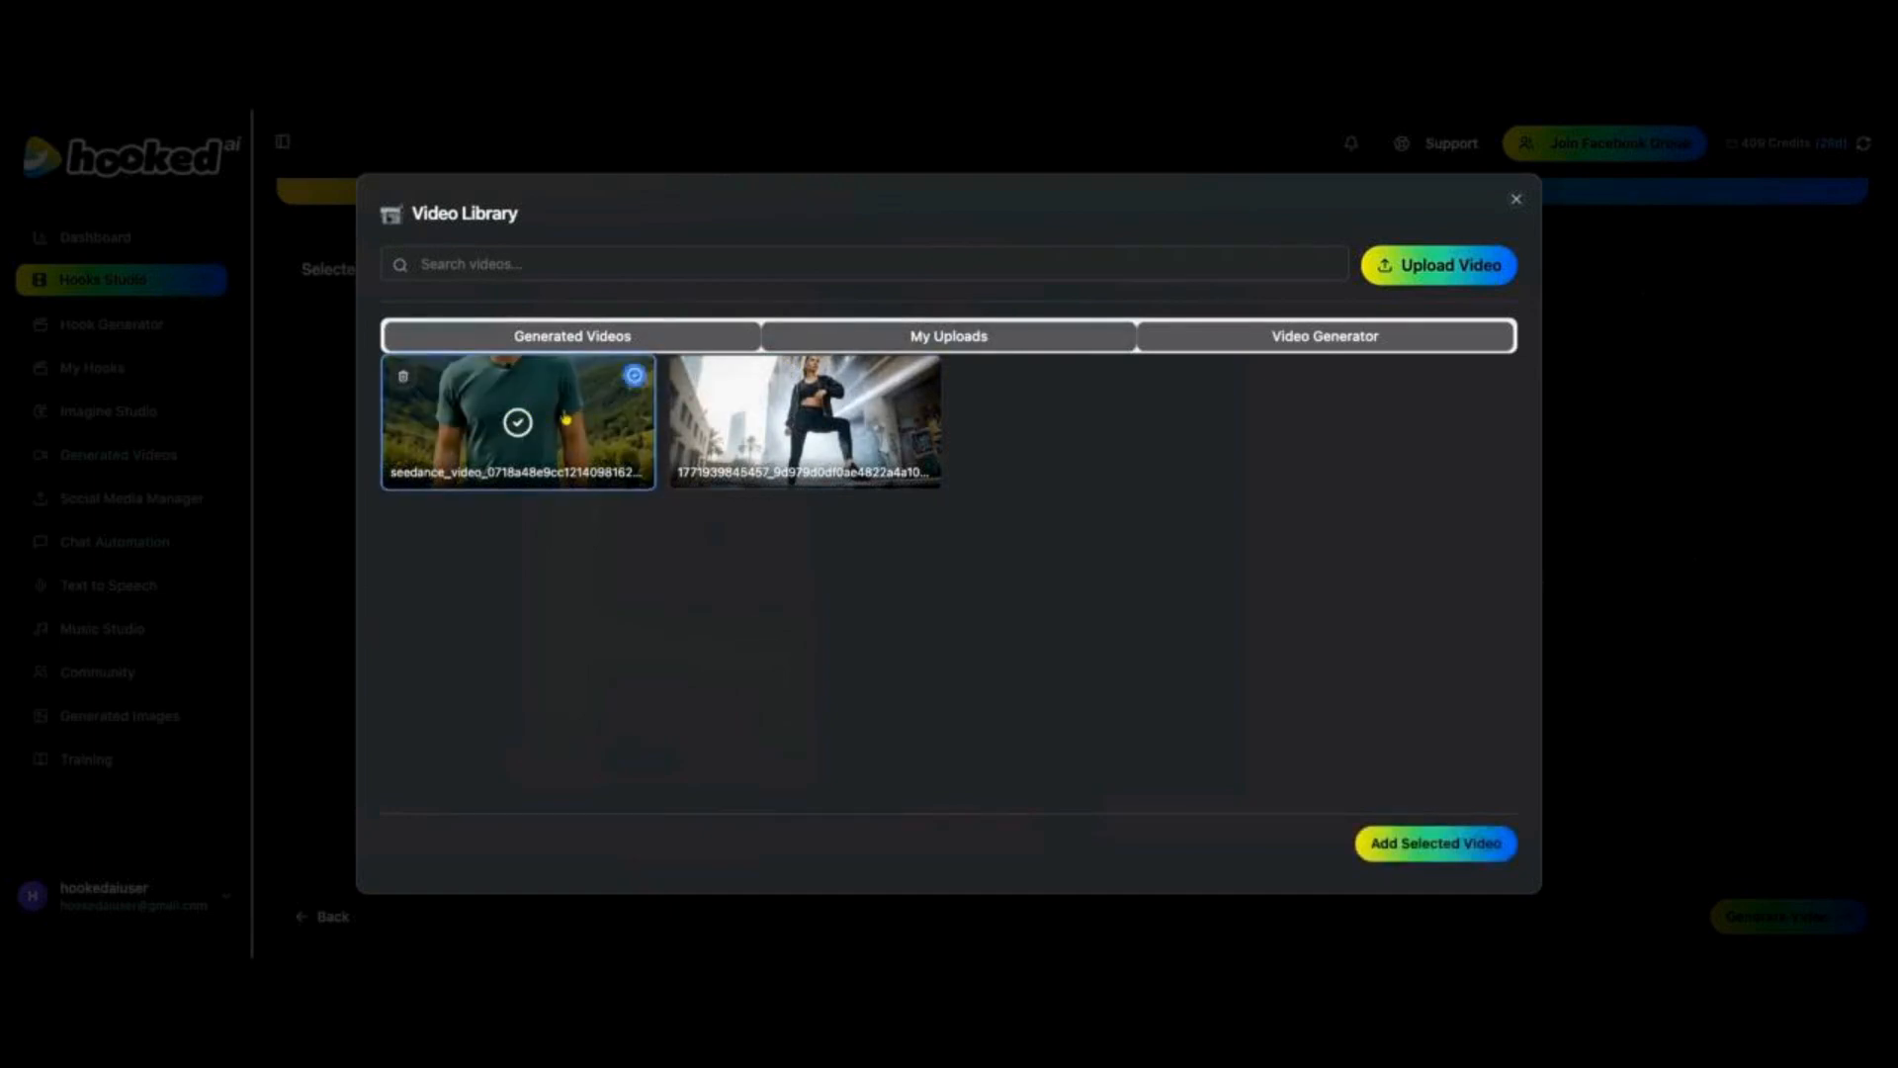
click(1427, 845)
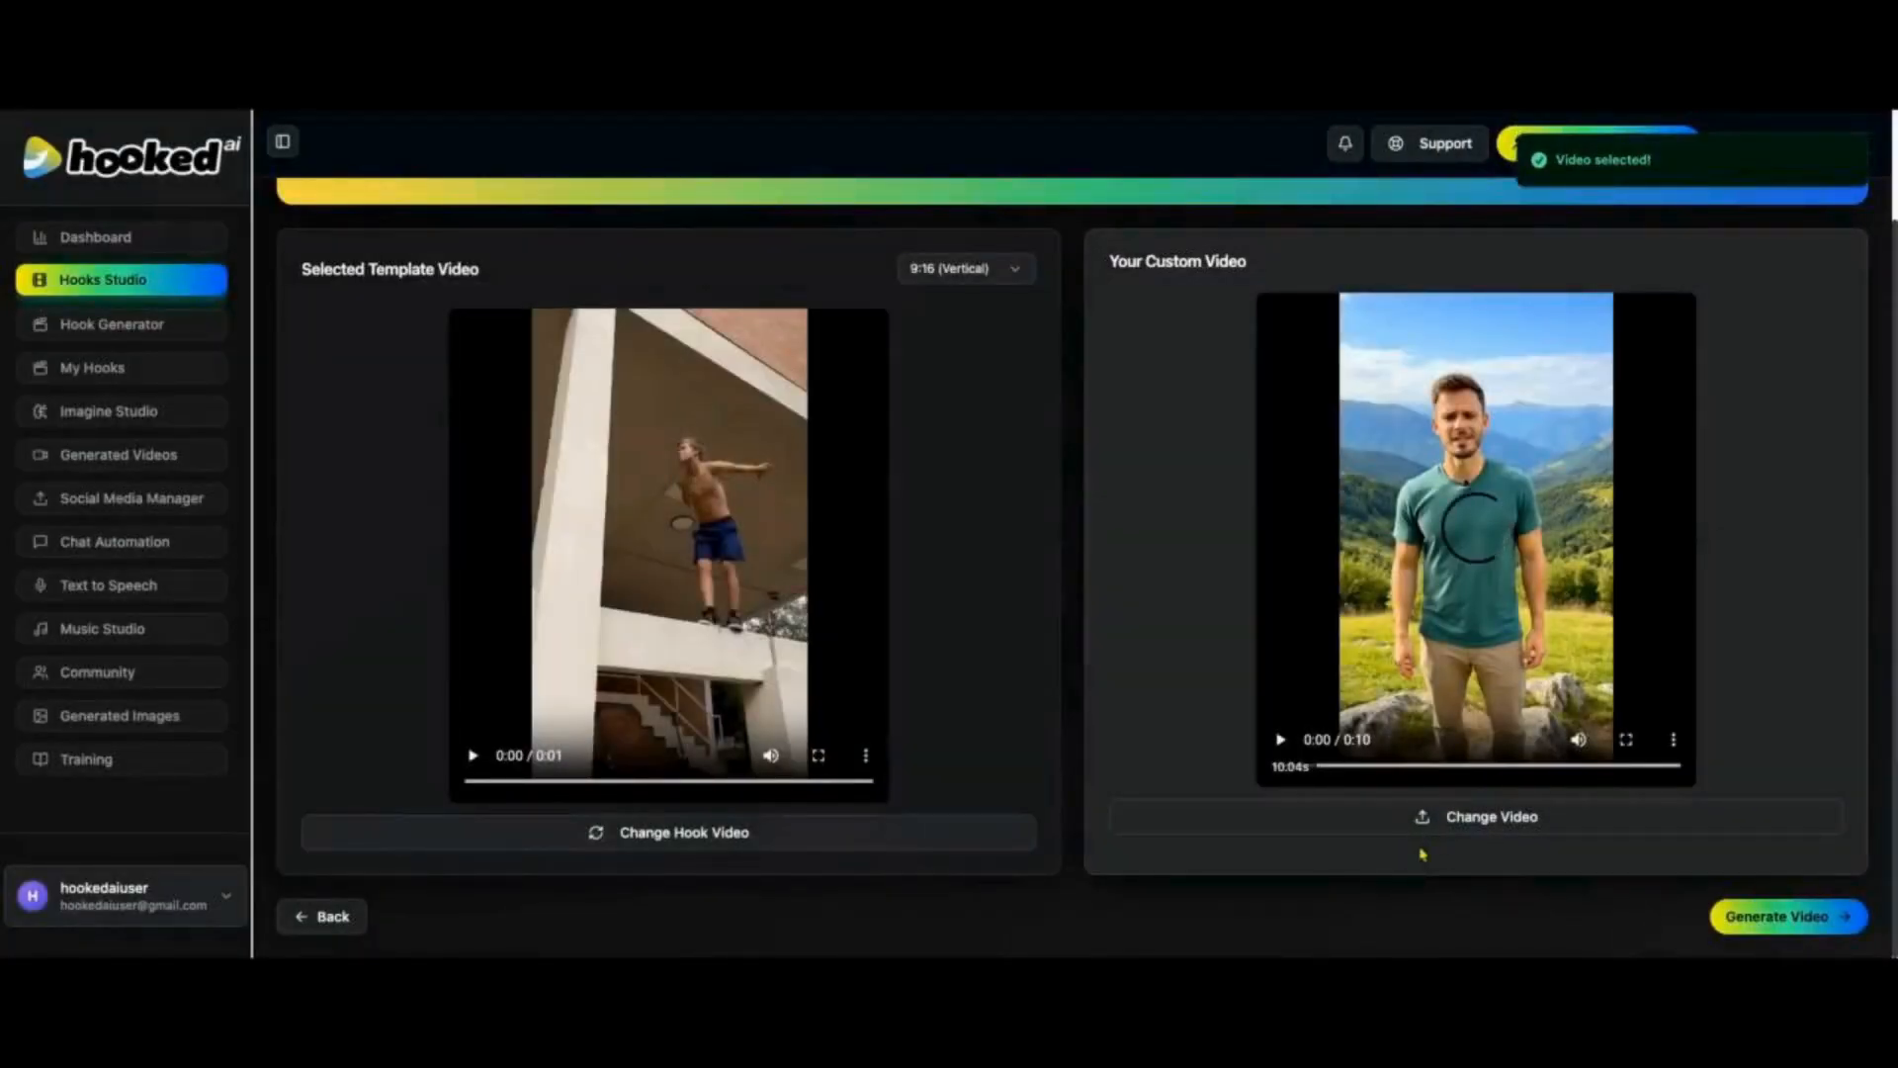
Step: Generate the combined video from the selected template hook and the custom video
scroll(1073, 568, up, 1)
scroll(1073, 569, down, 1)
scroll(1451, 730, down, 1)
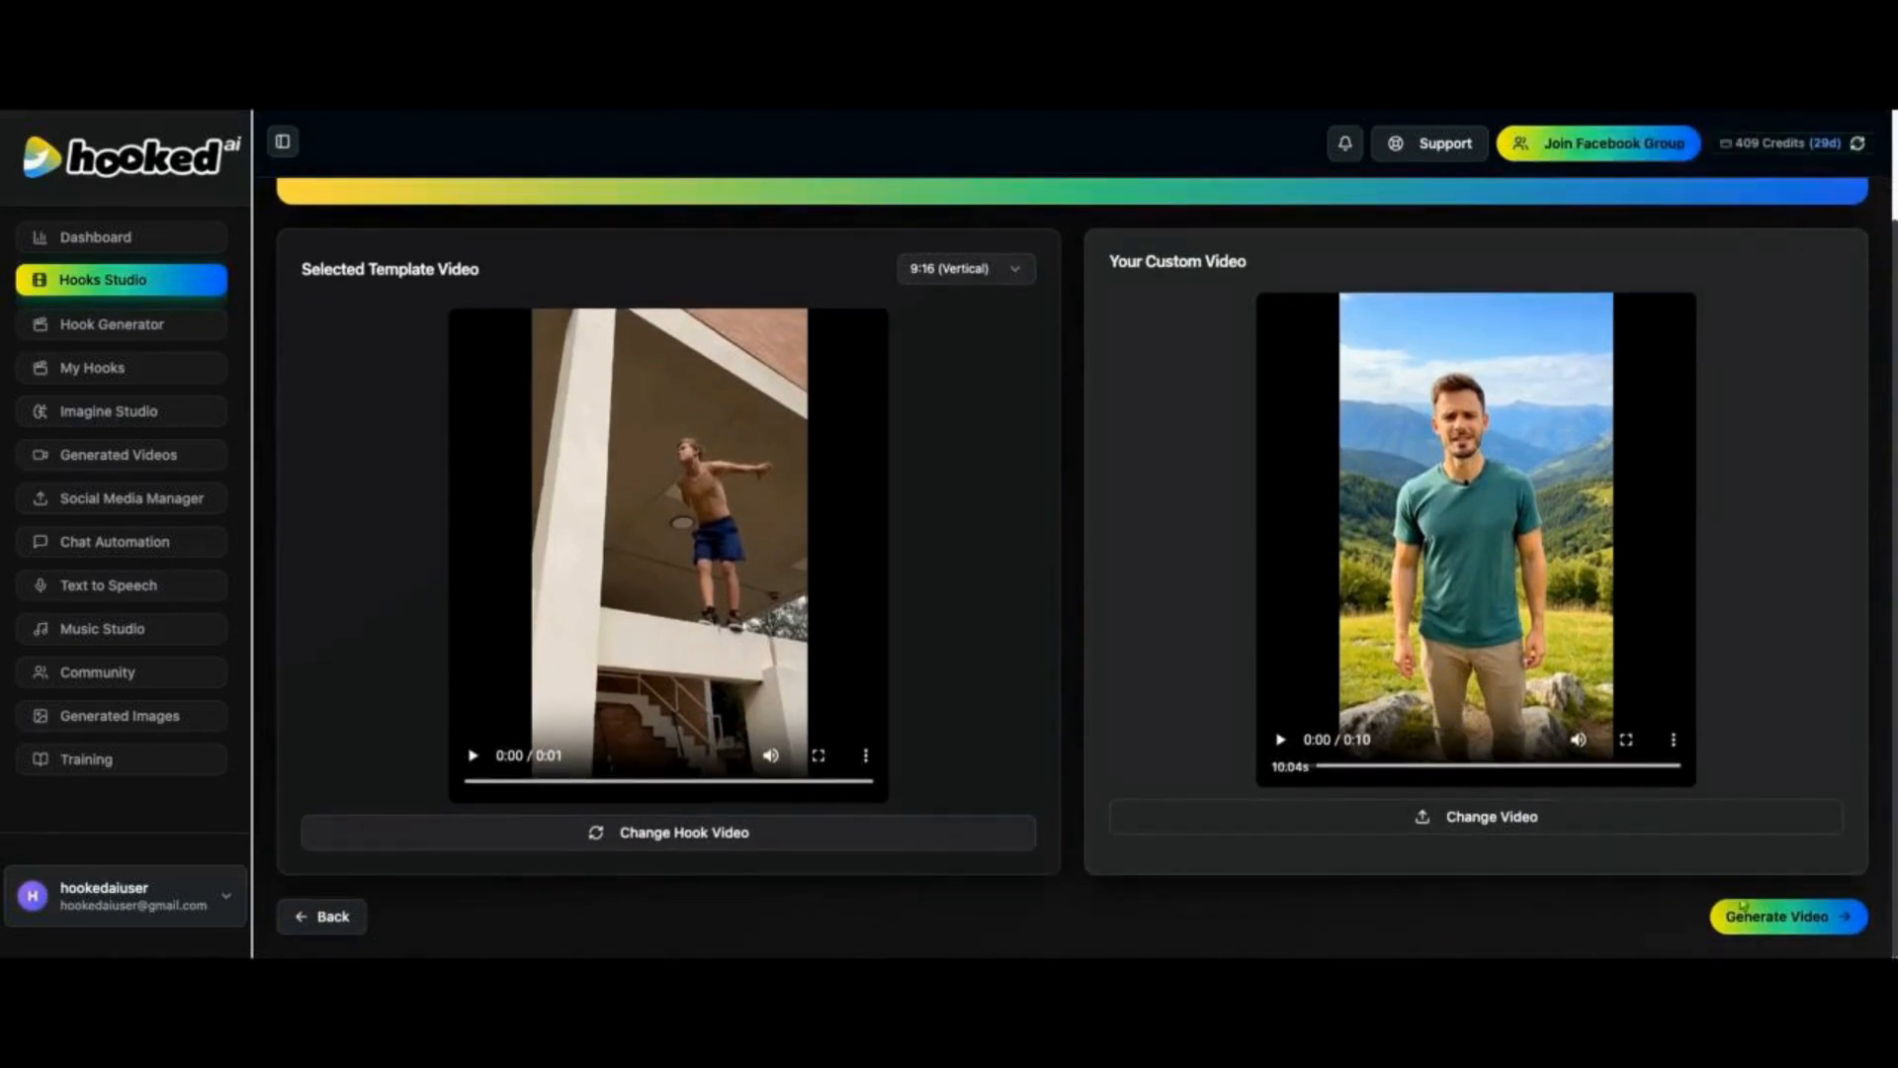
click(1806, 929)
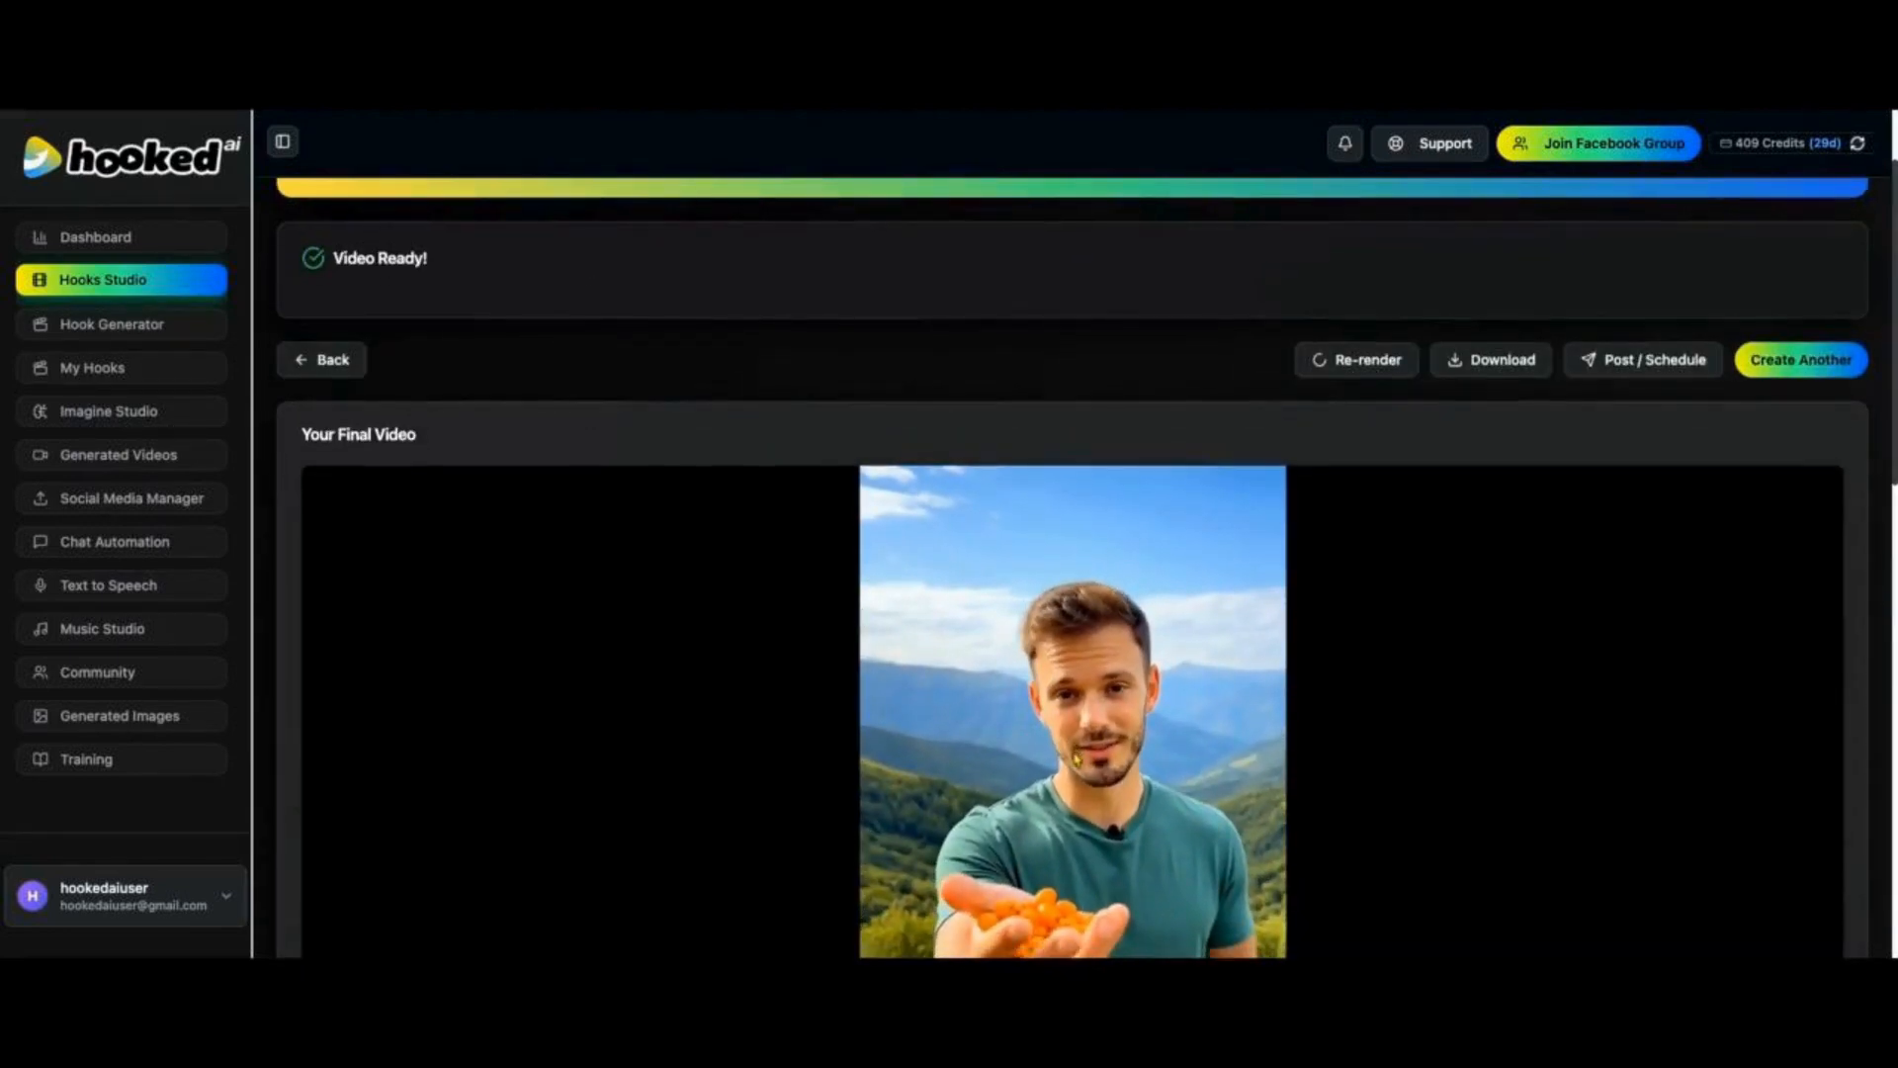
Step: Play the final video and look over the generated video library beneath it
scroll(863, 623, down, 3)
click(361, 909)
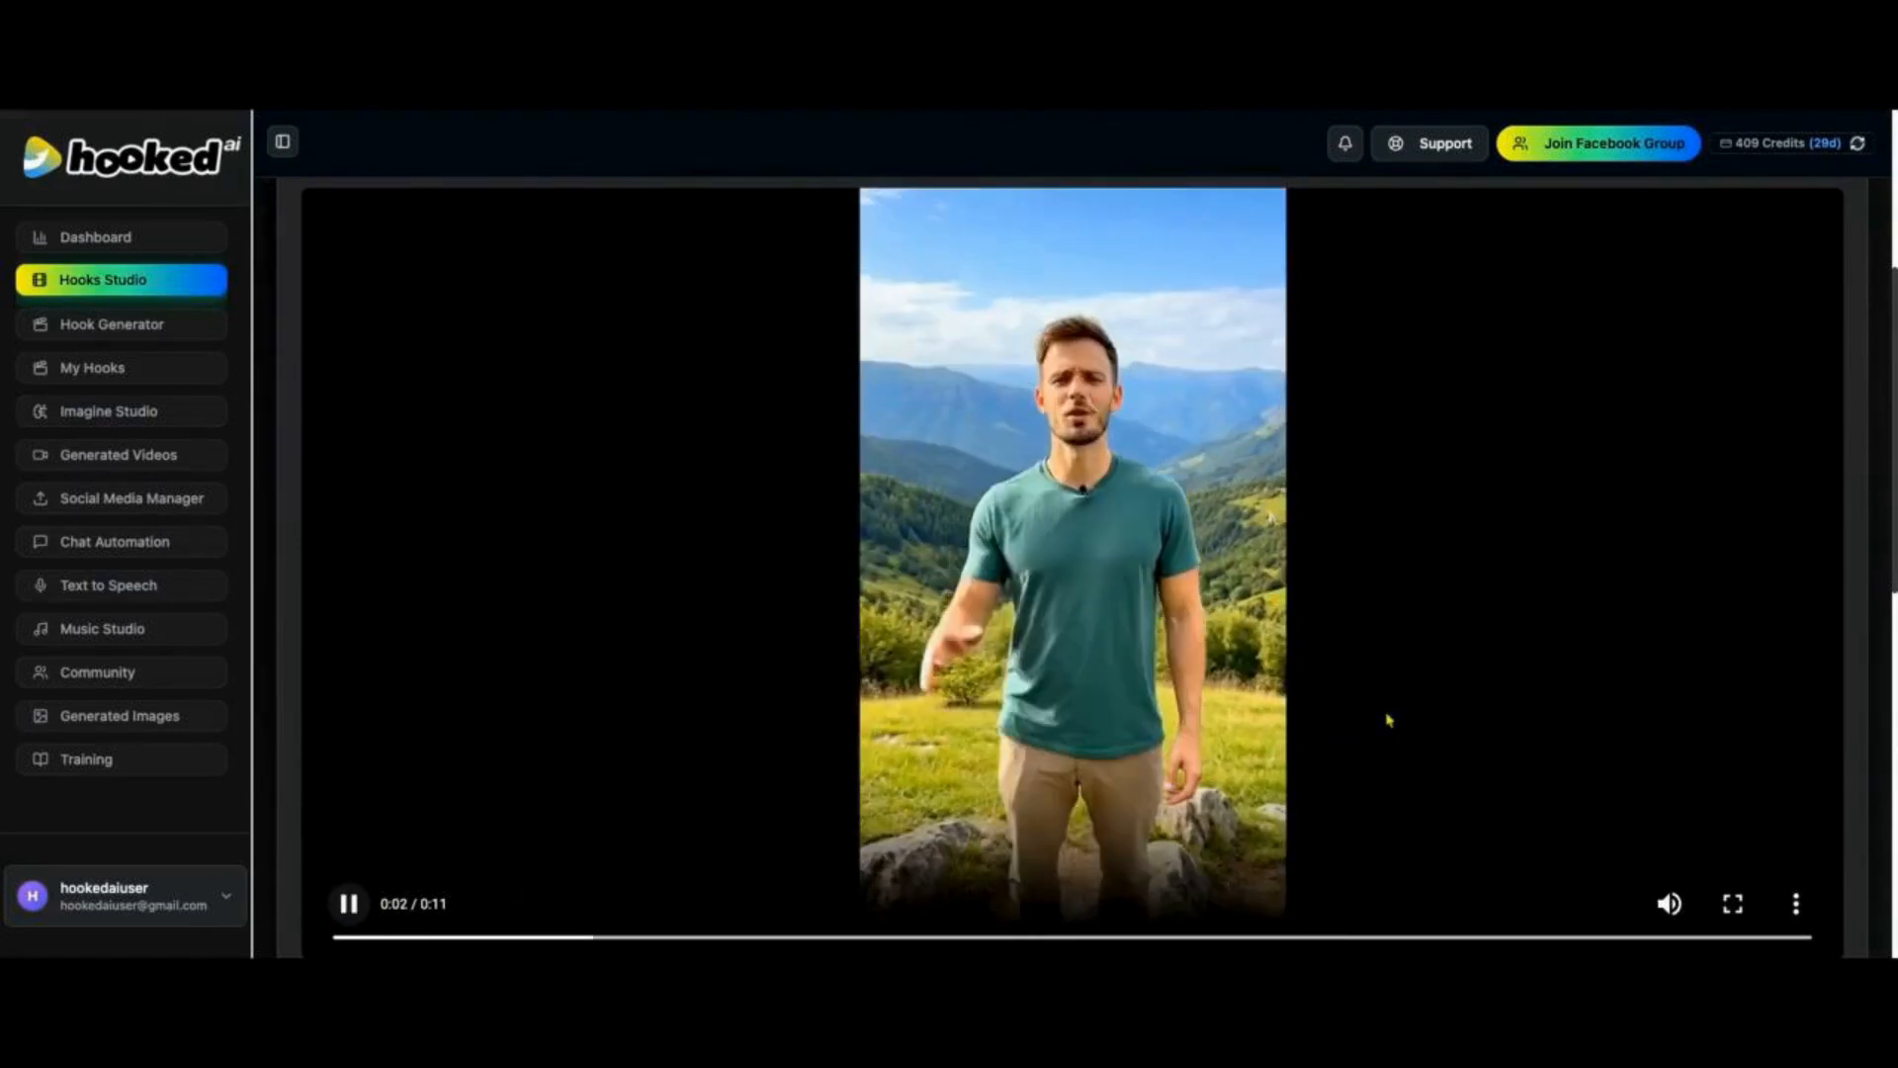
scroll(1394, 721, down, 2)
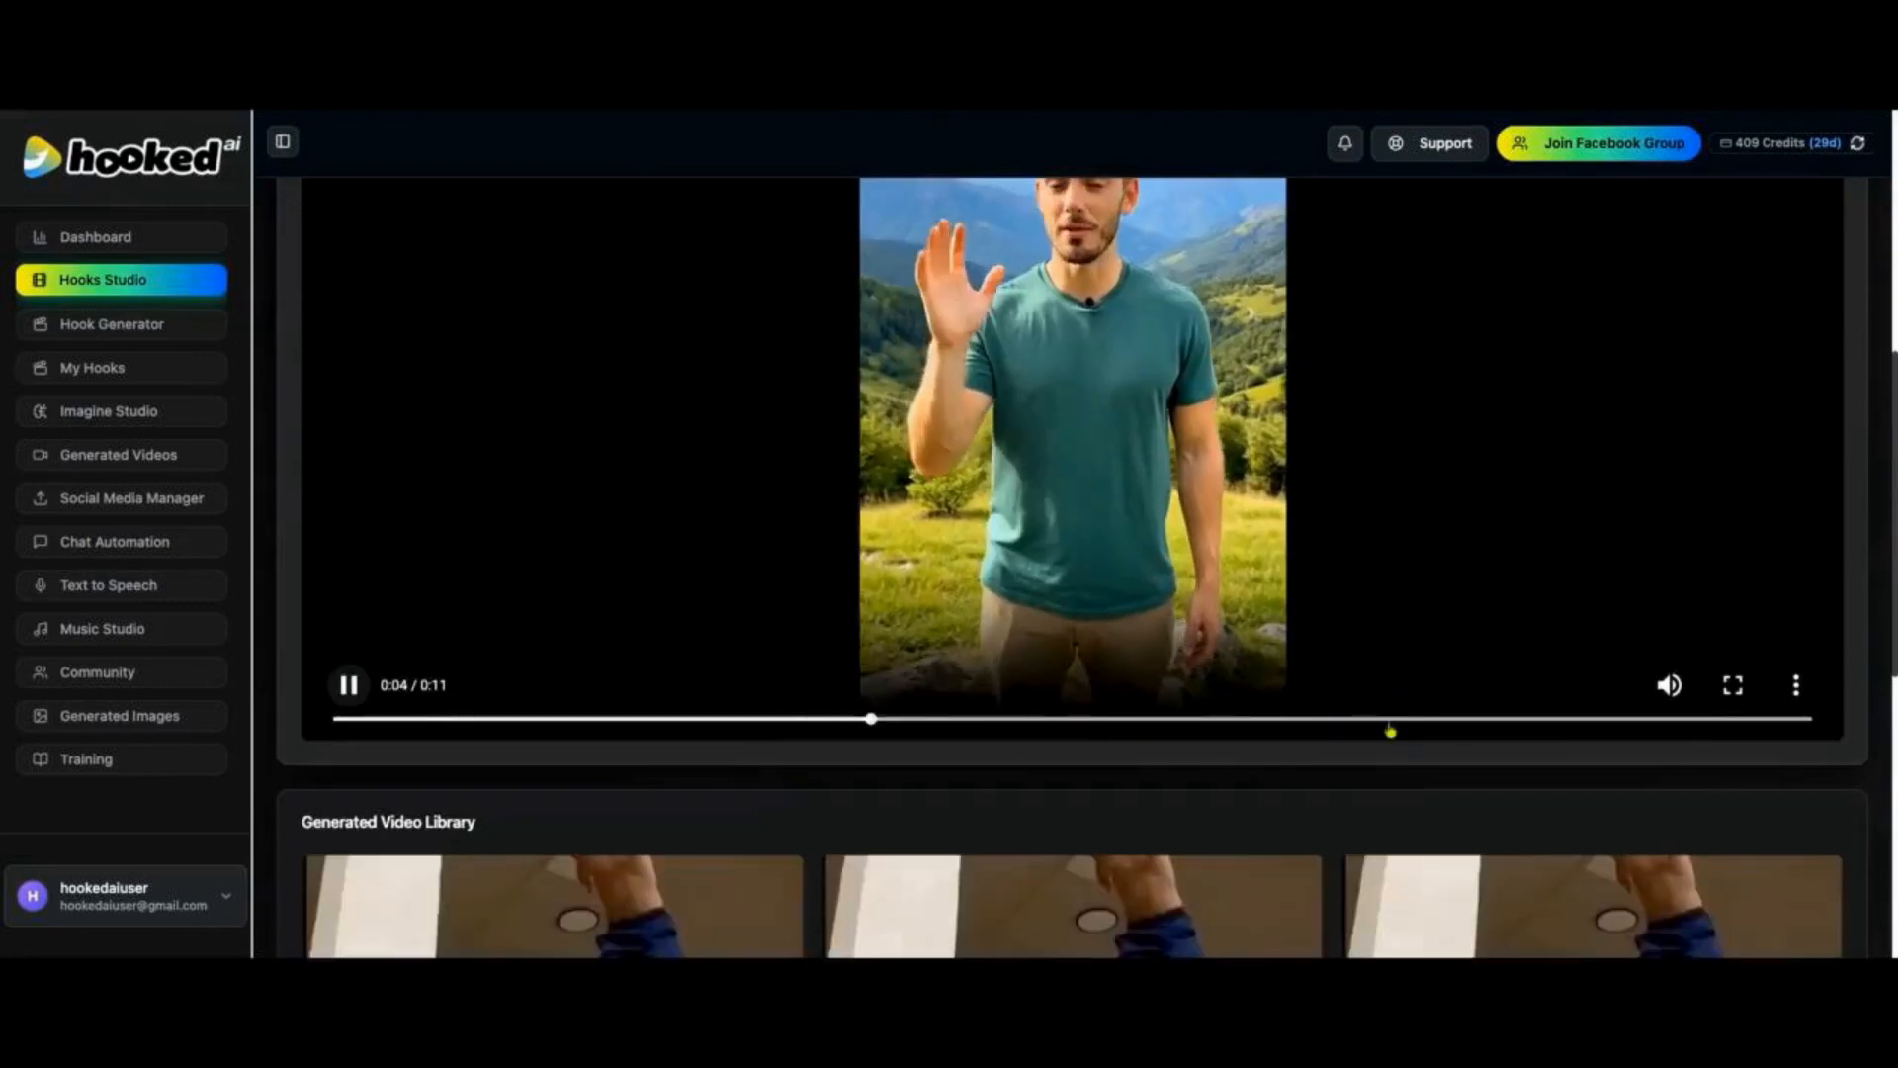
scroll(1170, 672, up, 5)
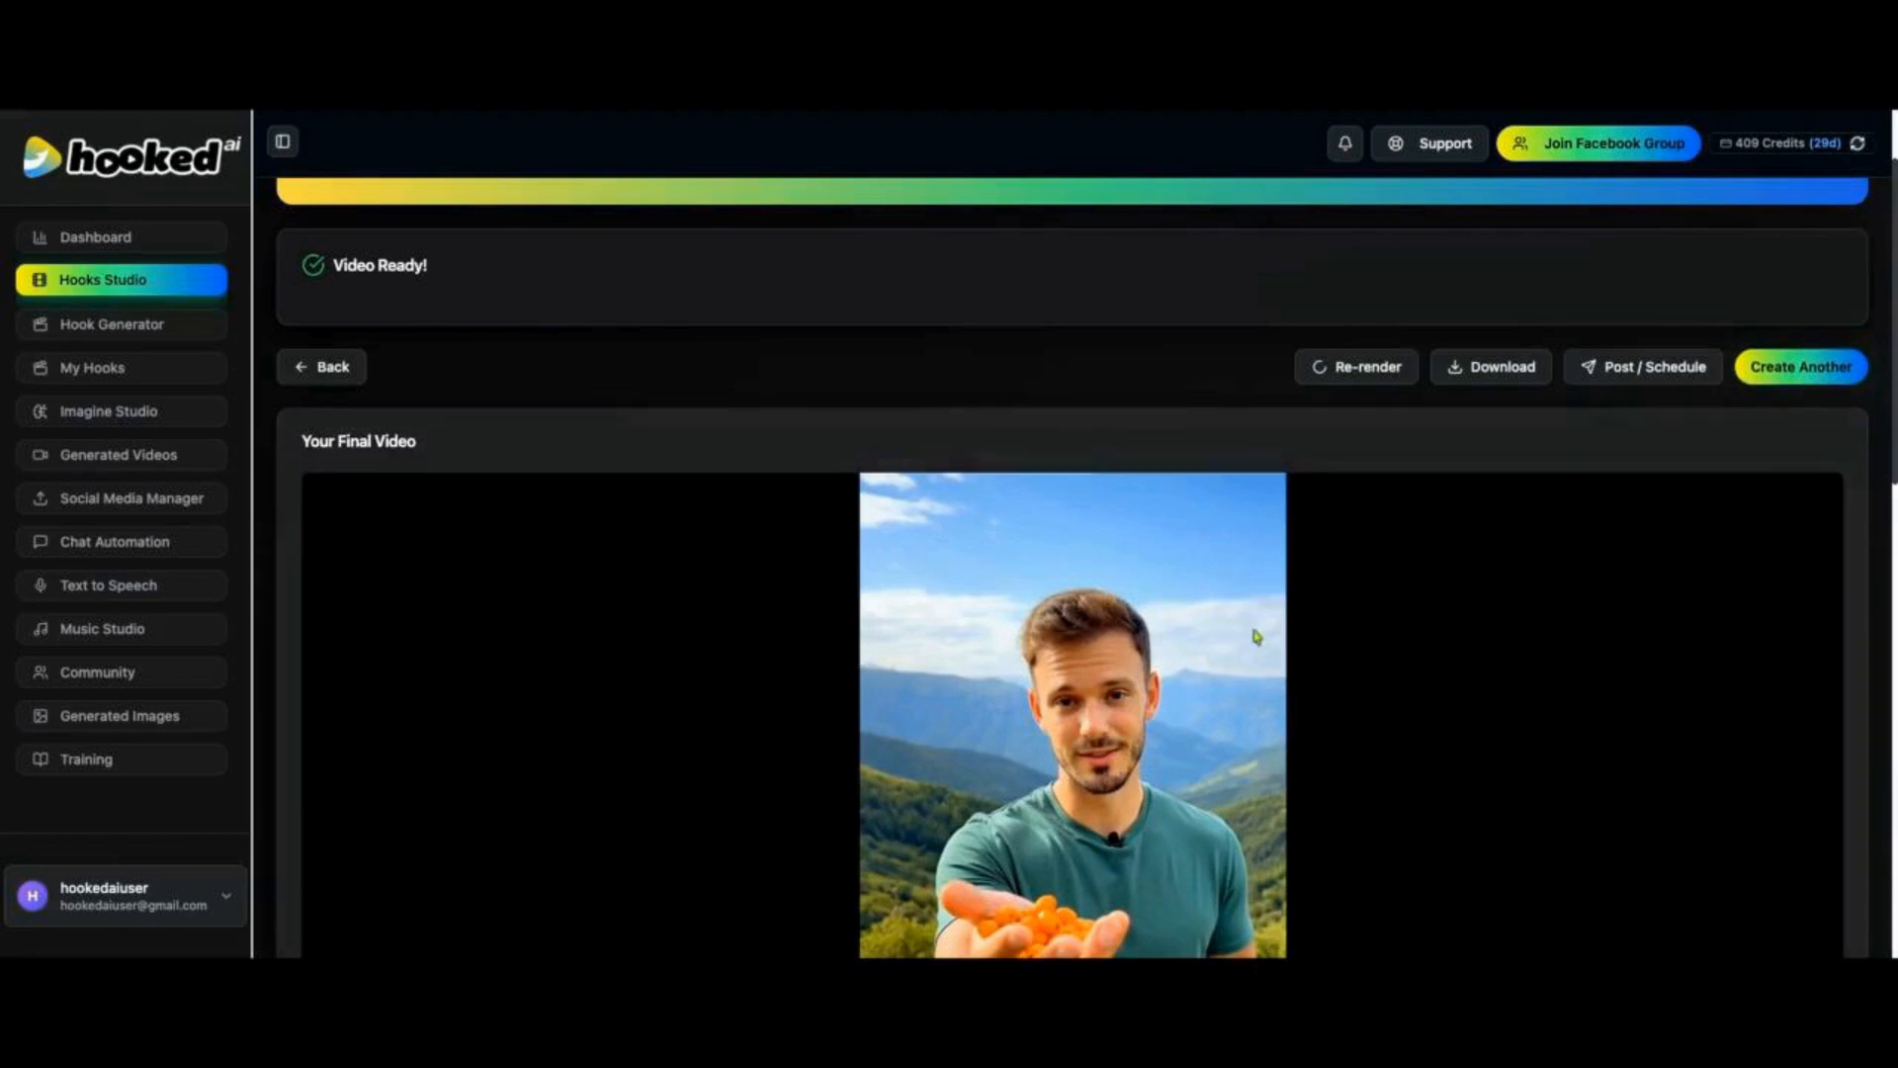
scroll(791, 534, up, 2)
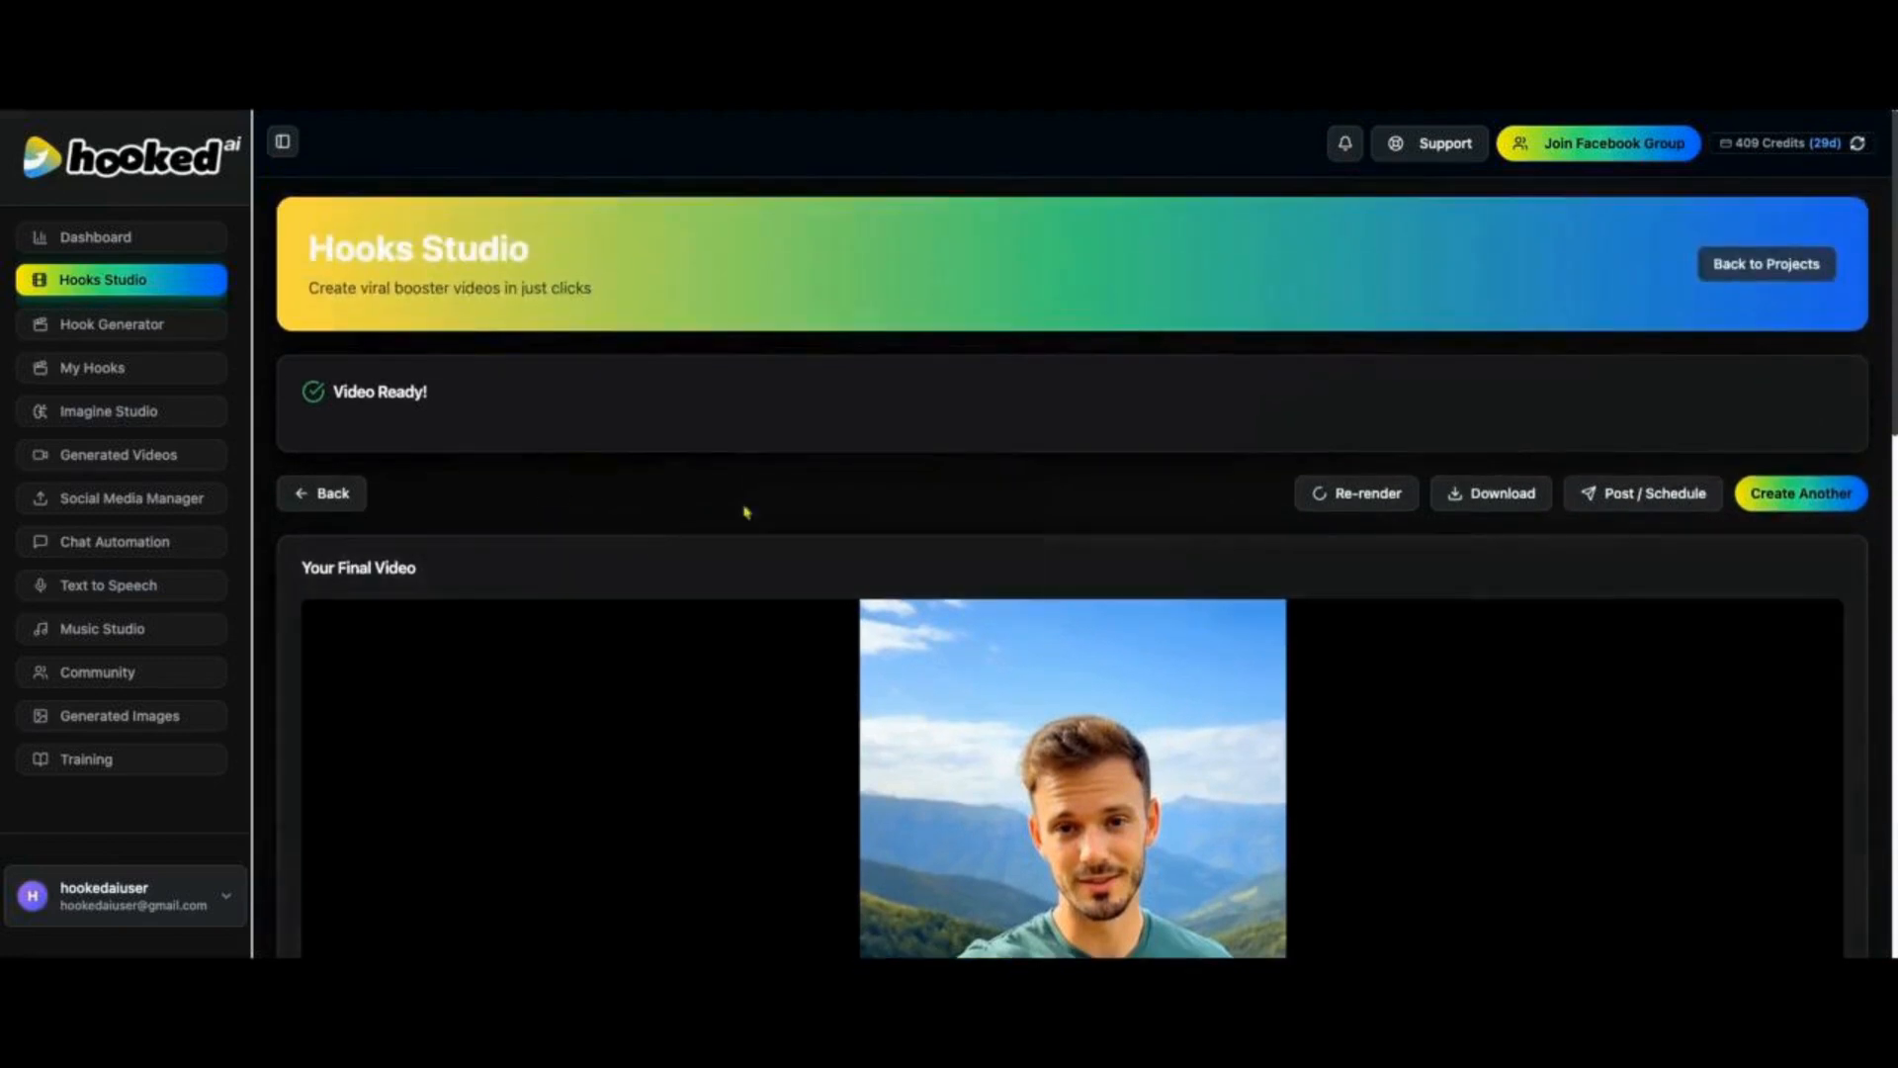
Step: Return to the projects list, preview Hooked Video Project 1, and advance to its next generated video
click(1769, 279)
scroll(533, 636, down, 1)
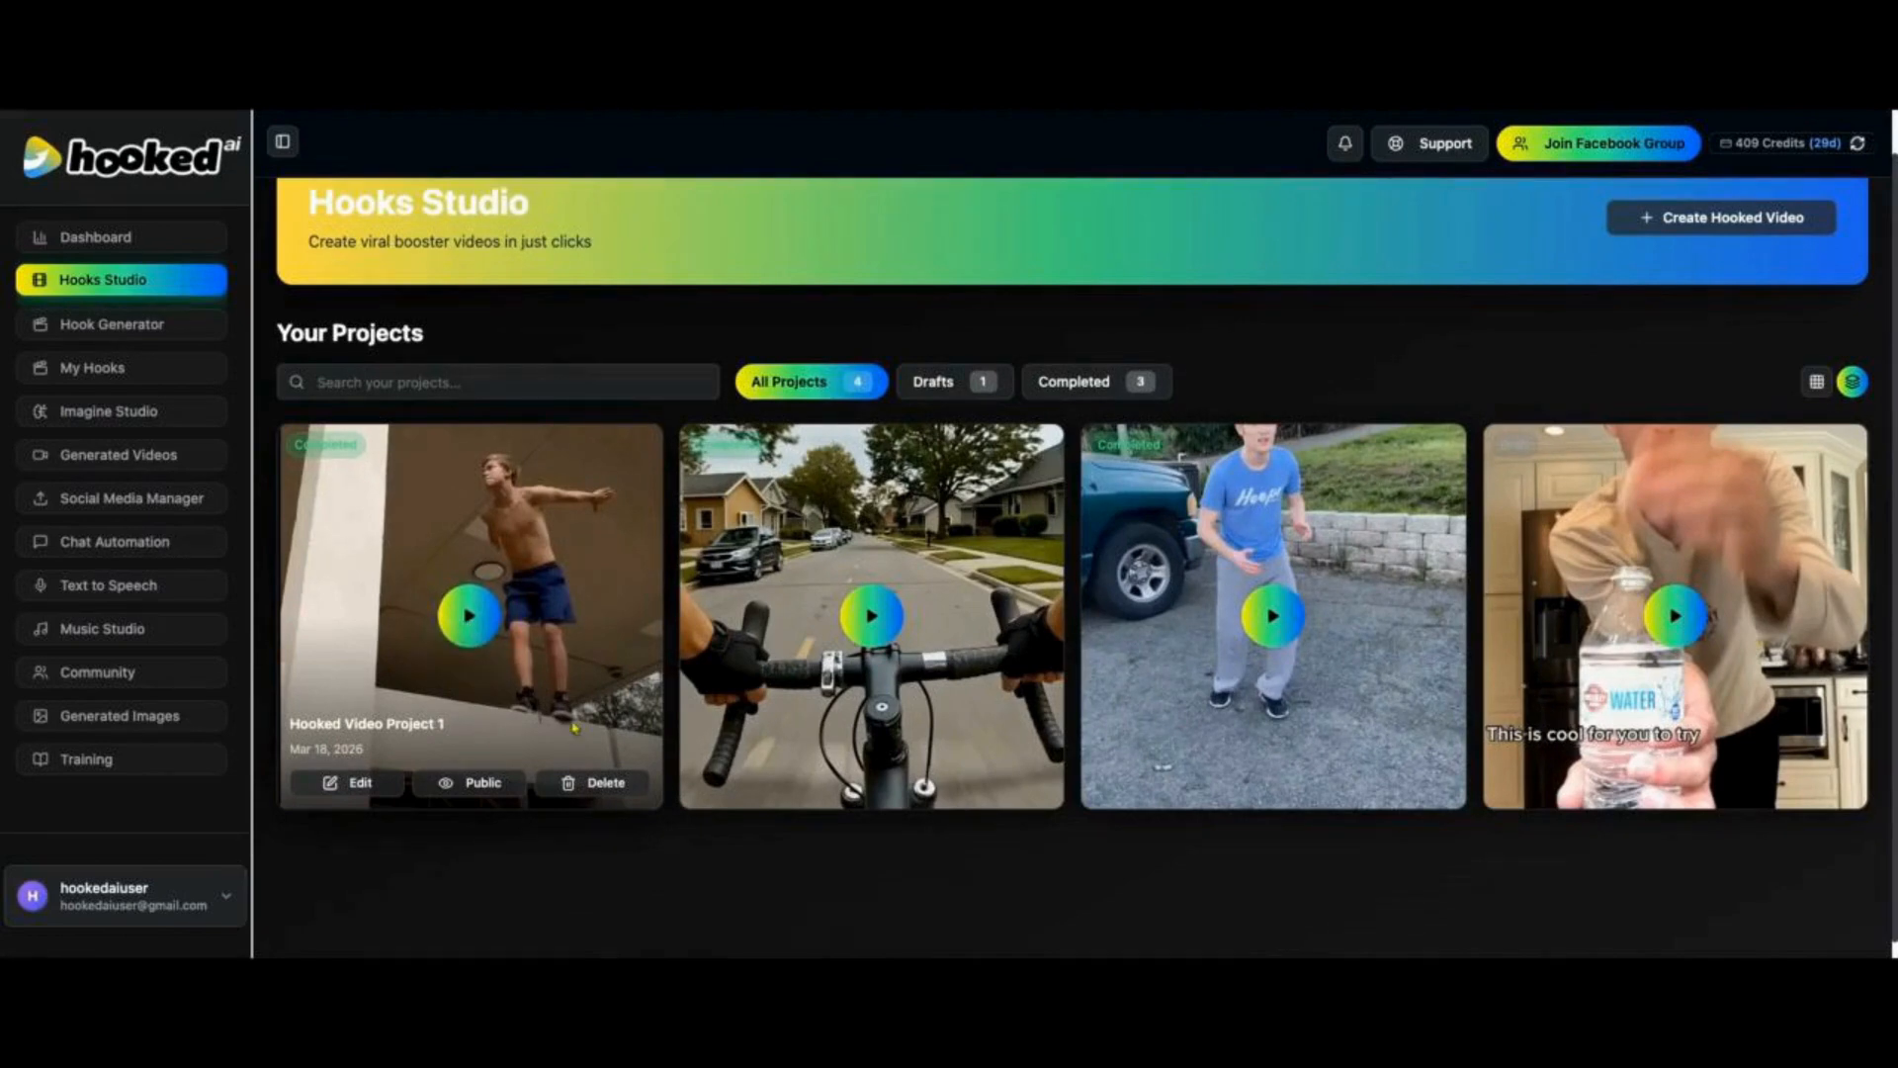
scroll(576, 728, down, 1)
scroll(577, 727, up, 1)
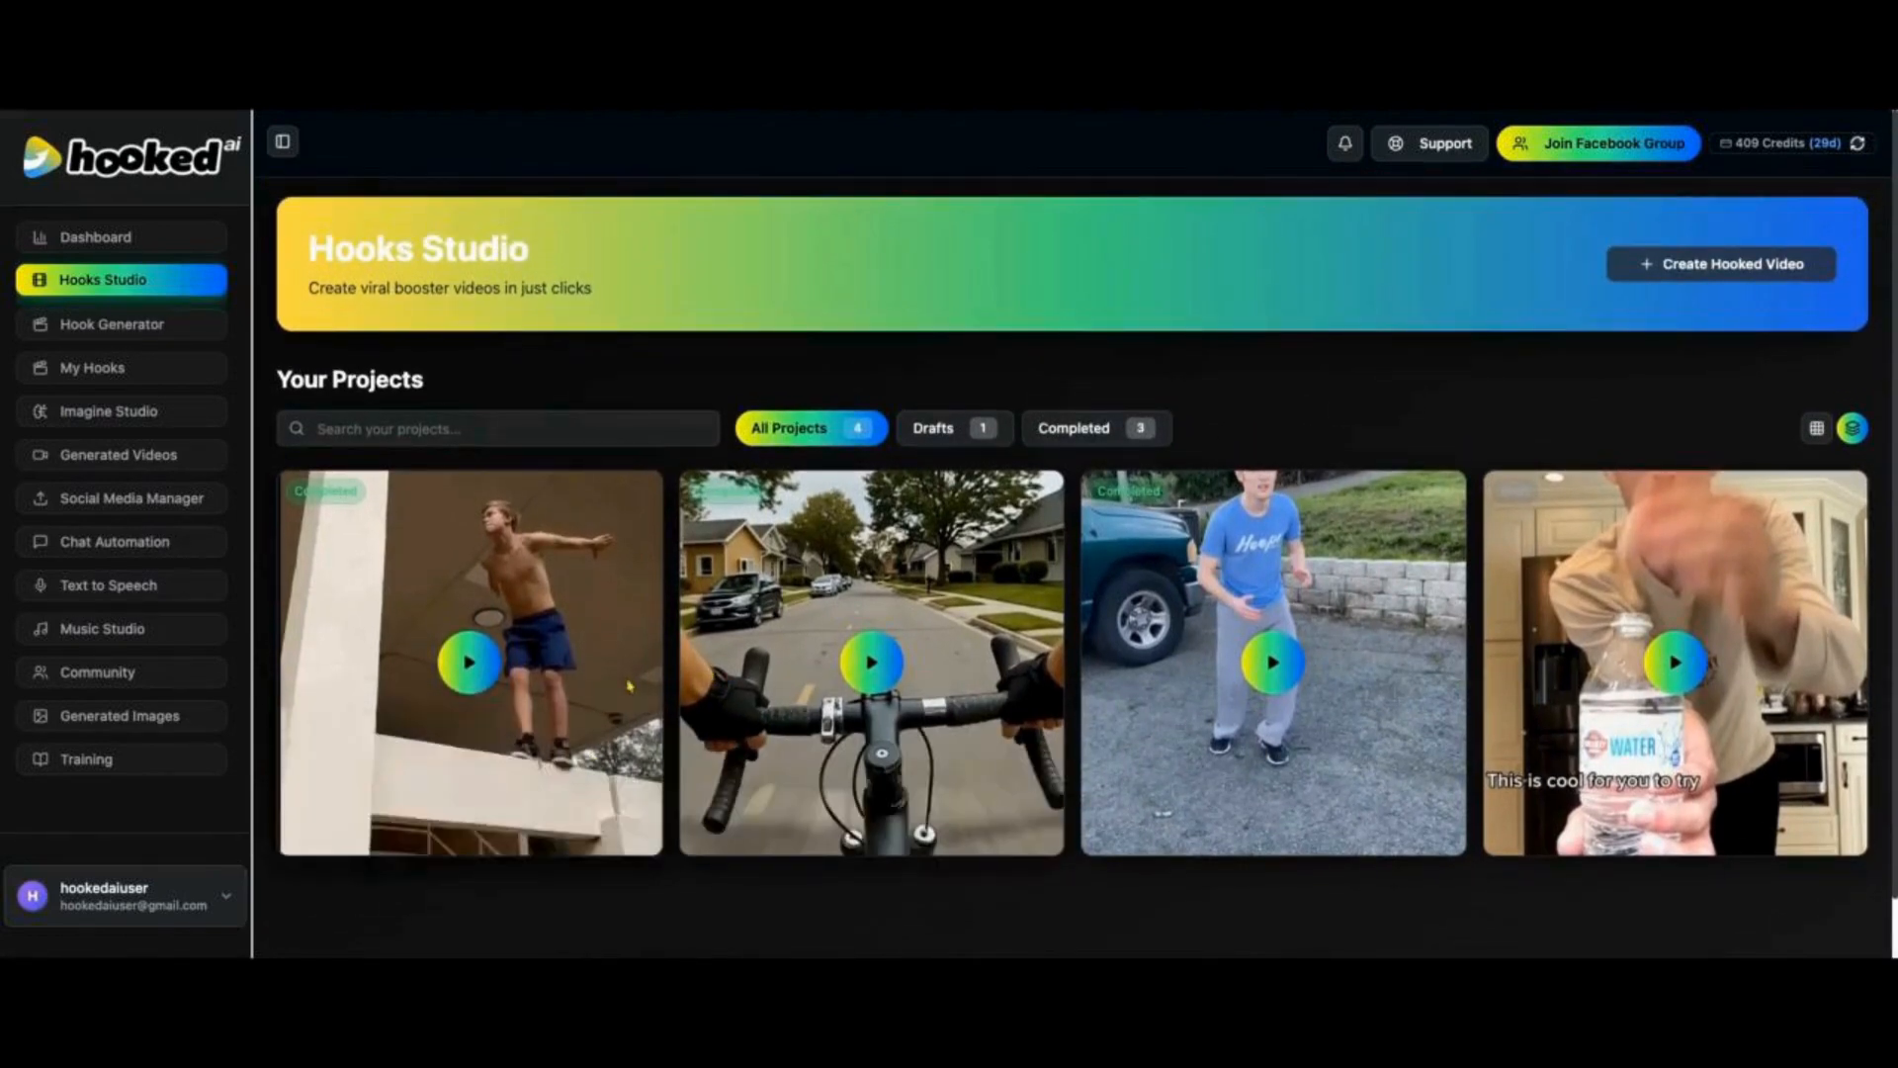
click(466, 664)
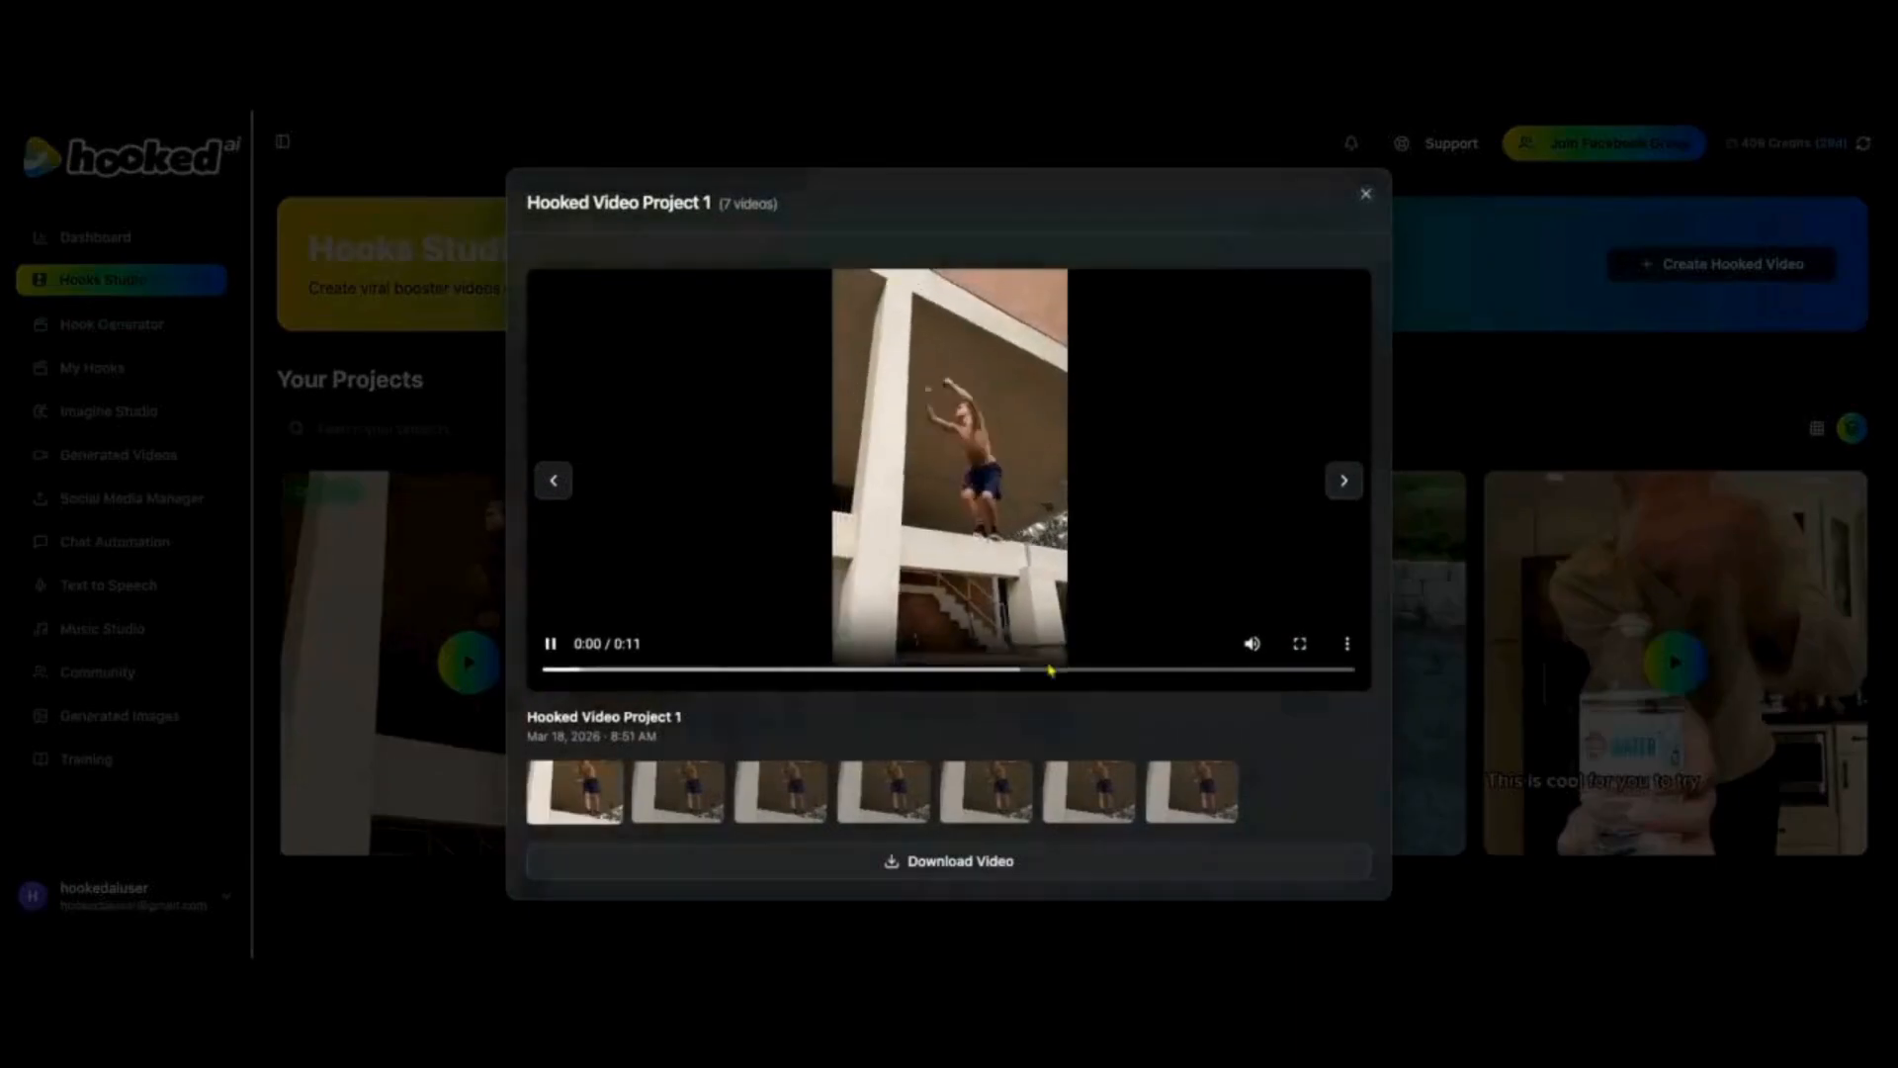
click(1347, 483)
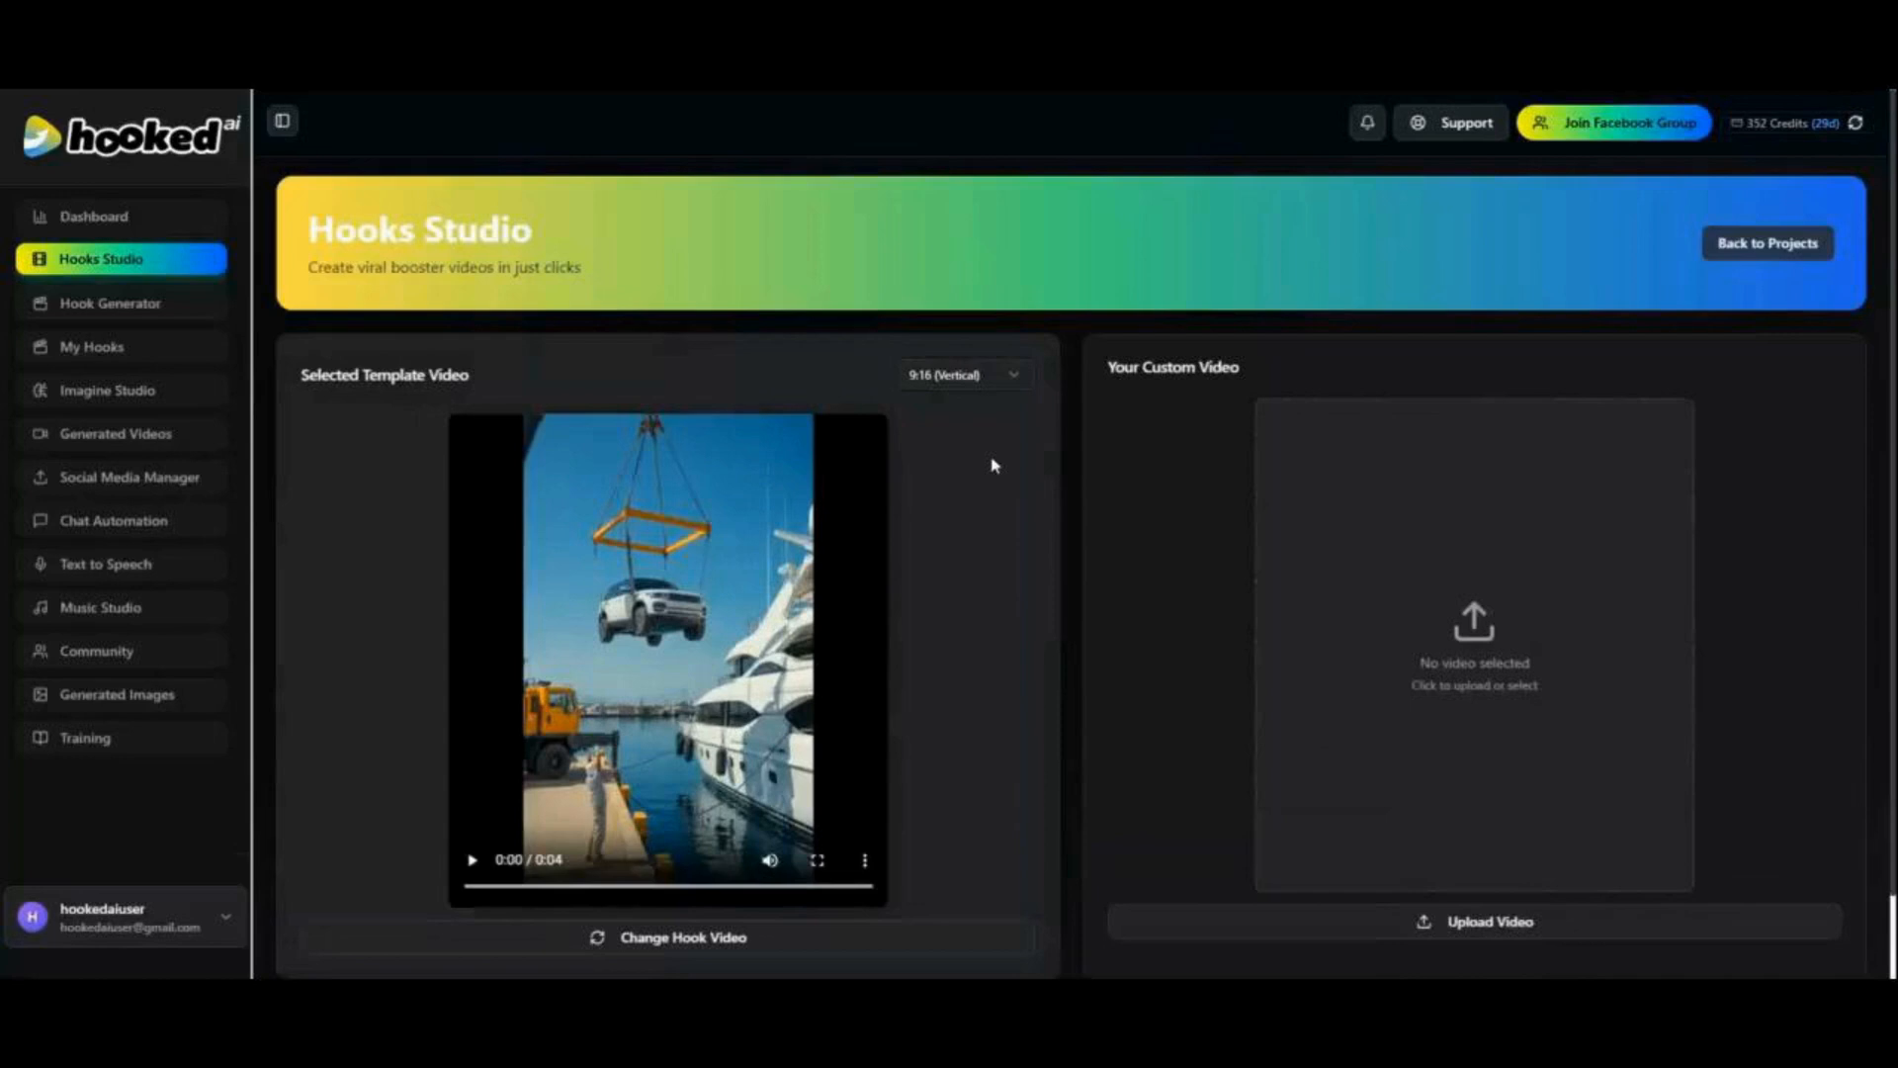
Step: Open the Video Generator for the custom video and set the generation type to Apex (Text to Video)
scroll(994, 465, down, 1)
click(1581, 830)
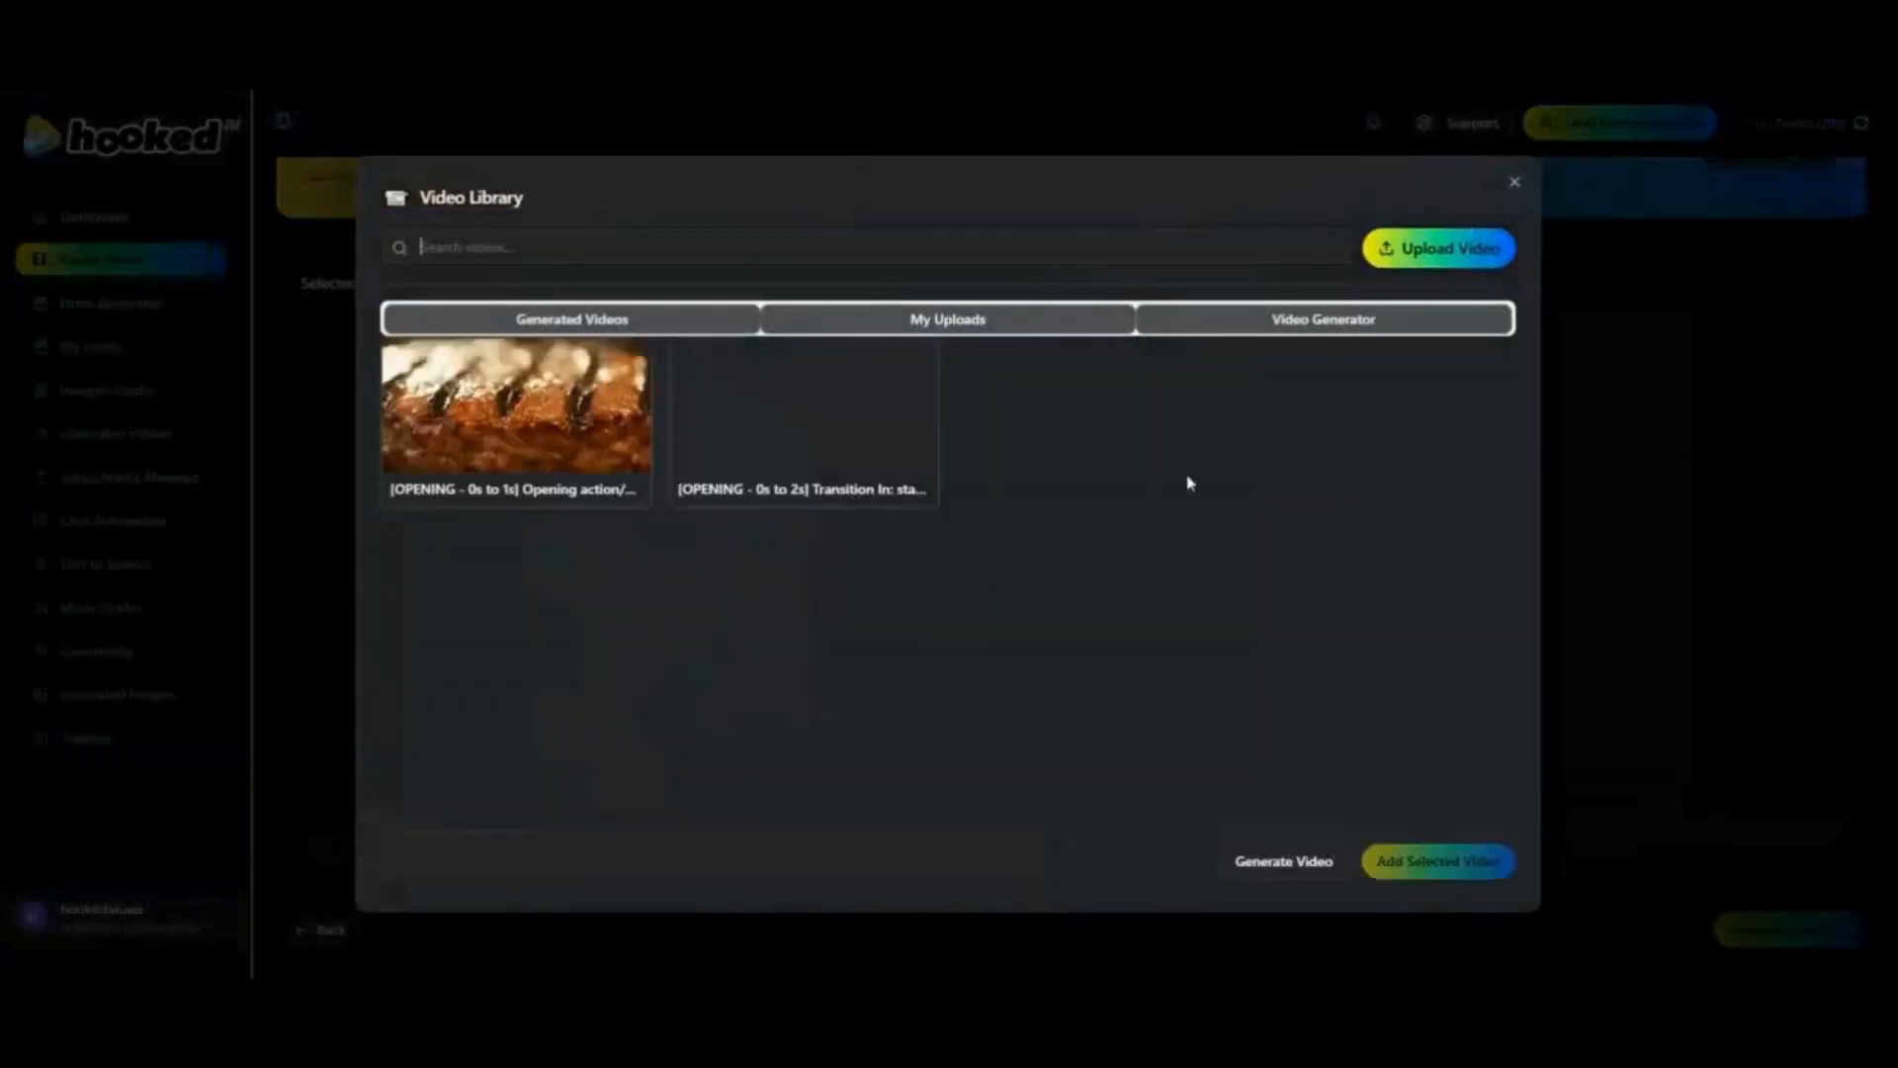
click(1249, 332)
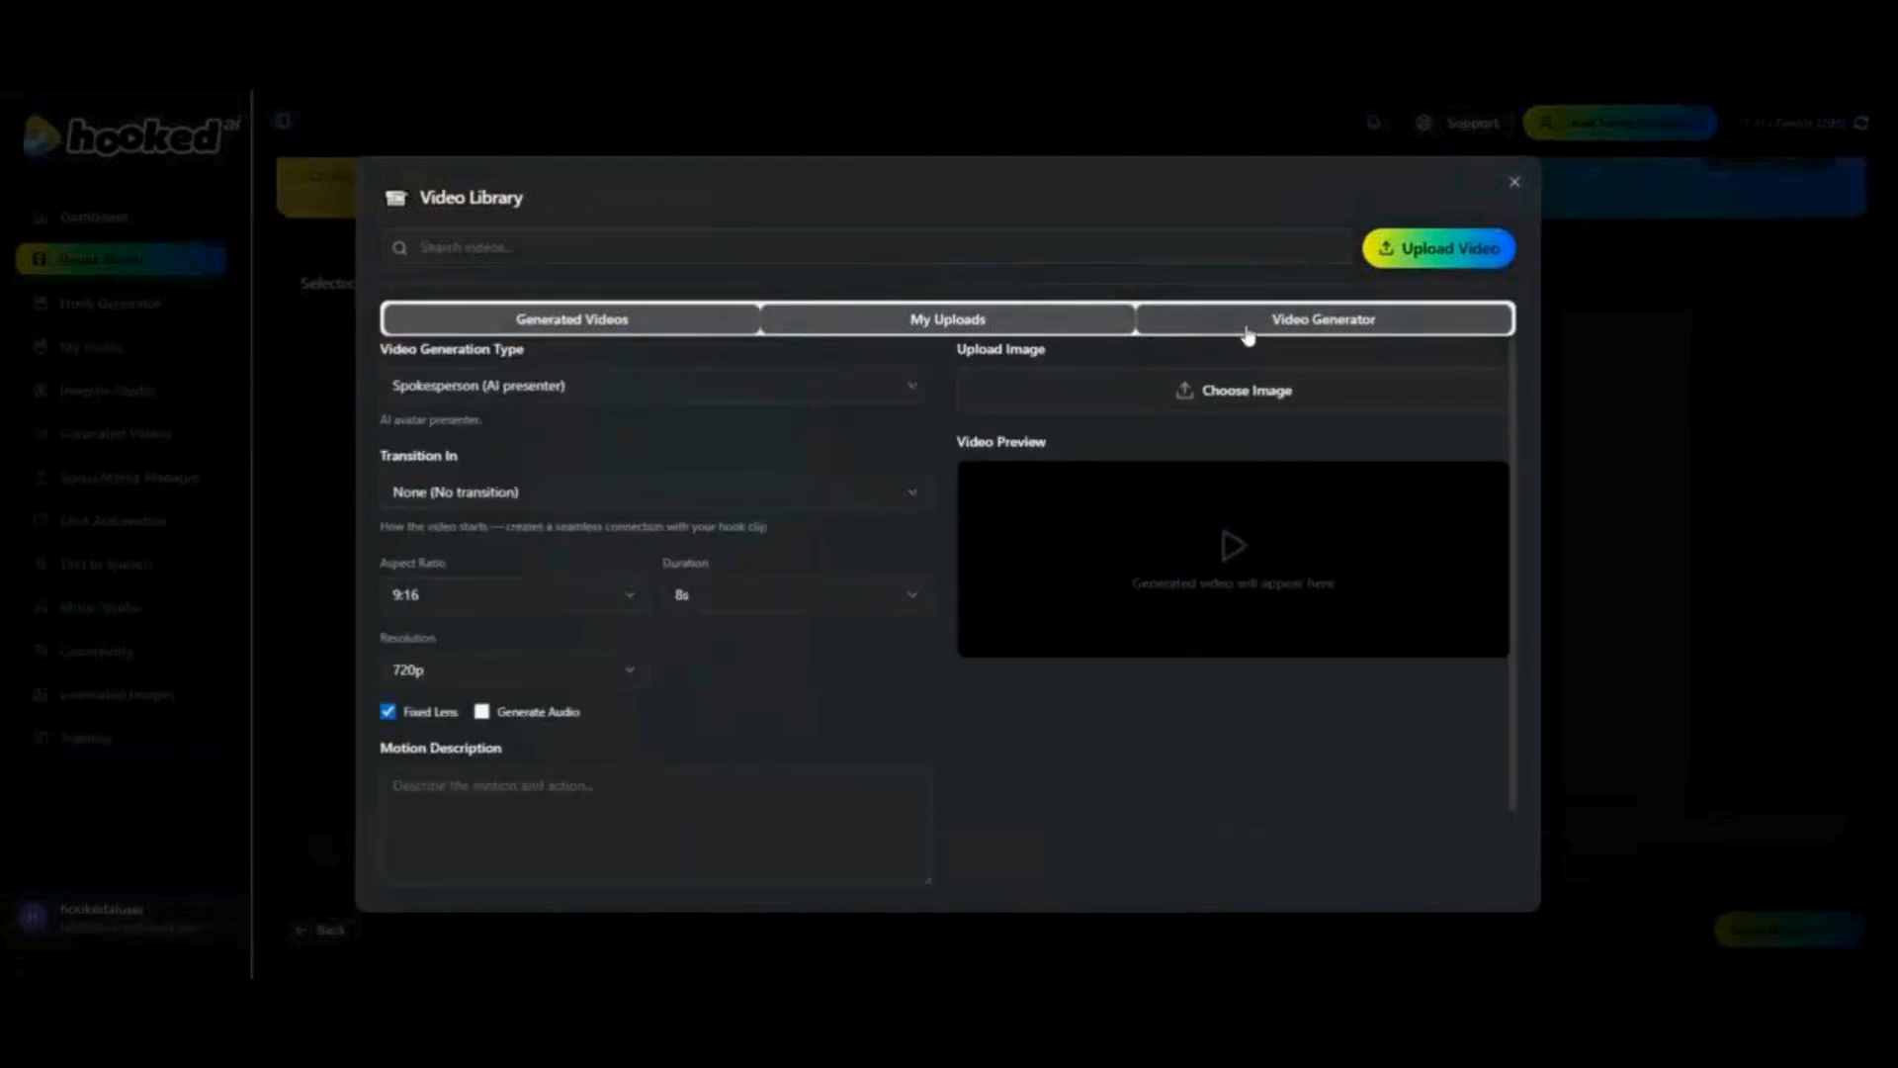
click(649, 394)
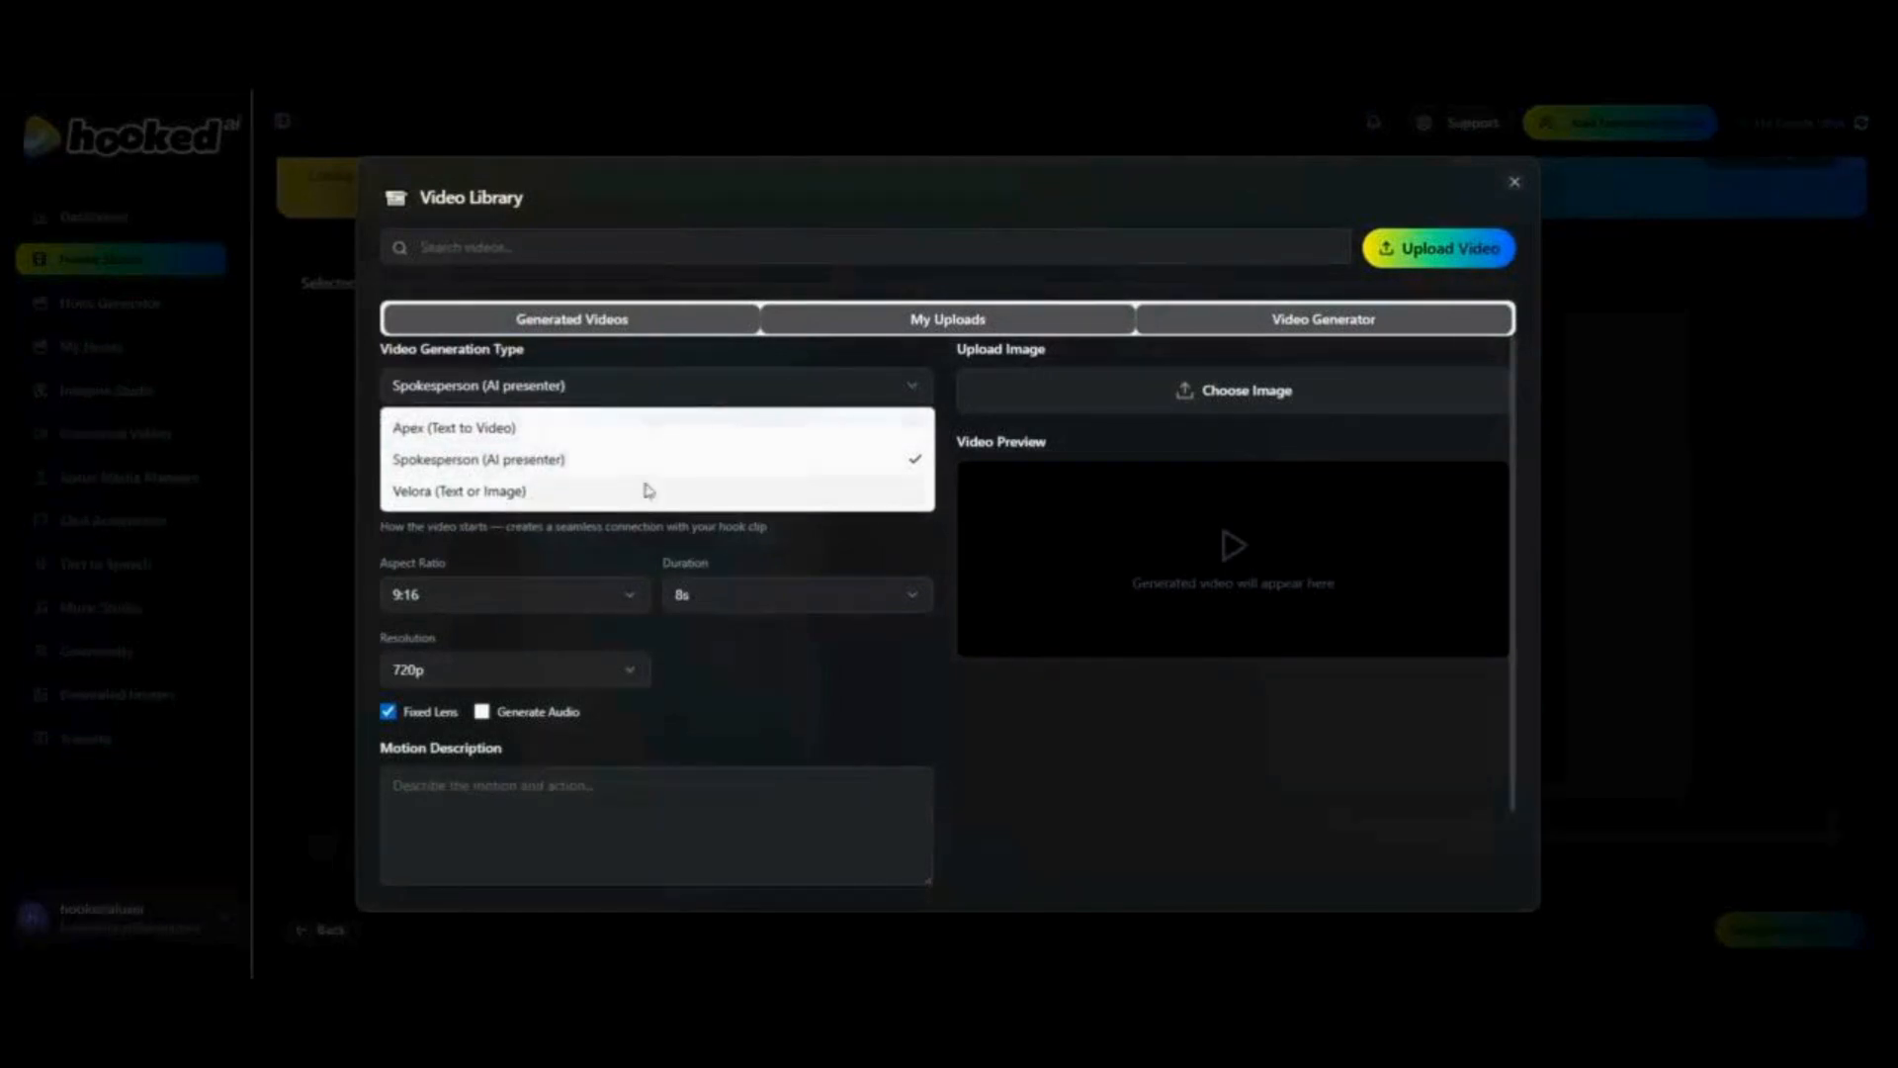
click(649, 430)
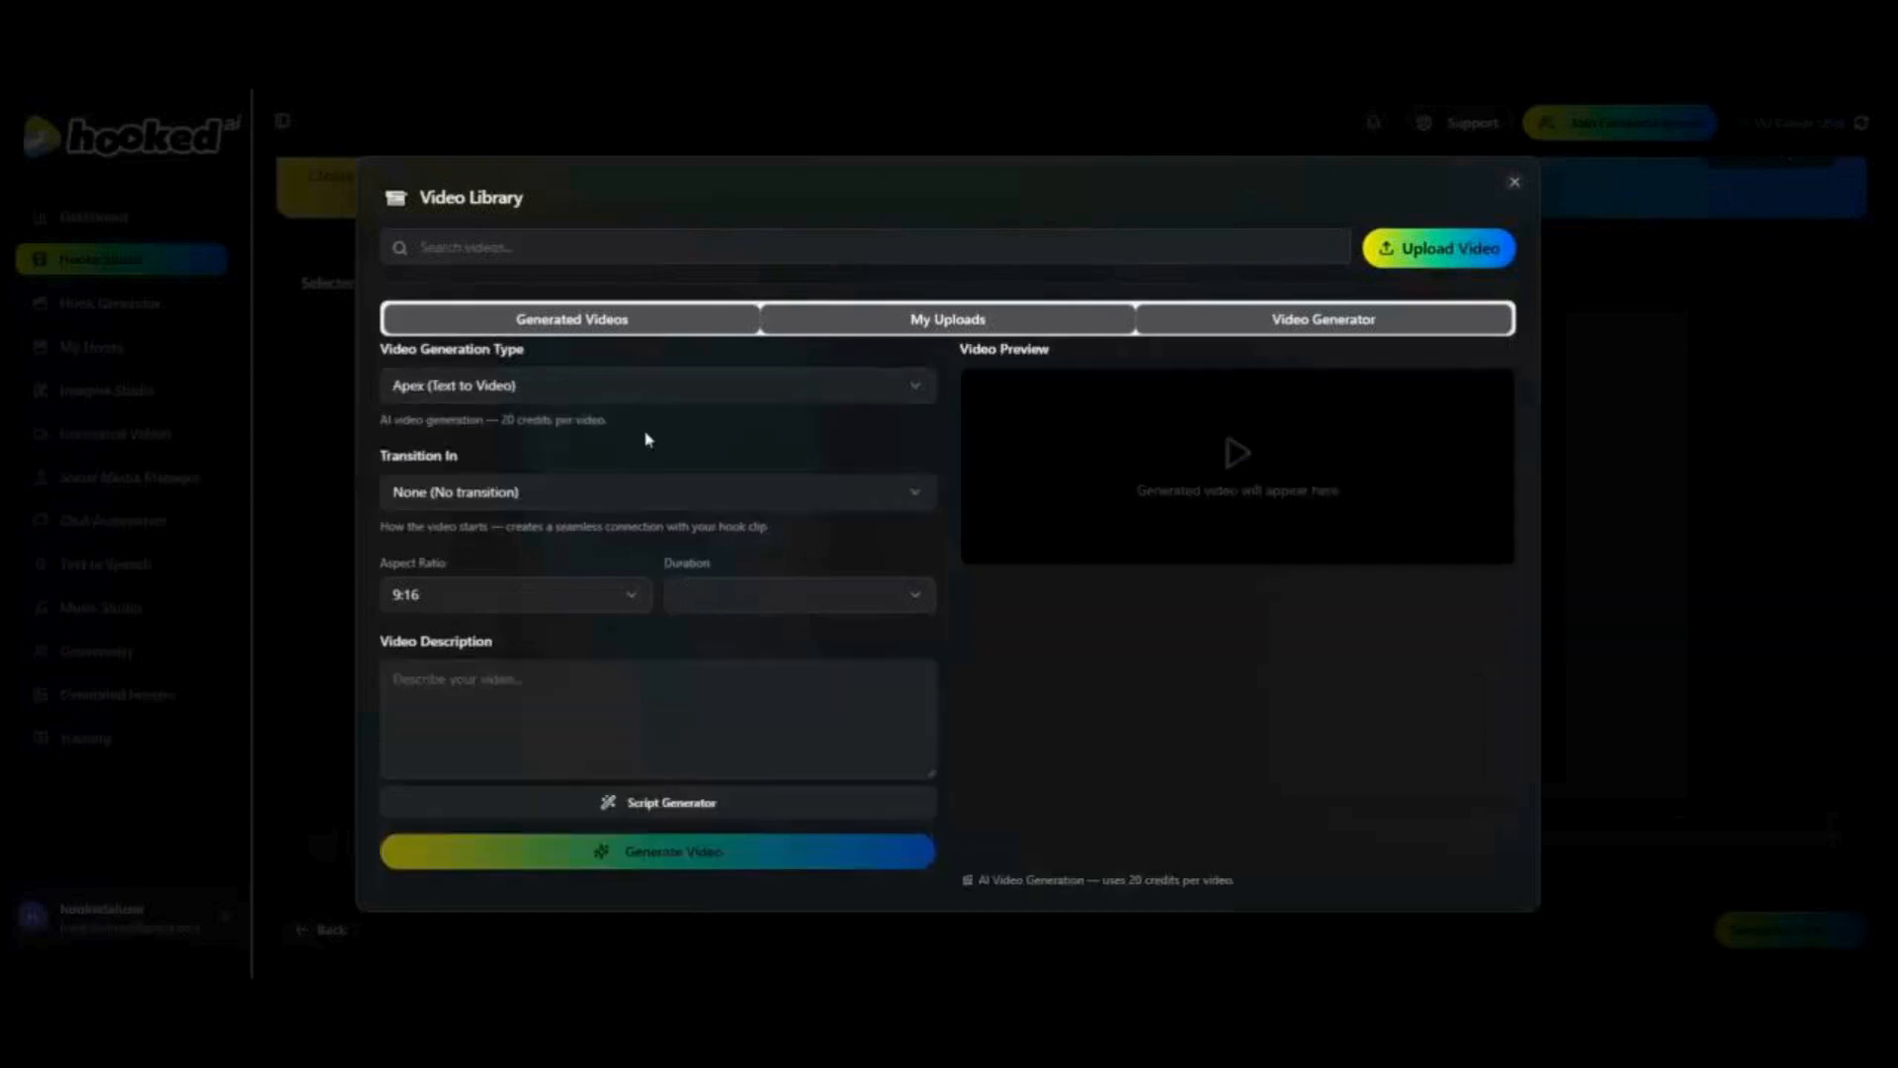
Step: Set the Follow Through transition, a 9:16 aspect ratio and a 10s duration for the custom video
click(614, 494)
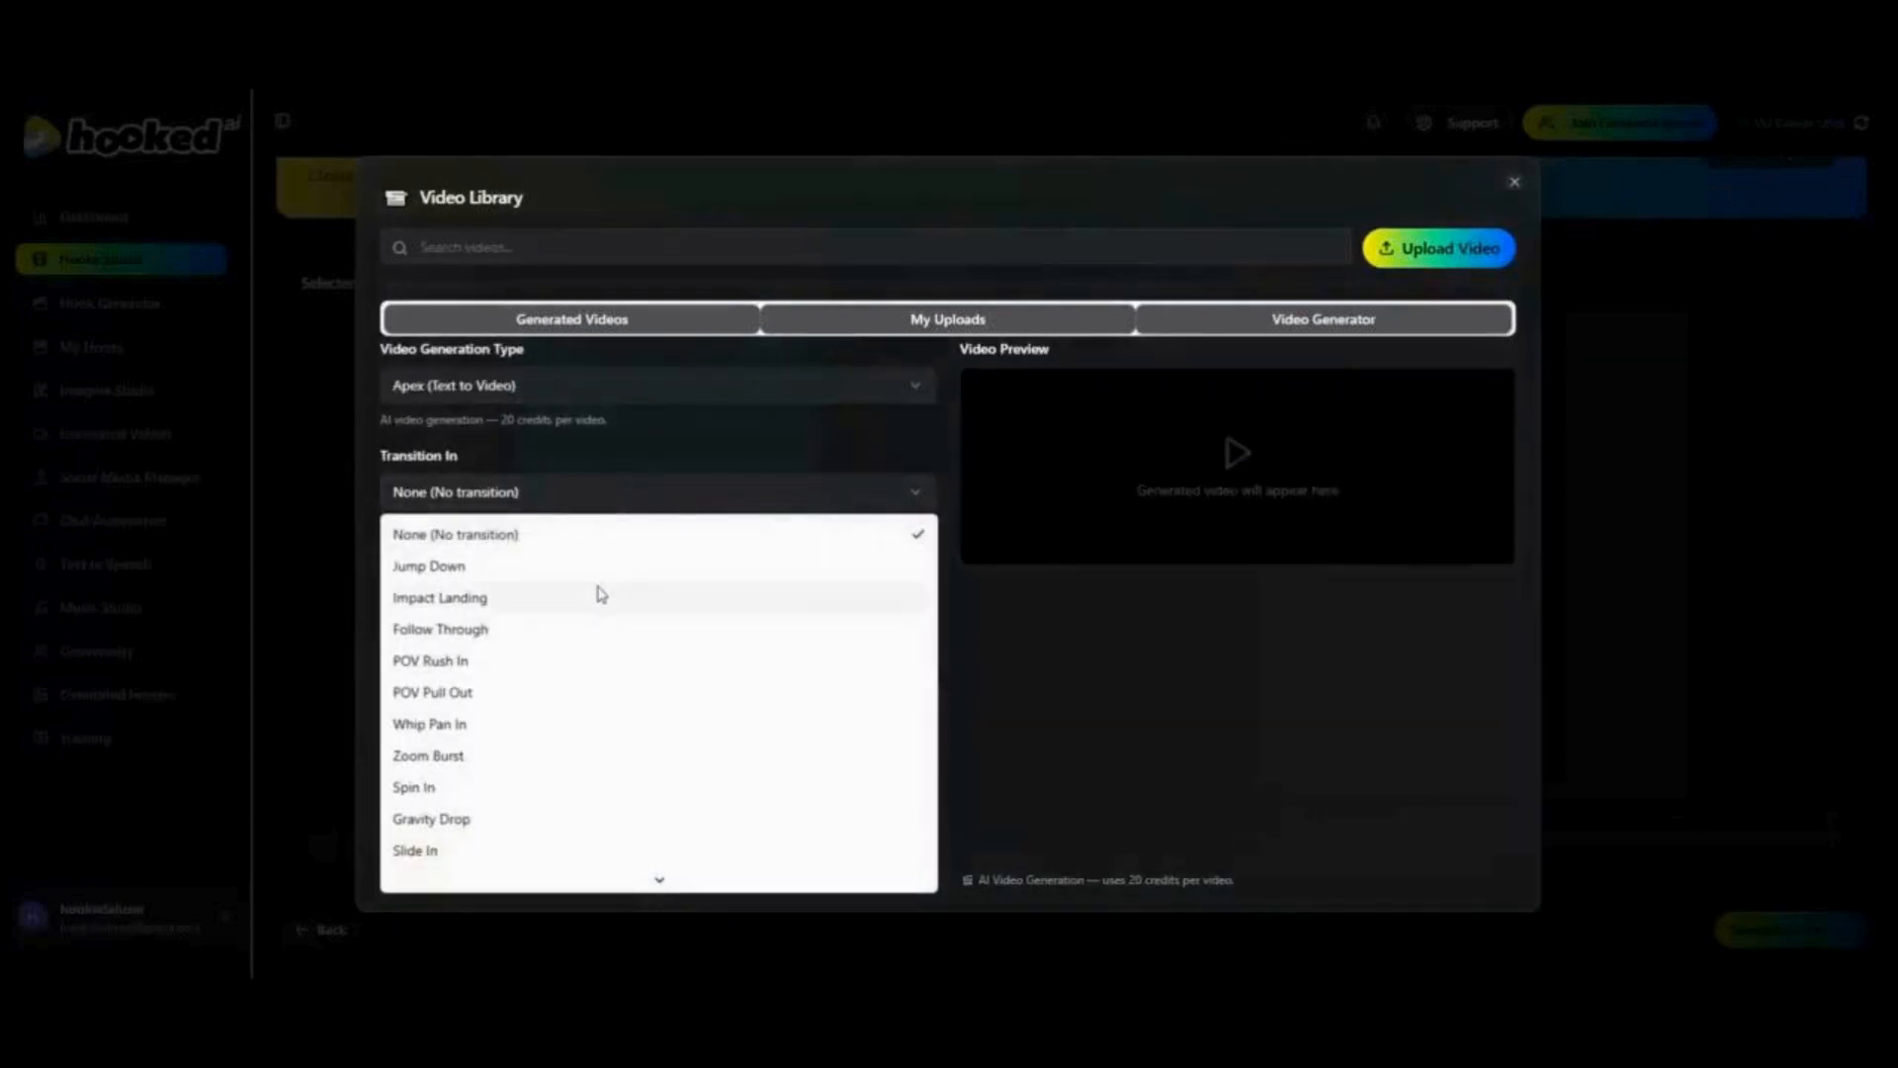
click(506, 638)
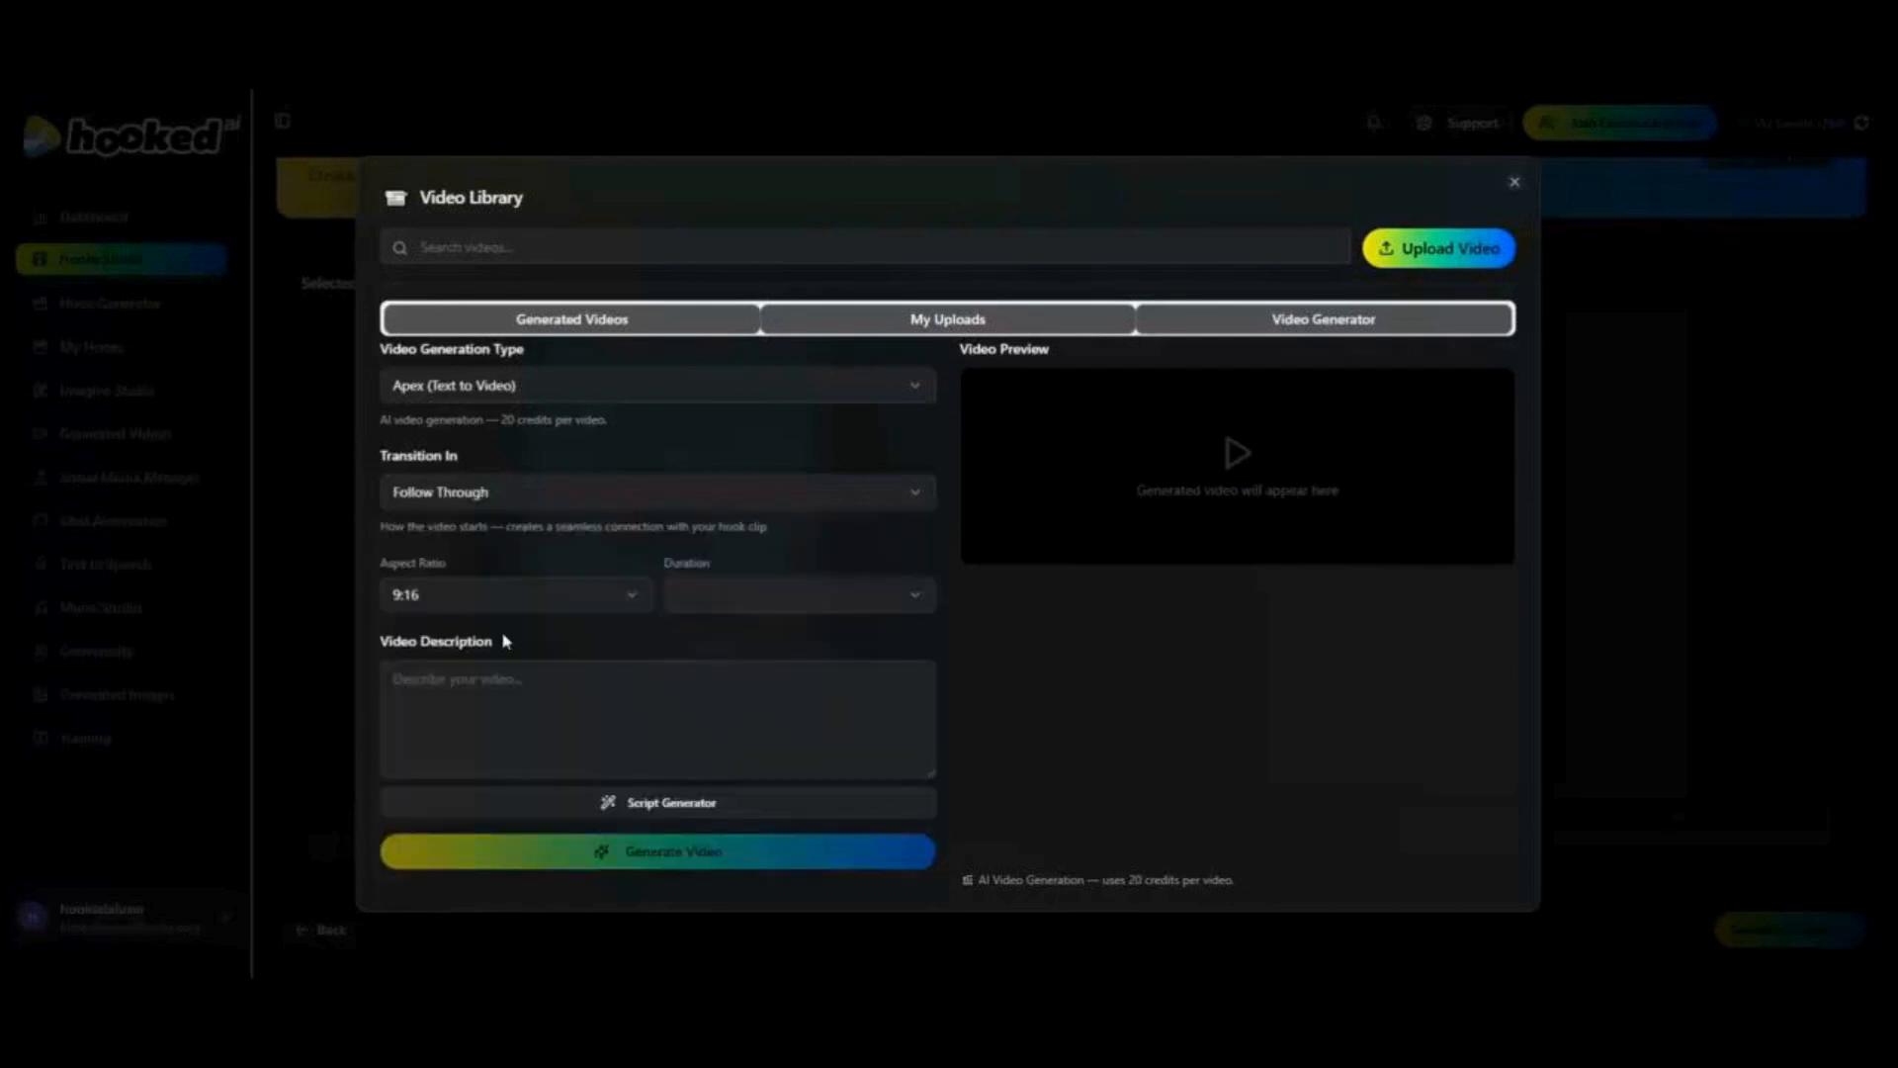
click(530, 599)
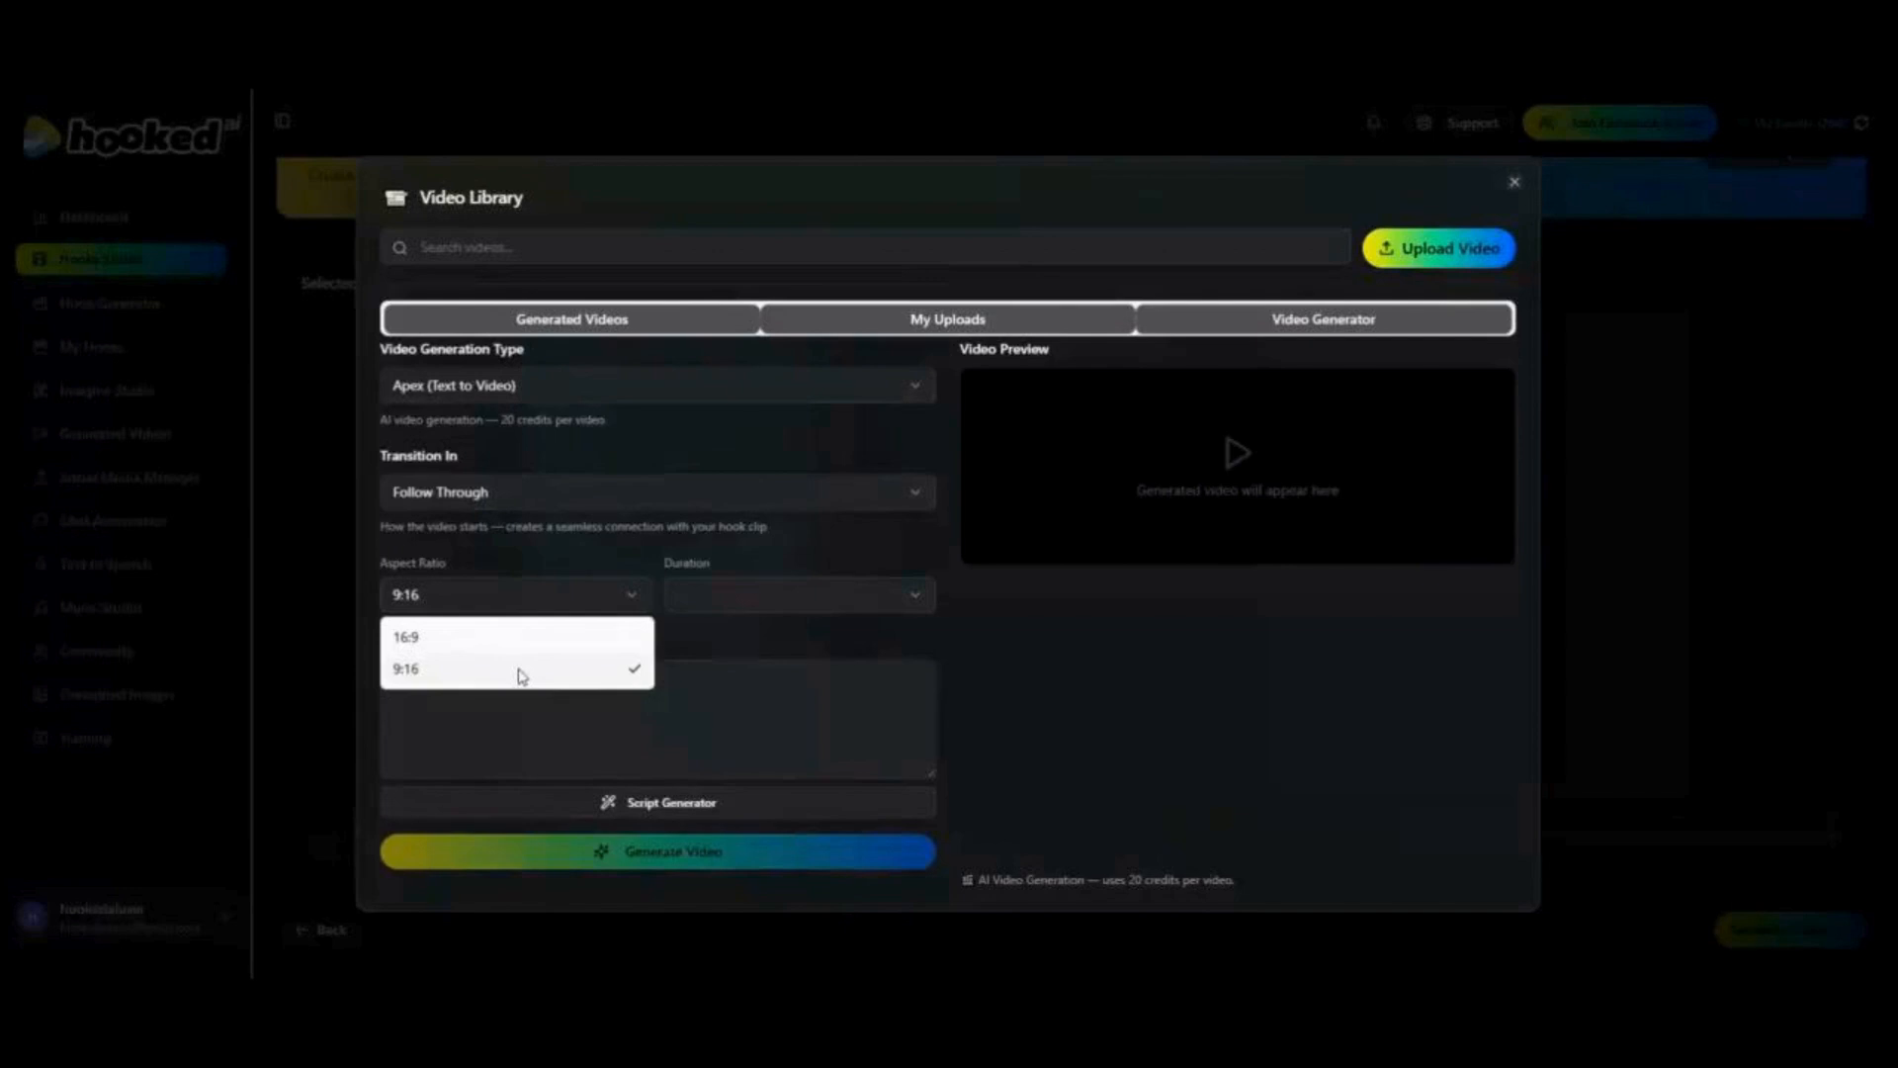
click(522, 676)
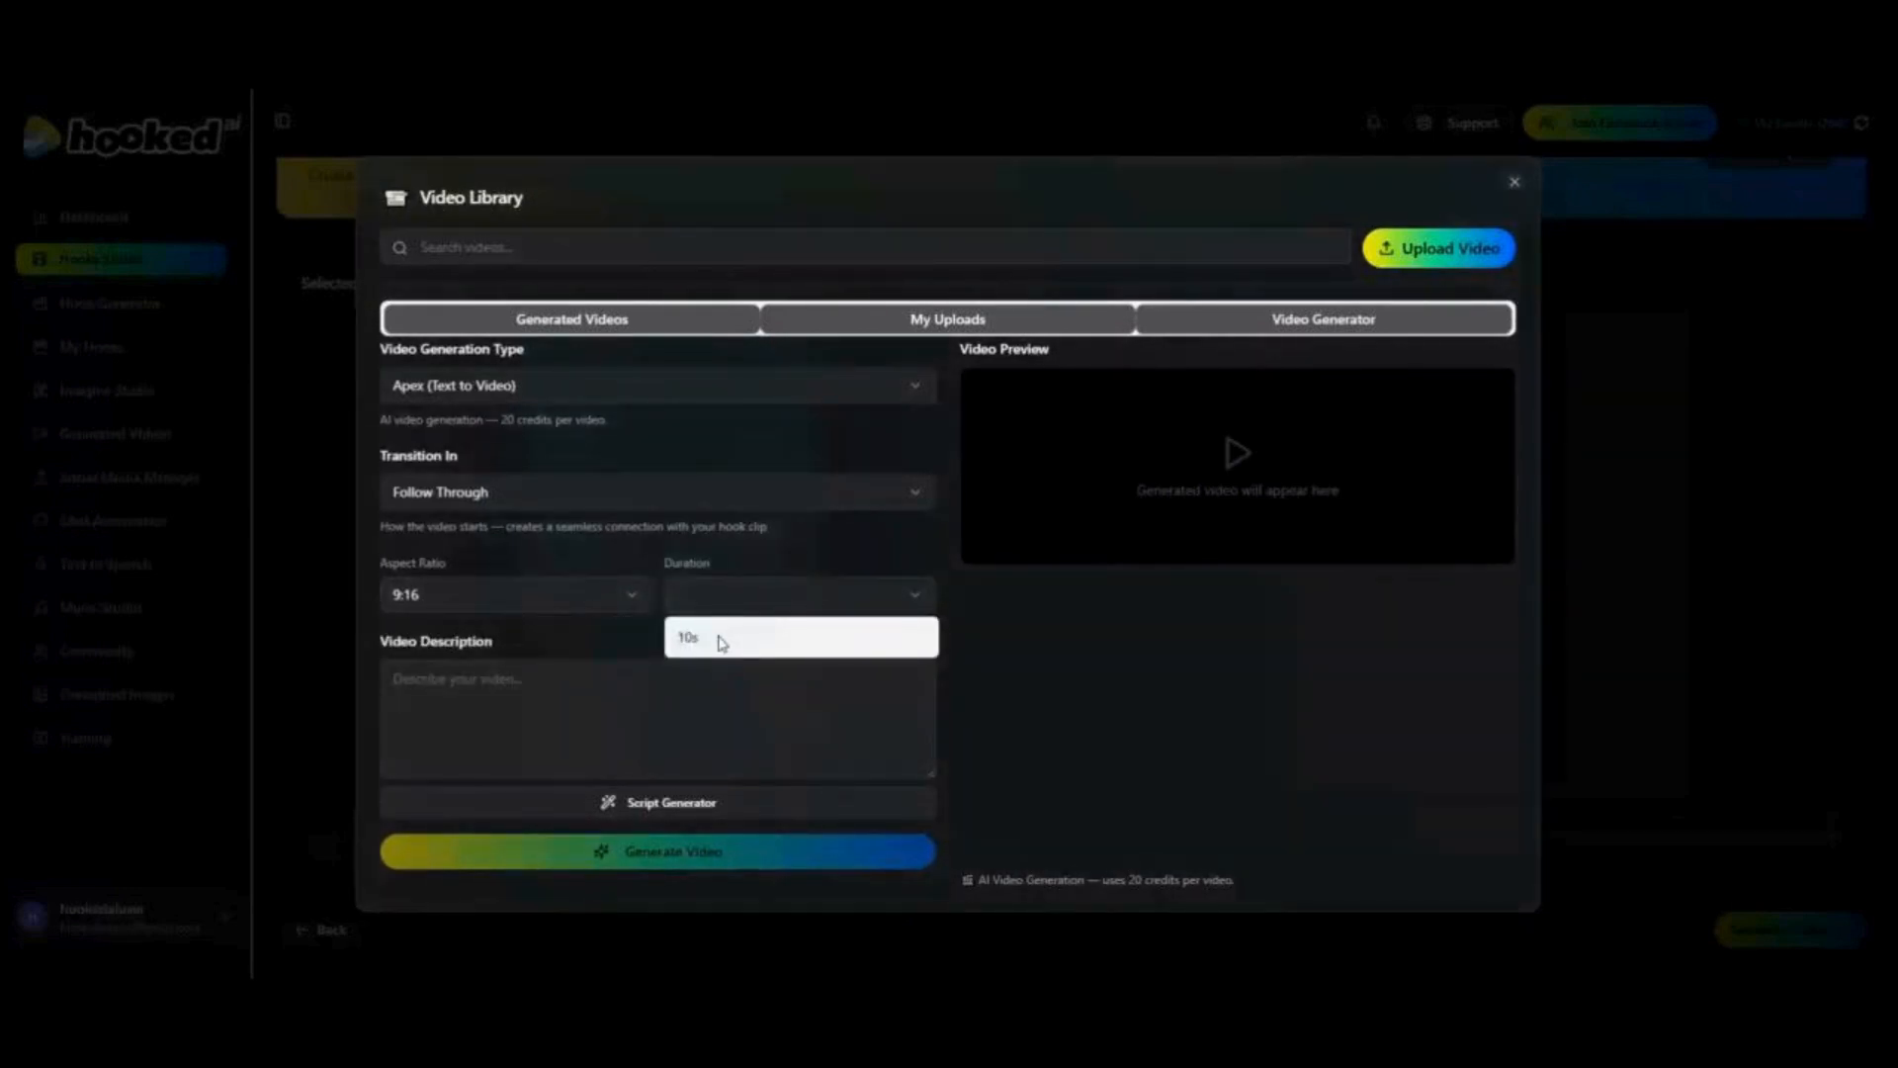
click(719, 640)
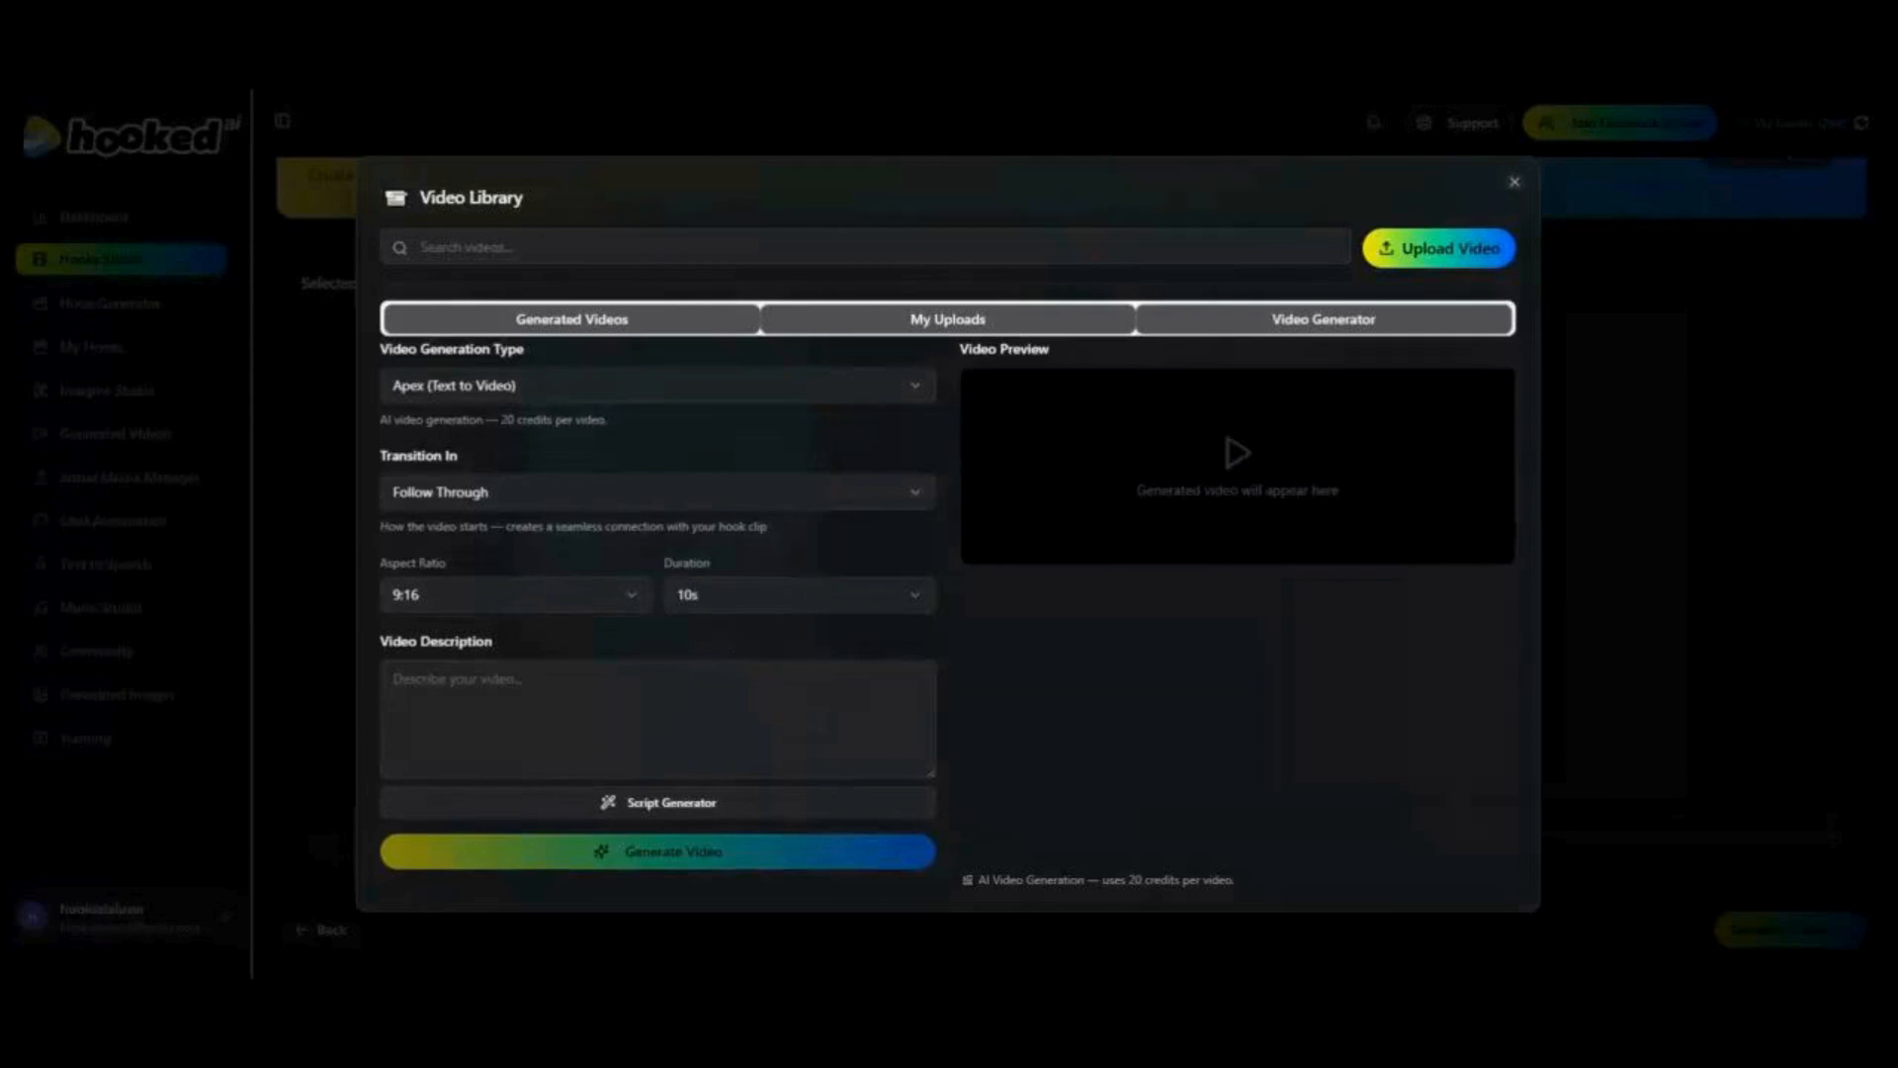
Step: Describe the video as "the car slides in and enter a car showroom"
click(715, 692)
text(the )
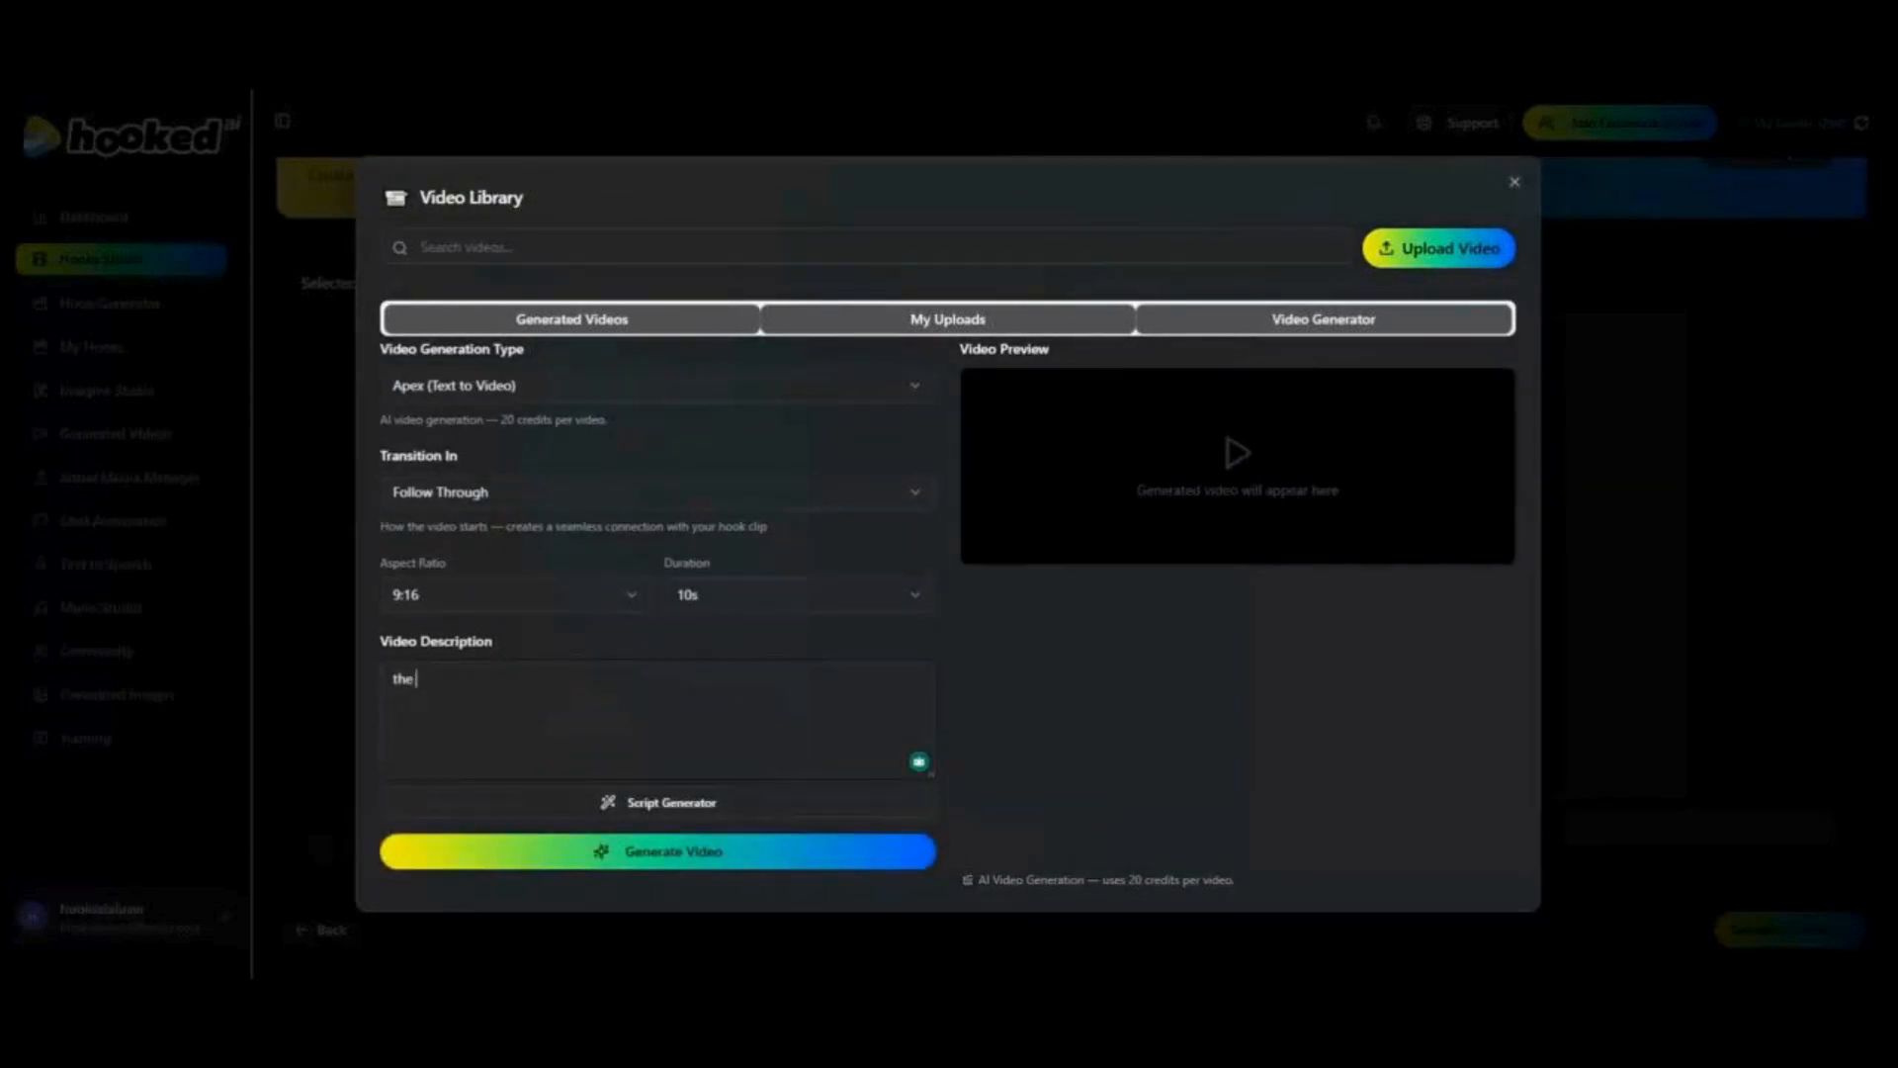
text(car slides in and enter a car showroom)
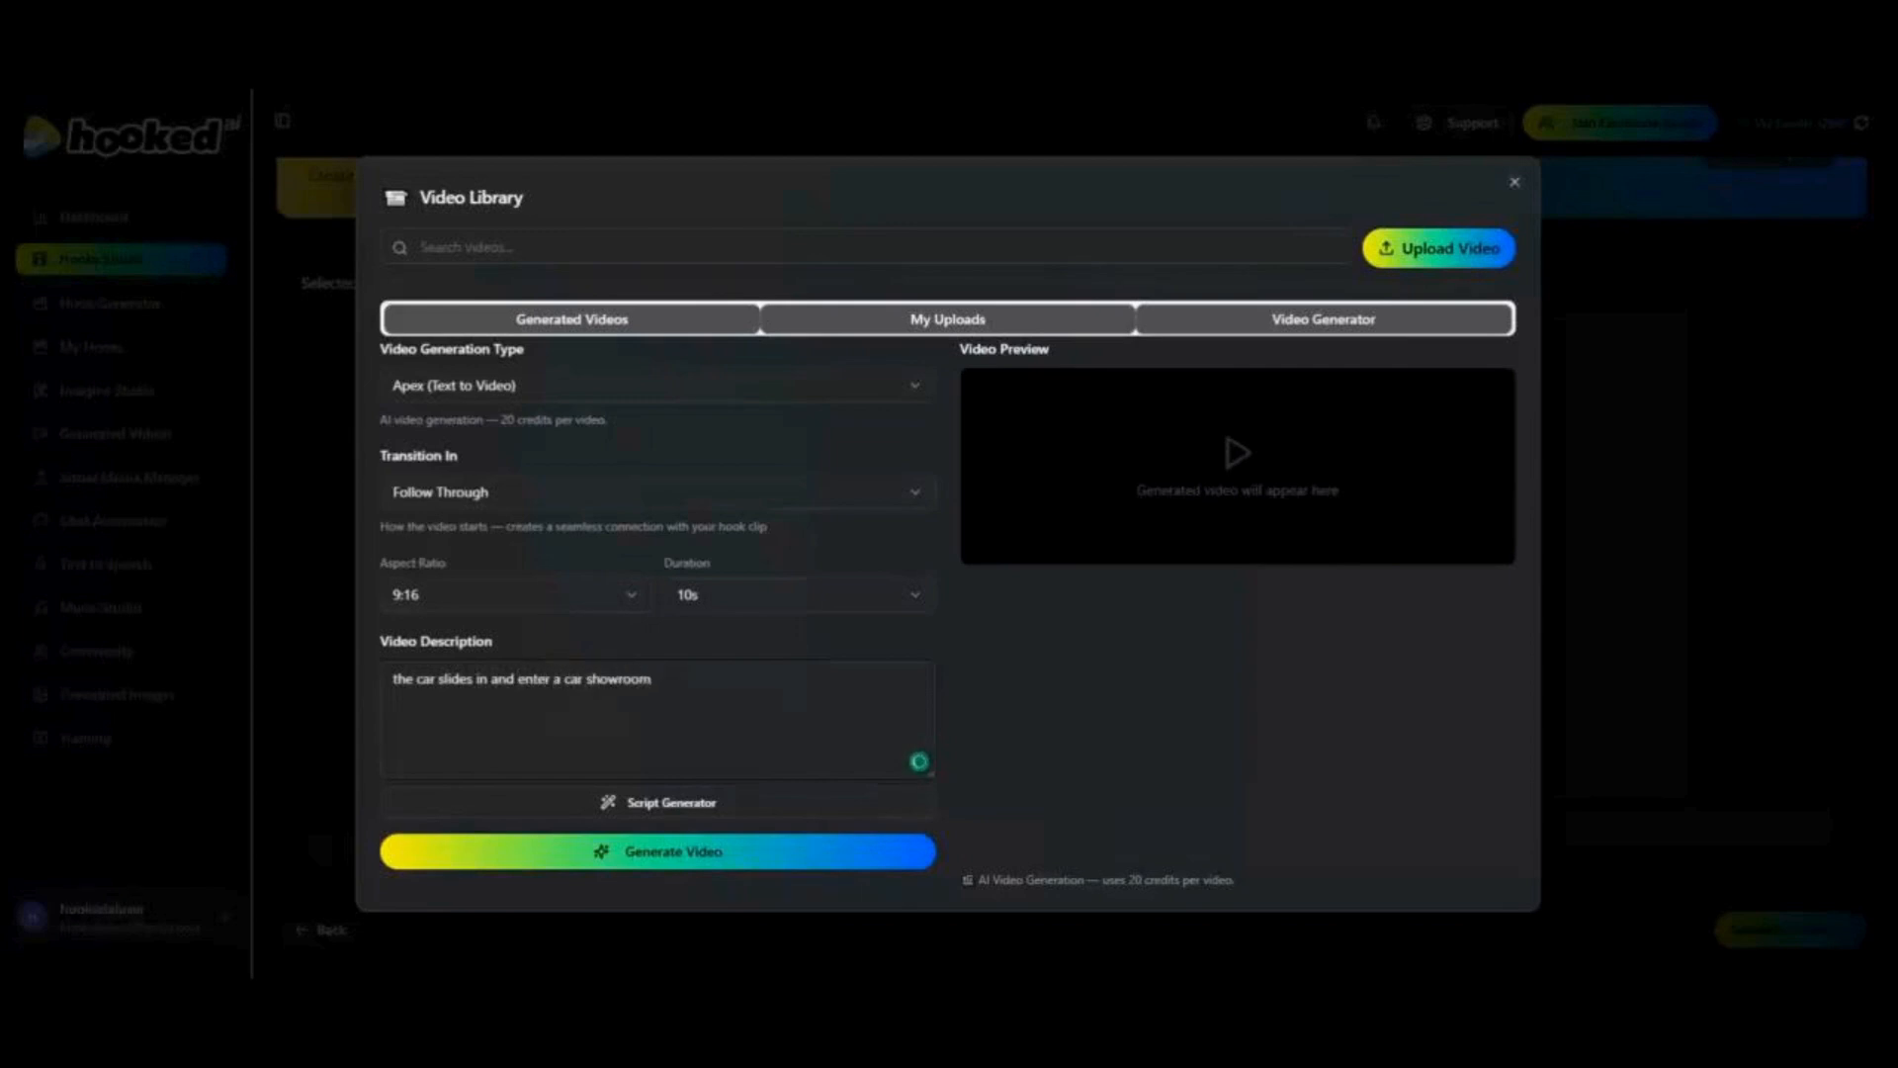
Step: Generate an AI script from the video description and use it to generate the custom video
click(649, 807)
click(1193, 655)
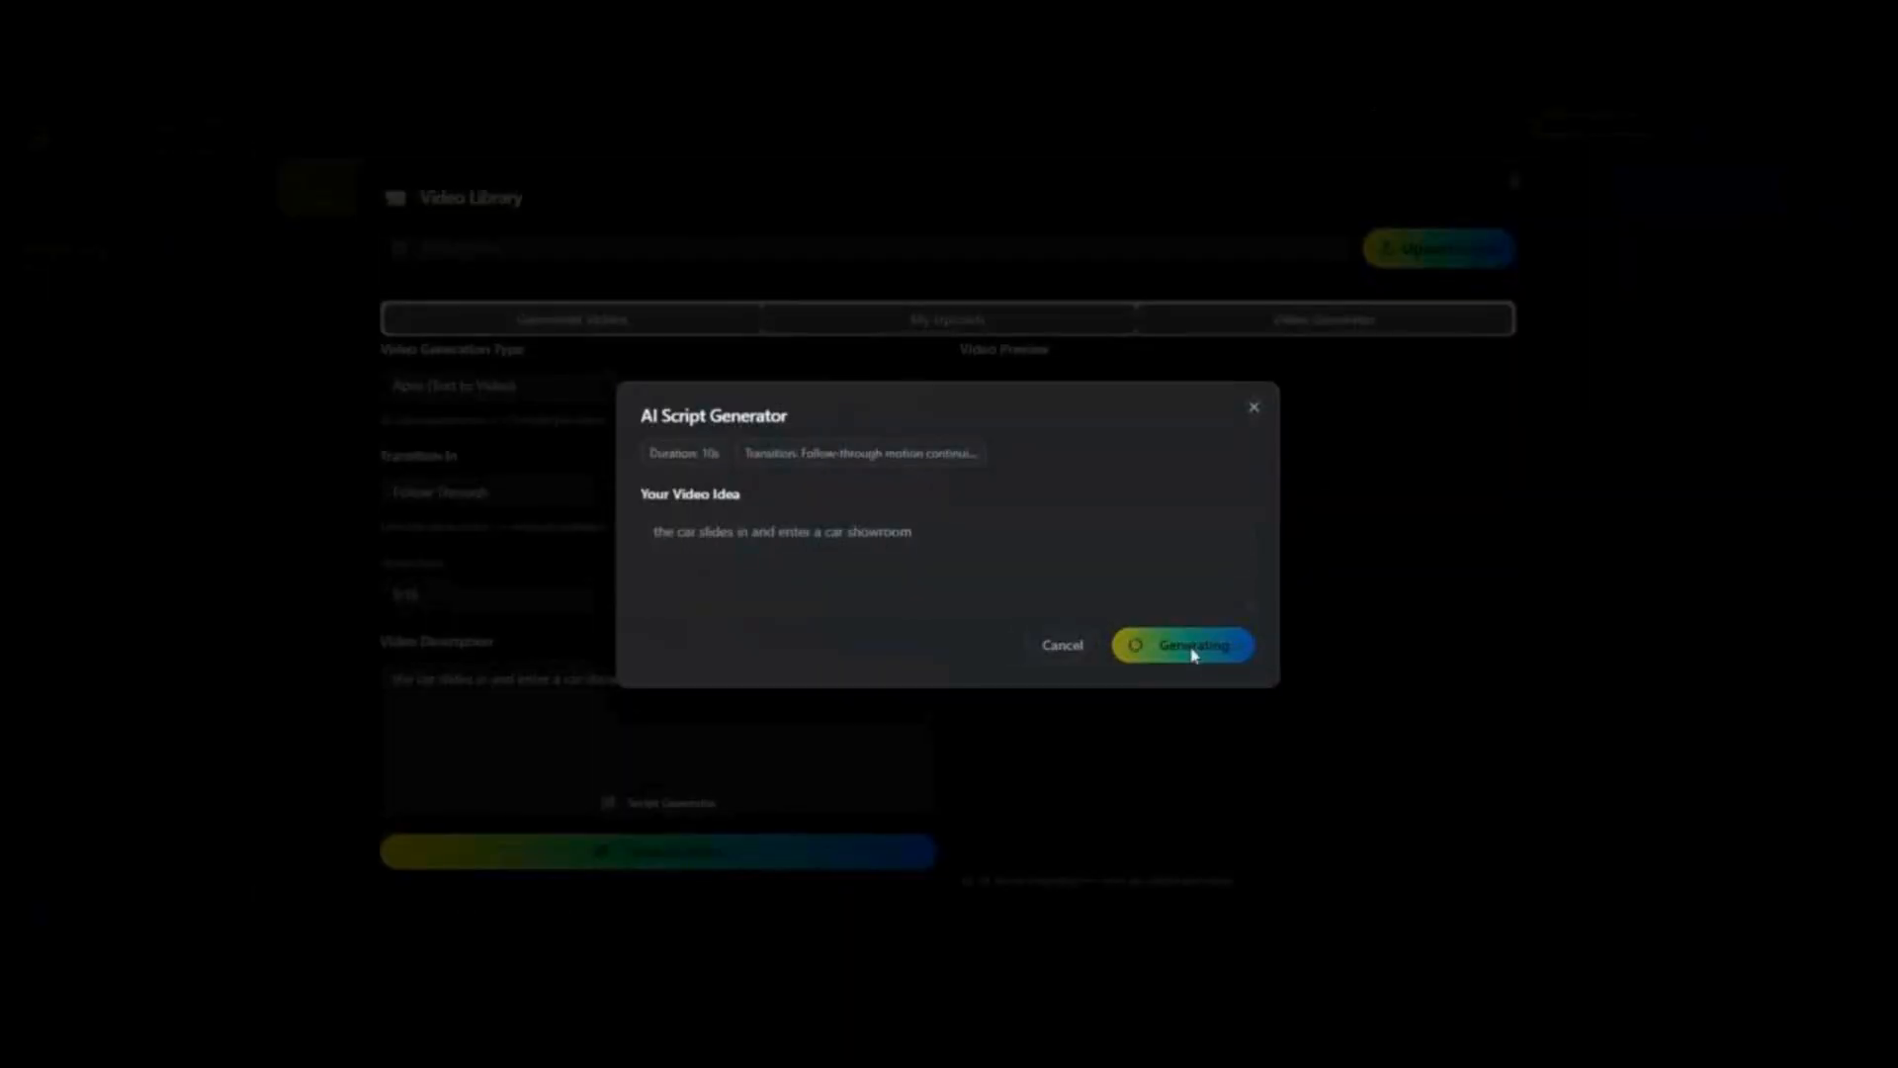
scroll(1108, 645, down, 5)
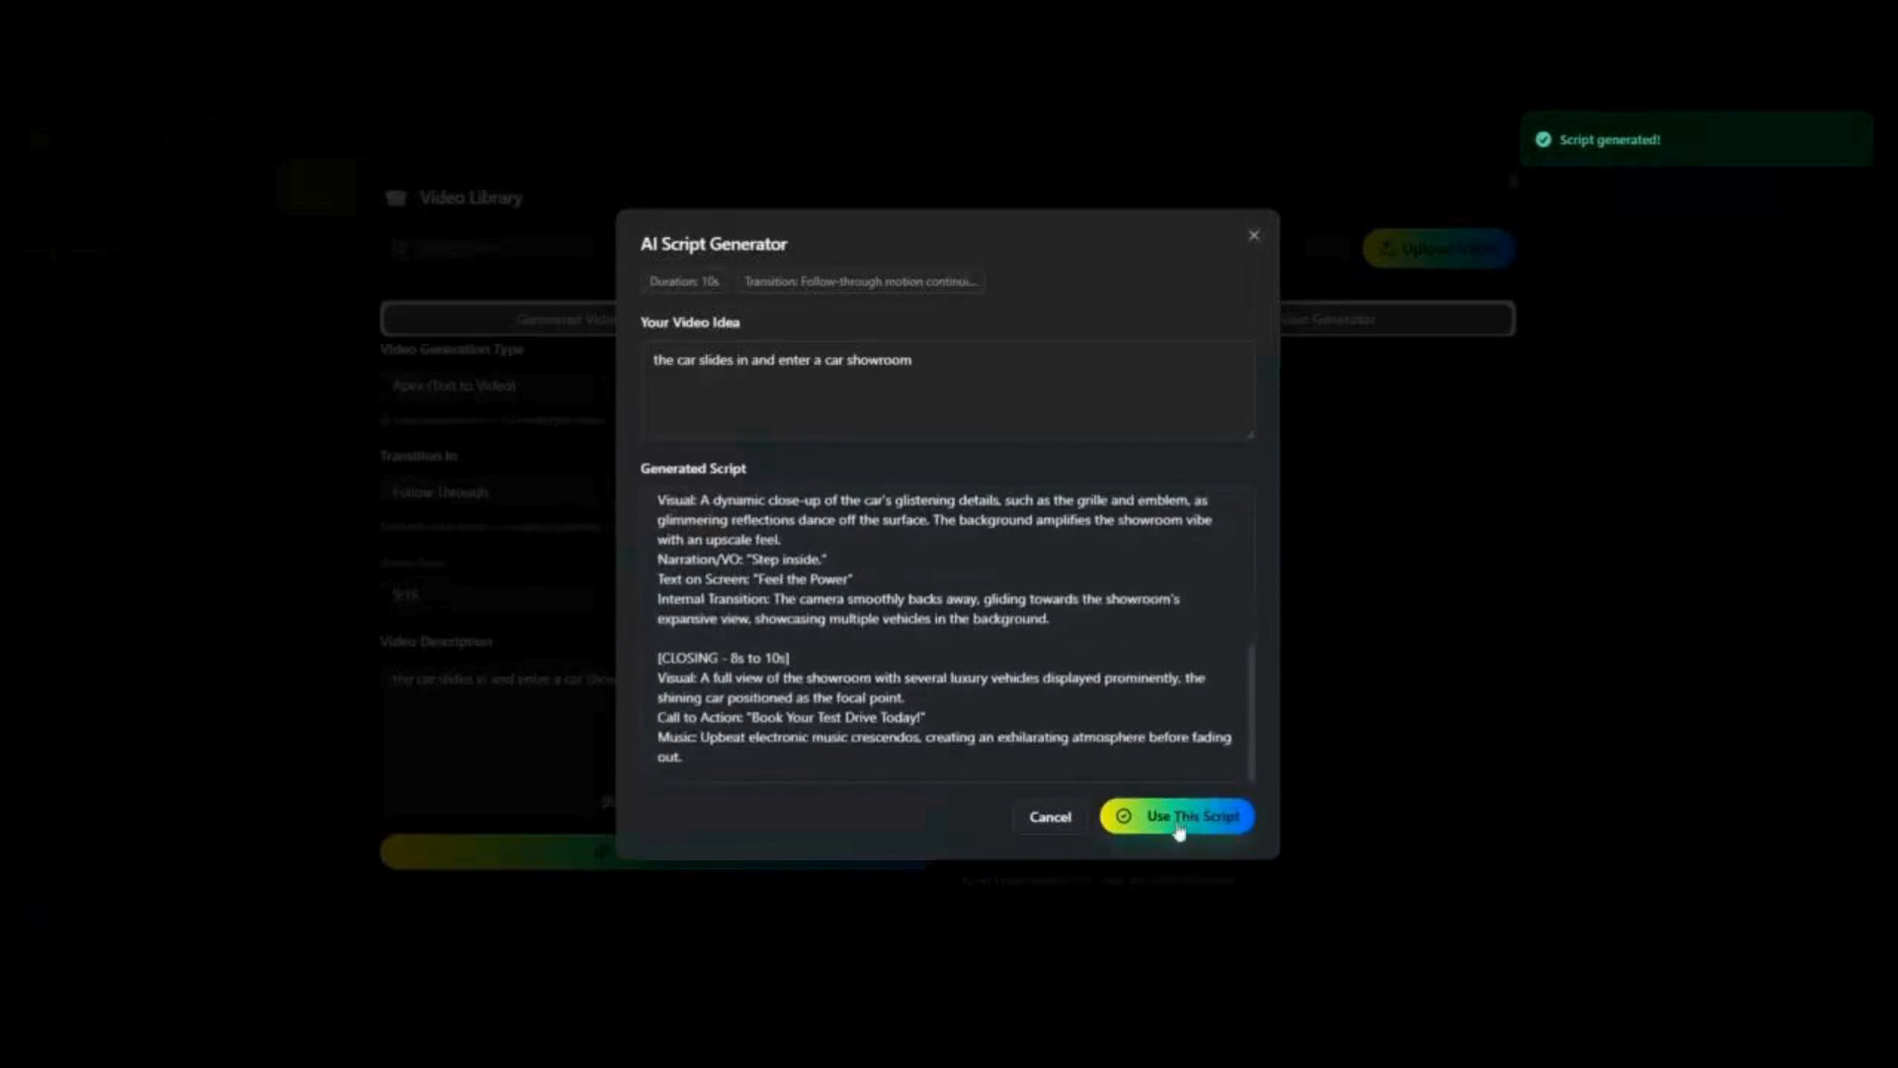
click(1214, 829)
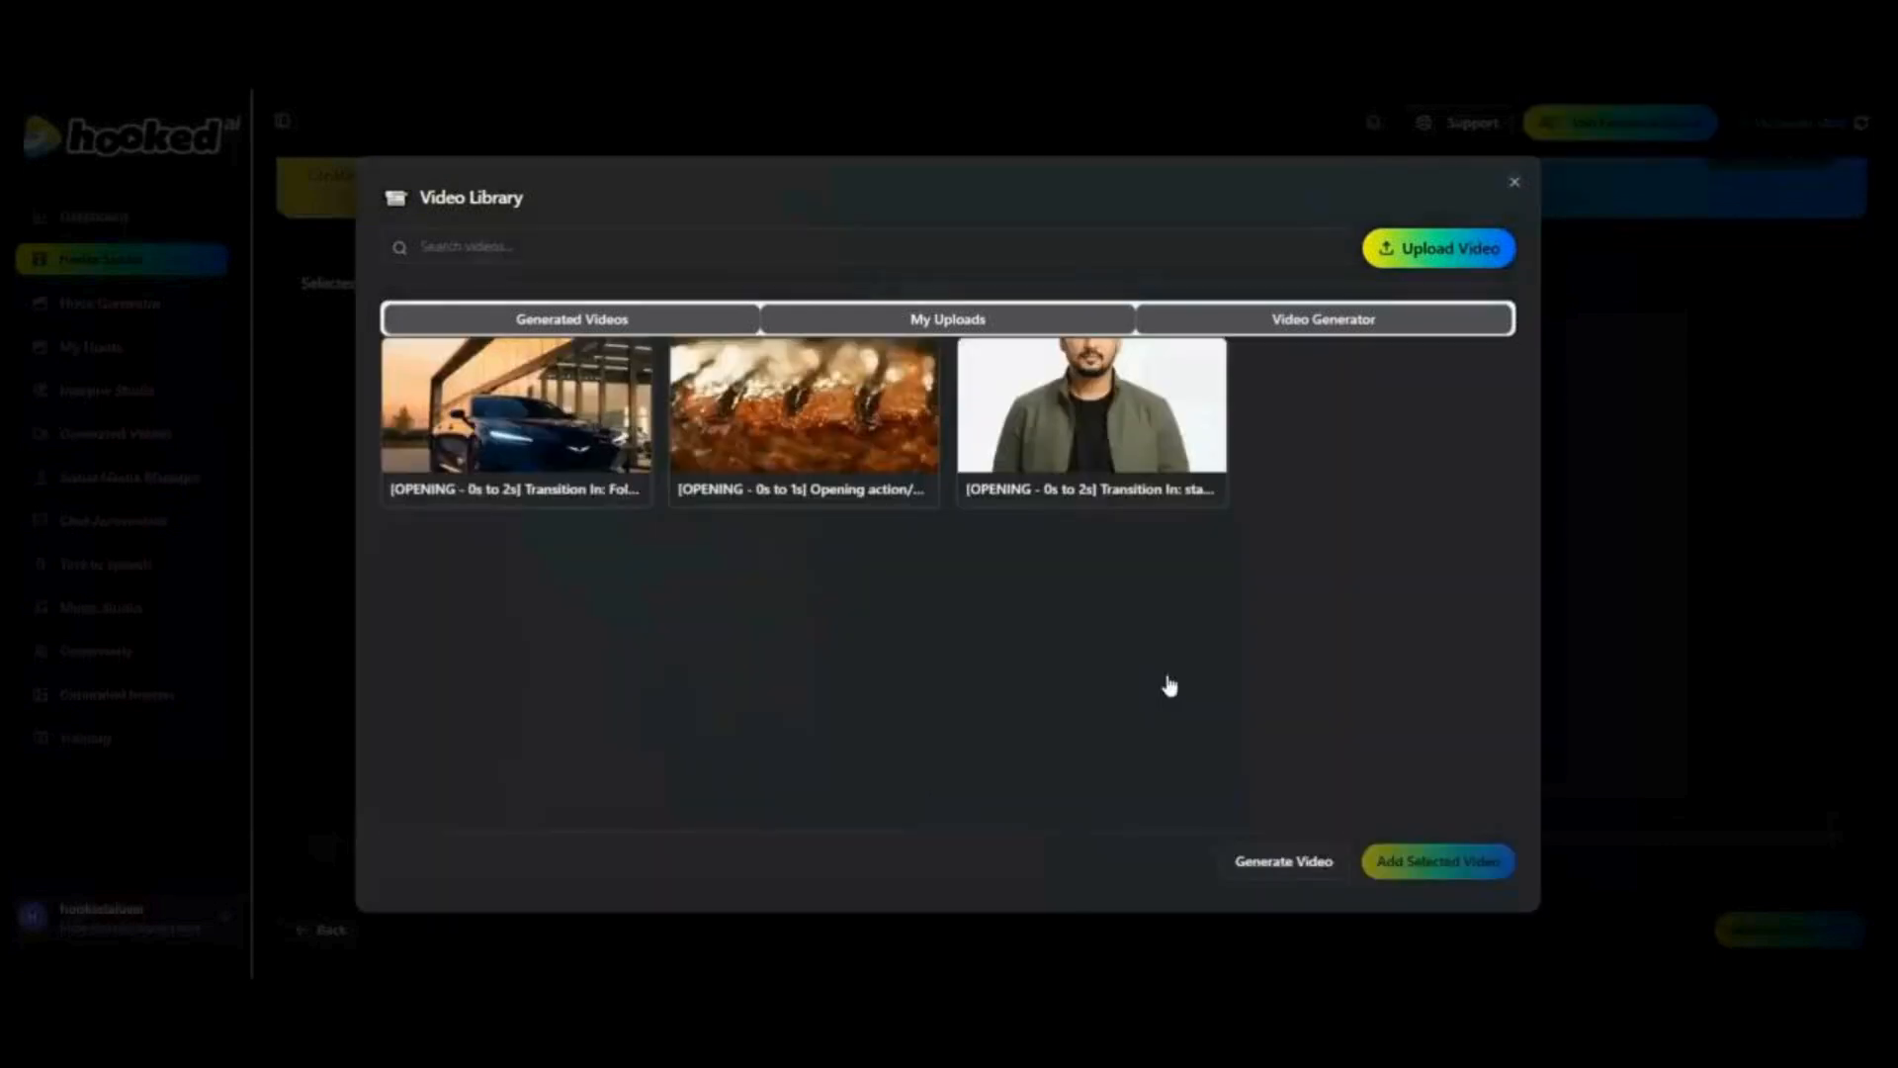
Step: Add the generated dark car video as the custom video, preview it, and generate the combined video with the template hook
click(532, 411)
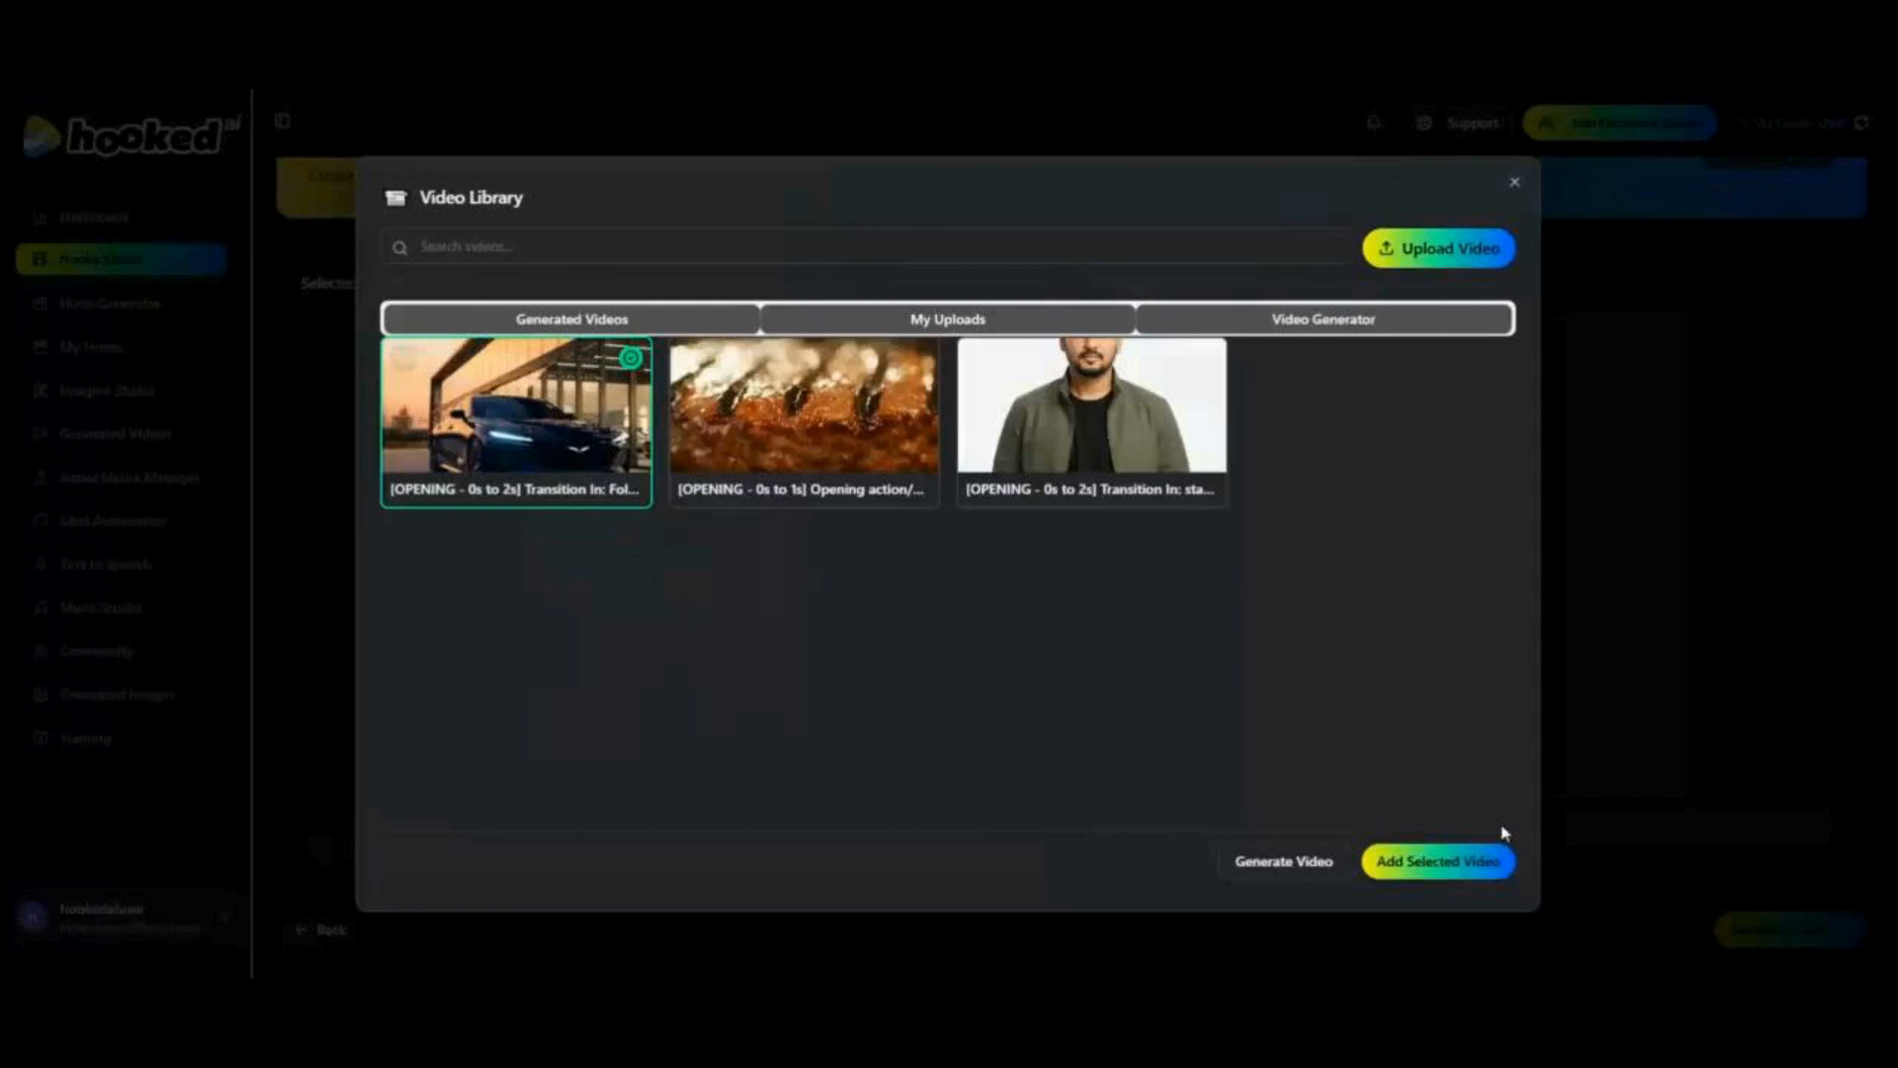
click(1491, 859)
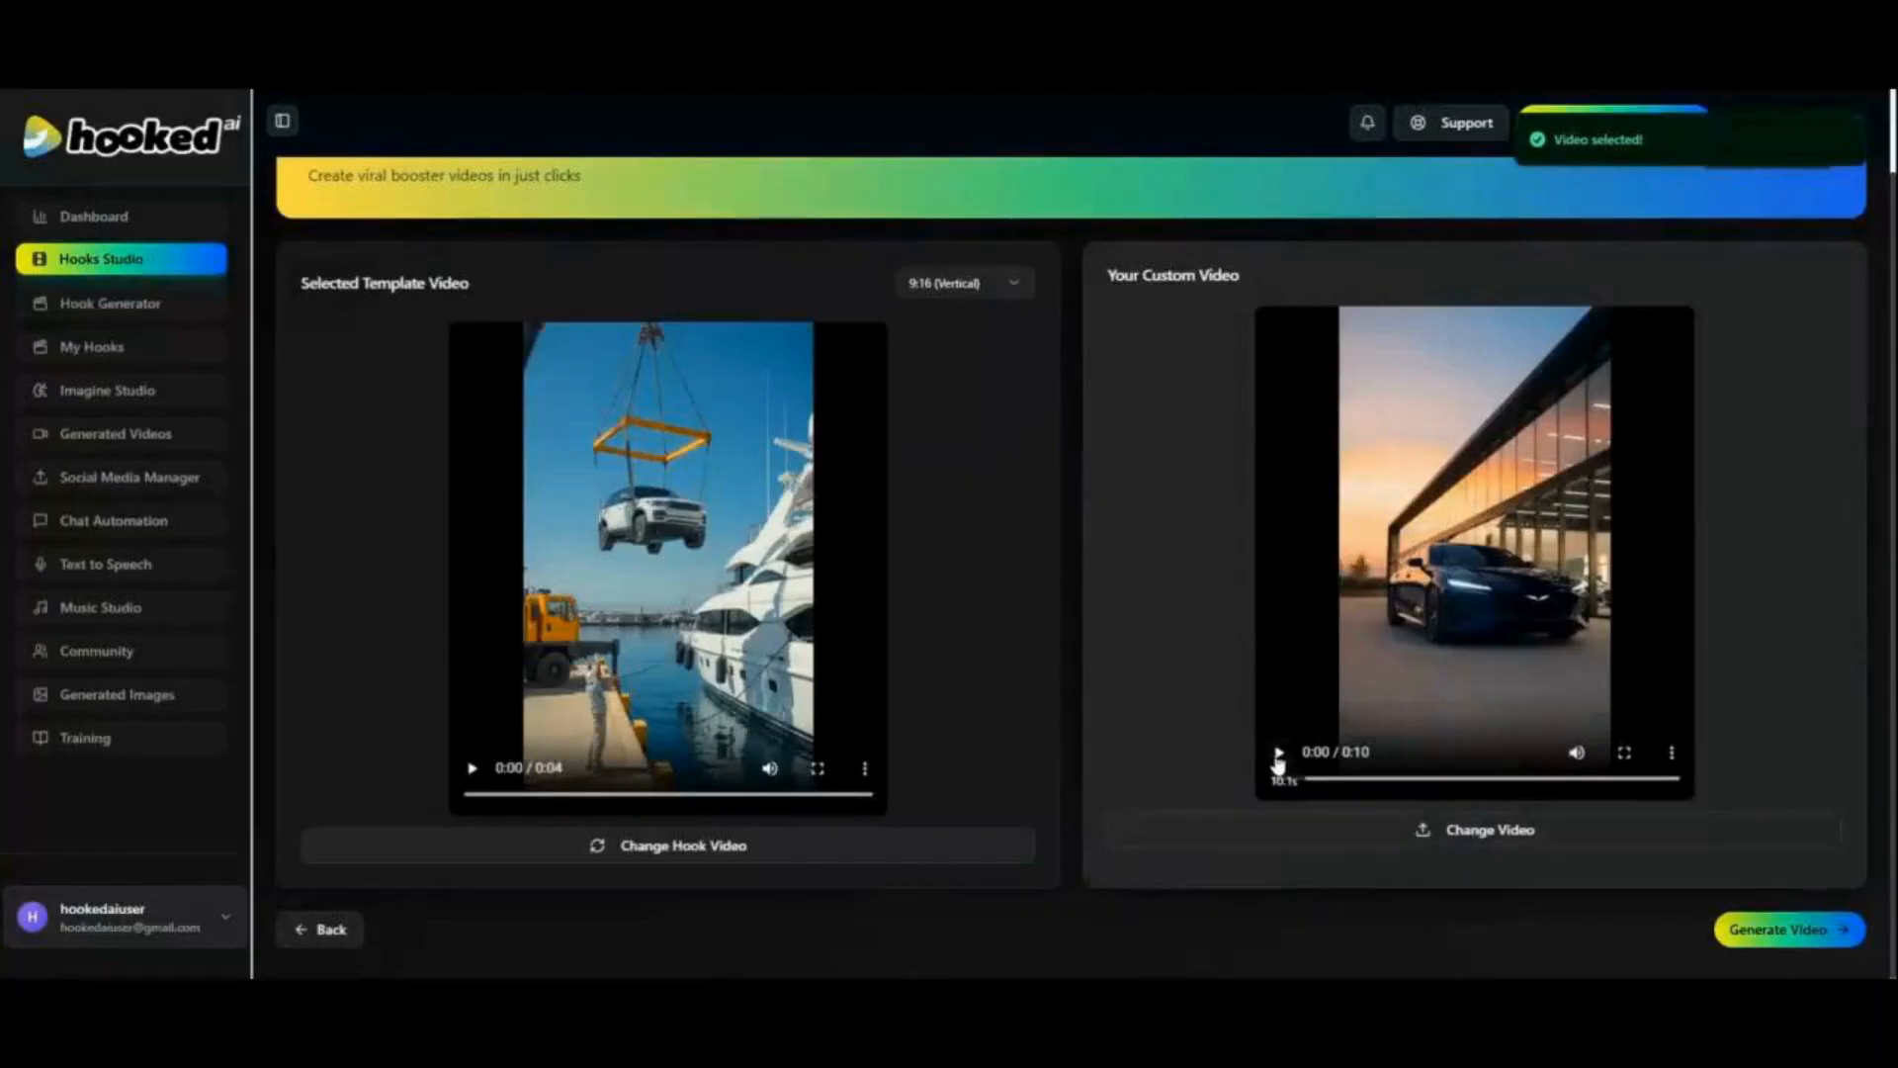
click(1278, 753)
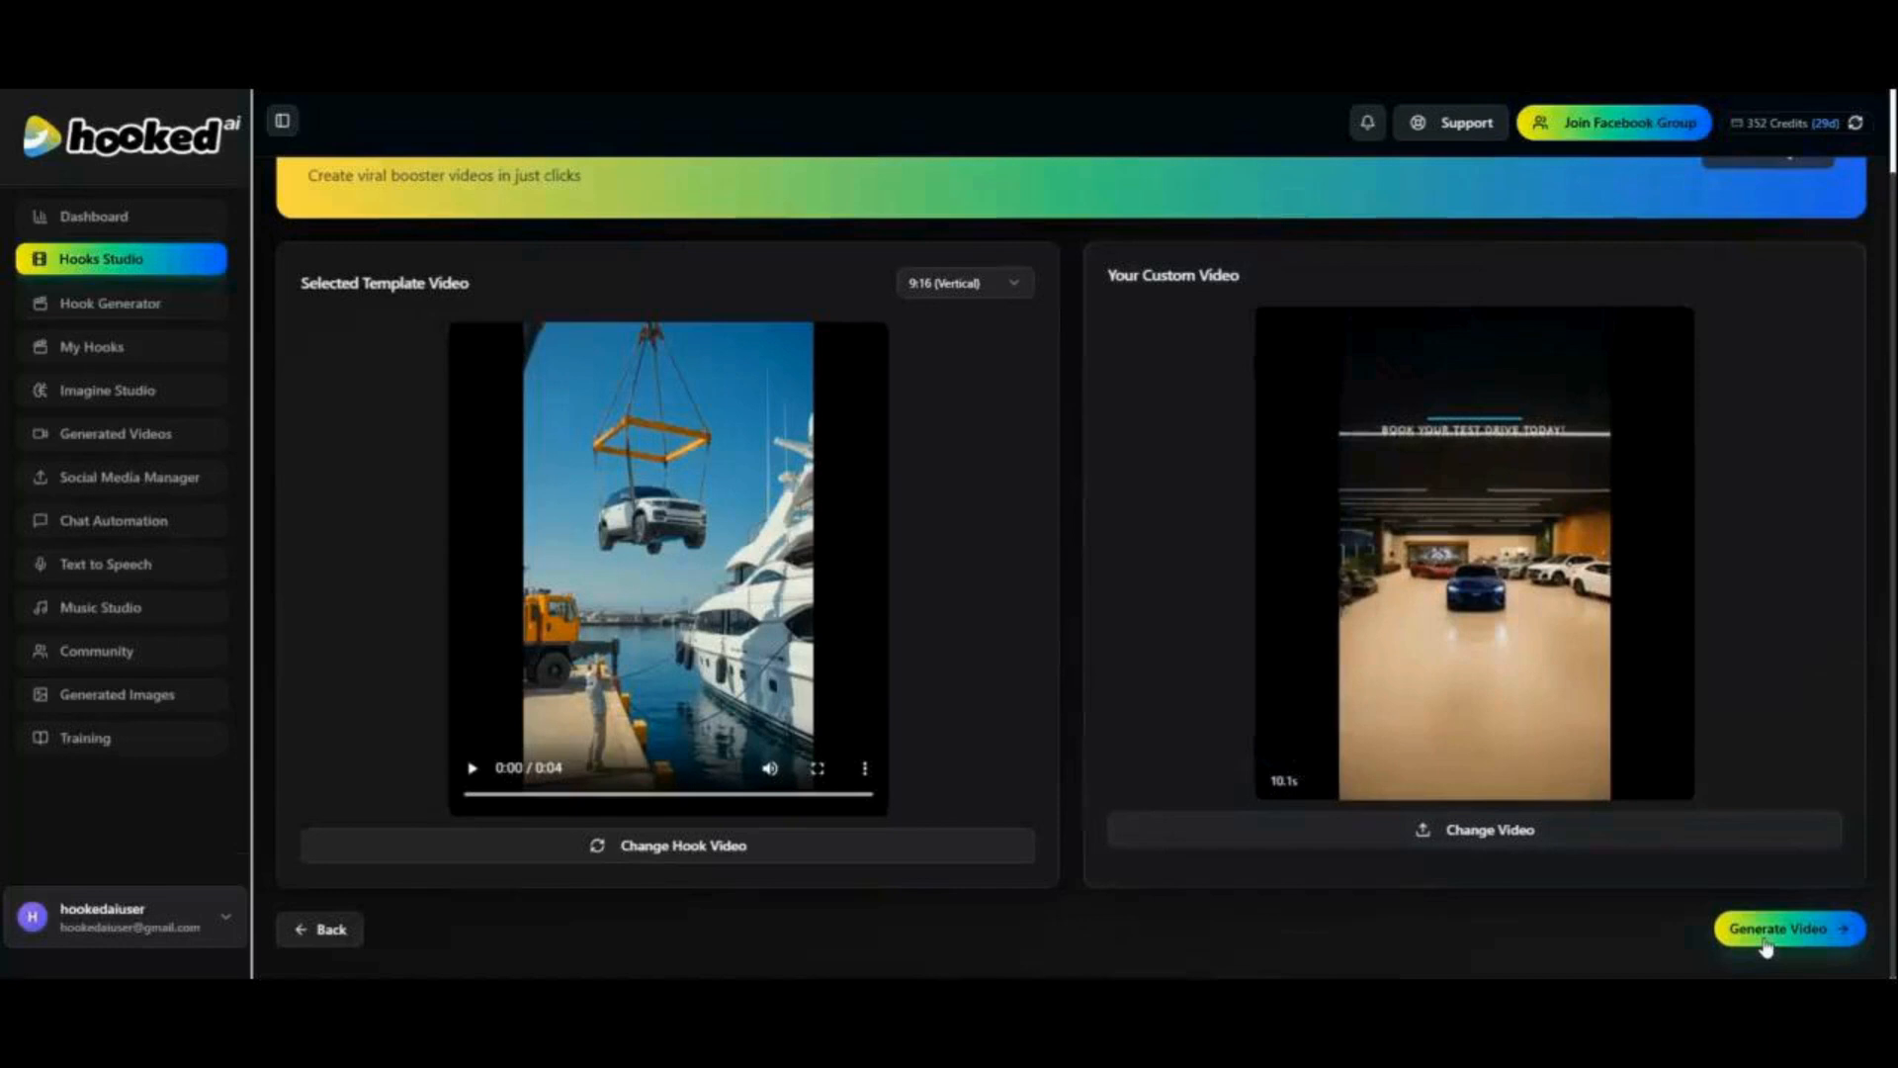
click(1779, 928)
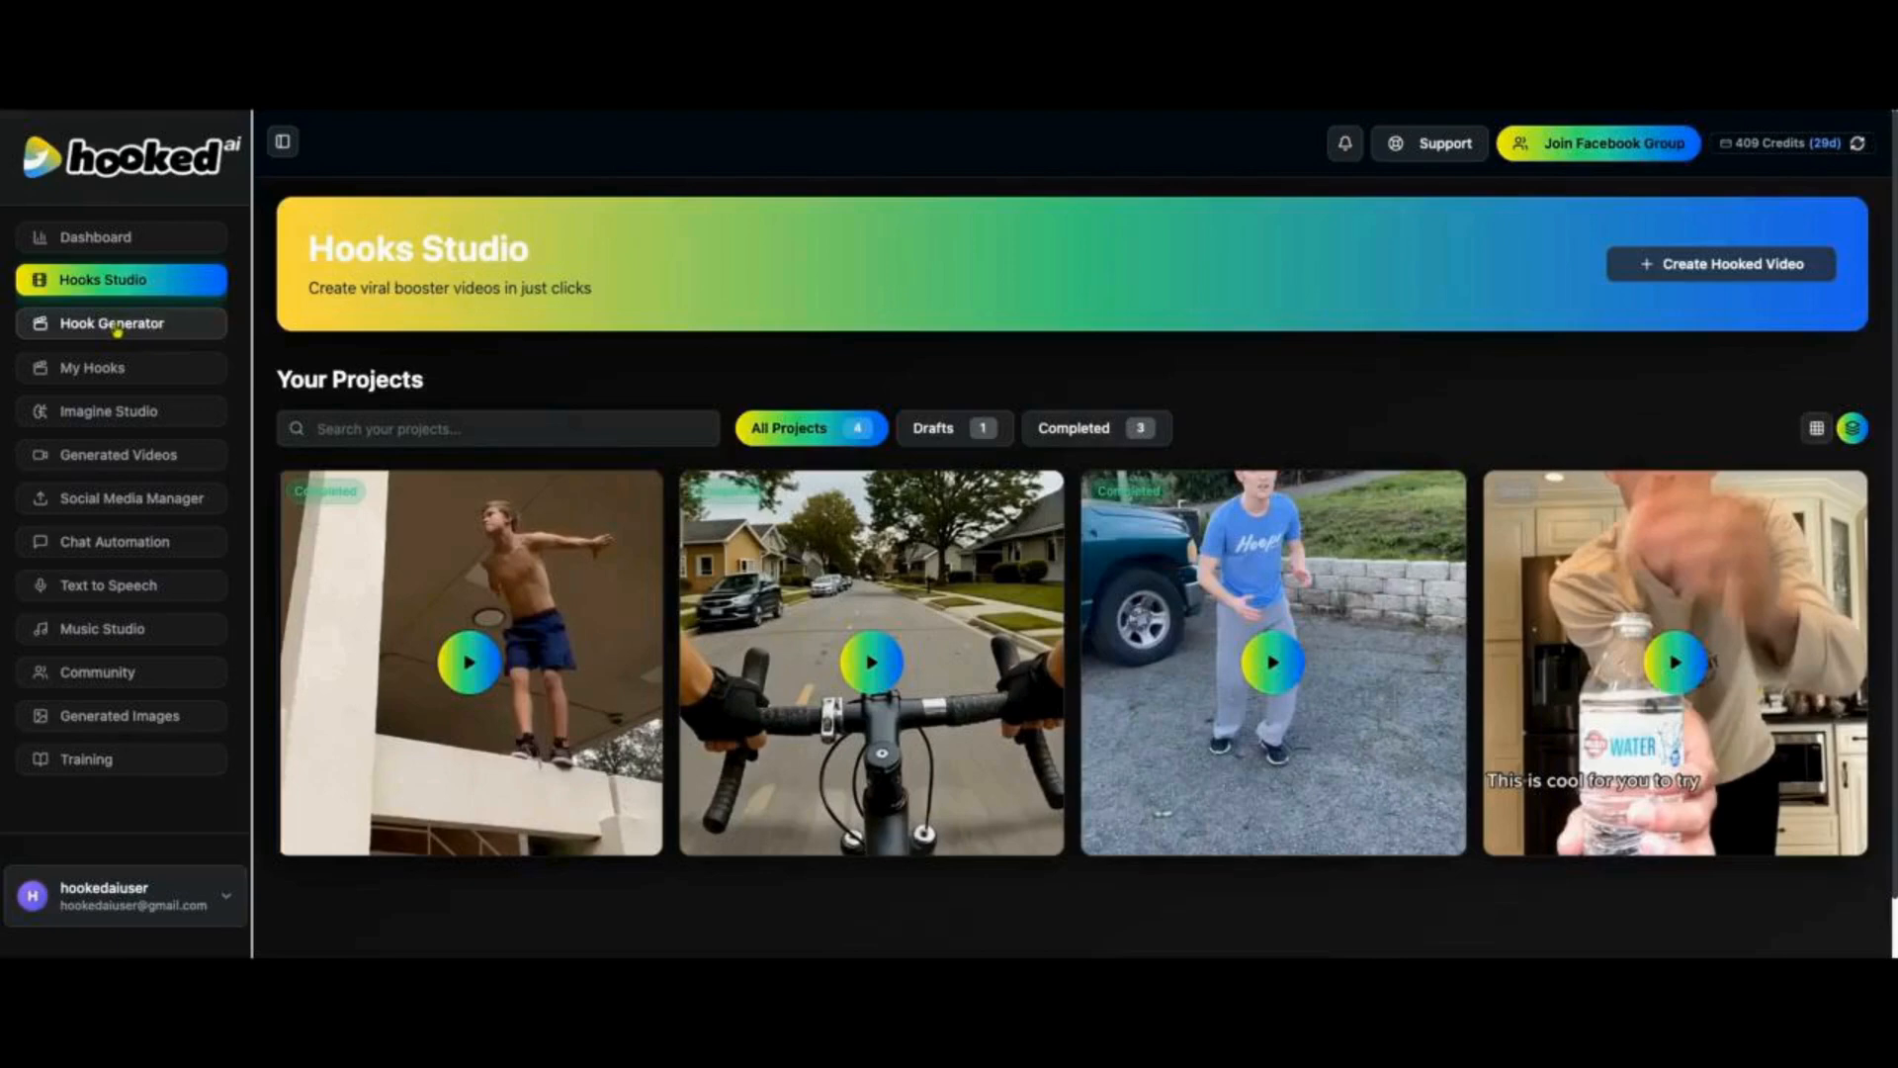
Step: Open the Hook Generator and look over all hook styles, displaying them in the densest grid layout
click(104, 322)
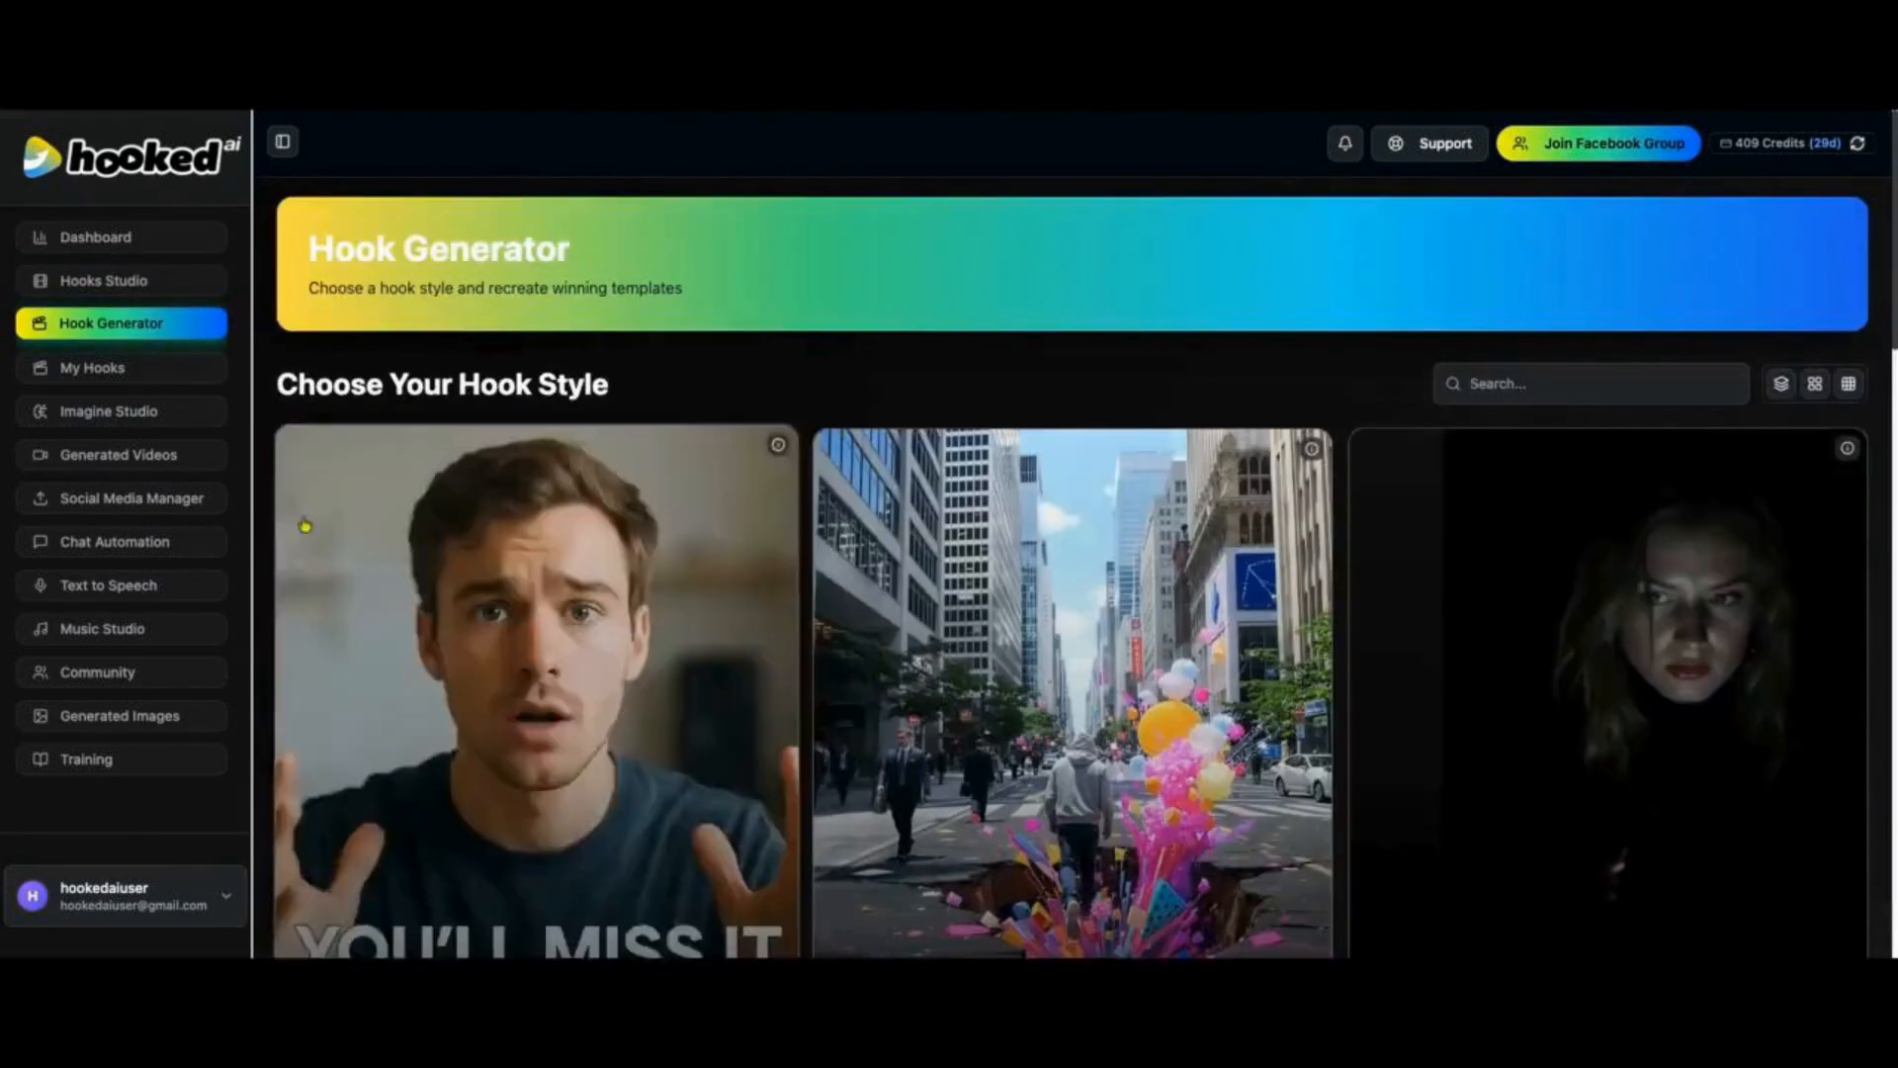
scroll(568, 675, down, 1)
scroll(568, 676, down, 2)
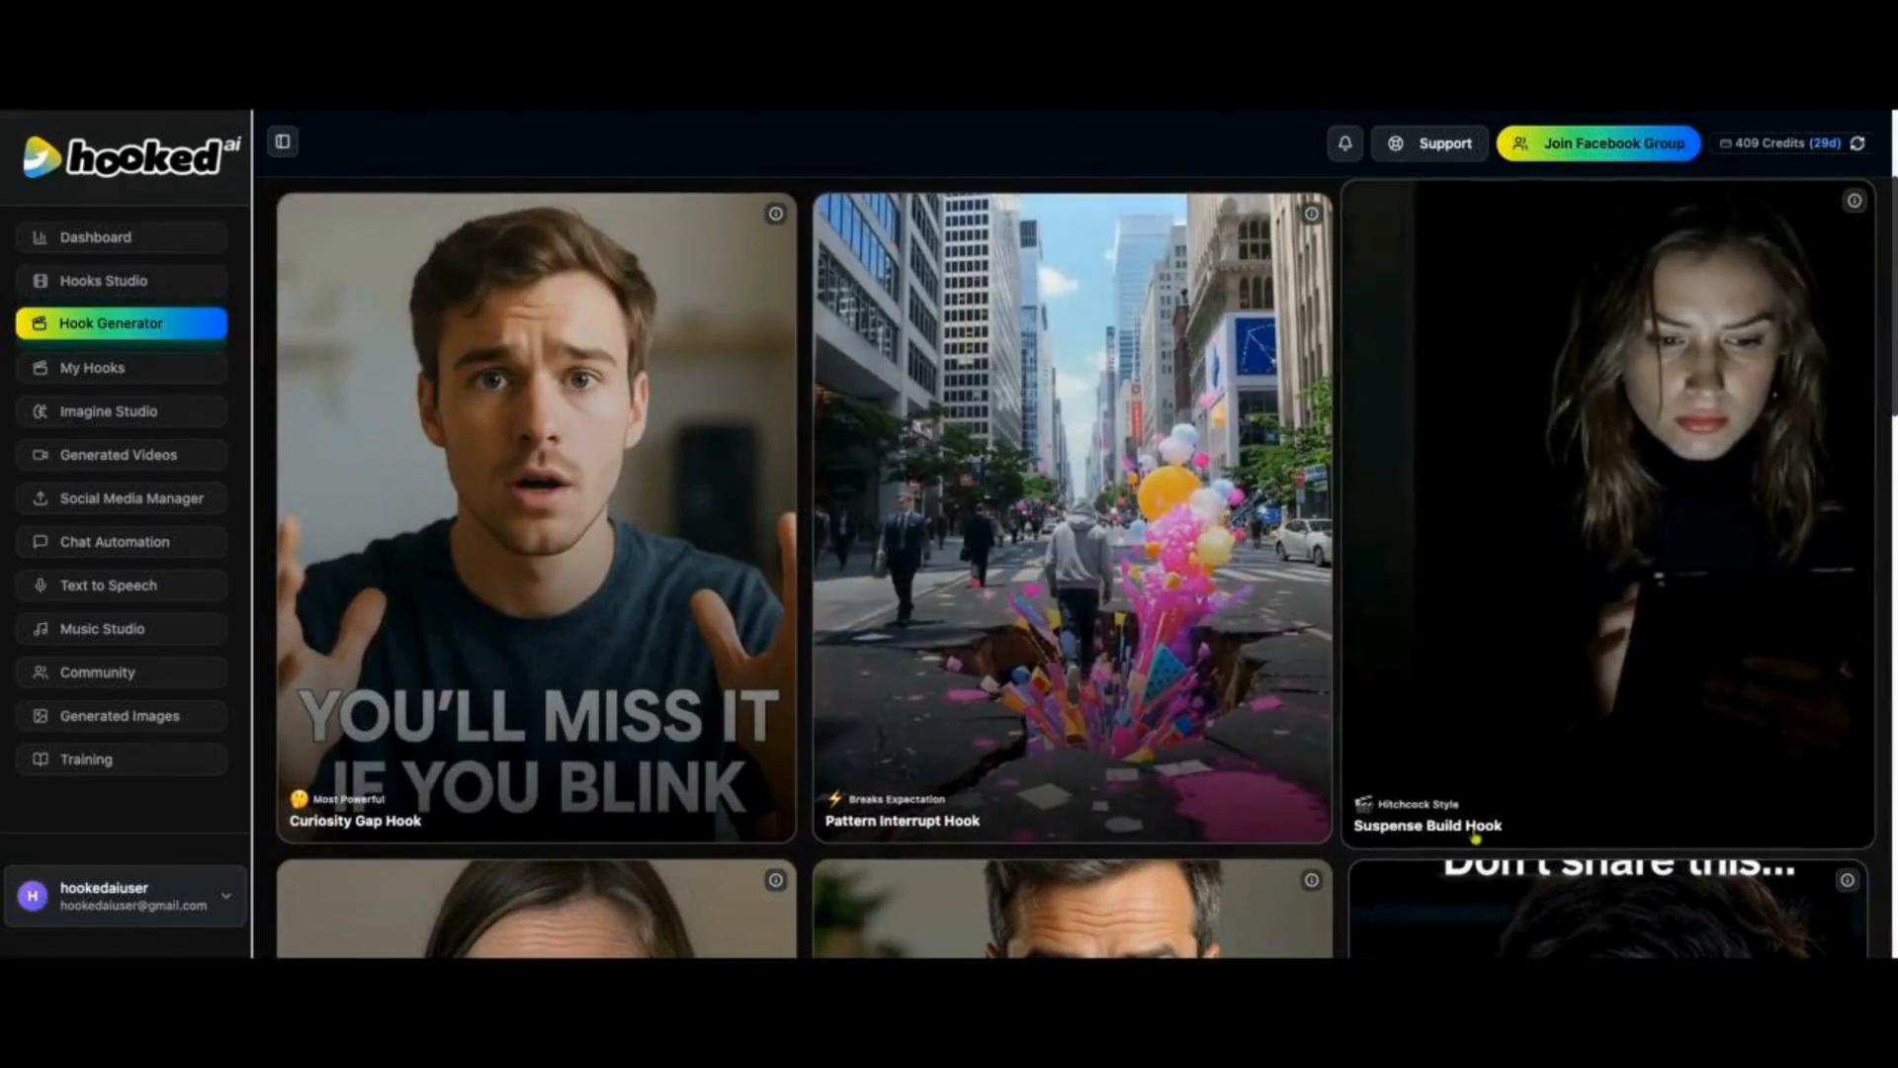
scroll(1365, 836, down, 6)
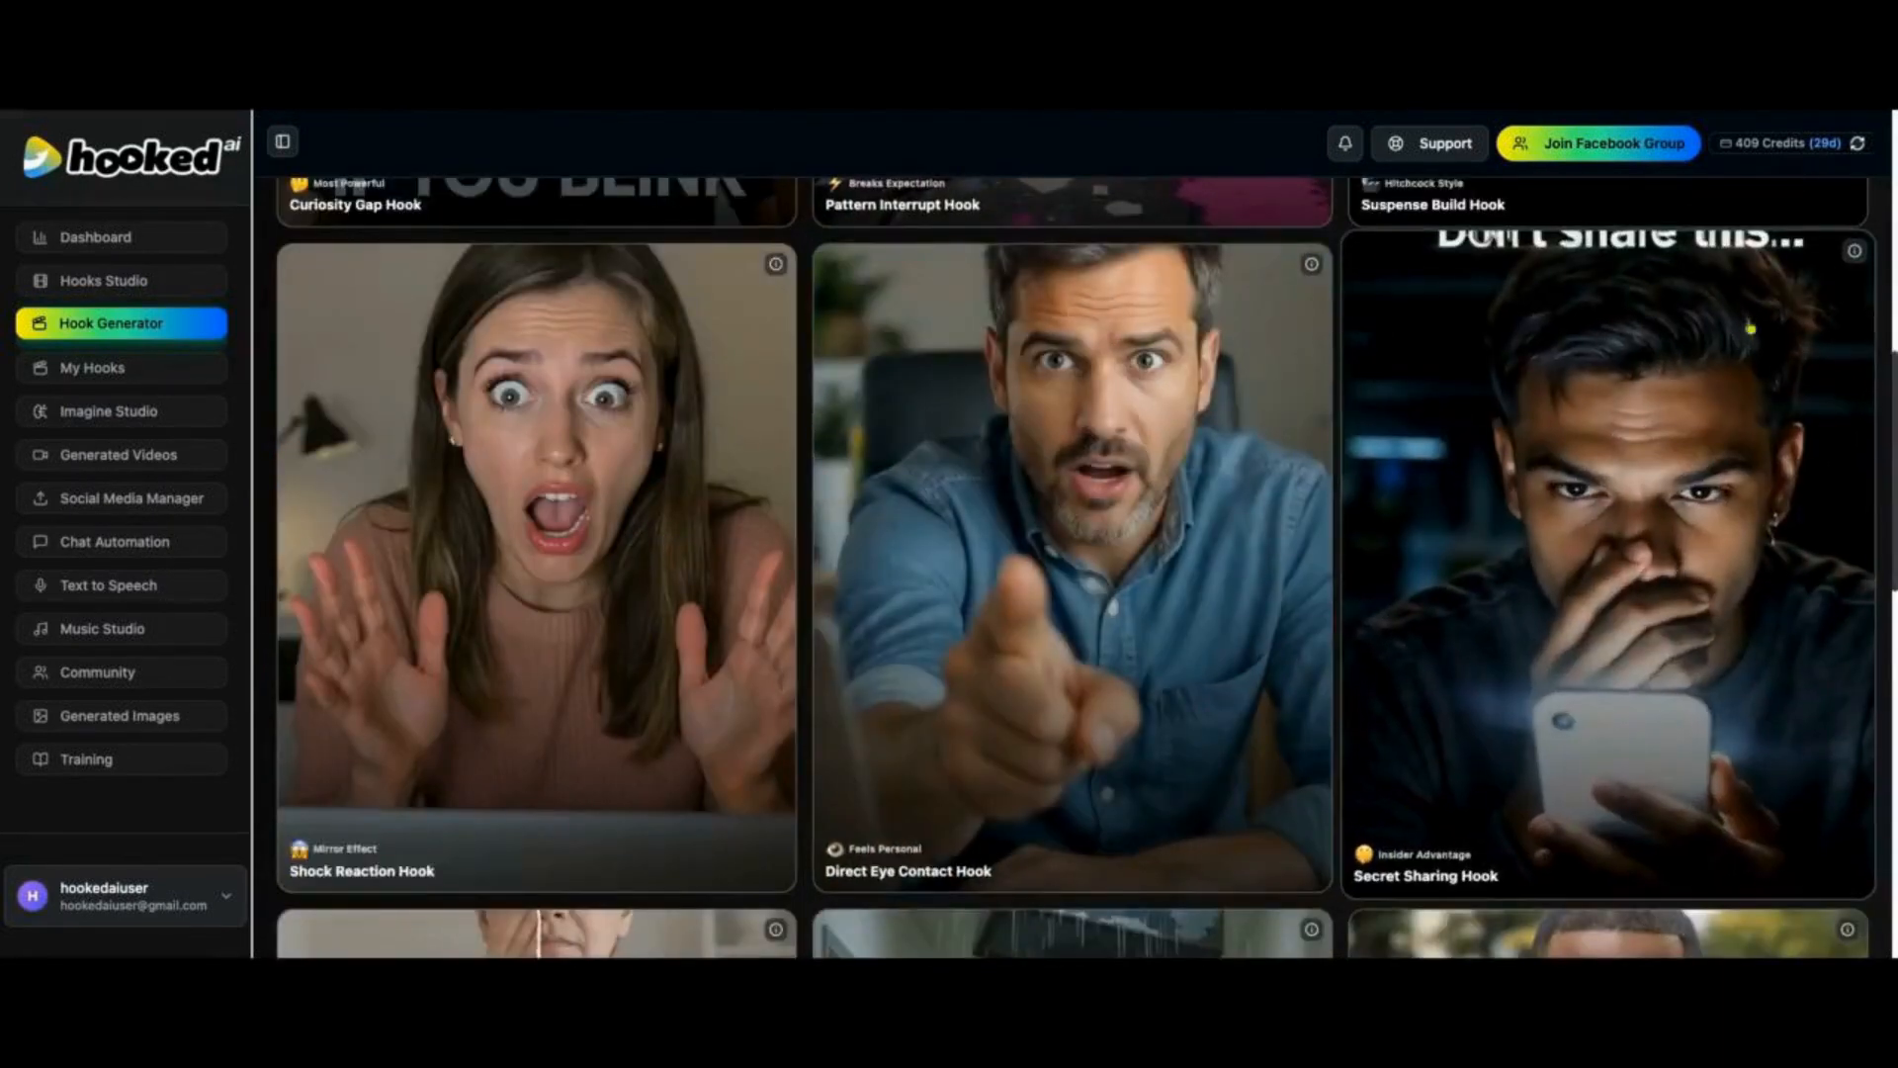
scroll(1148, 837, down, 11)
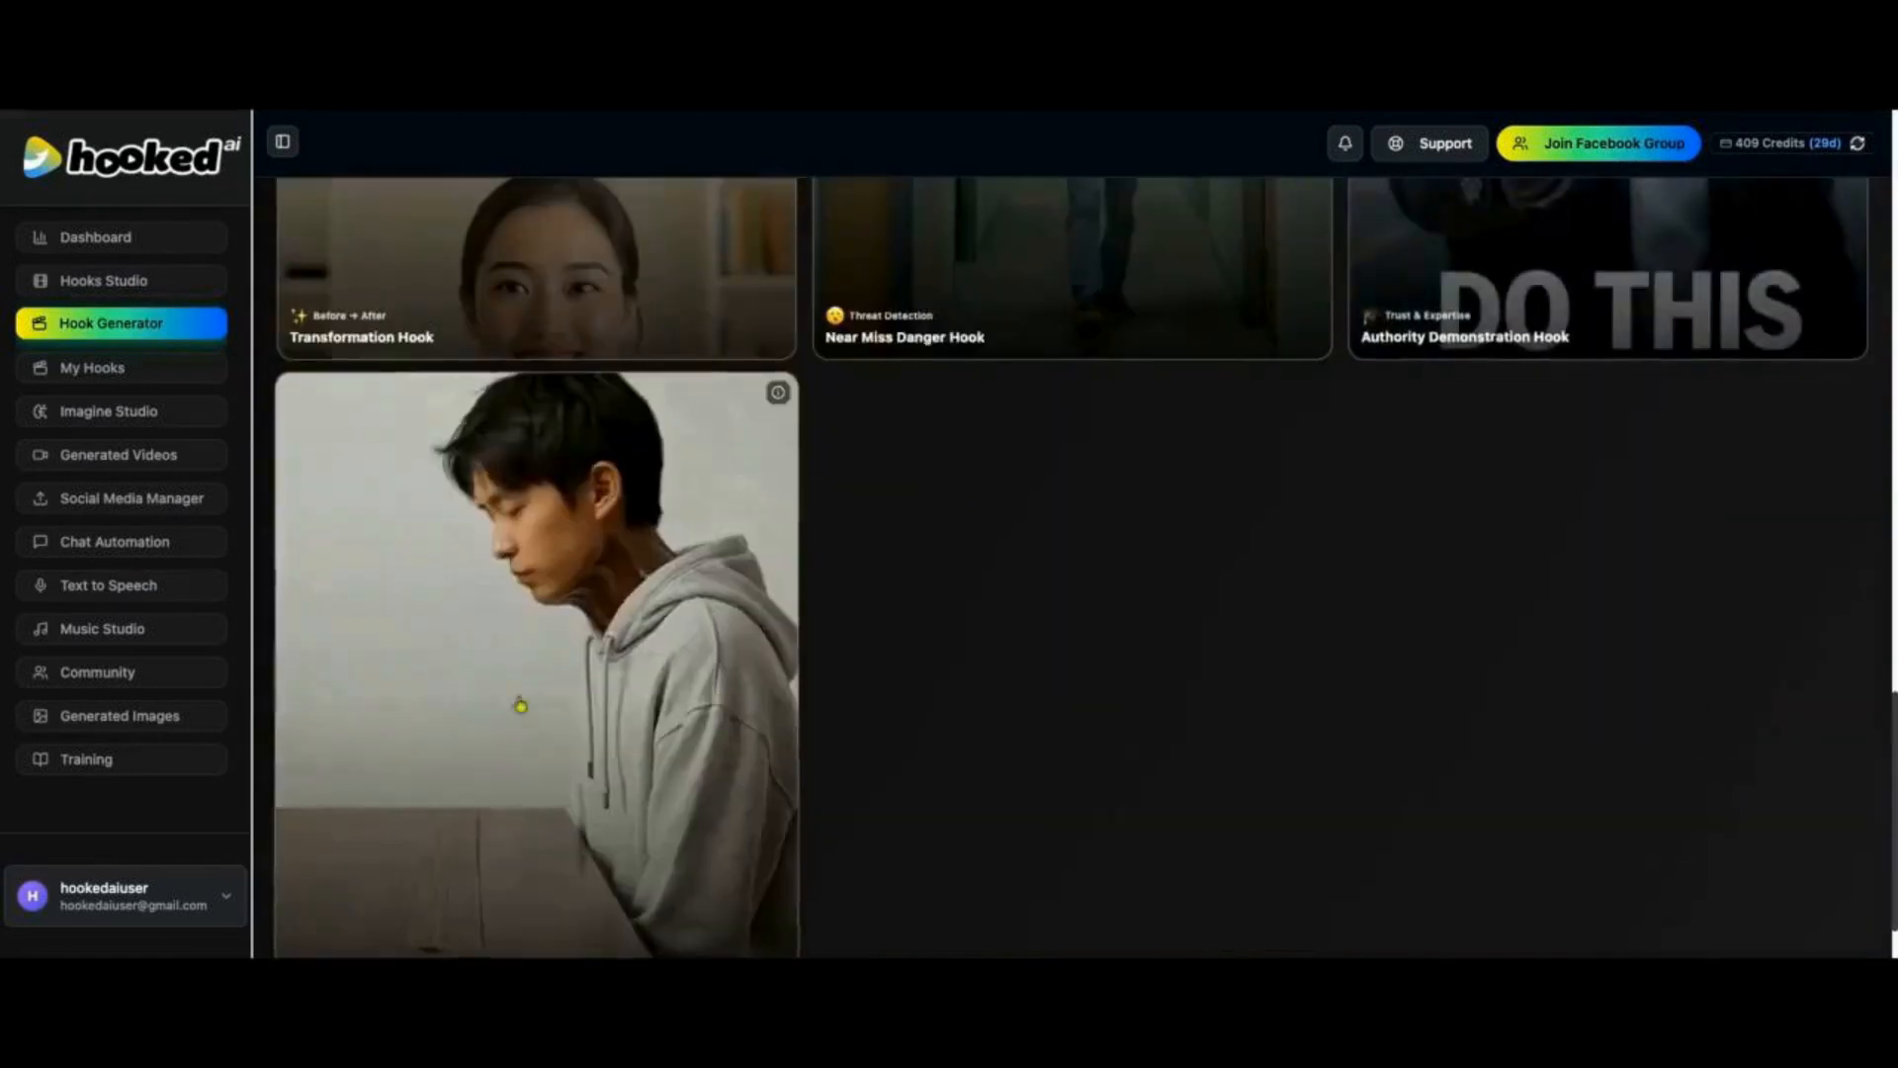
scroll(1594, 678, up, 12)
scroll(1594, 678, up, 7)
click(1848, 384)
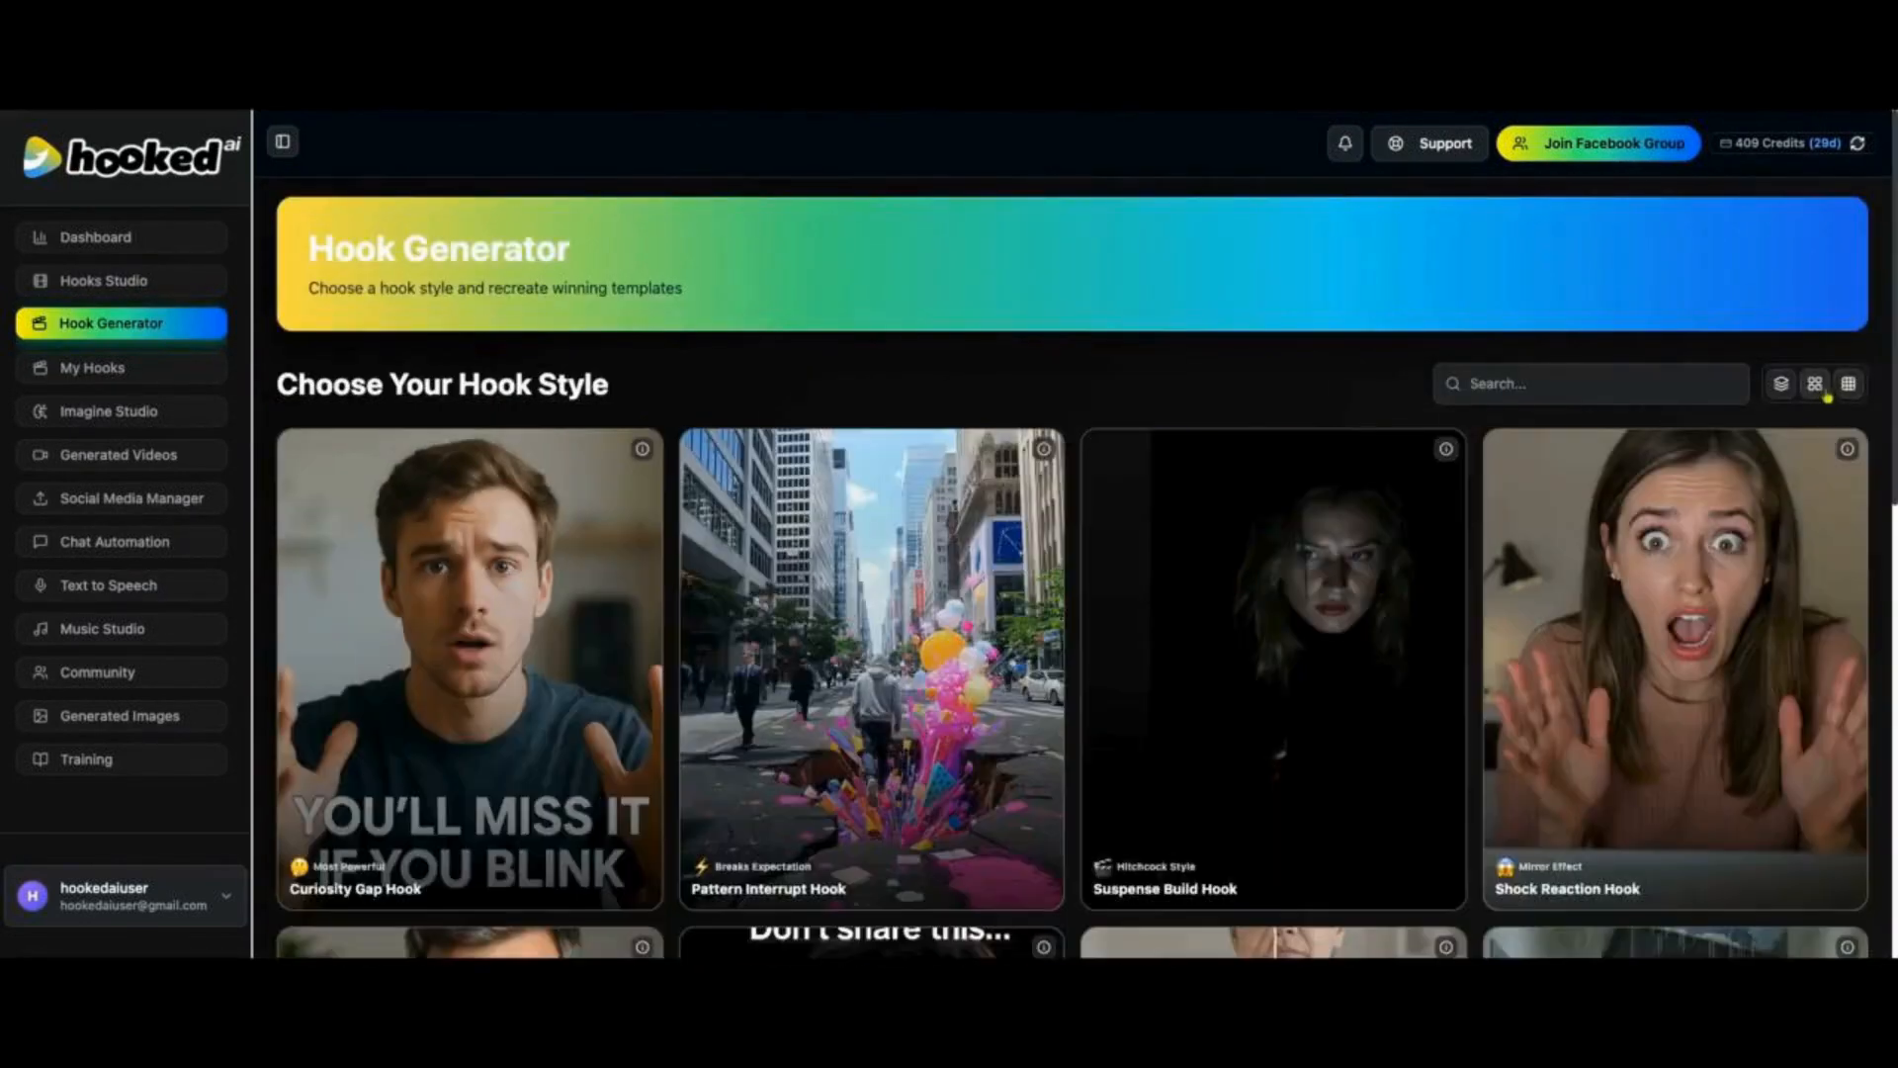
scroll(1627, 738, down, 2)
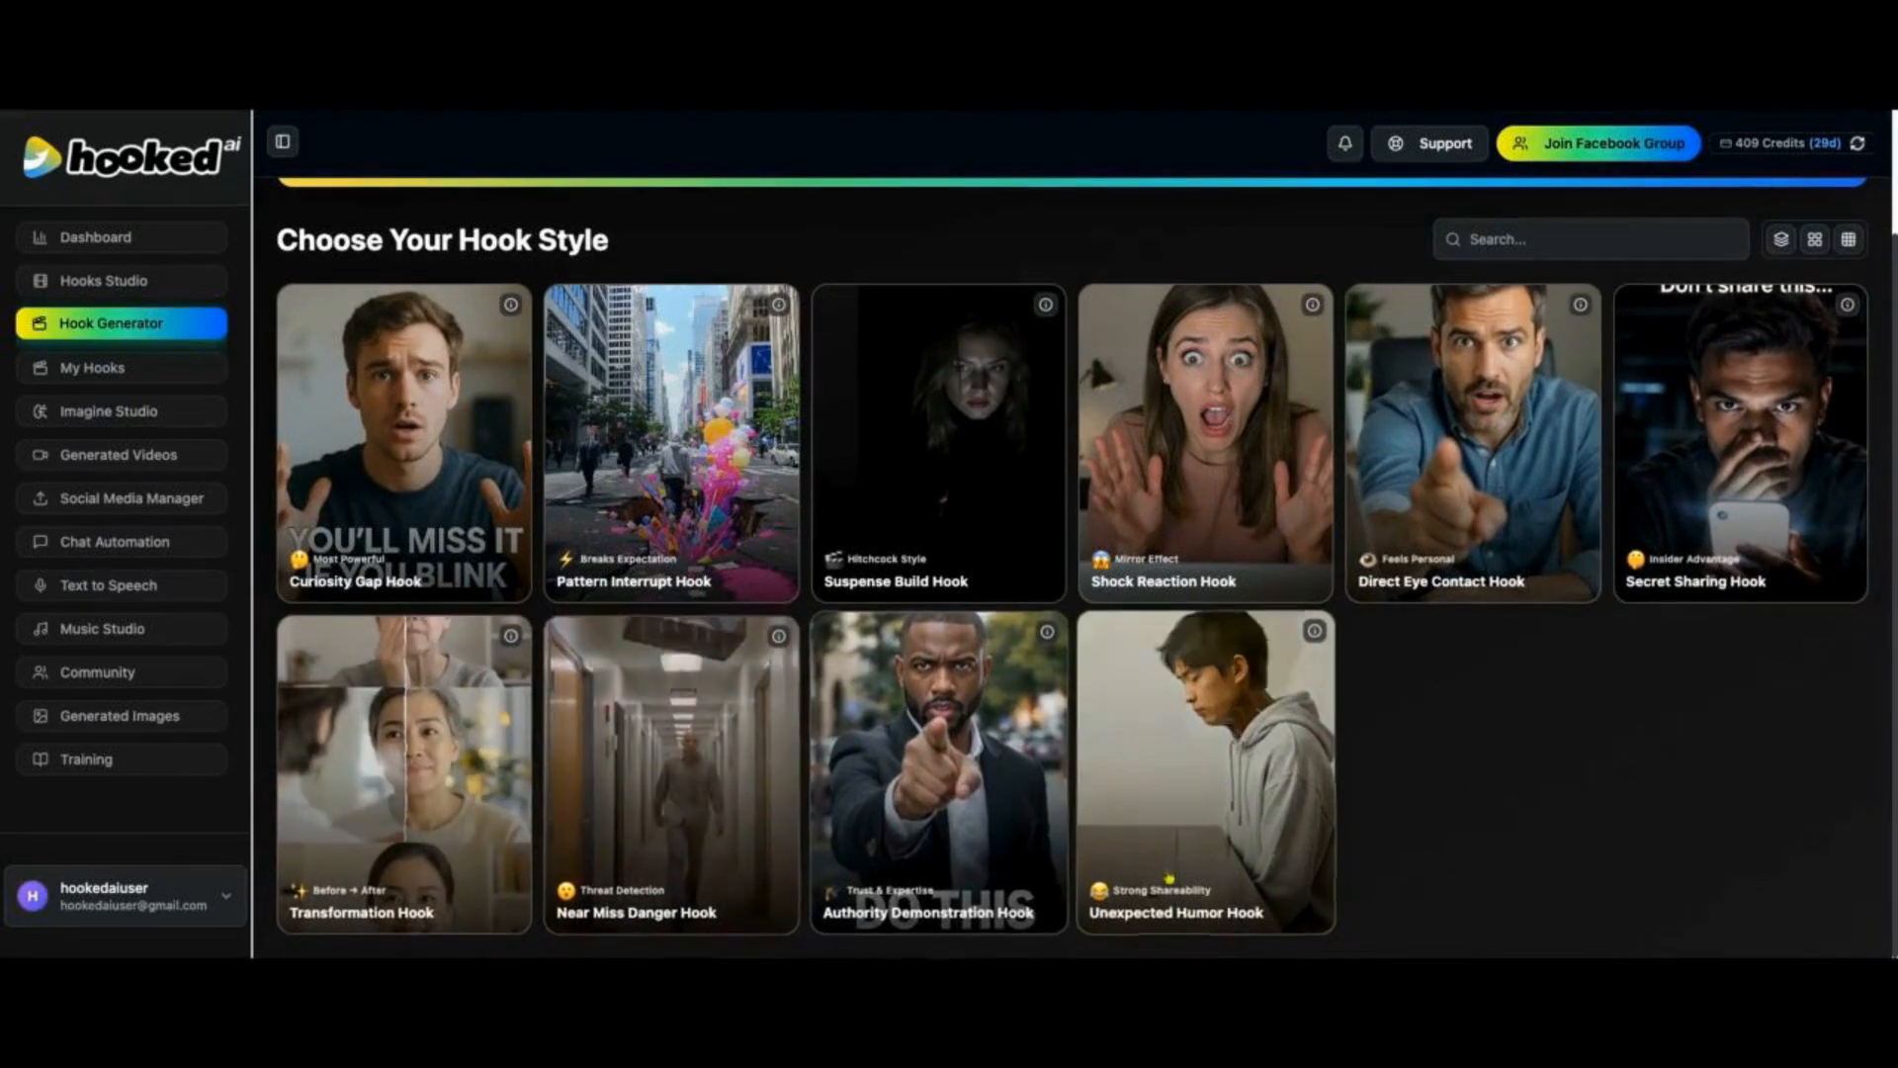
Step: Open the Unexpected Humor Hook style and recreate the template of the man with the white cat
click(1191, 786)
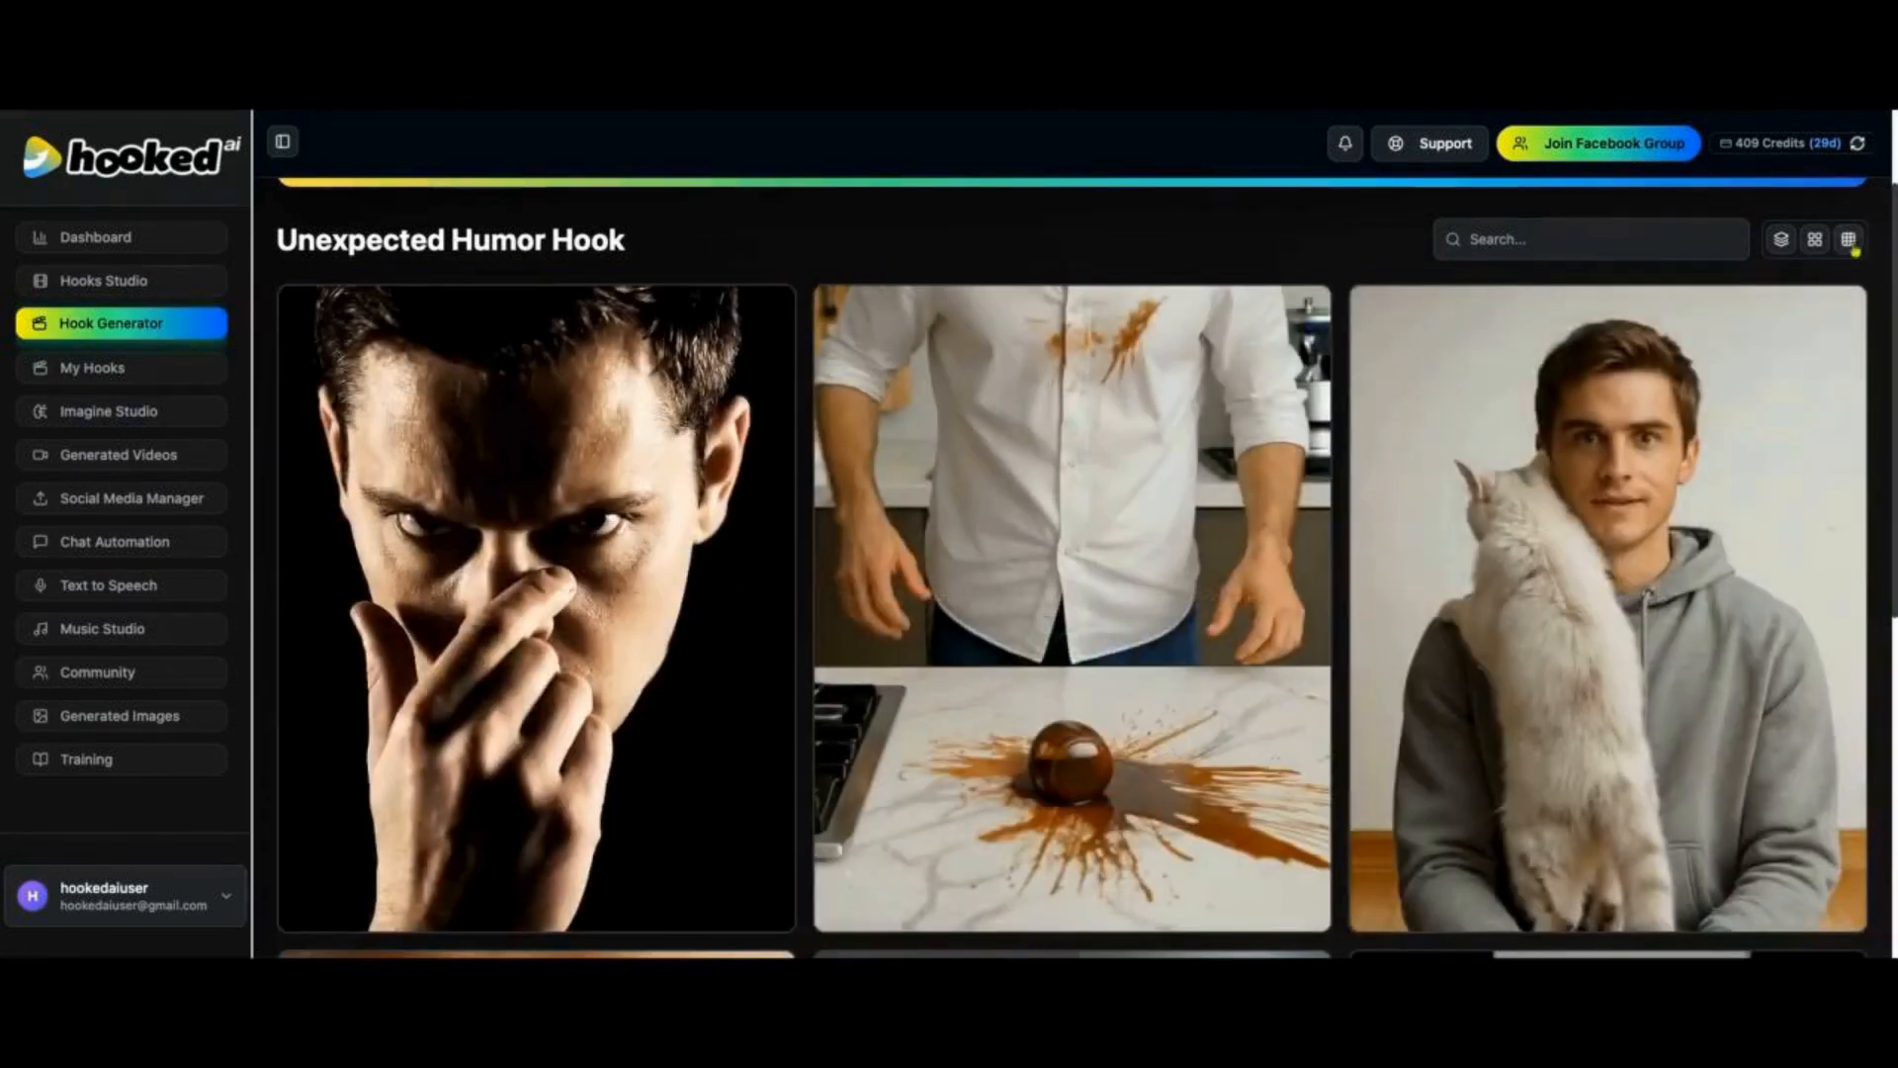
click(1848, 240)
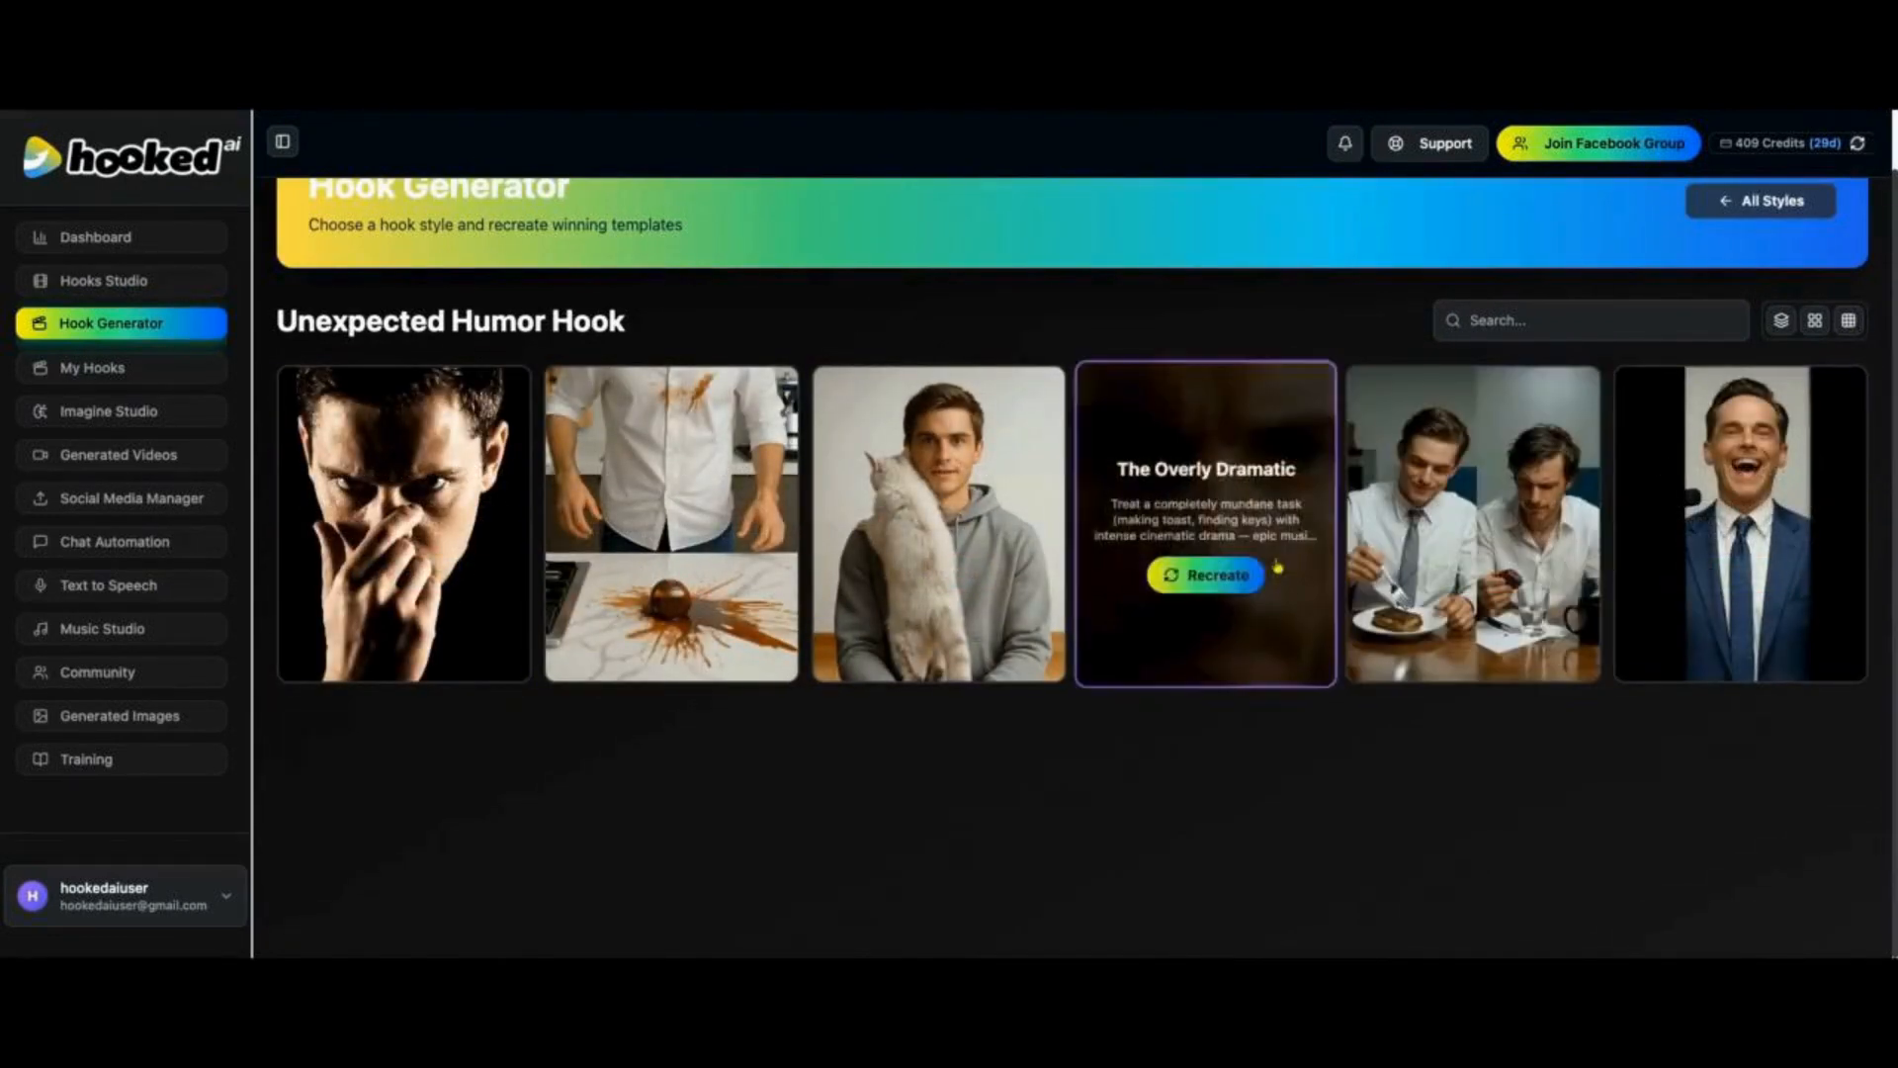
click(949, 574)
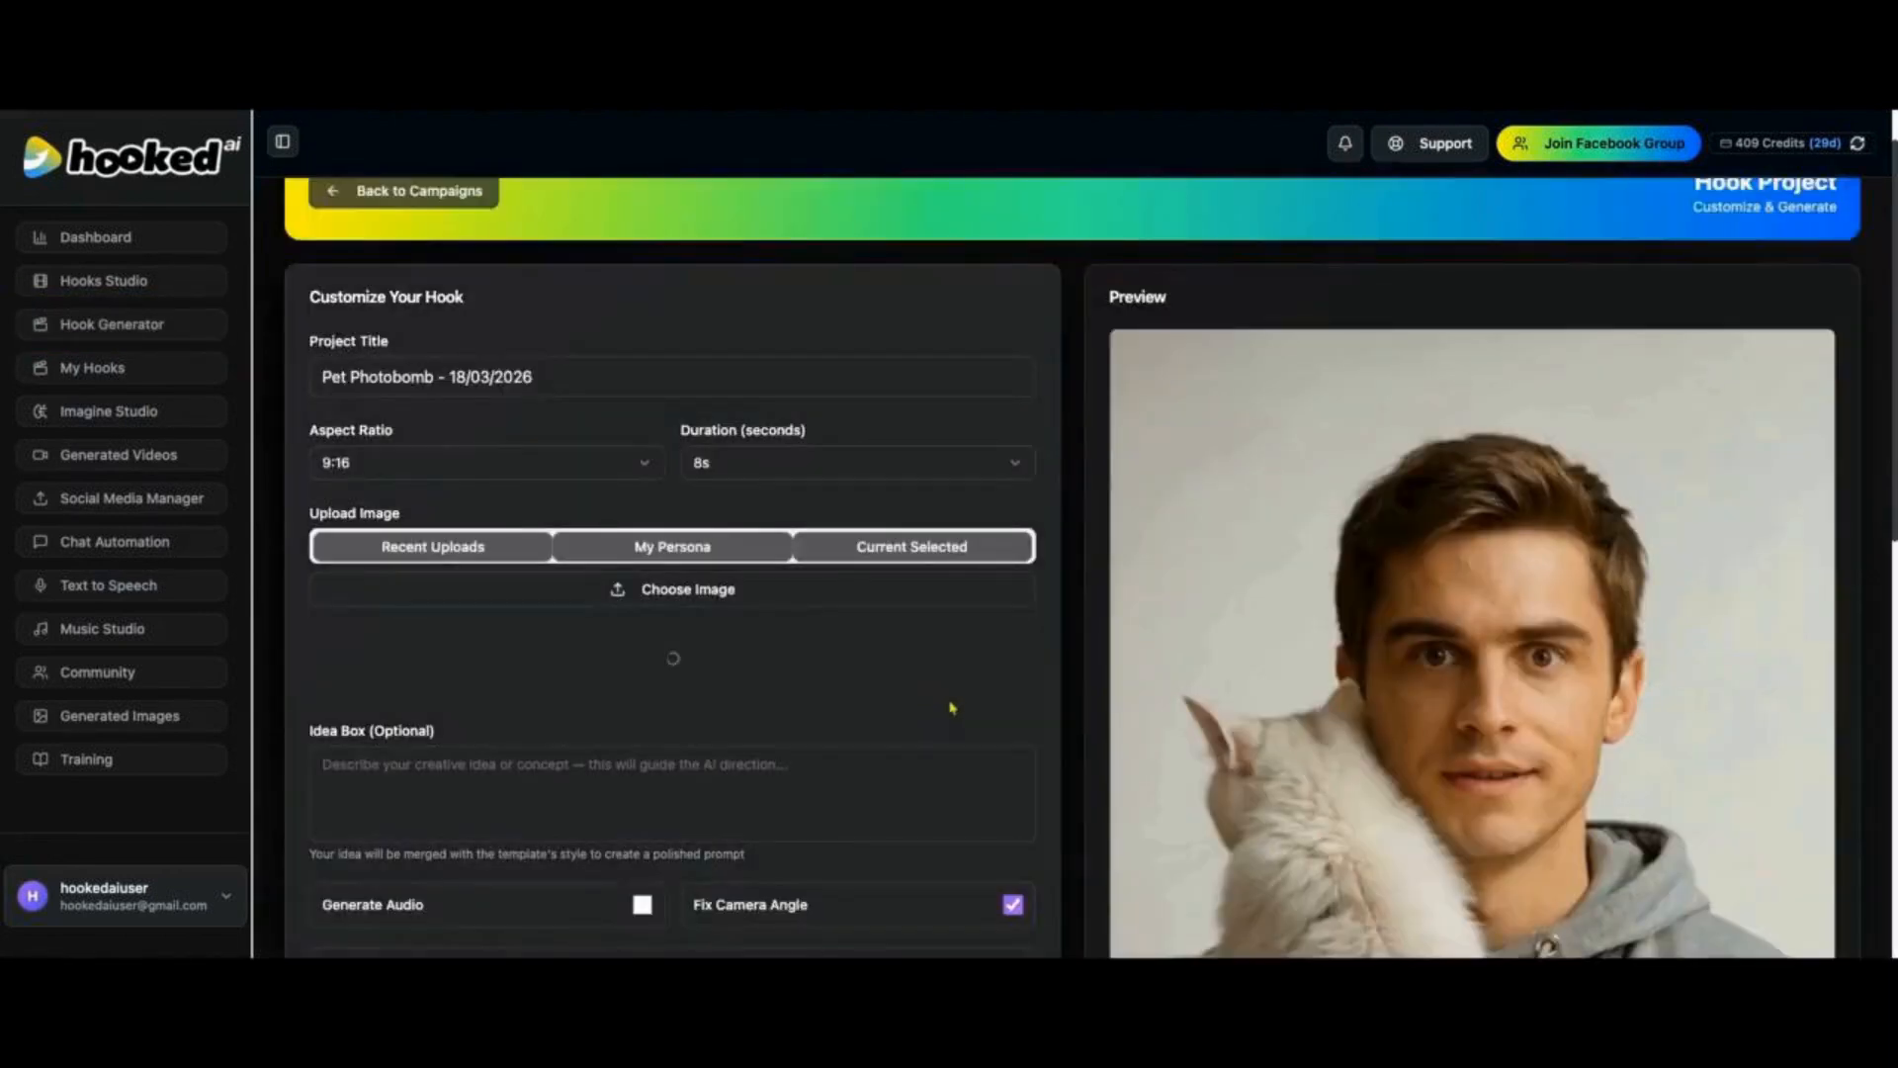
Step: Rename the hook project to "Pet Photobomb Hook Video"
drag(539, 379, 322, 380)
click(481, 378)
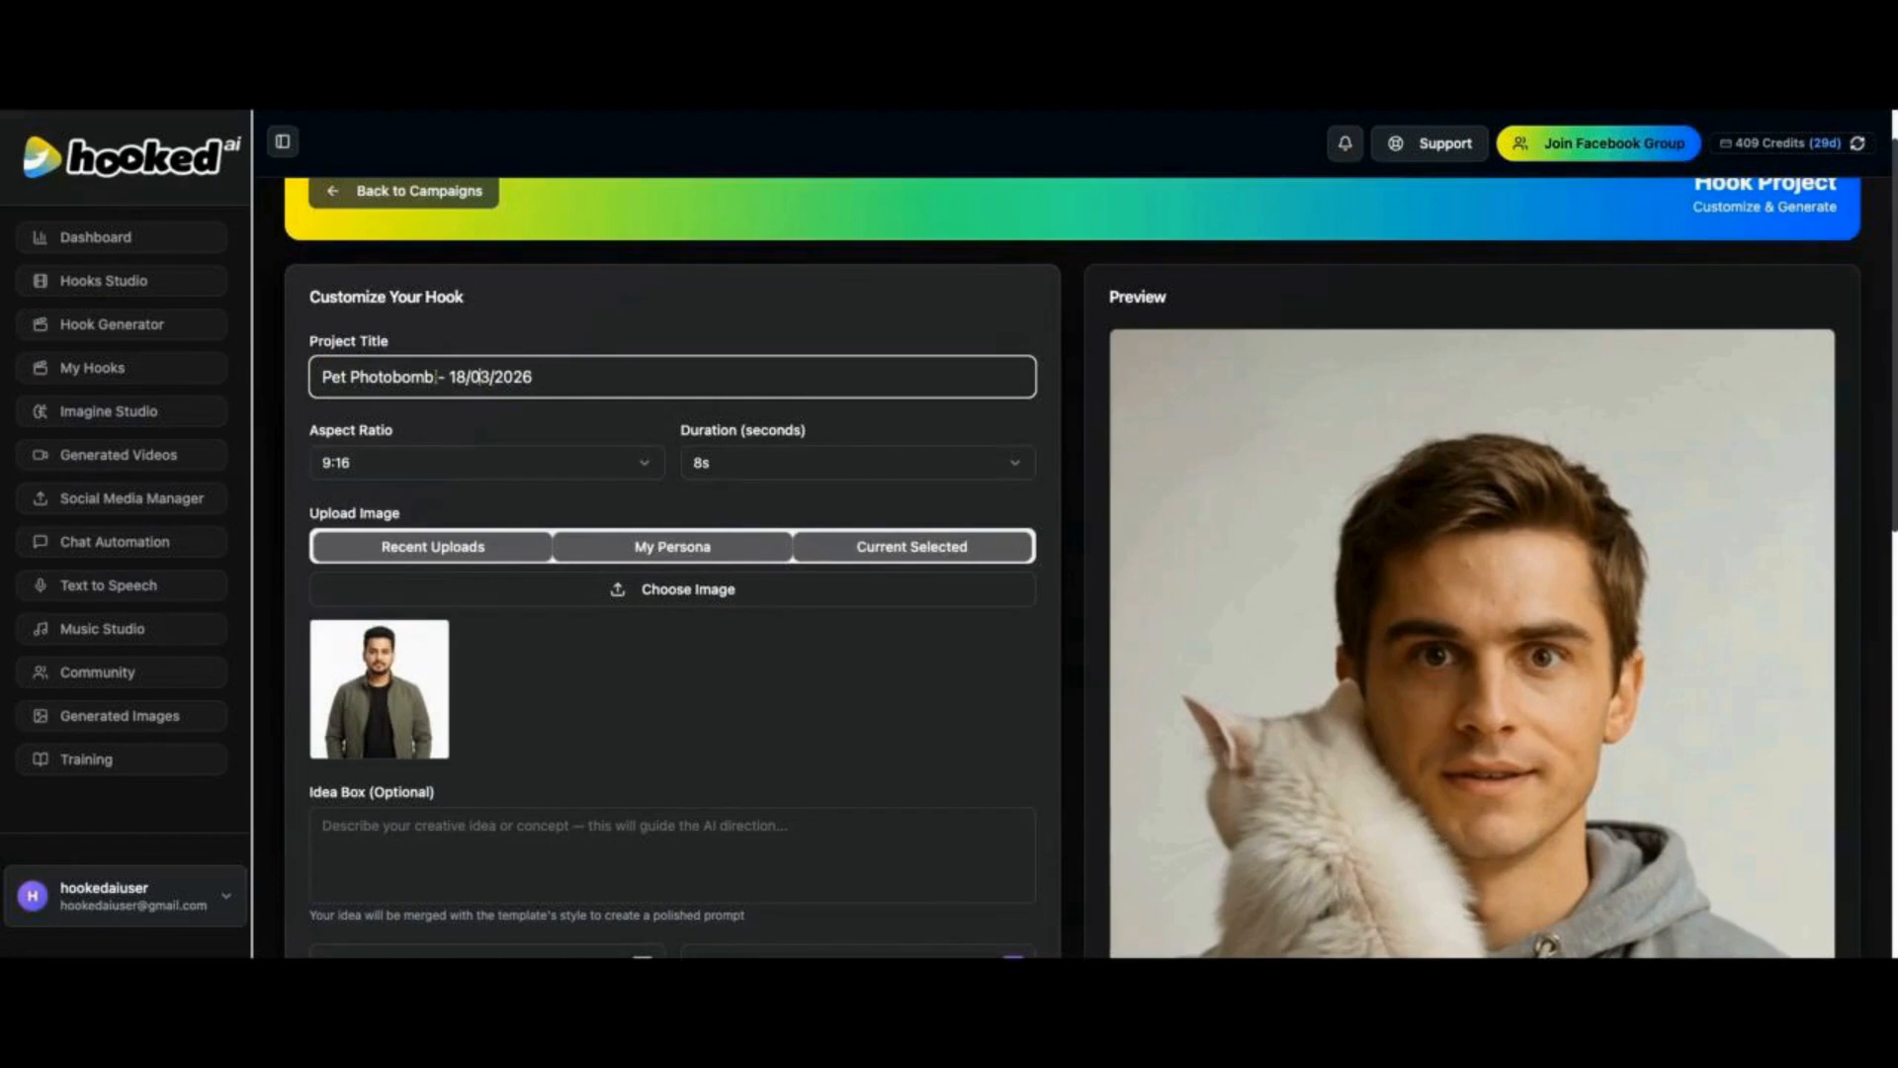
drag(439, 377, 565, 387)
key(BackSpace)
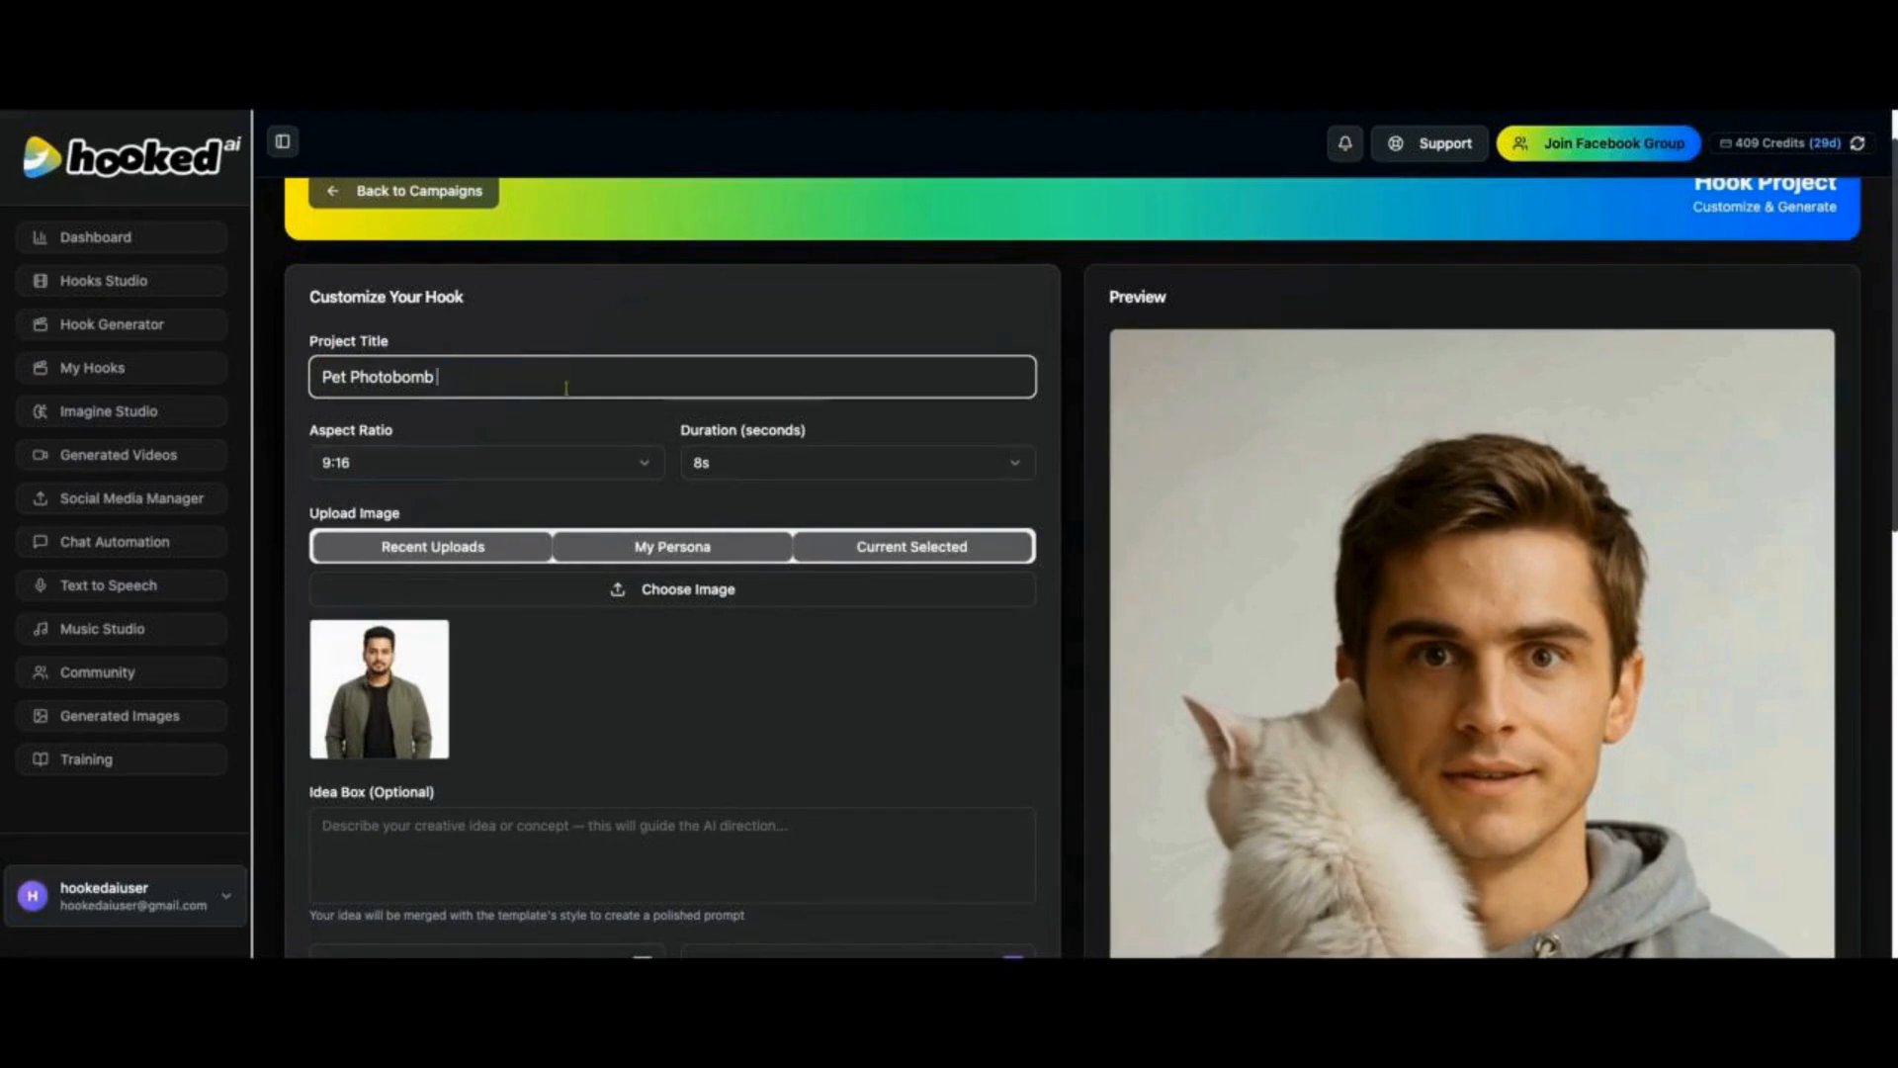
text(Hook Video)
Step: Try the 16:9 aspect ratio, return it to 9:16, and check the duration options while keeping 8s
scroll(445, 544, down, 3)
scroll(530, 424, up, 1)
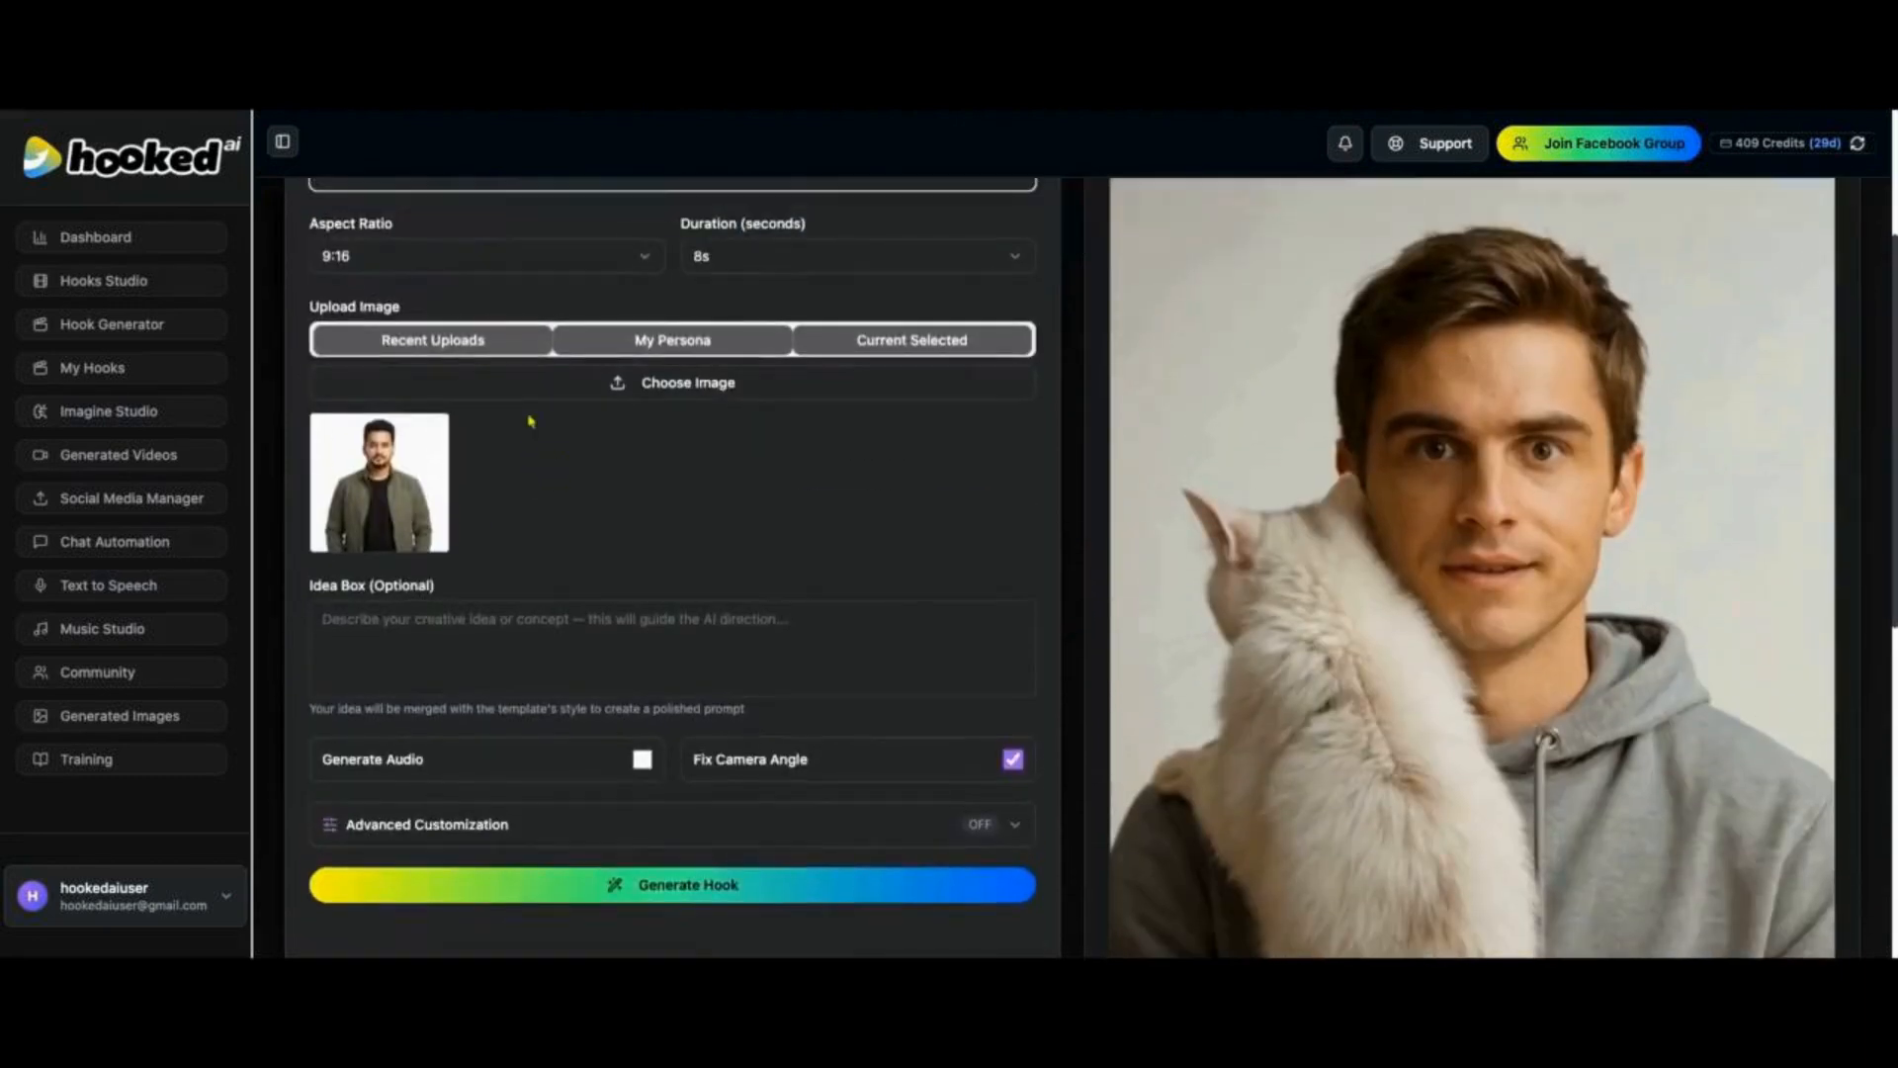
click(491, 259)
click(466, 300)
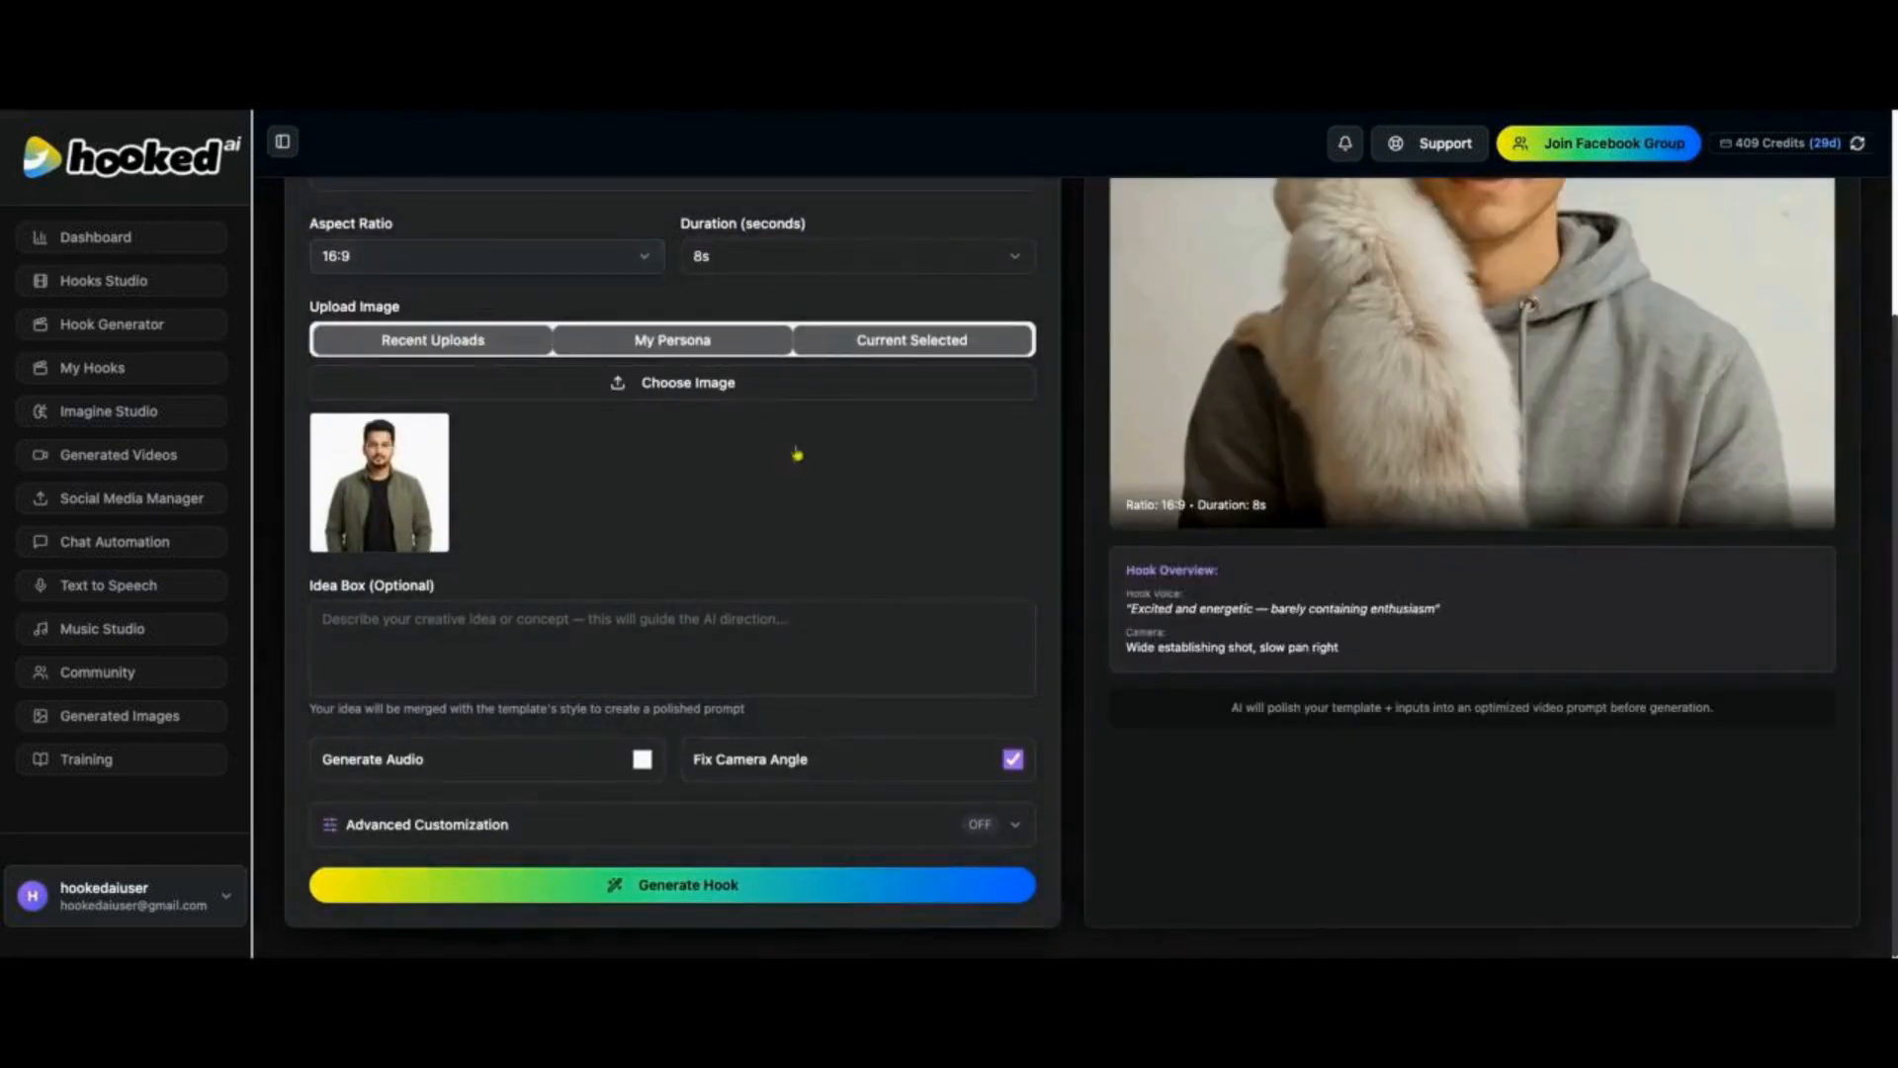
scroll(1235, 644, up, 3)
click(471, 525)
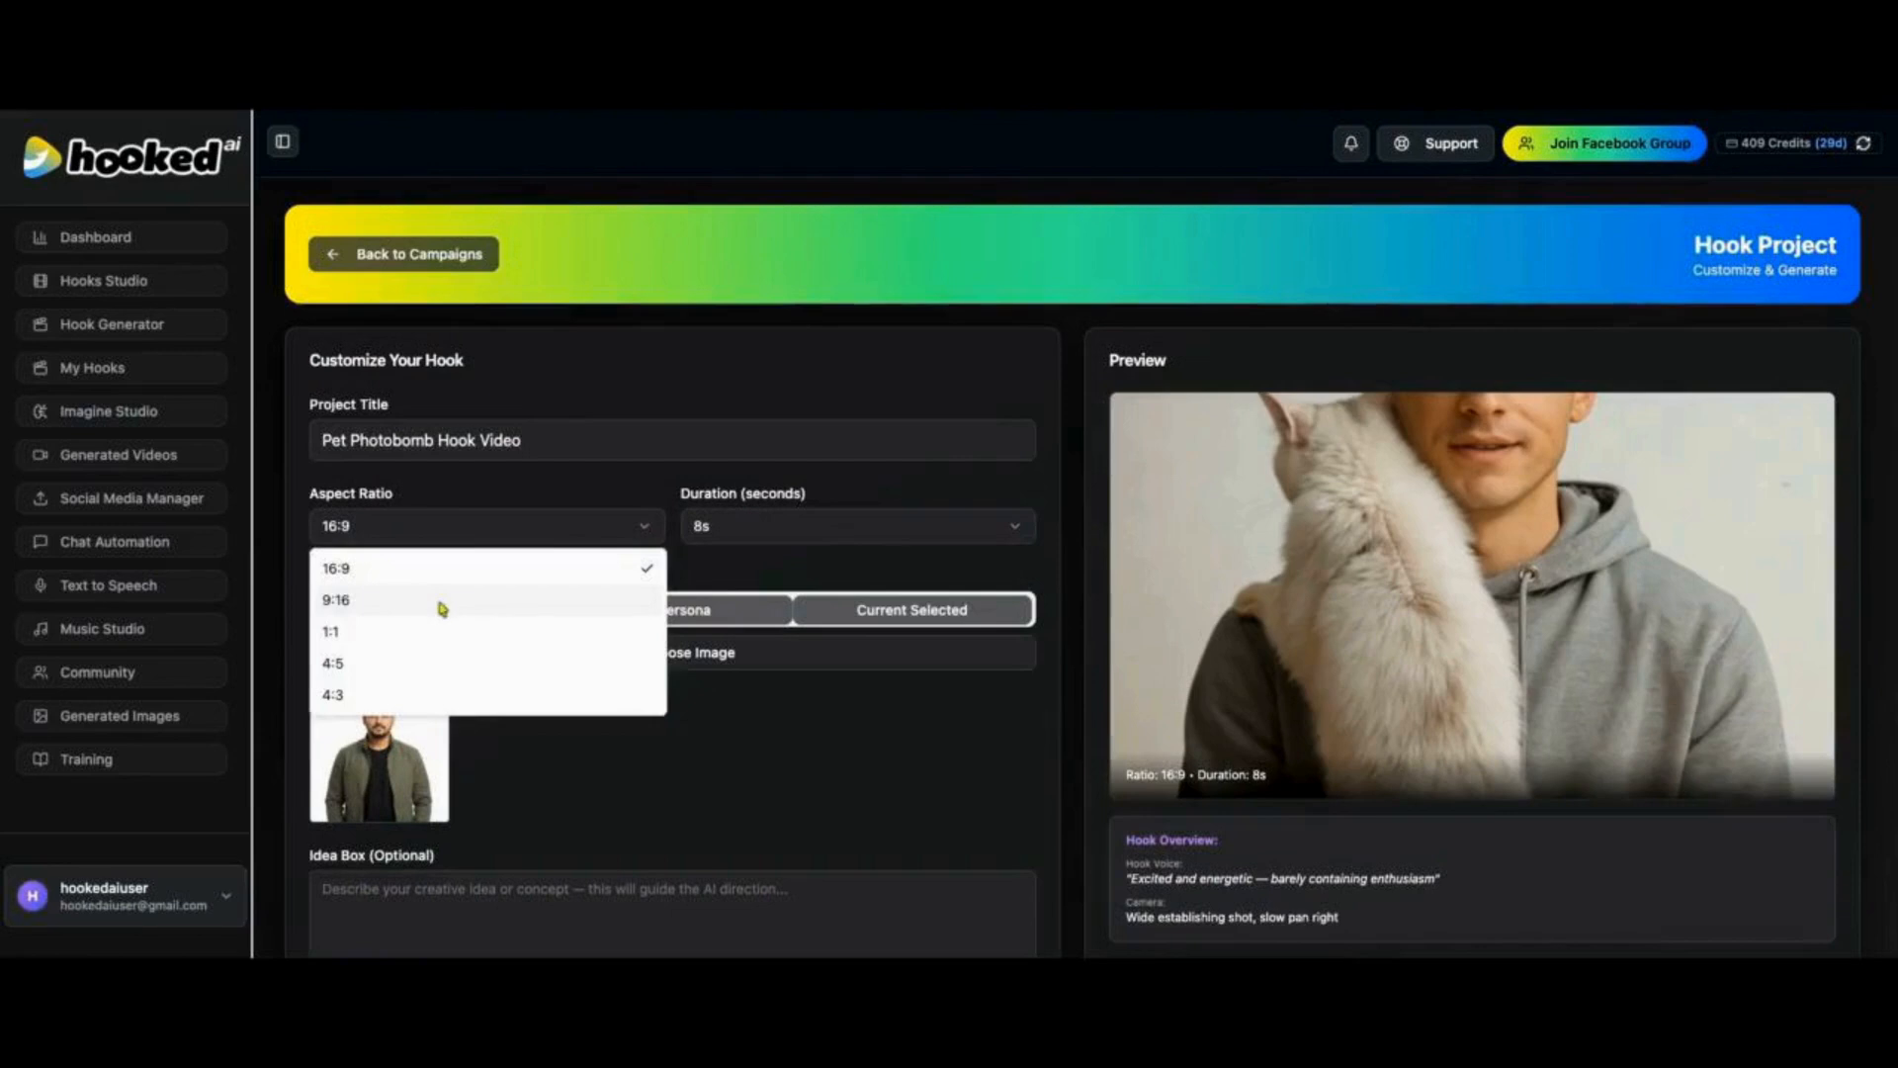
click(441, 602)
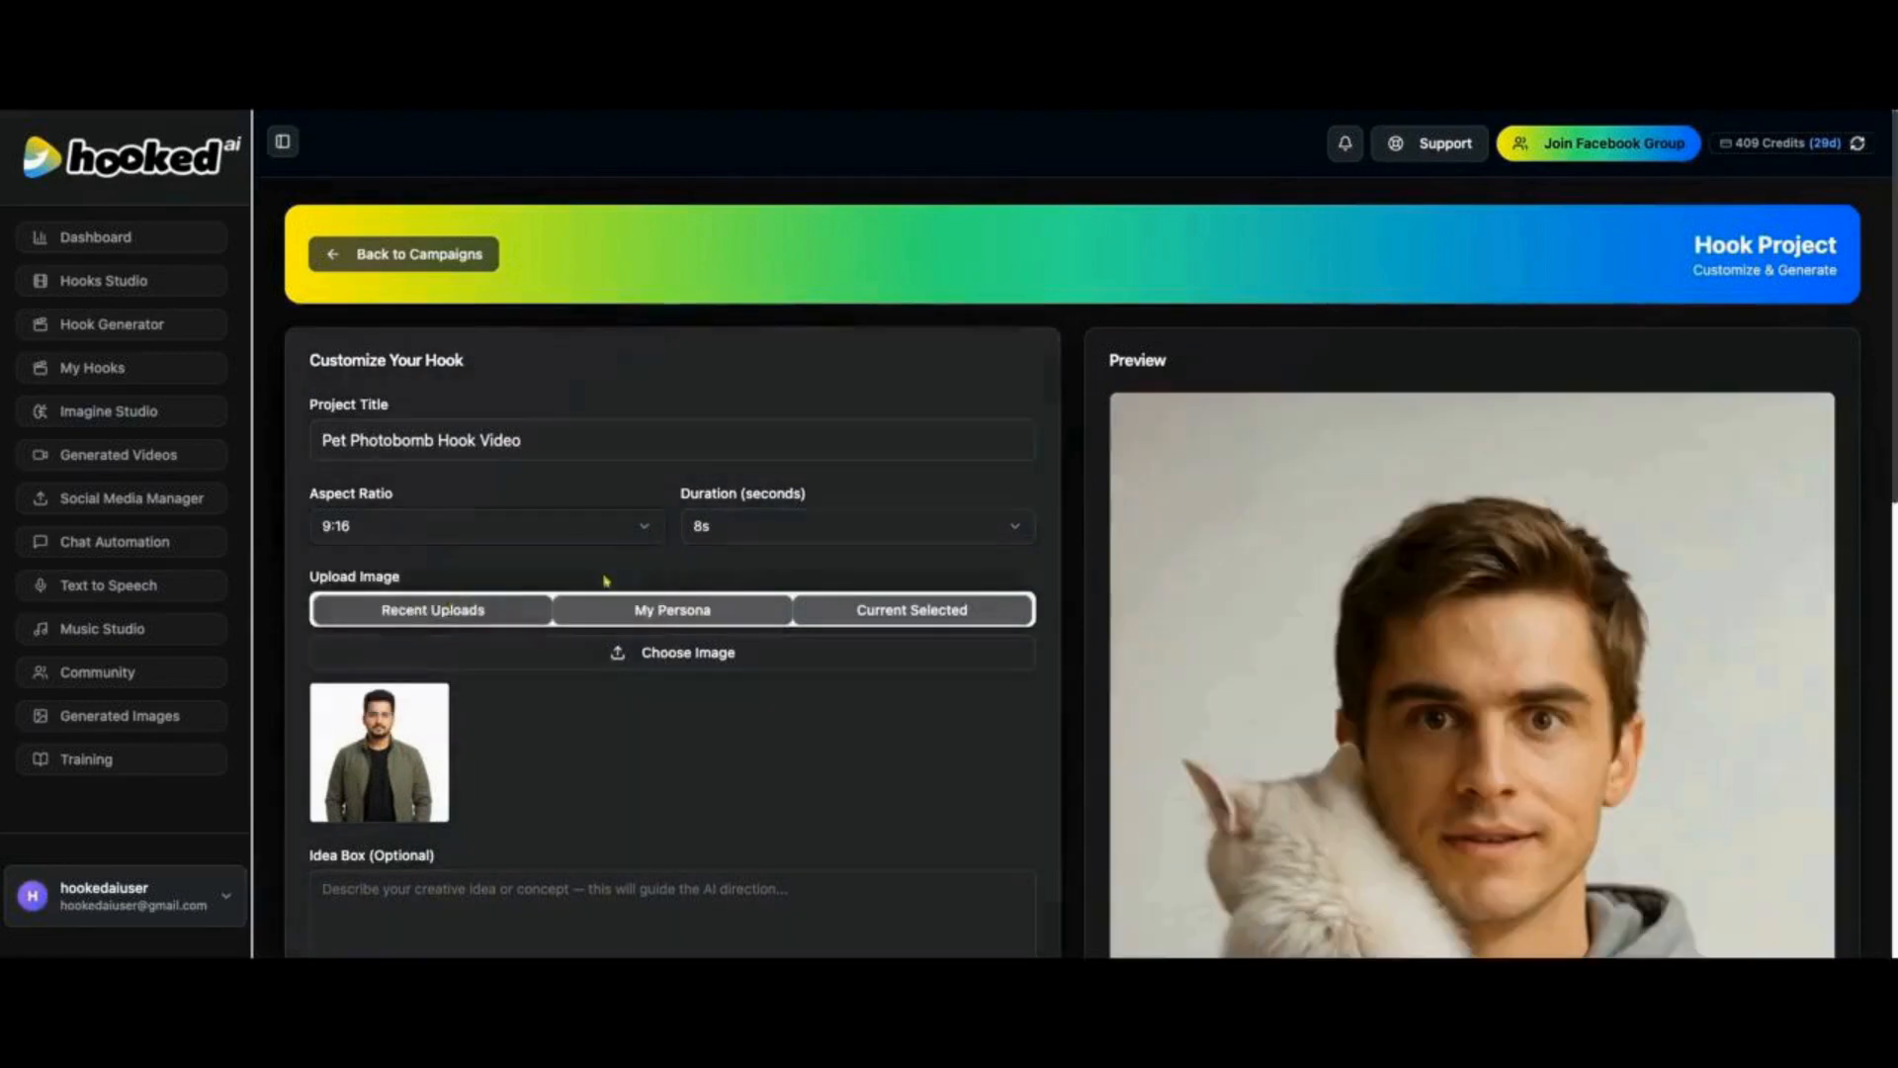
click(739, 540)
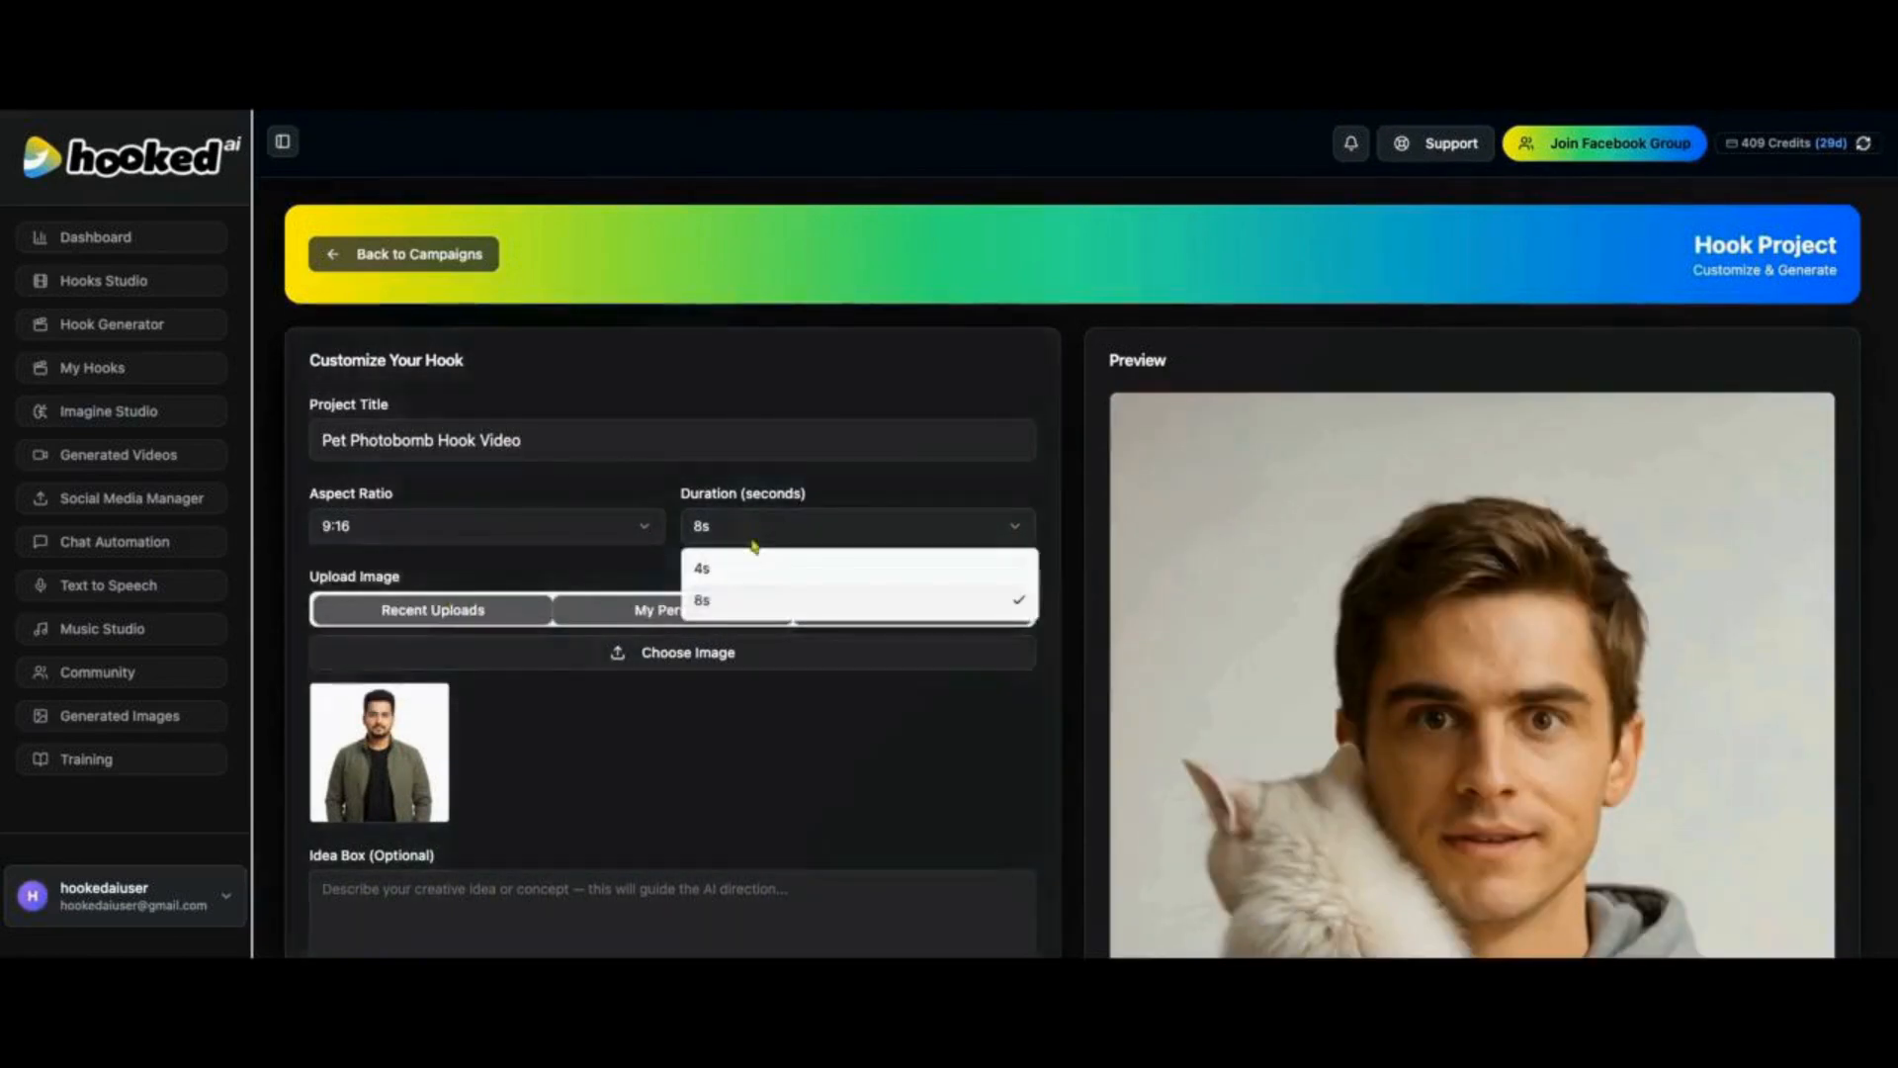
click(741, 572)
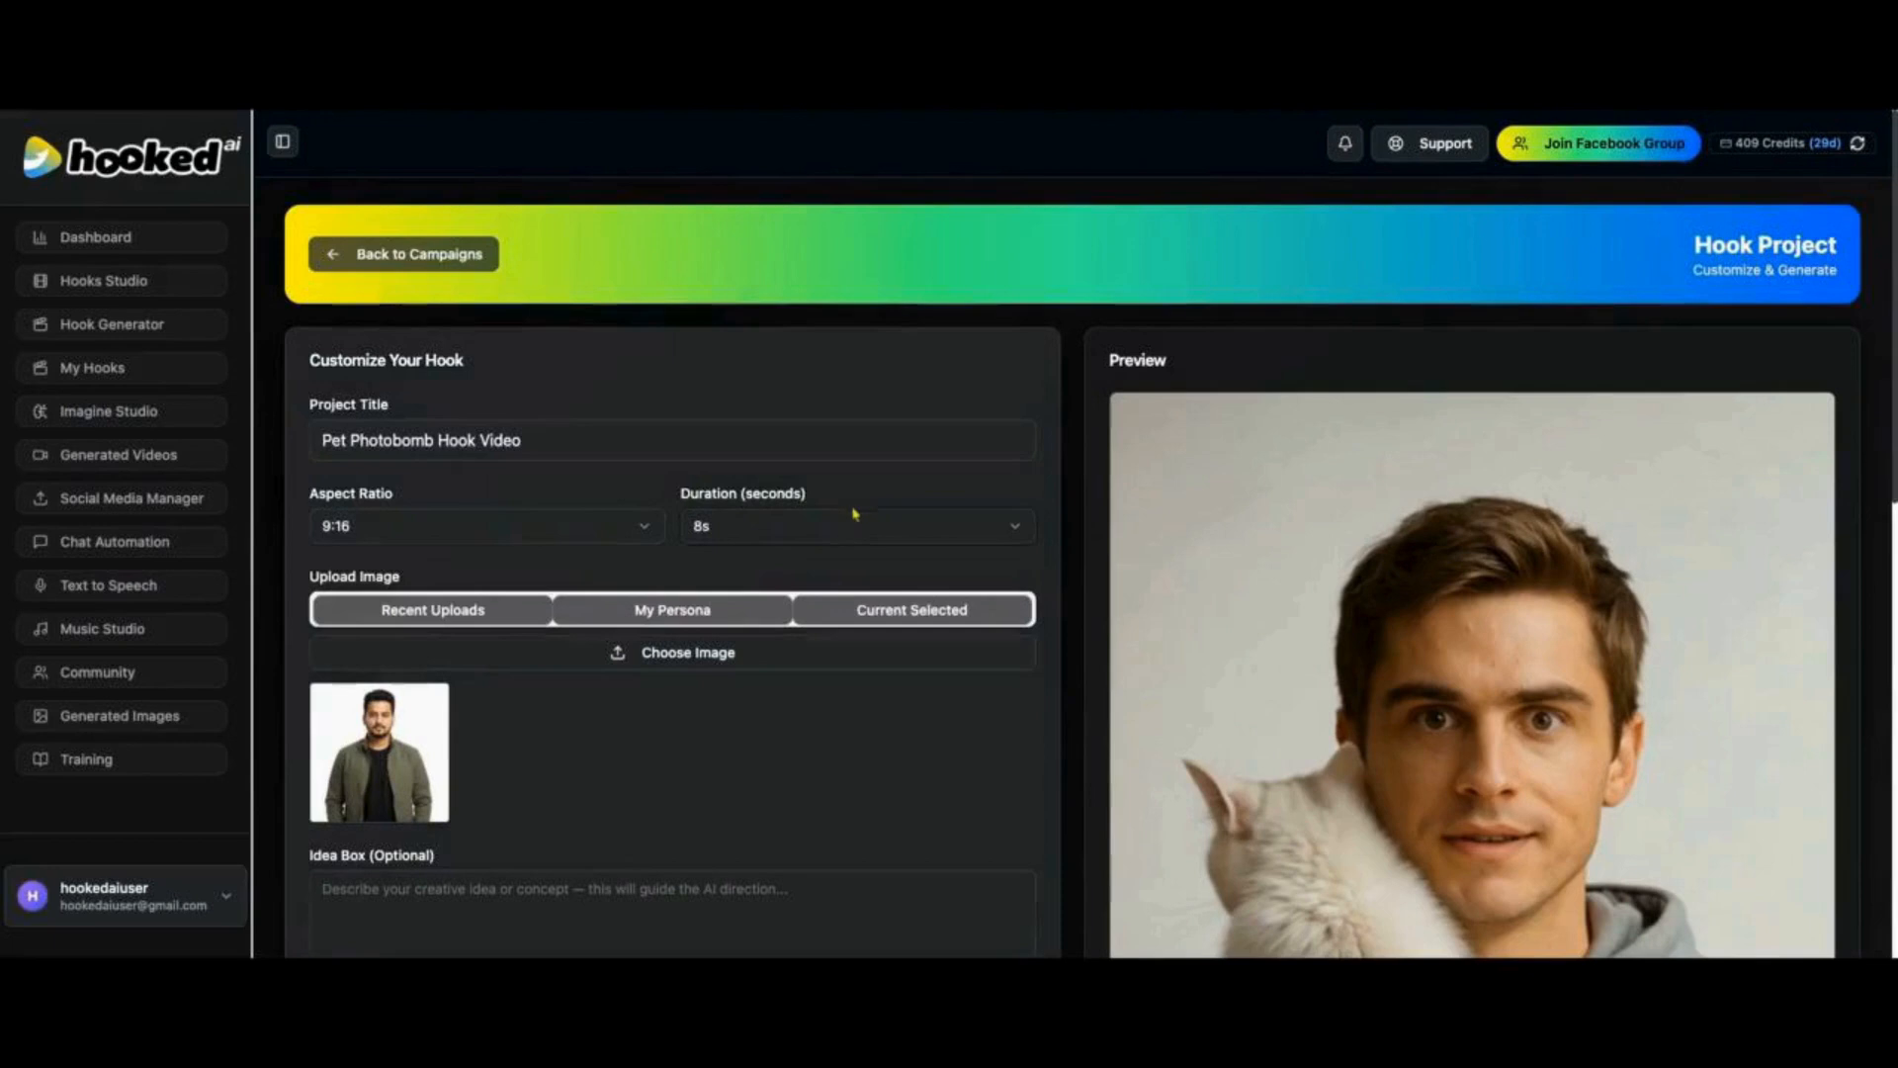
Step: Set the hook's duration to 4s
click(785, 541)
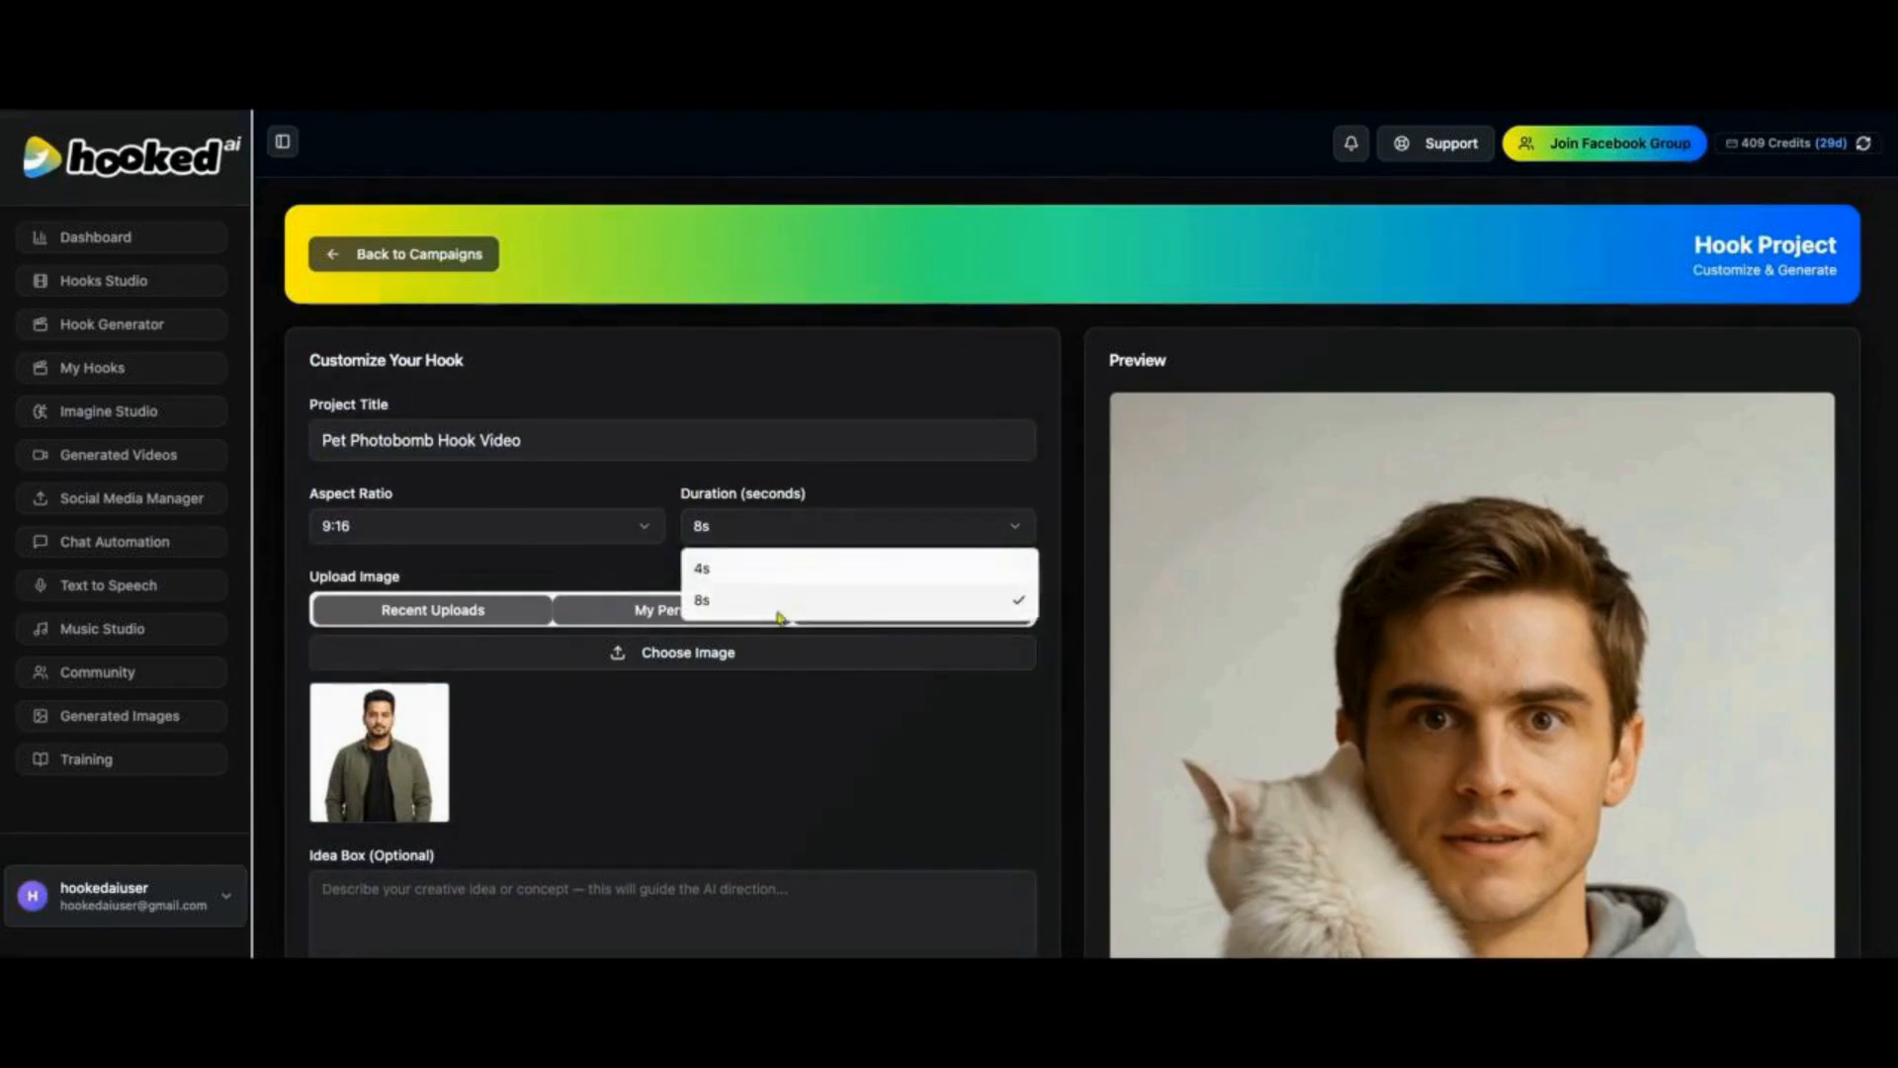
click(779, 601)
scroll(623, 669, down, 1)
click(766, 484)
click(776, 531)
Step: Choose the recently uploaded photo of the man in the green jacket as the hook image, leaving the optional idea empty
scroll(593, 593, down, 1)
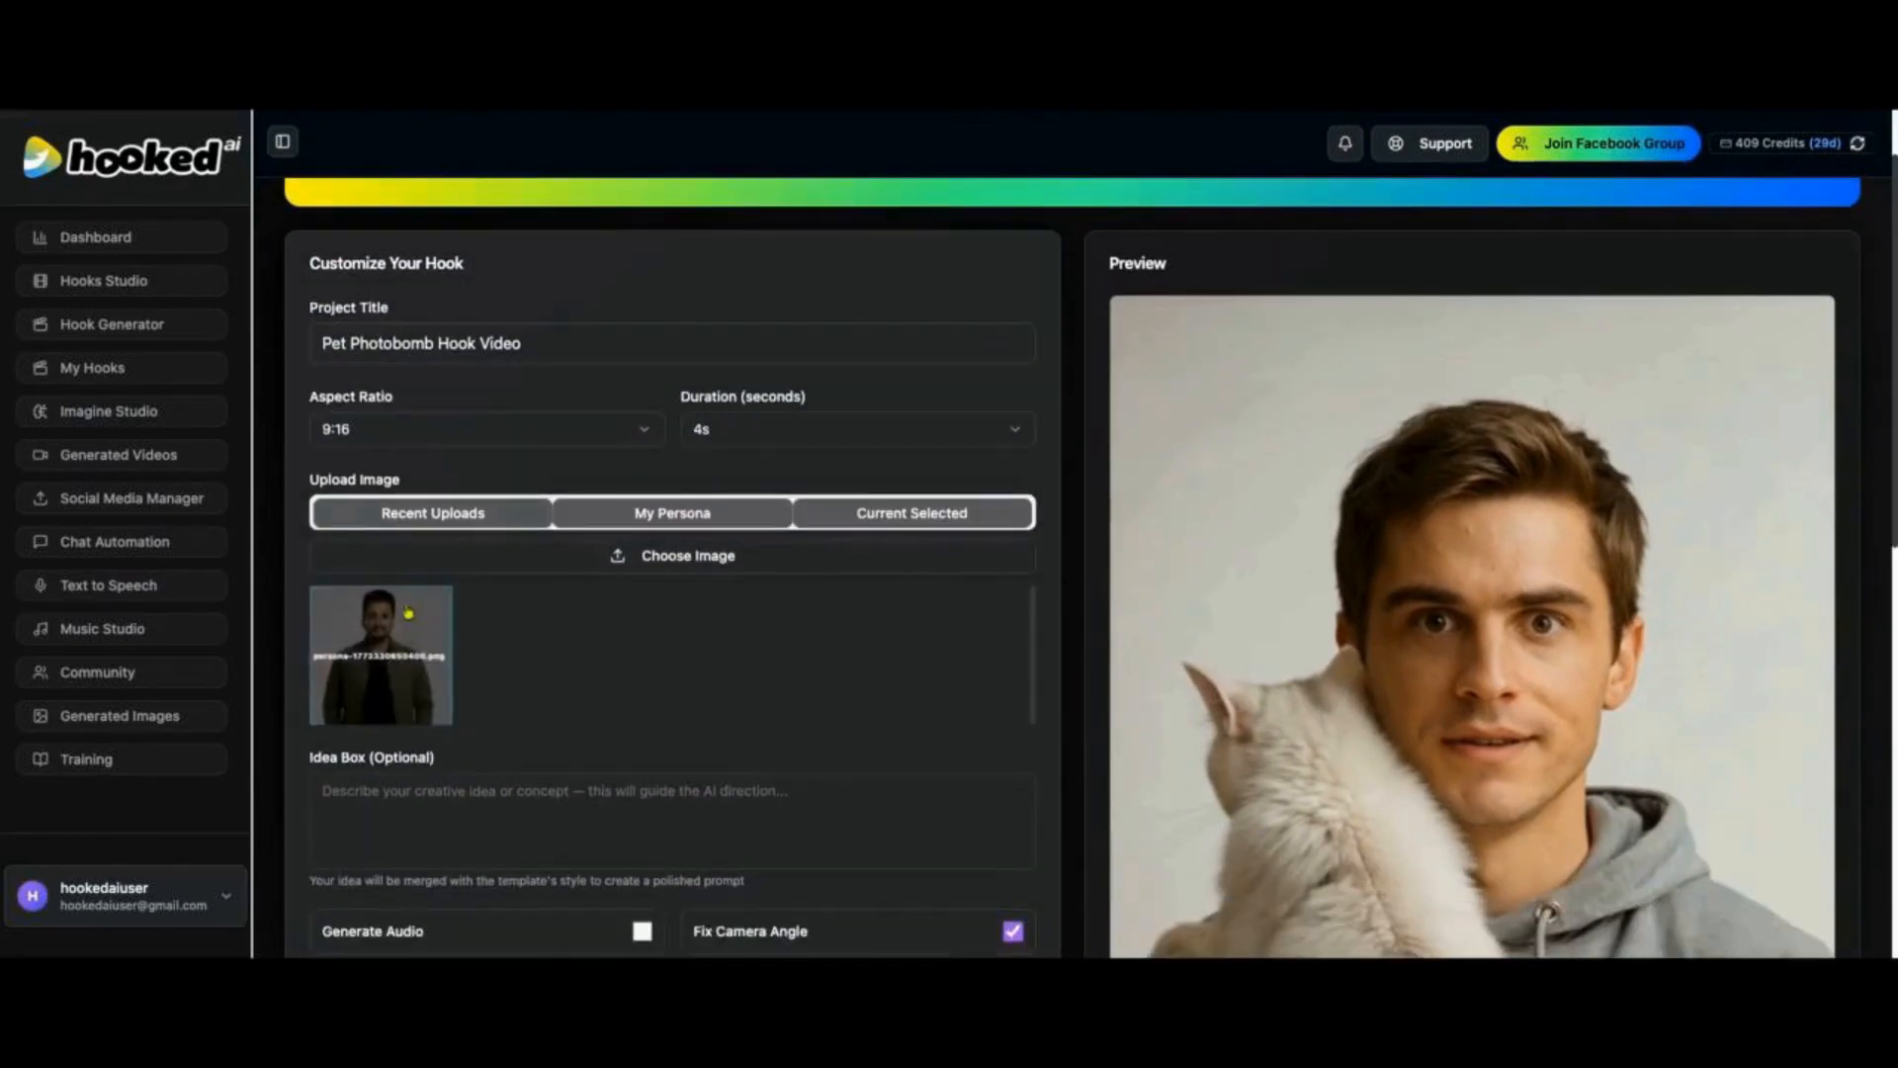
click(389, 638)
scroll(599, 673, down, 2)
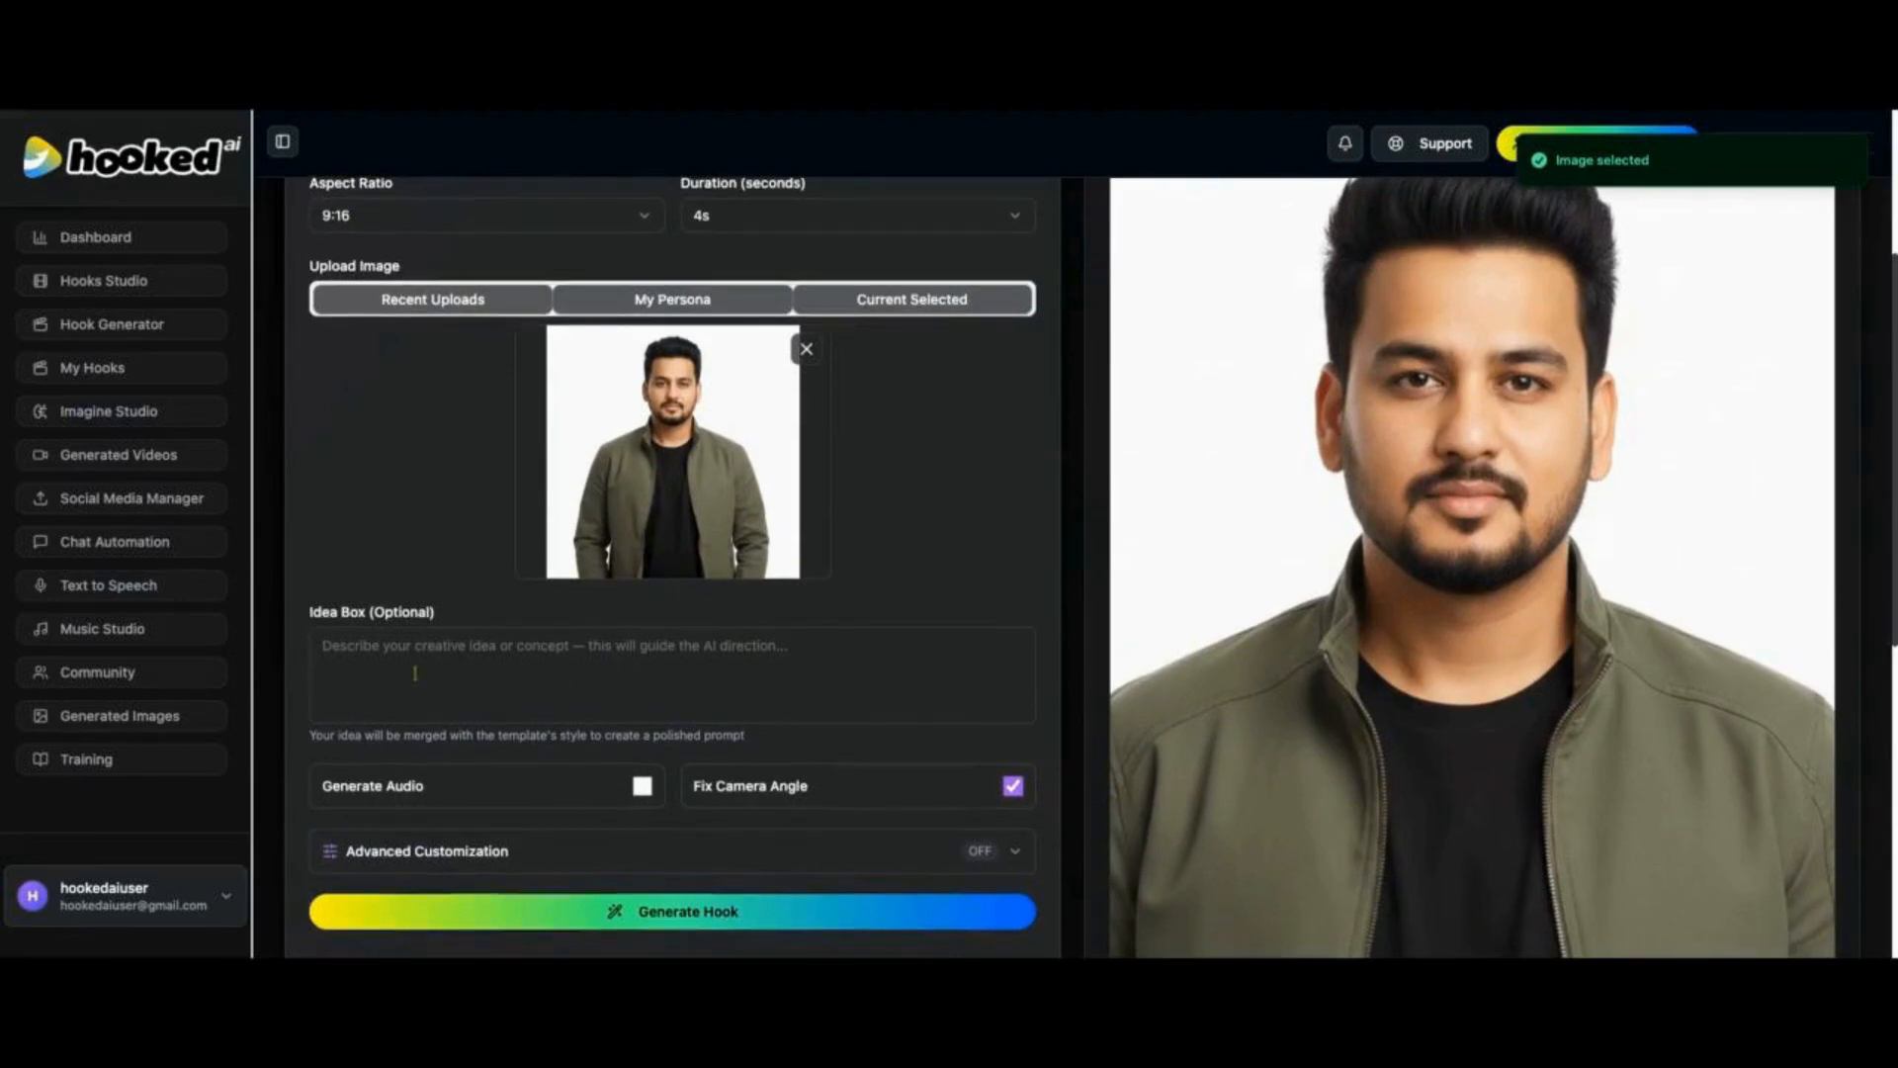
drag(298, 623, 419, 617)
click(511, 660)
Step: Enable audio generation for the hook and expand the advanced customization settings
scroll(572, 830, down, 3)
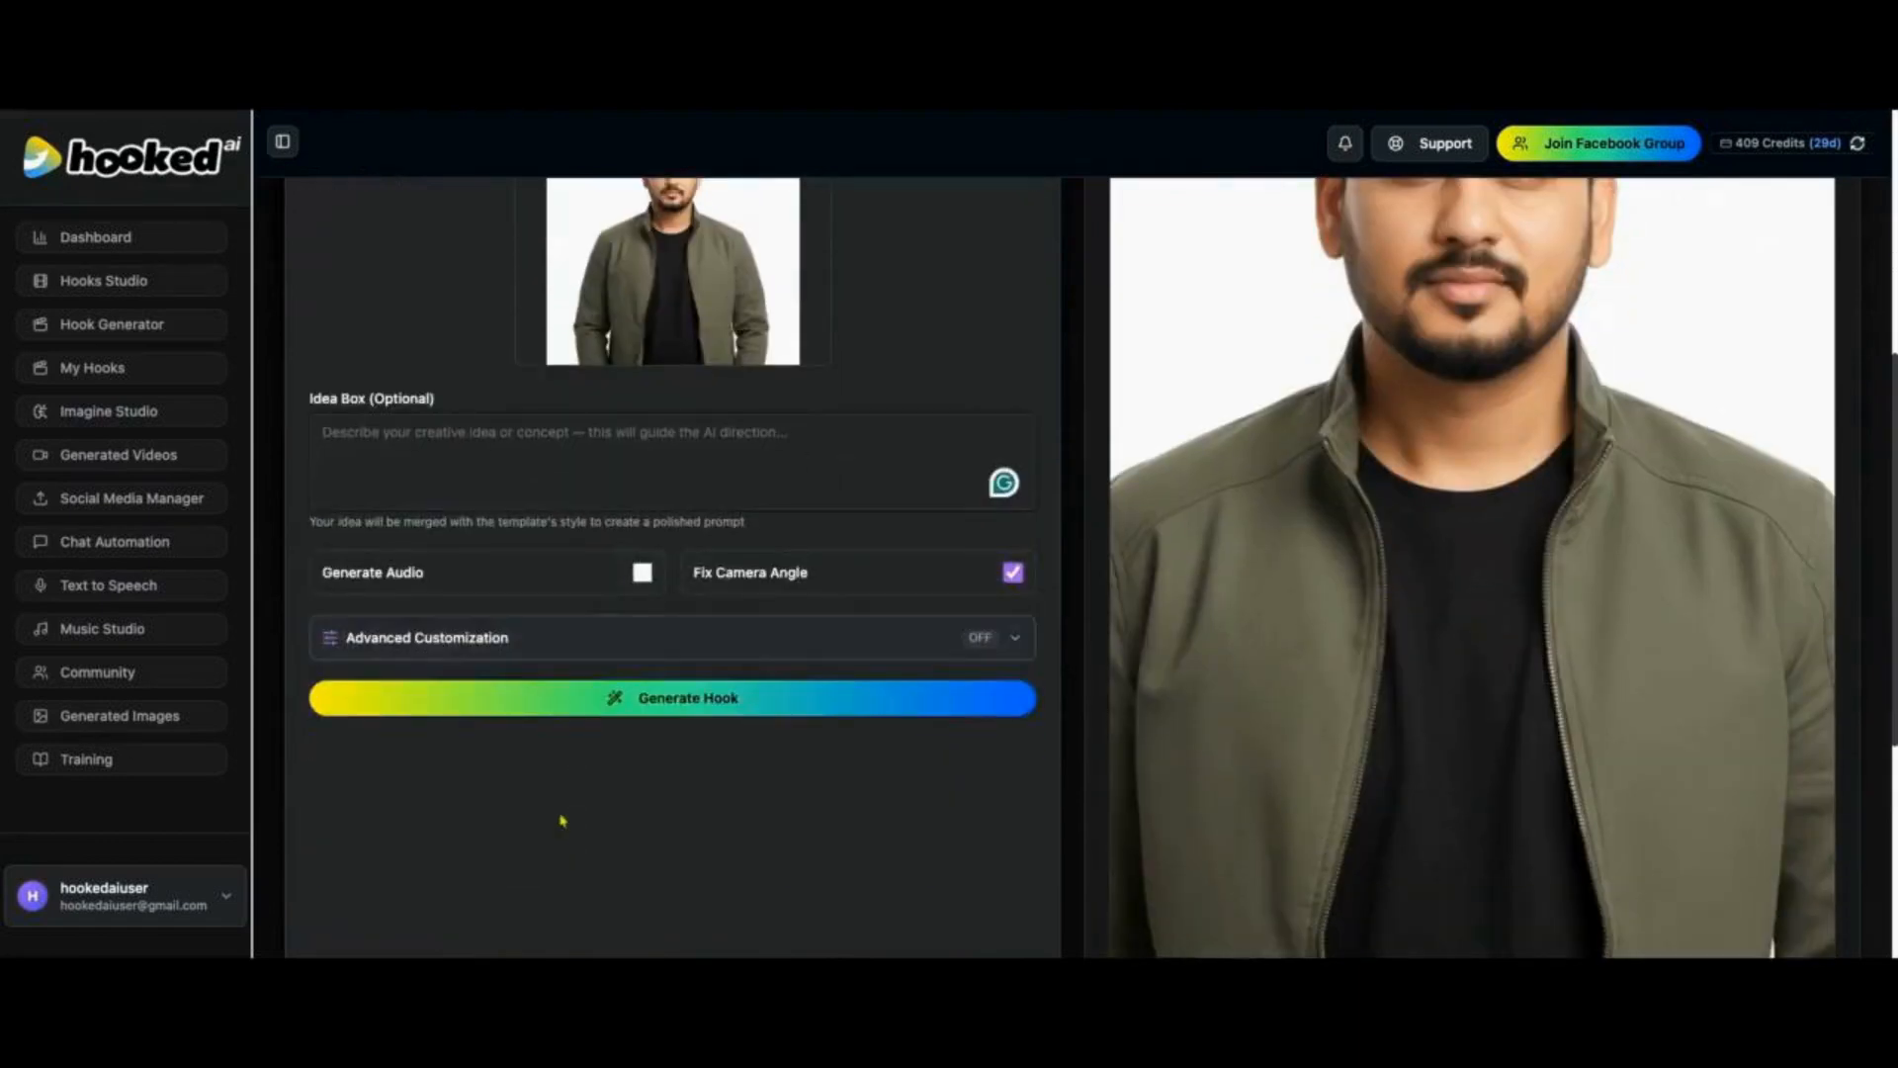
click(642, 572)
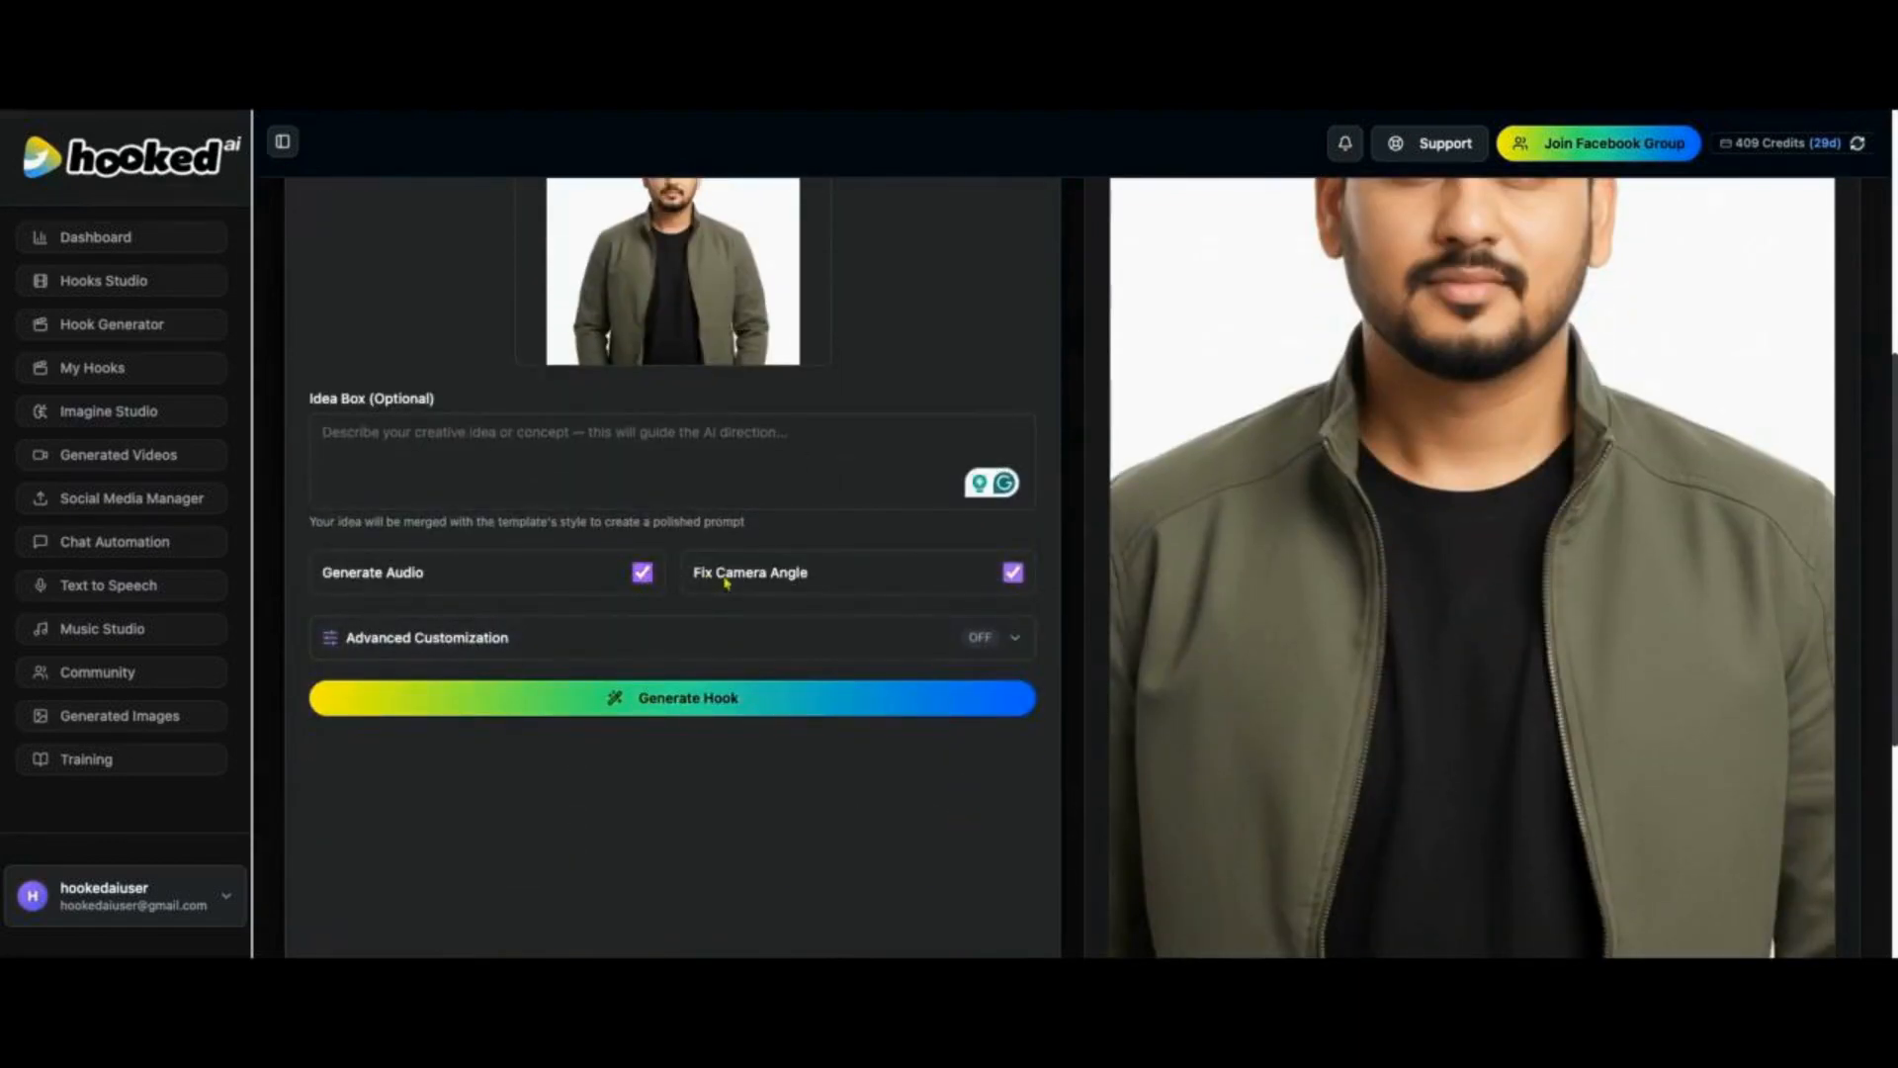
click(432, 638)
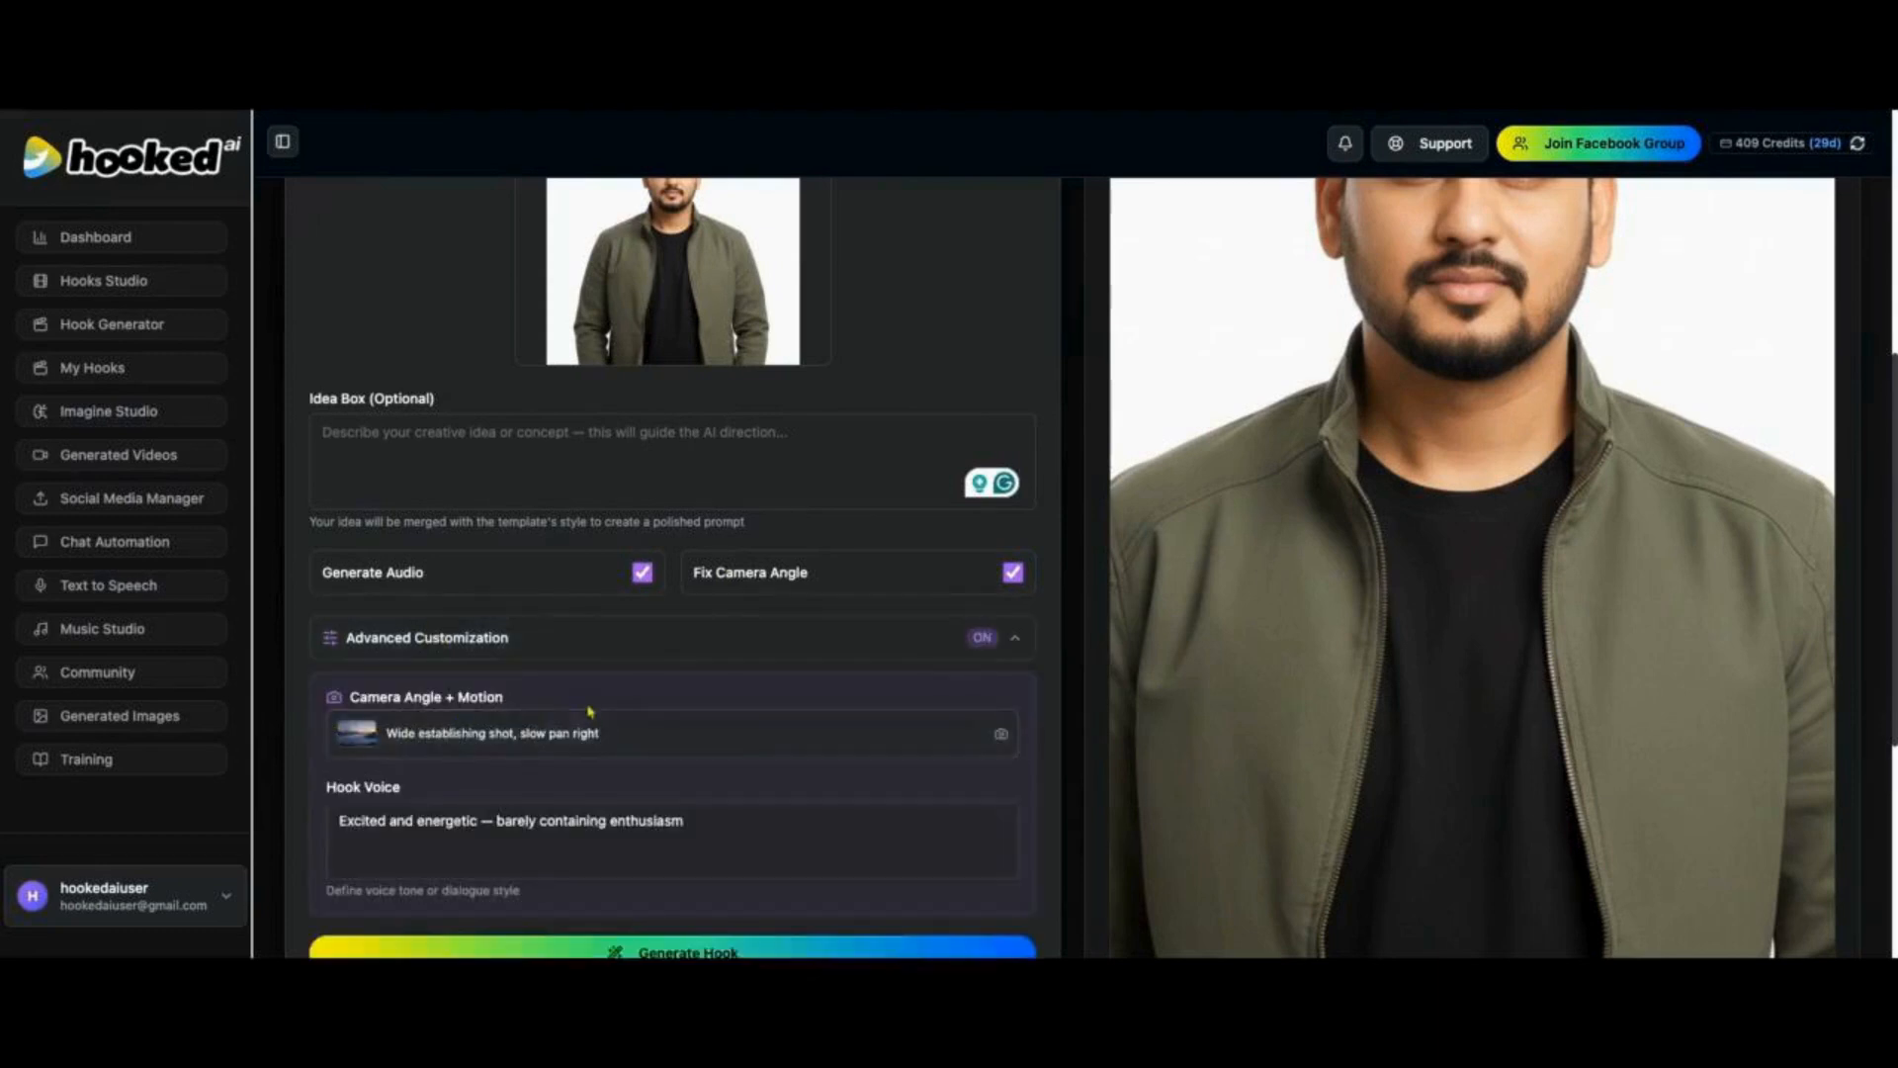
scroll(839, 754, down, 1)
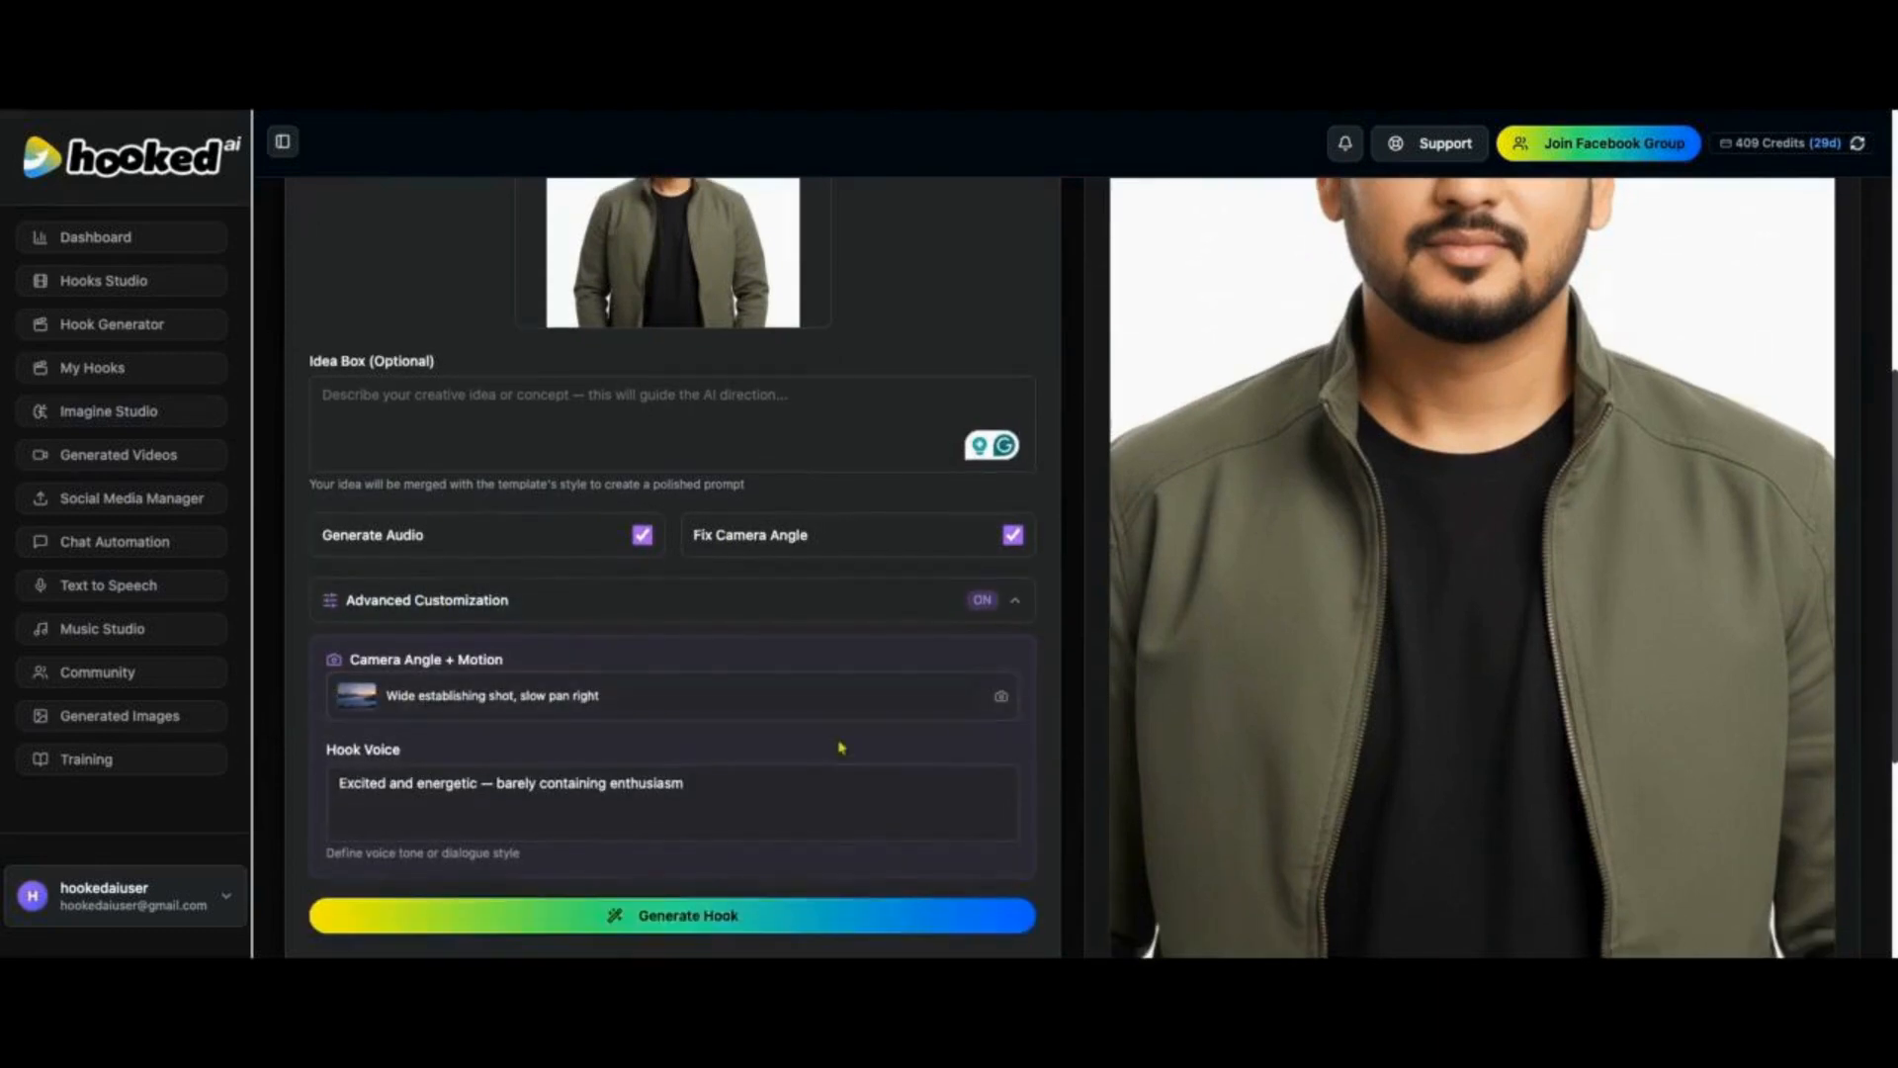
Step: Clear the camera angle and motion choice and generate the hook
click(646, 708)
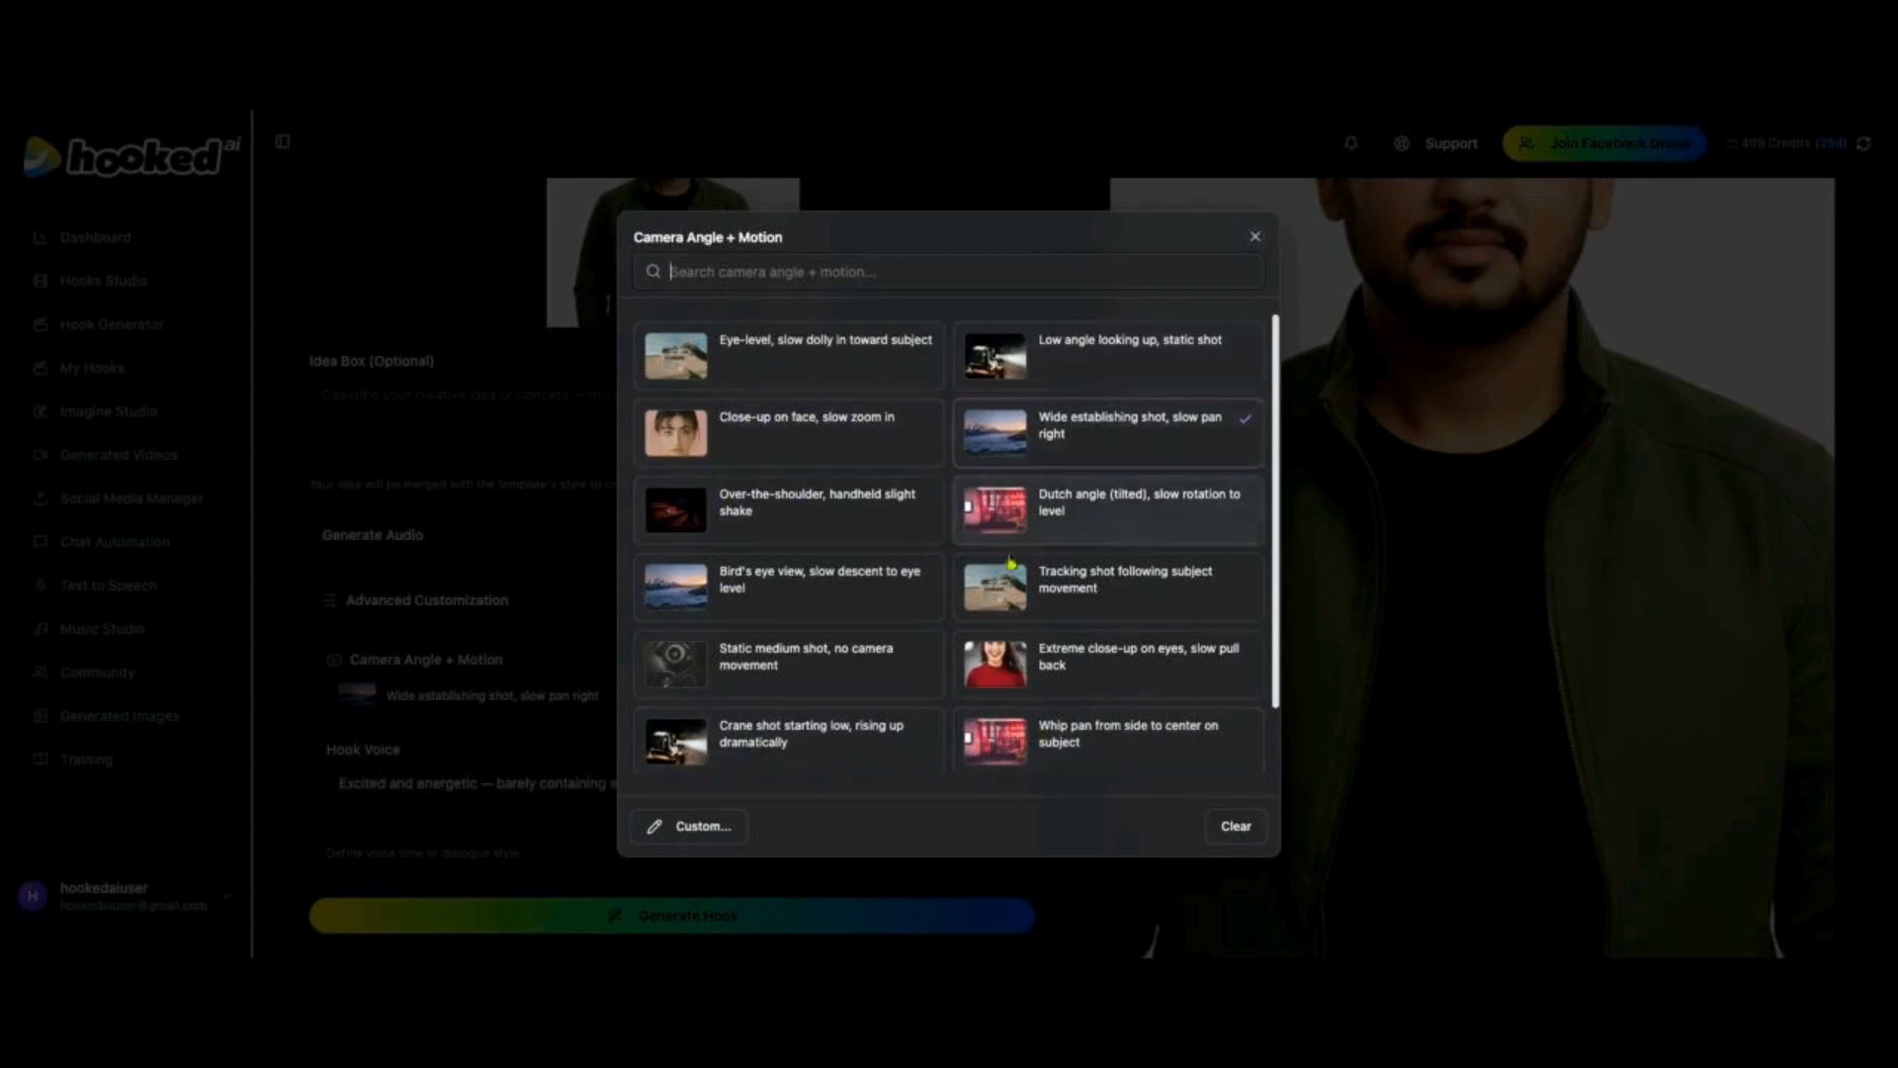
click(1235, 829)
scroll(720, 686, down, 3)
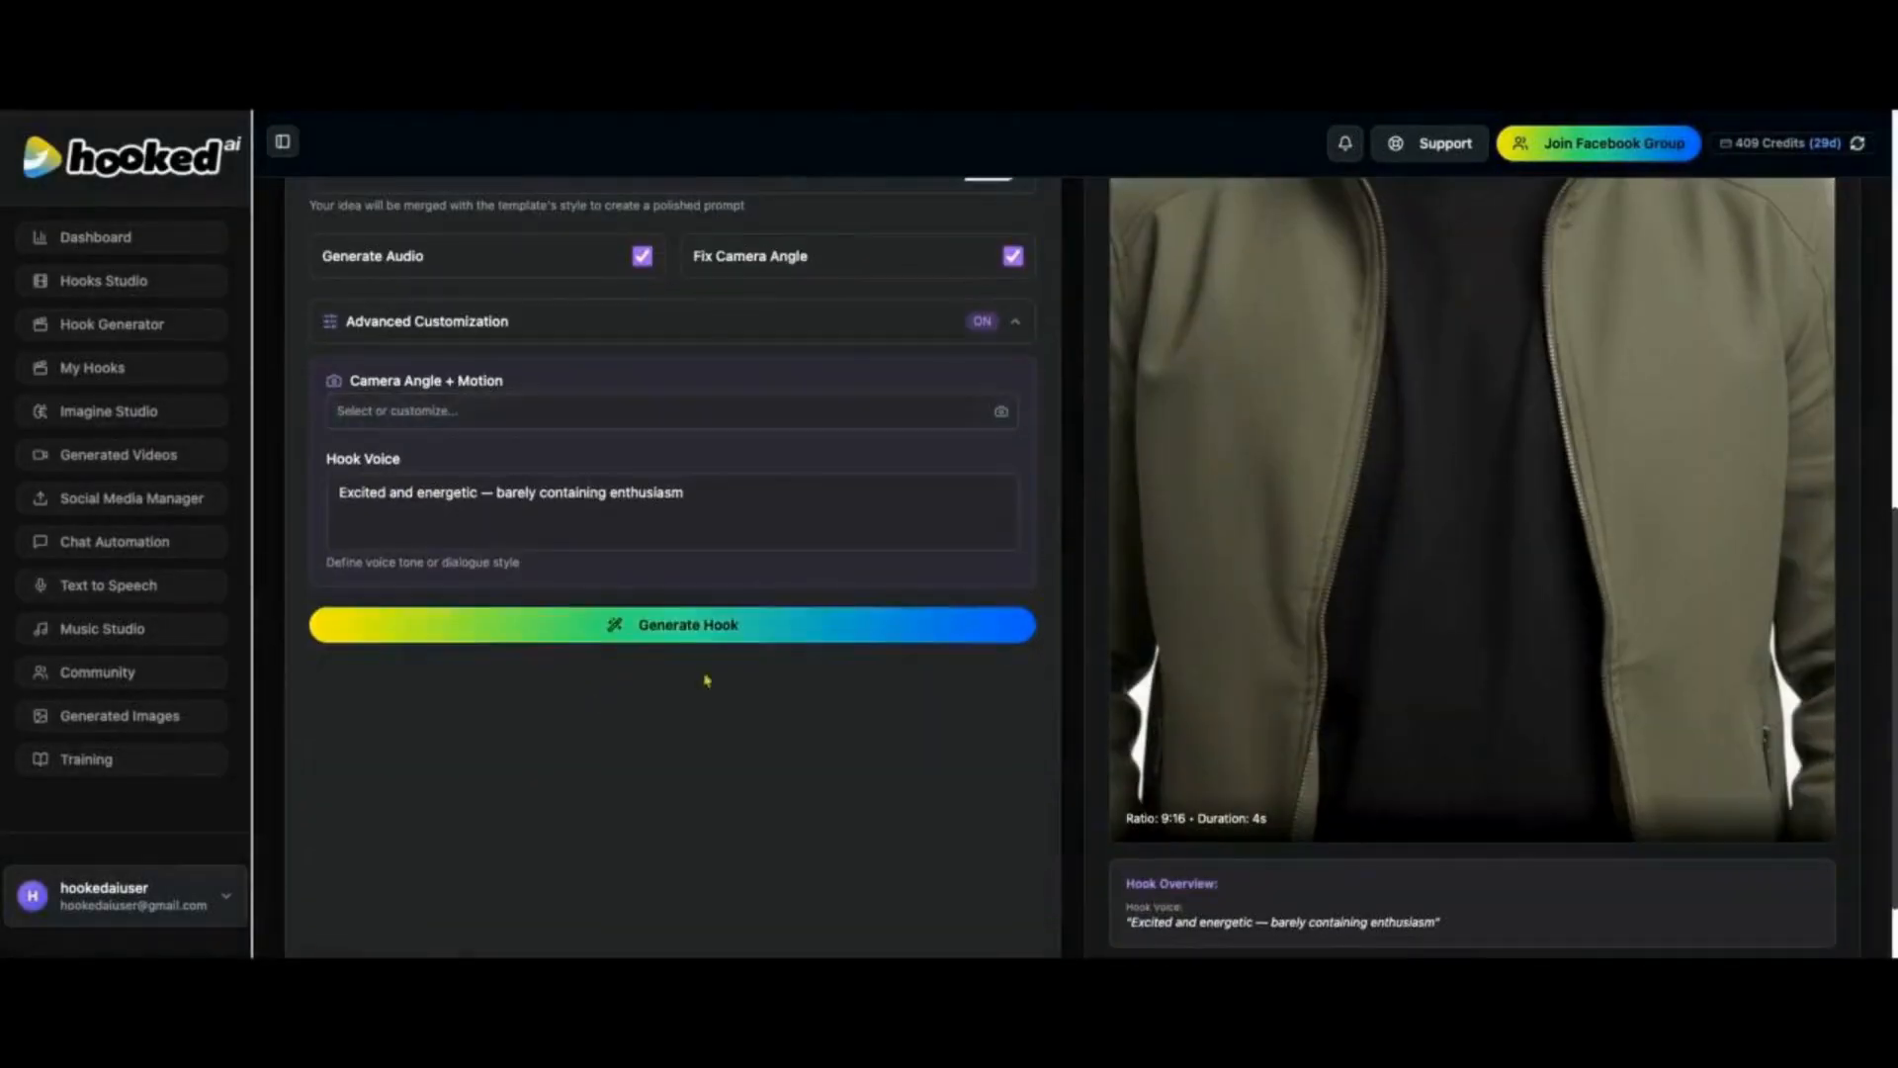
click(664, 638)
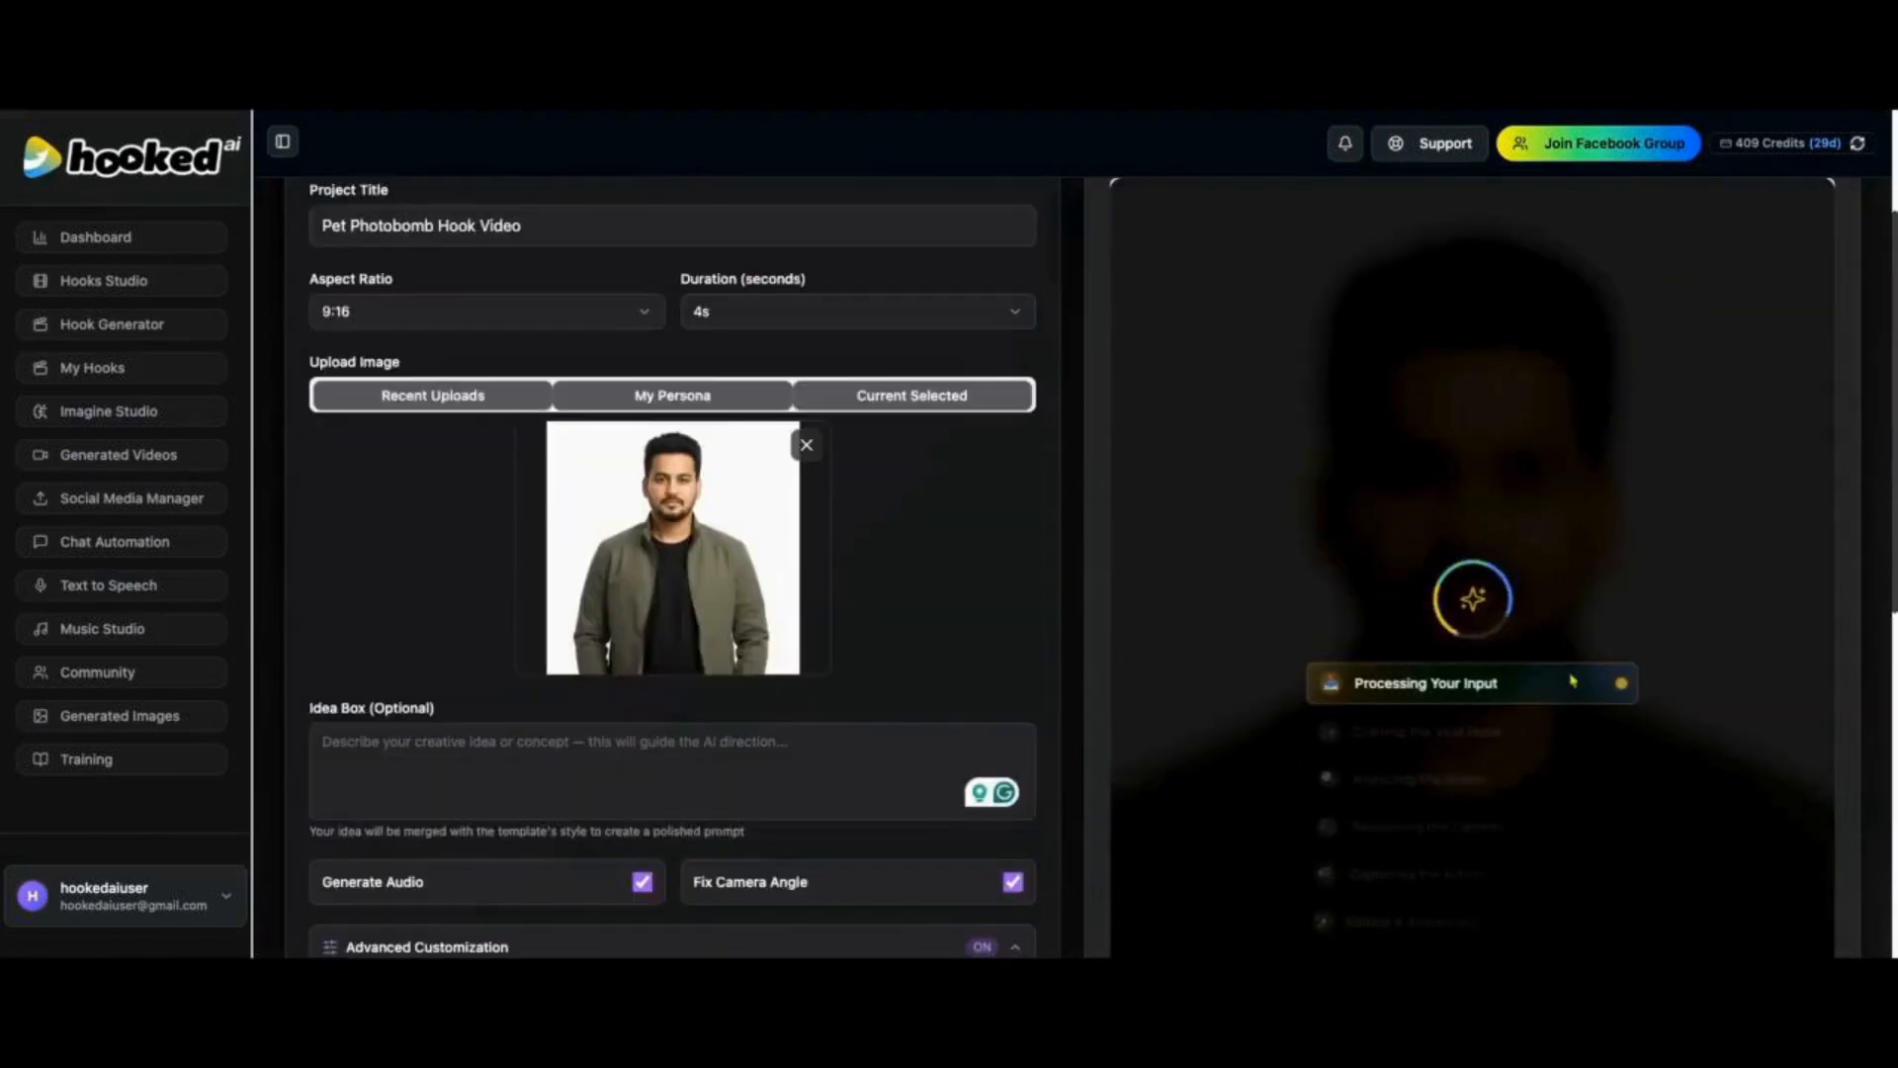
Step: Review the generated hook in the preview, and play "Pet Photobomb Hook Video" from My Hooks
scroll(1565, 684, down, 1)
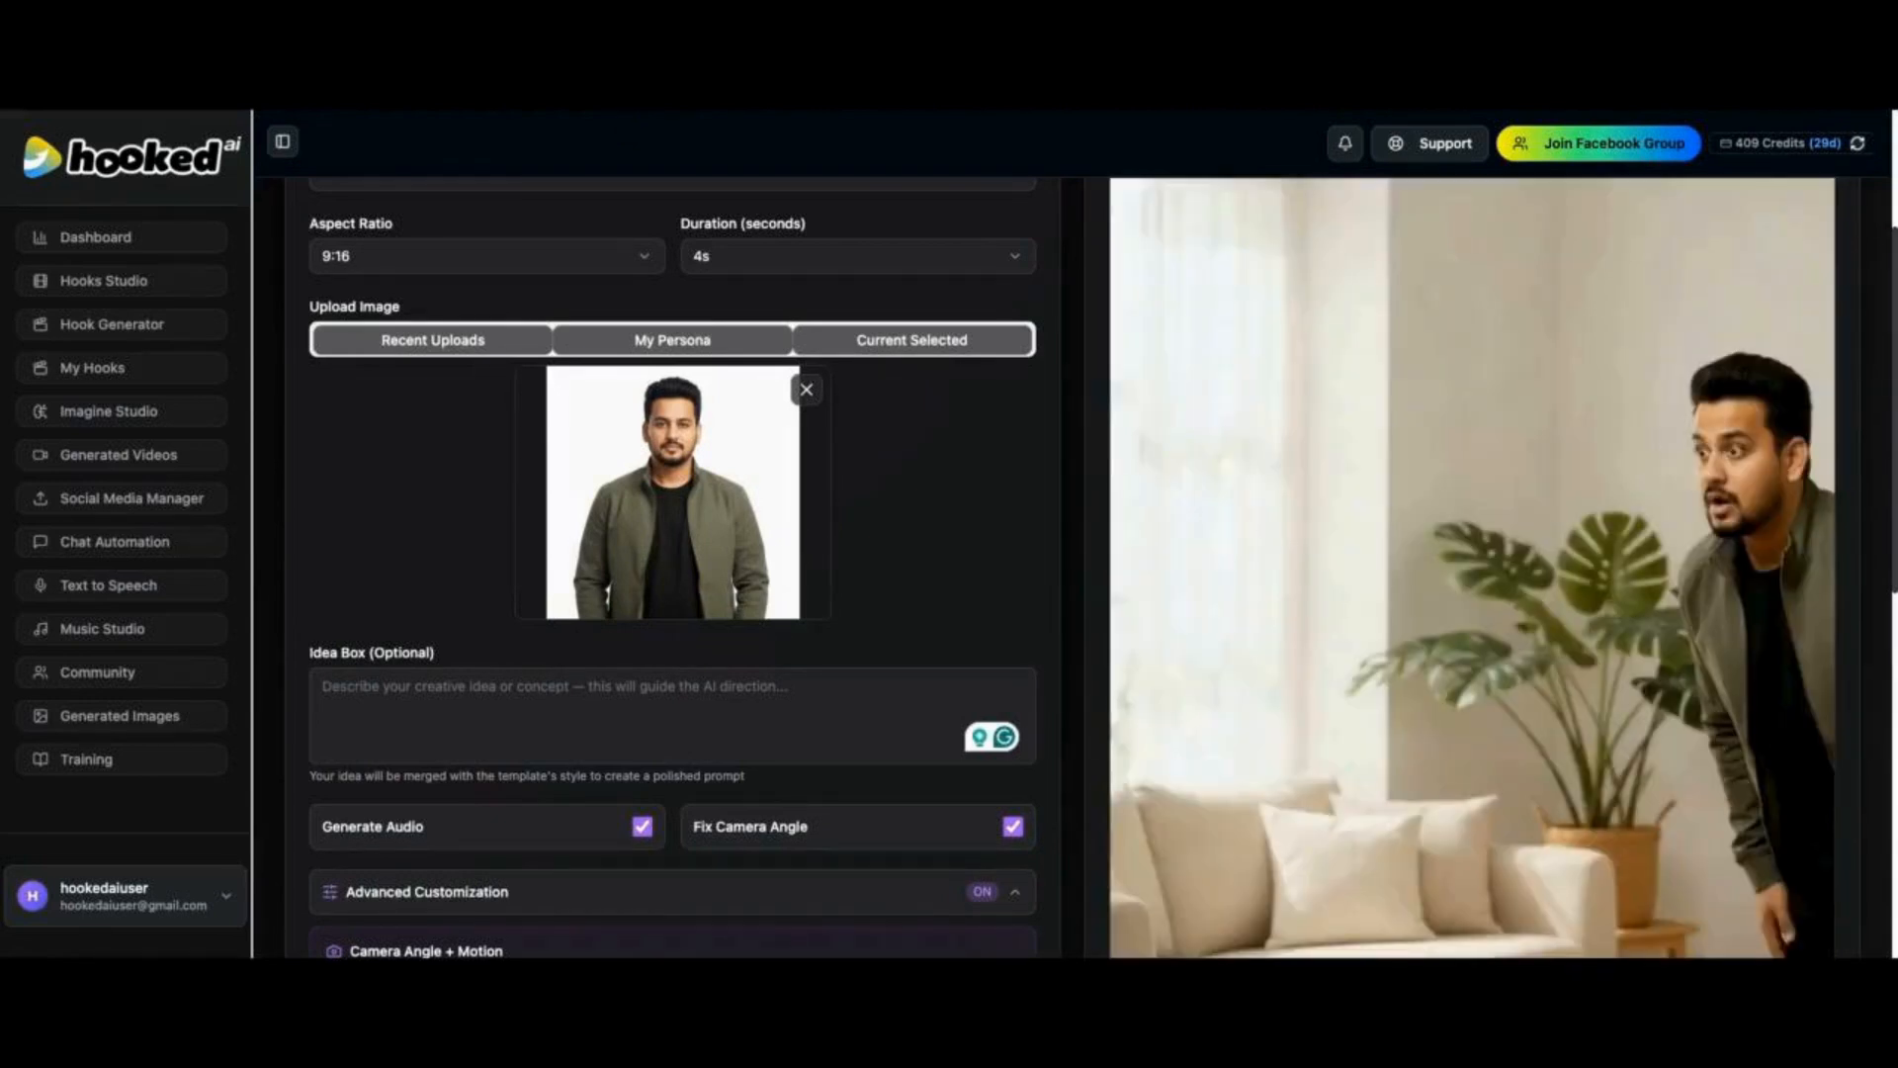
scroll(1483, 603, down, 3)
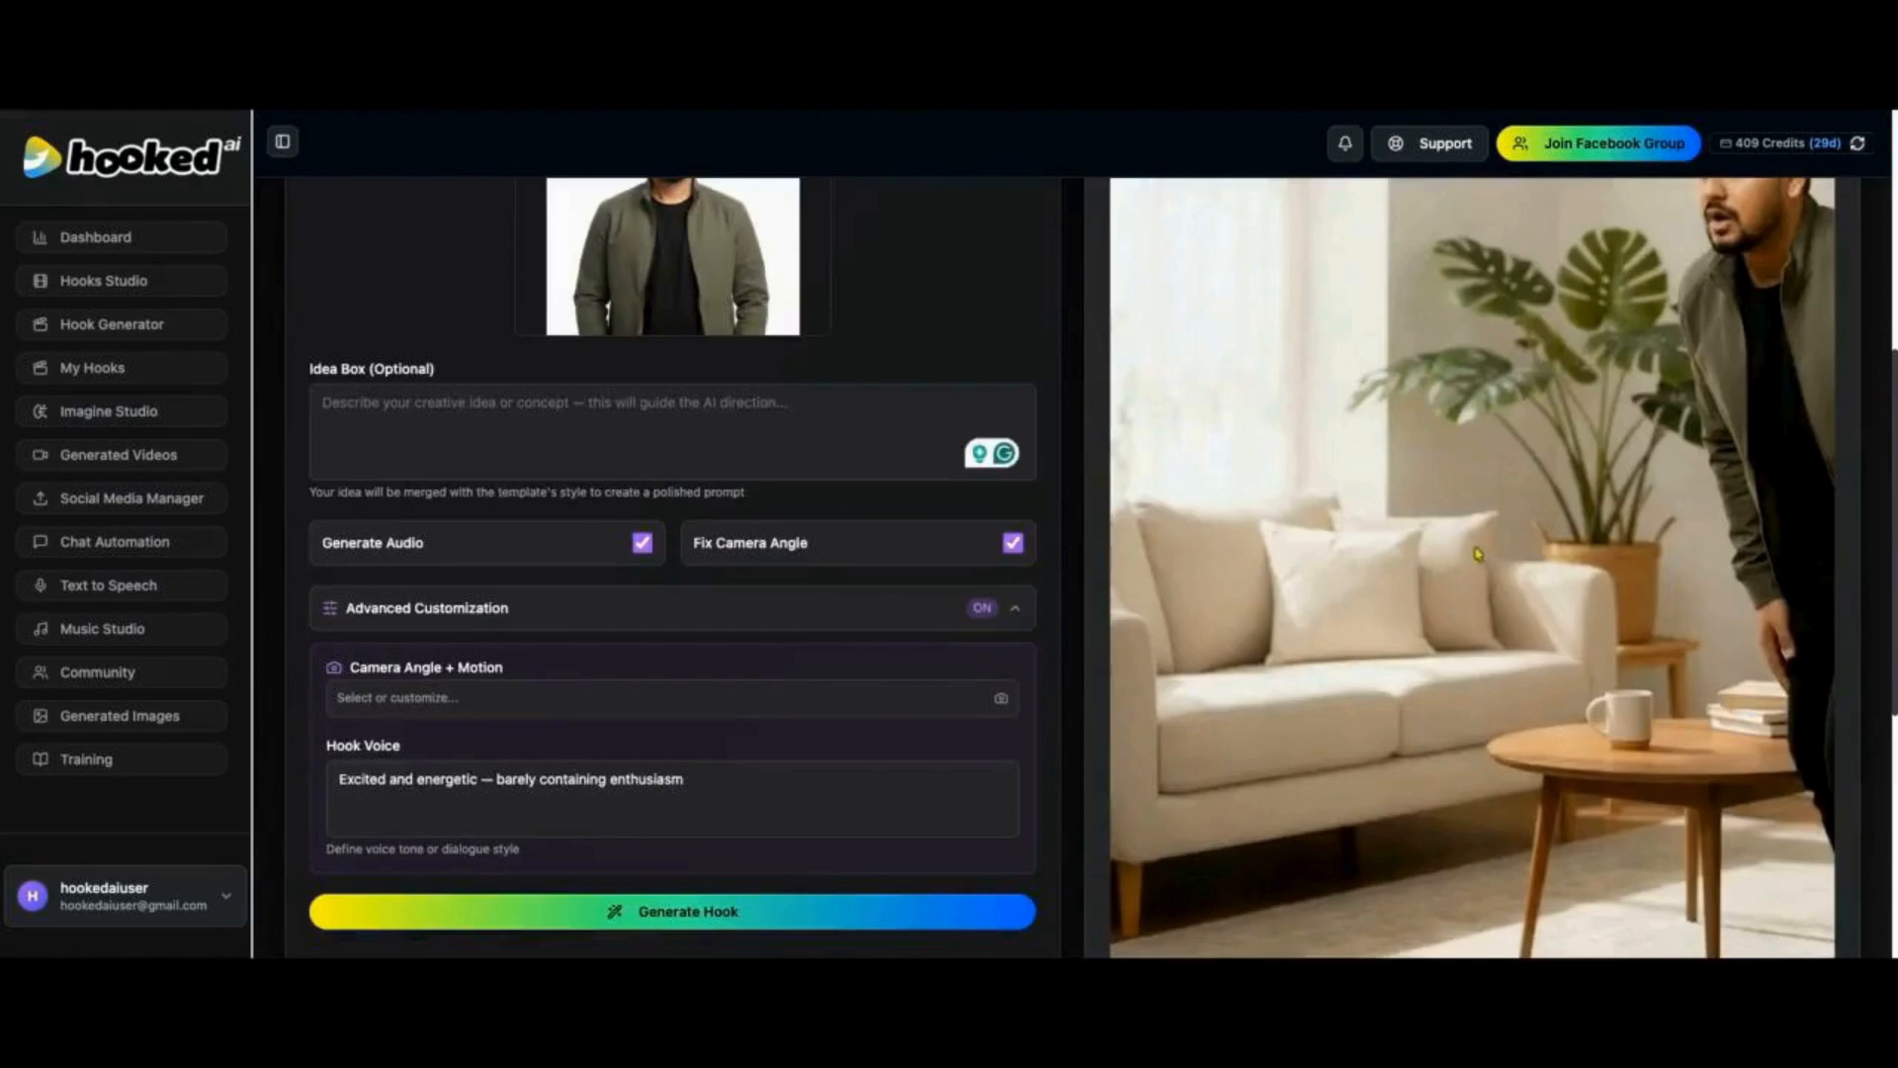
scroll(1480, 556, down, 5)
scroll(1443, 544, up, 9)
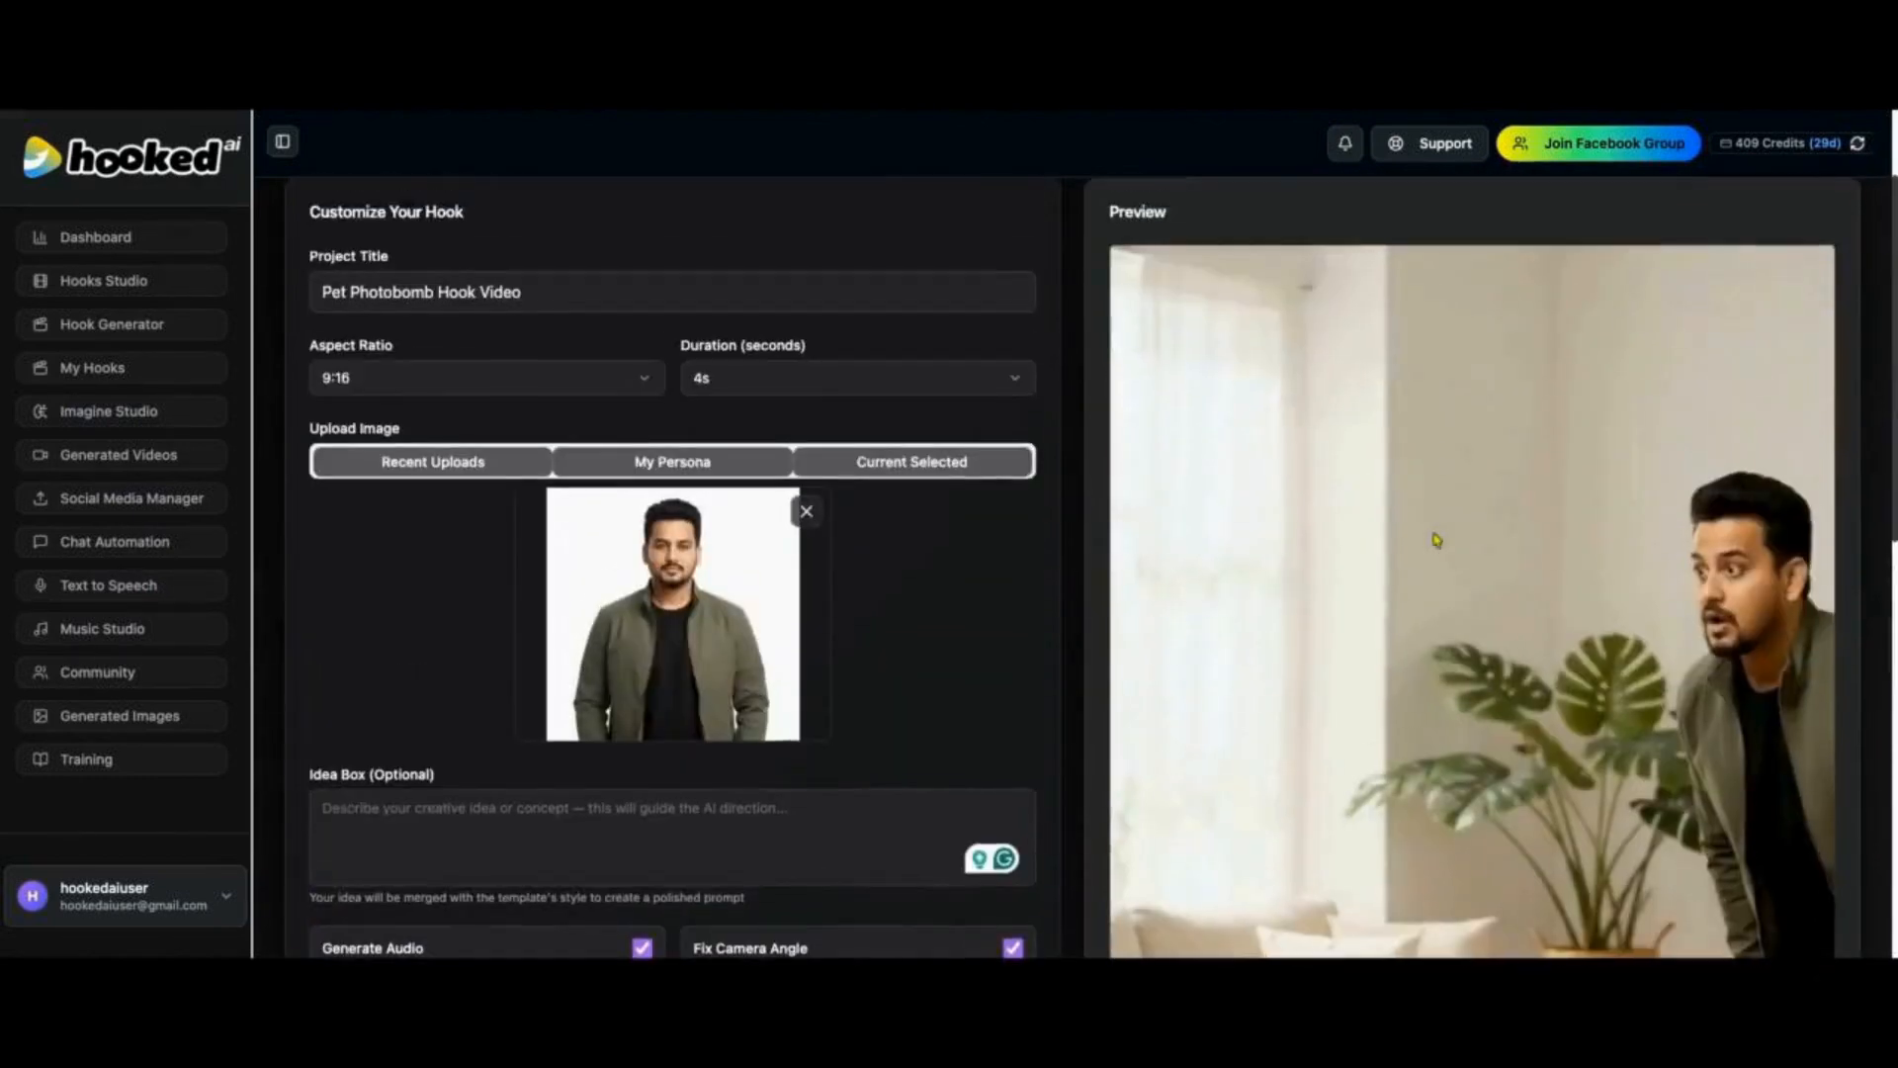
scroll(1436, 540, down, 3)
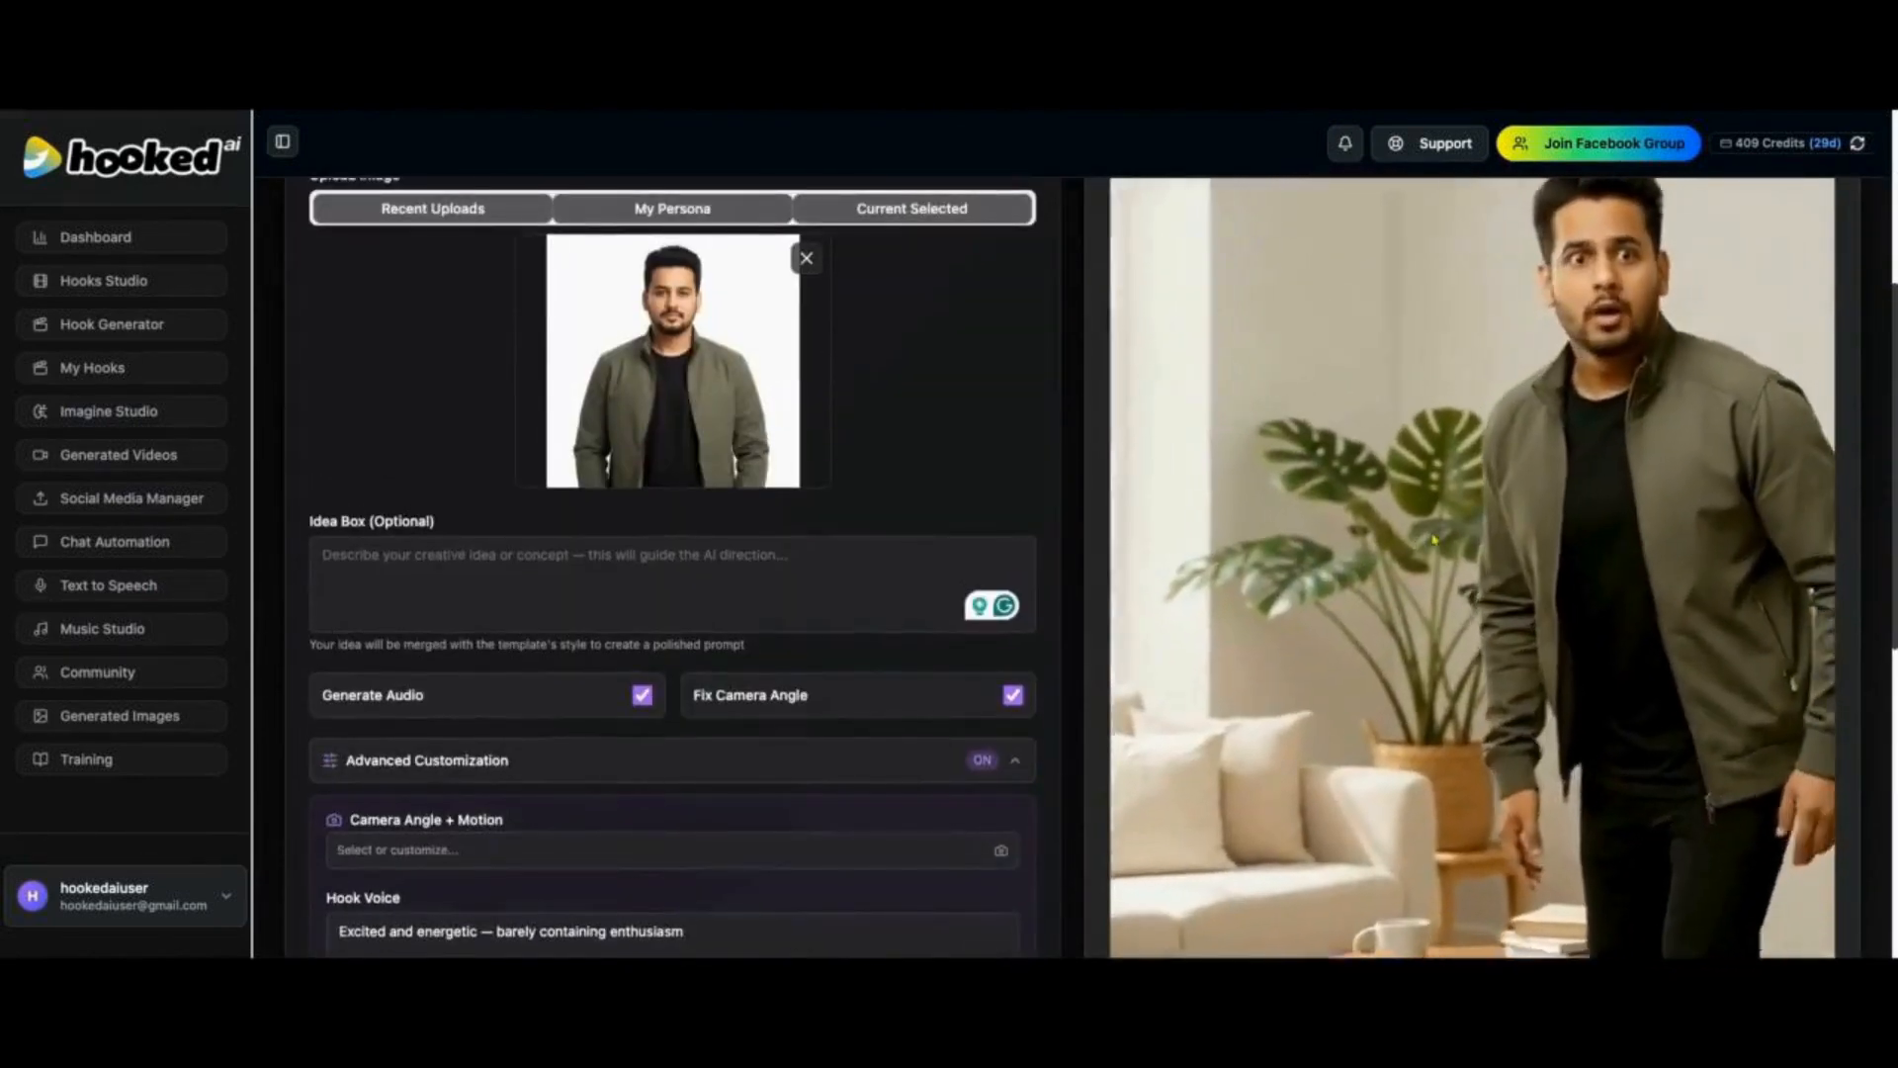
scroll(1435, 539, up, 3)
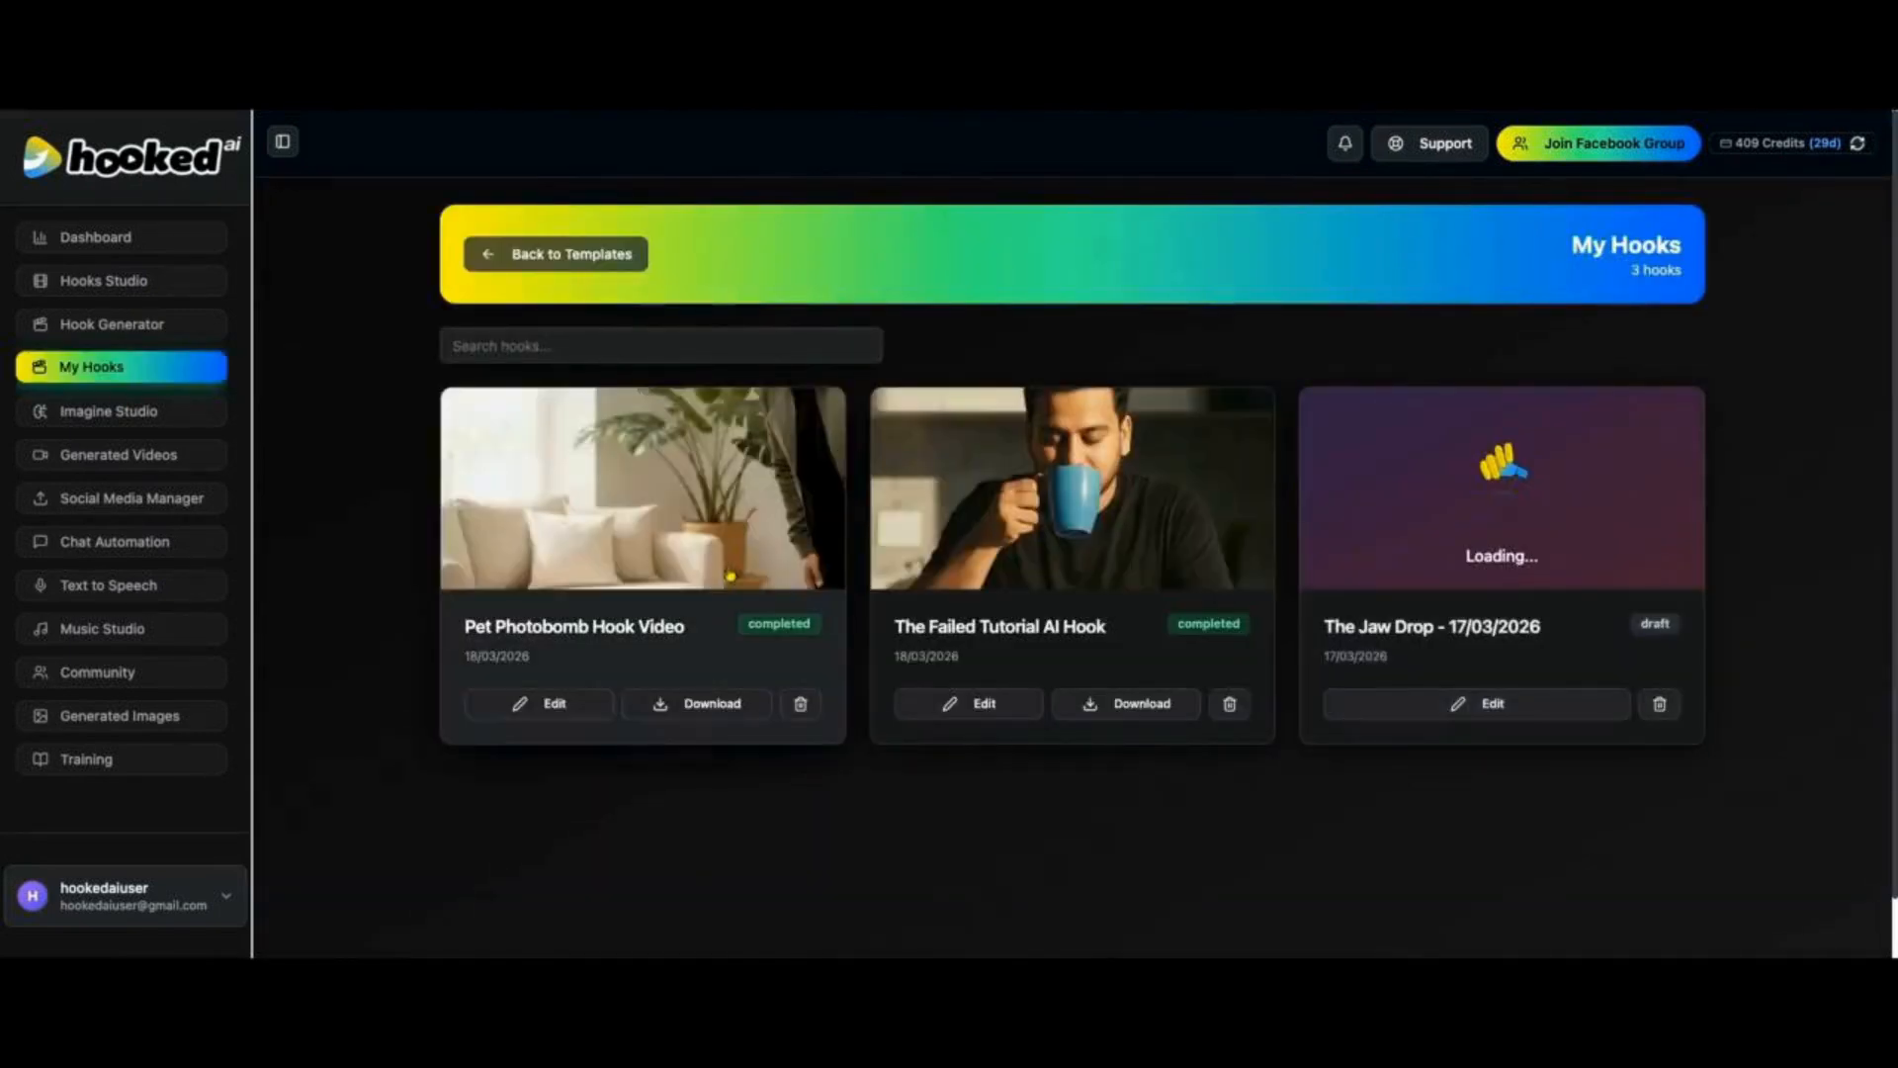
click(644, 491)
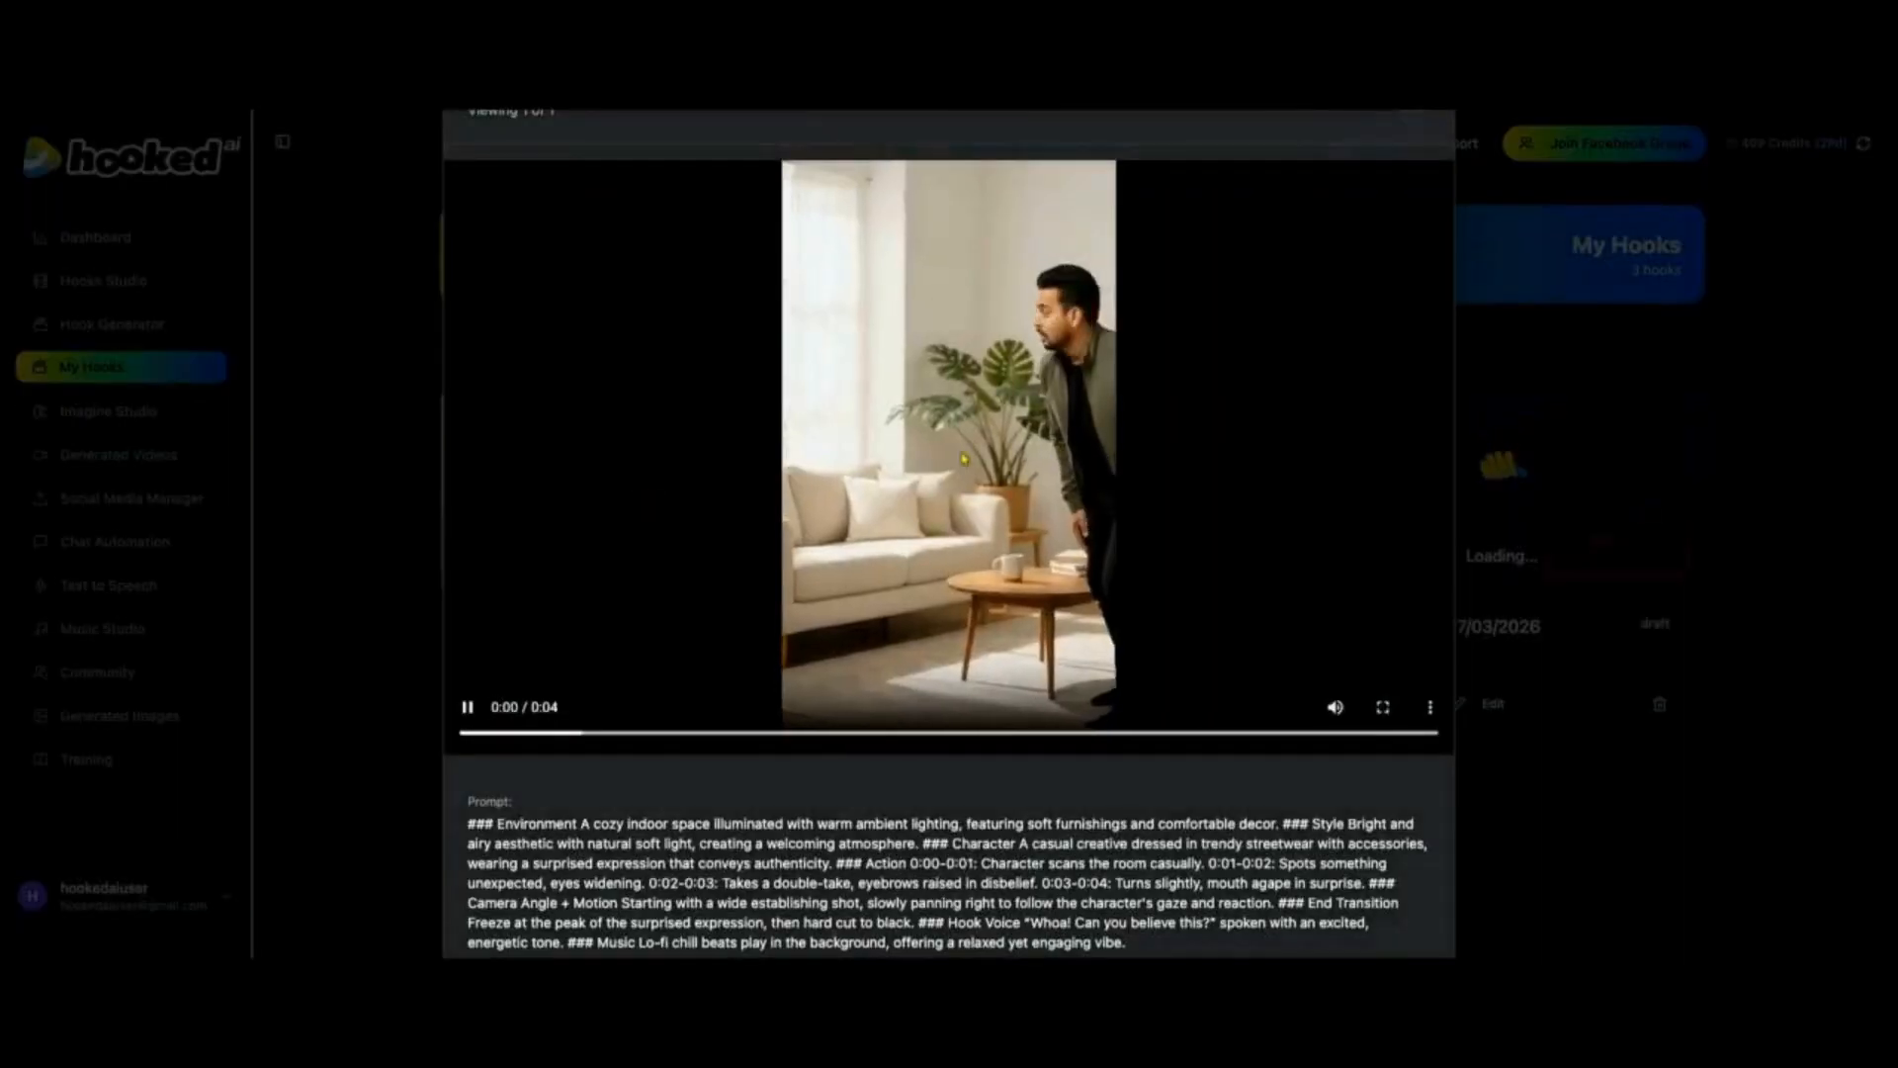
click(1644, 752)
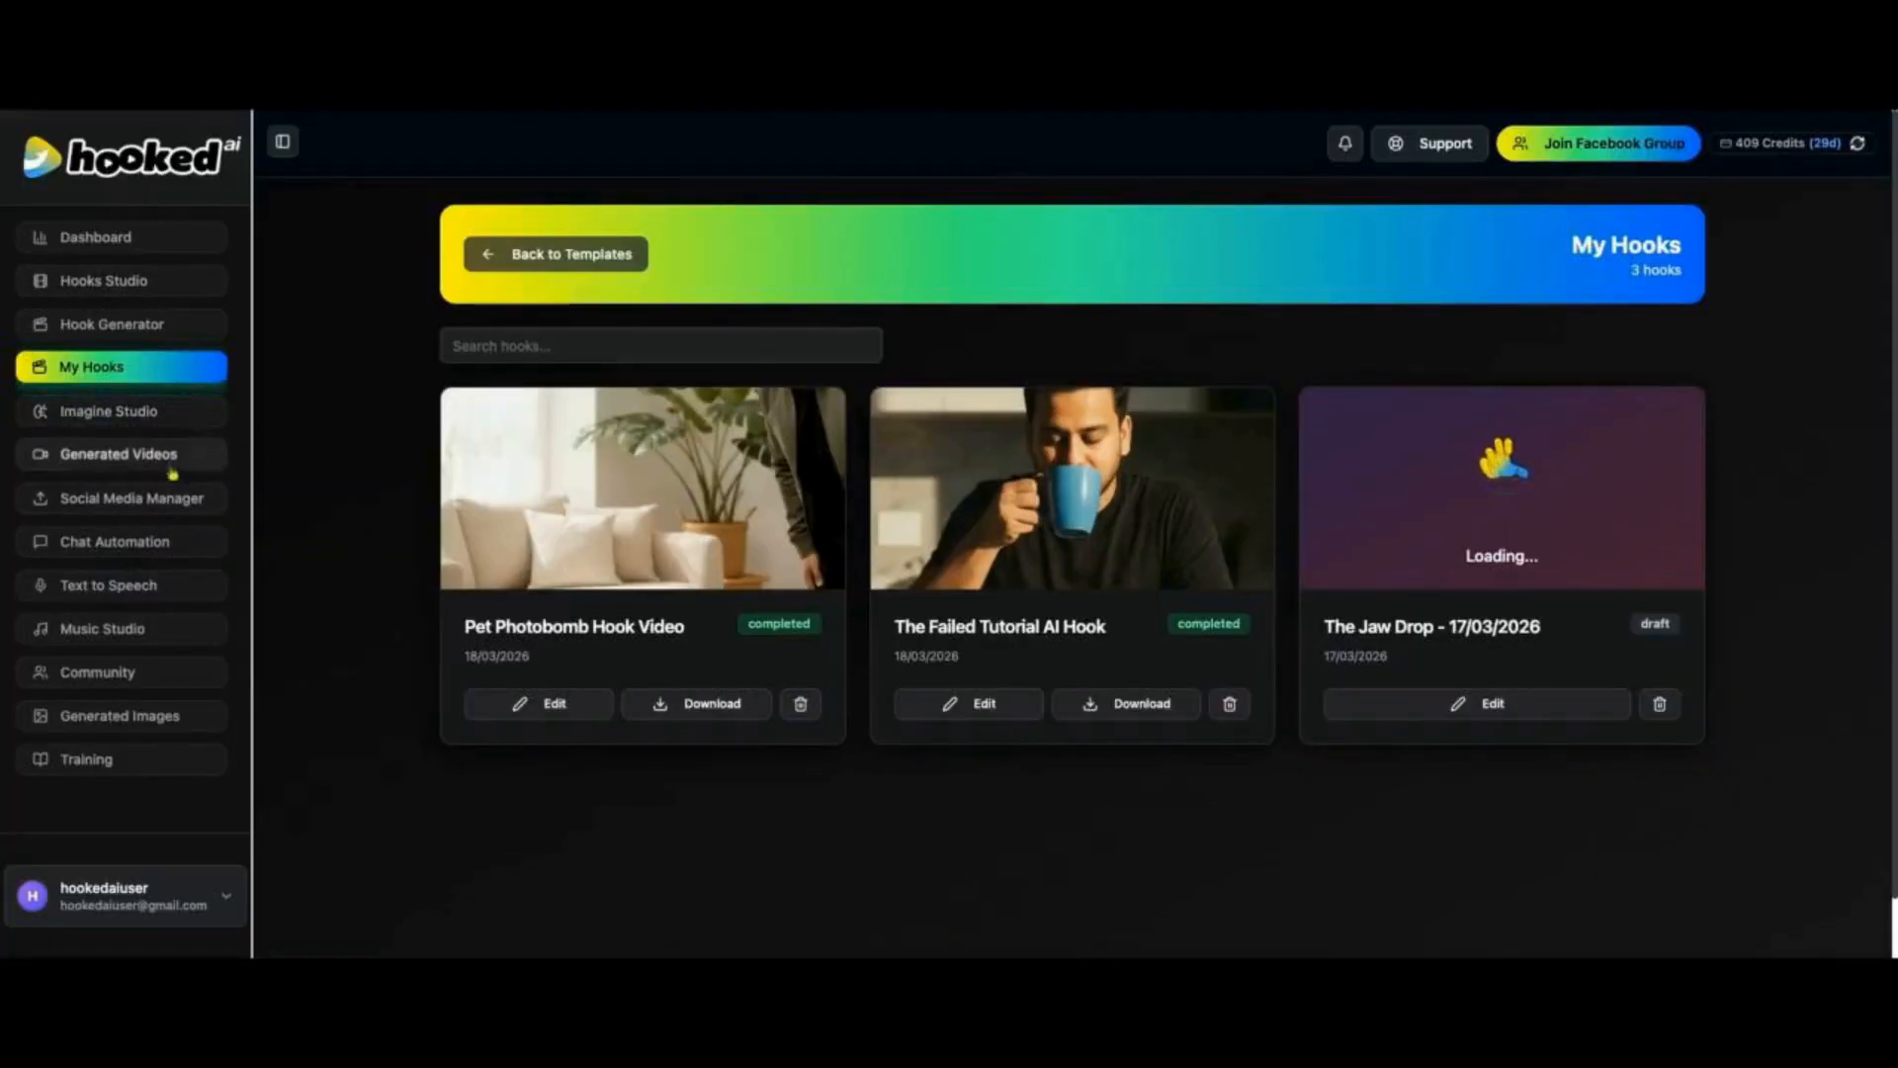
Step: Open Imagine Studio and set the persona scene to Single Model with the Pointing Finger pose
click(137, 417)
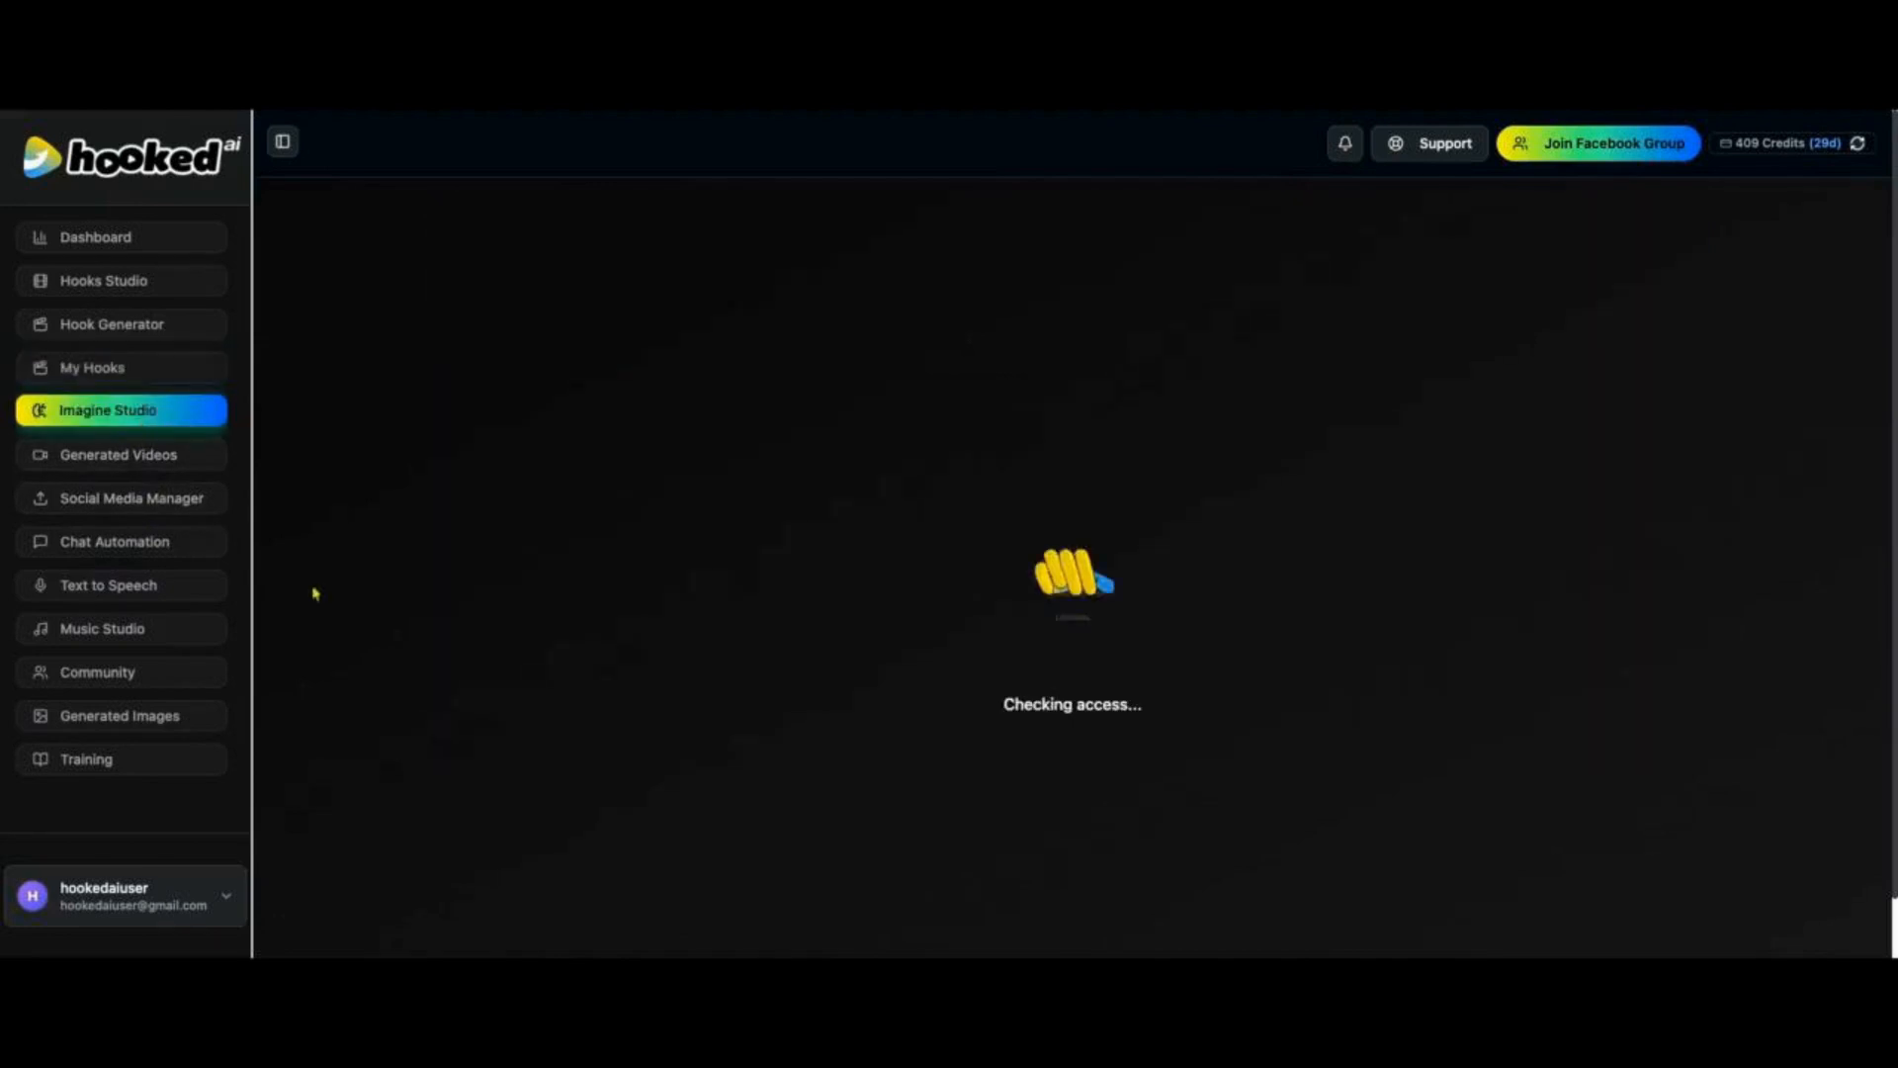
scroll(546, 639, down, 3)
scroll(547, 638, up, 3)
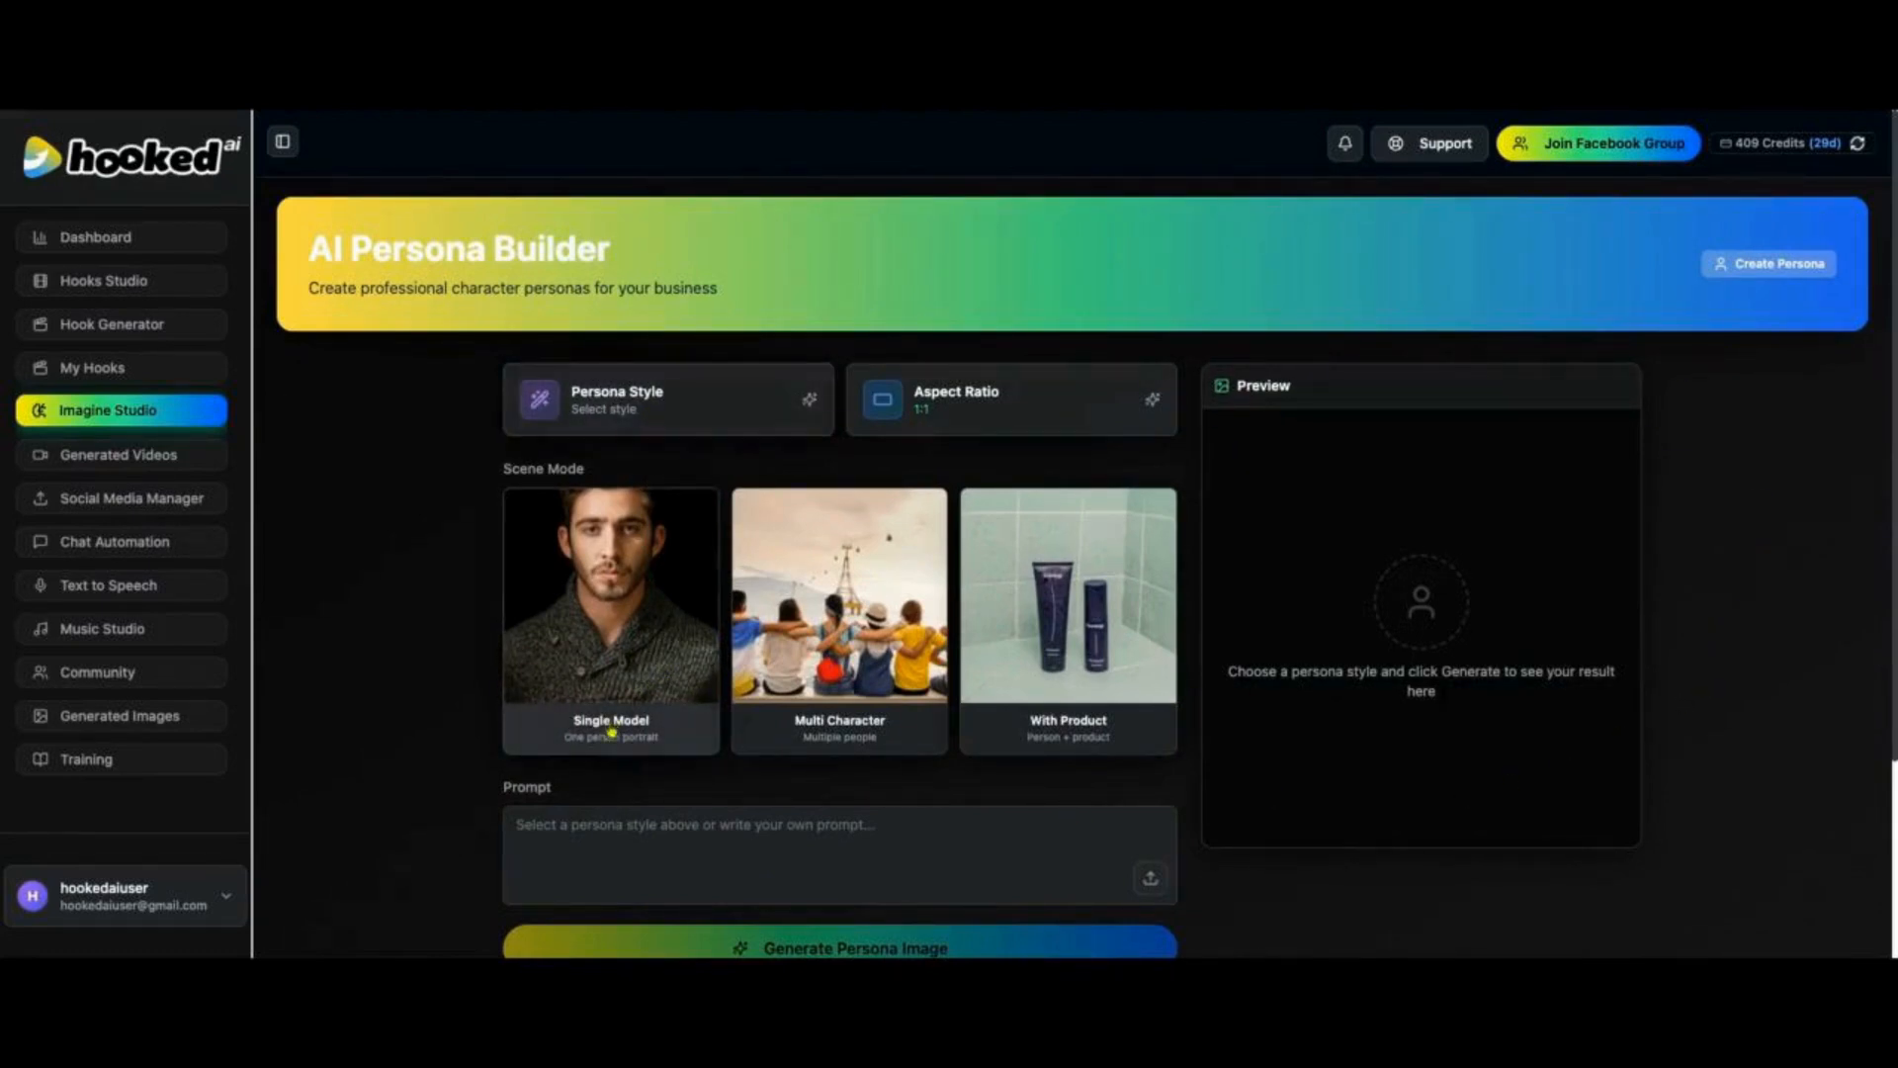
click(627, 633)
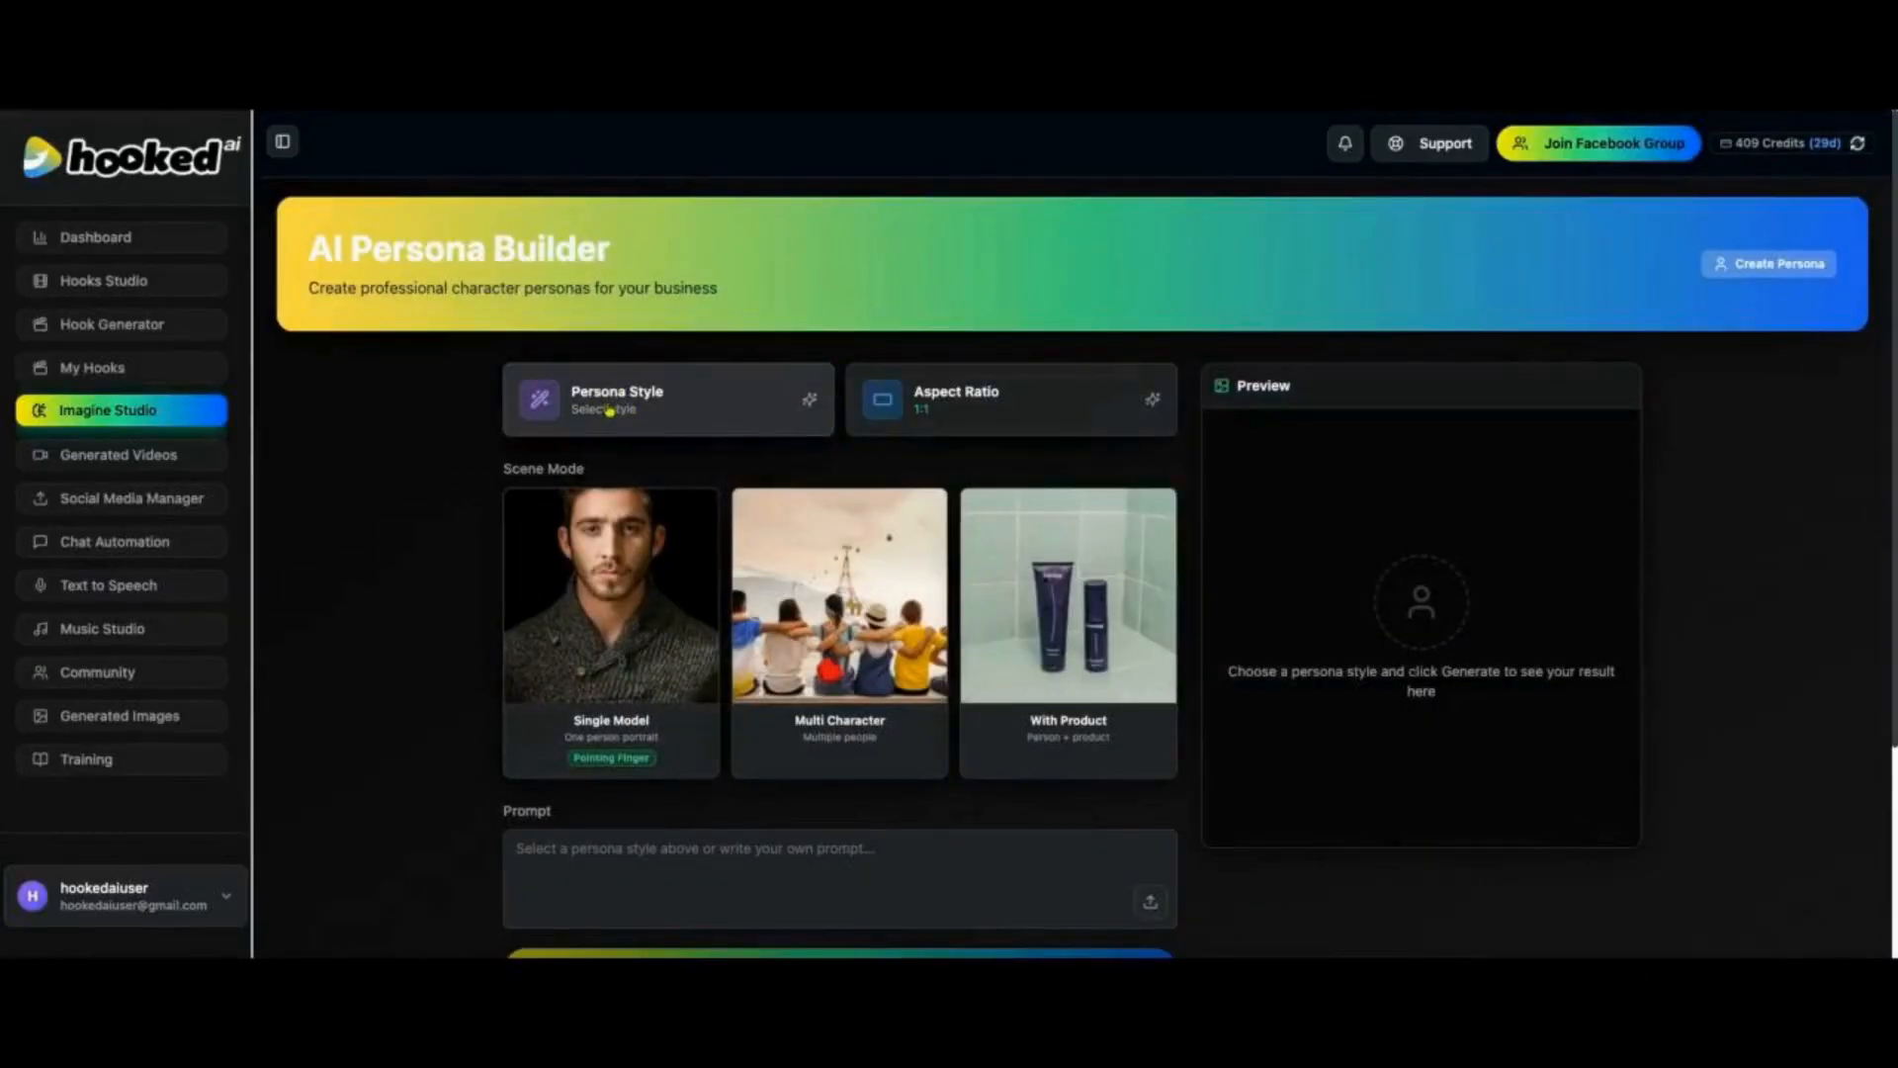
Step: Select Online Coach / Mentor as the persona style
click(609, 410)
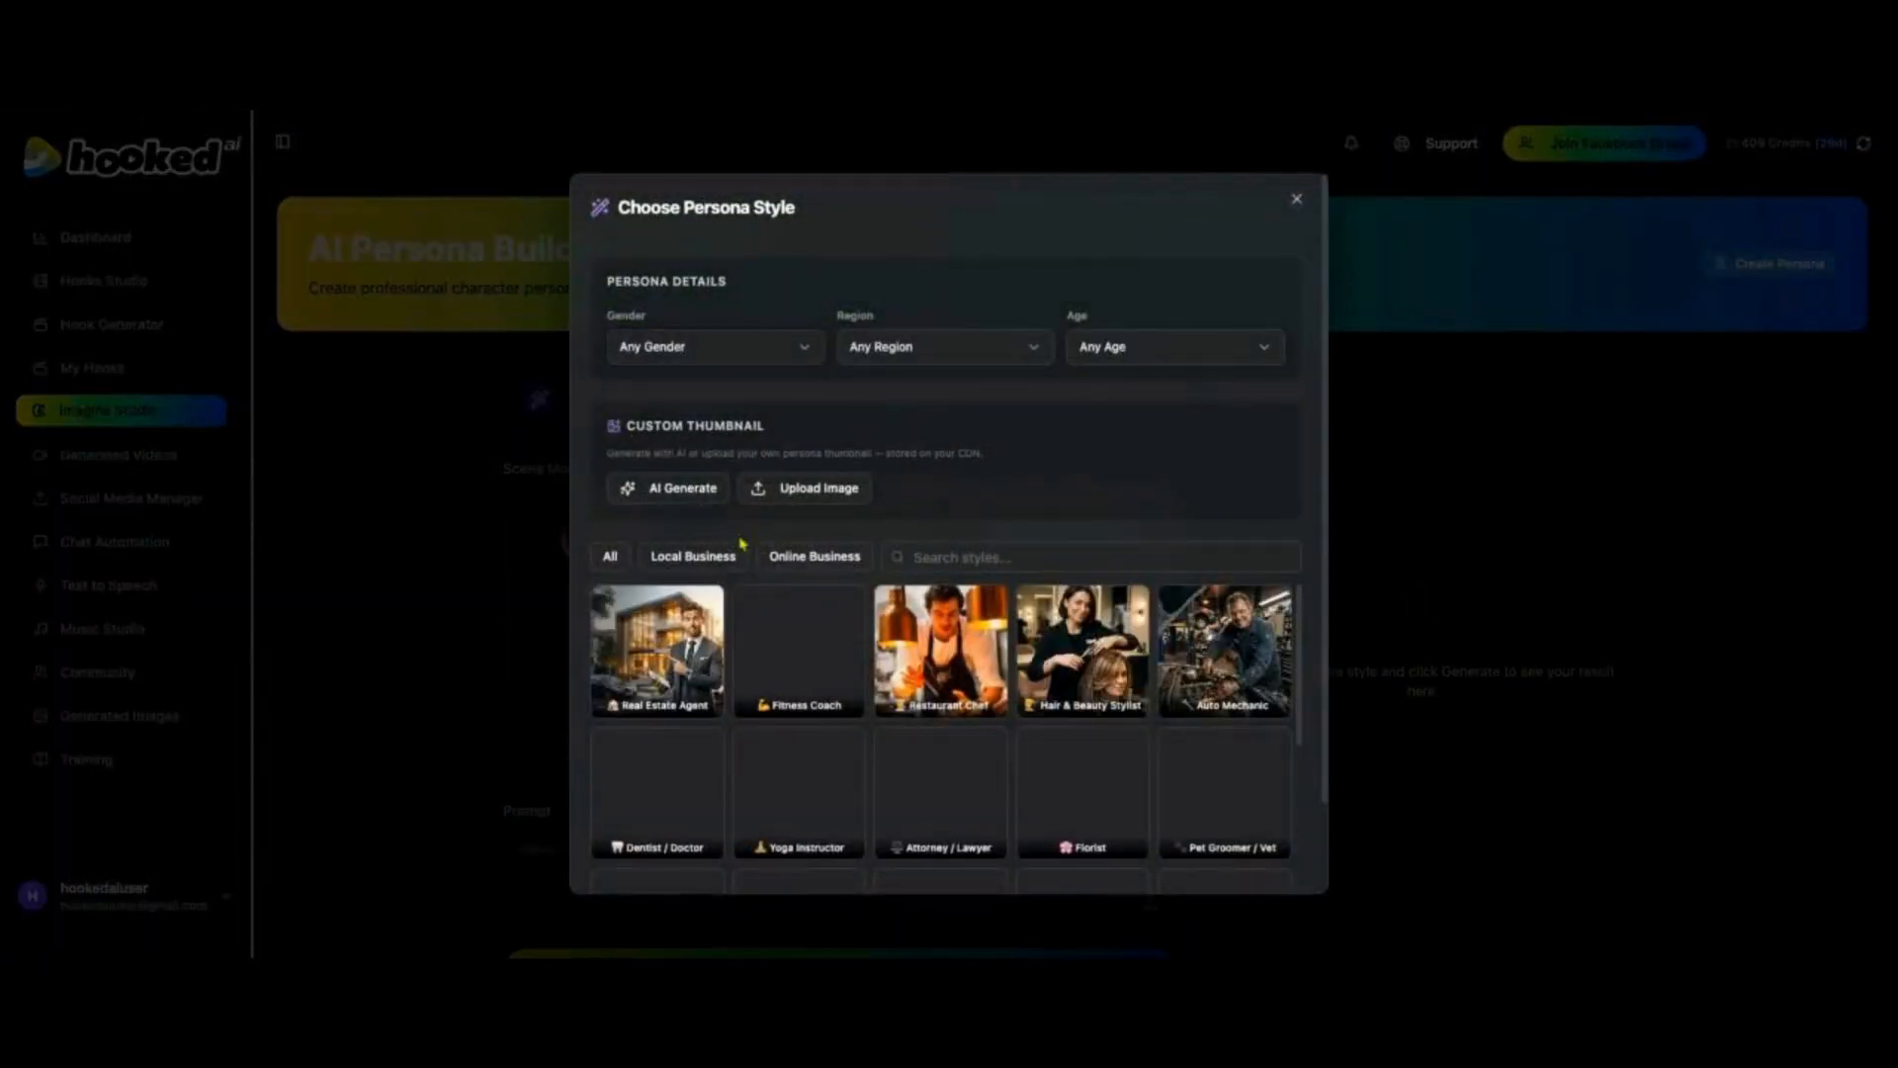
scroll(692, 692, down, 10)
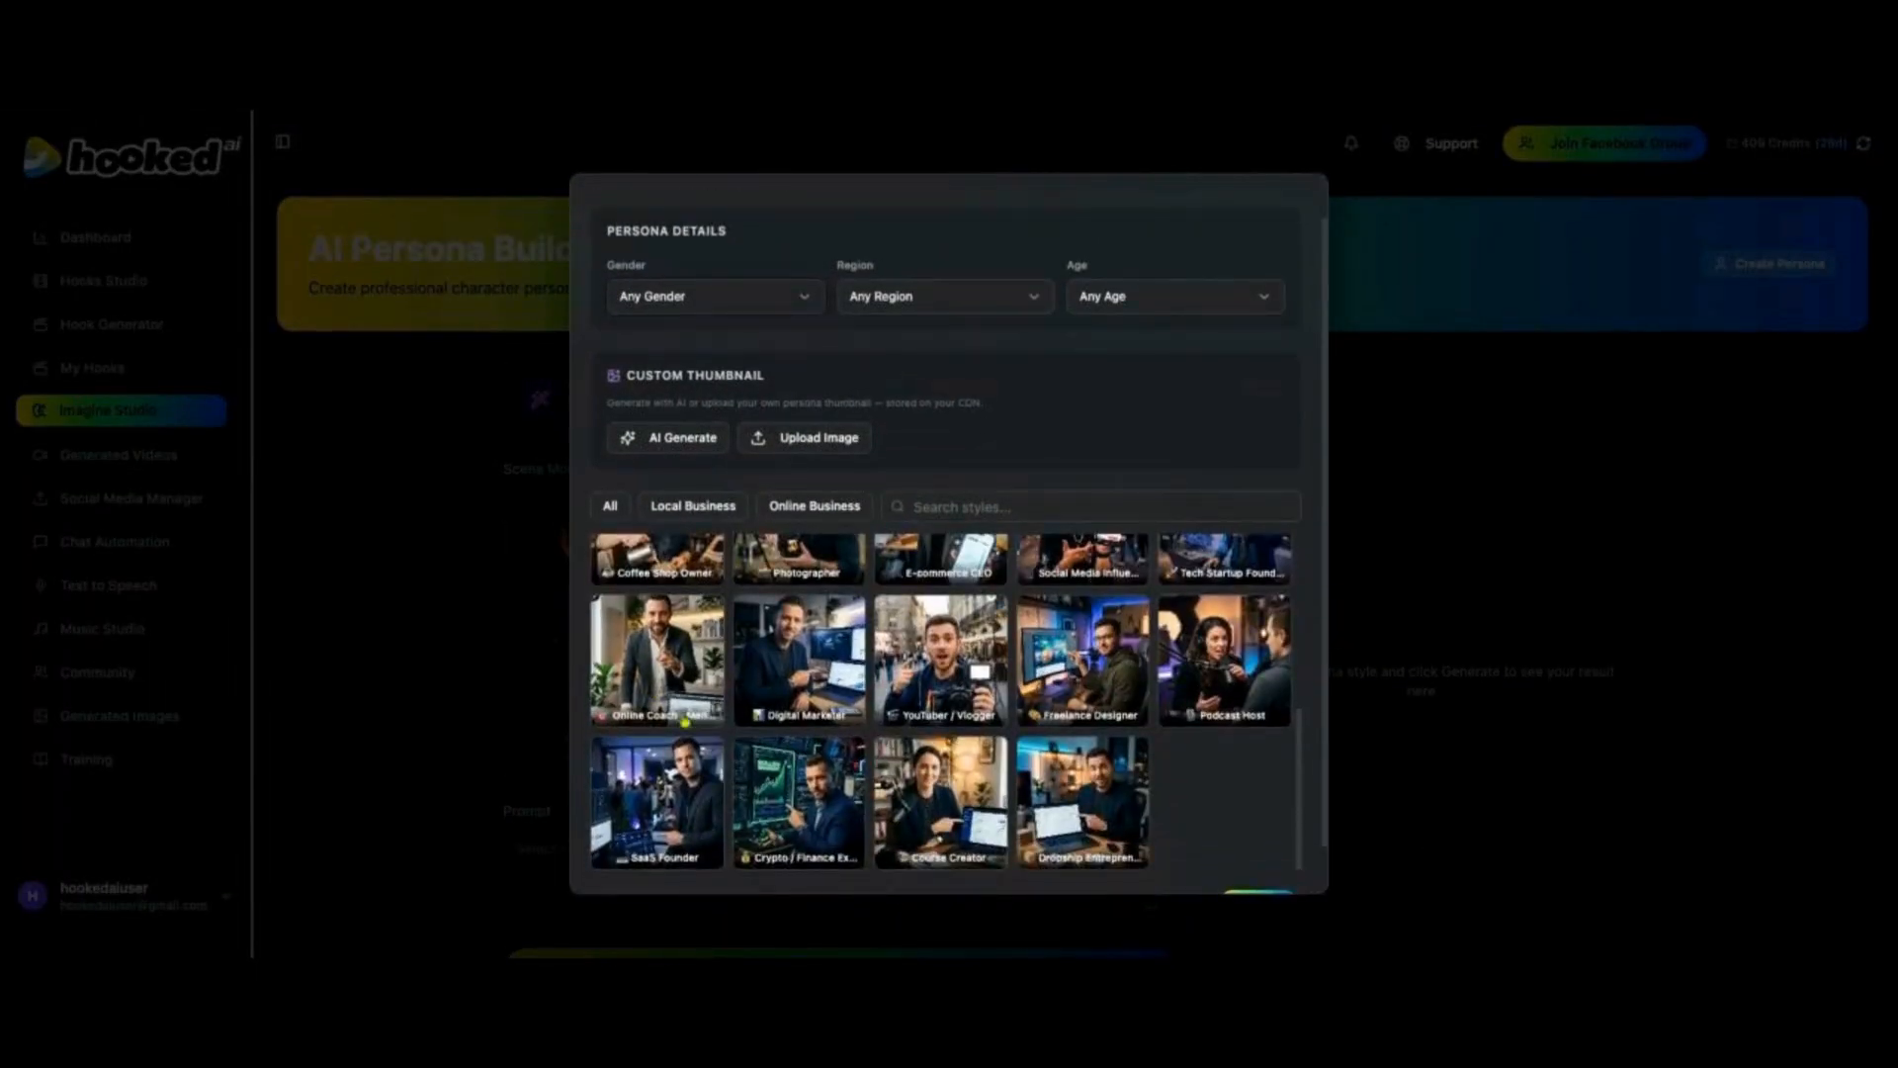
click(682, 720)
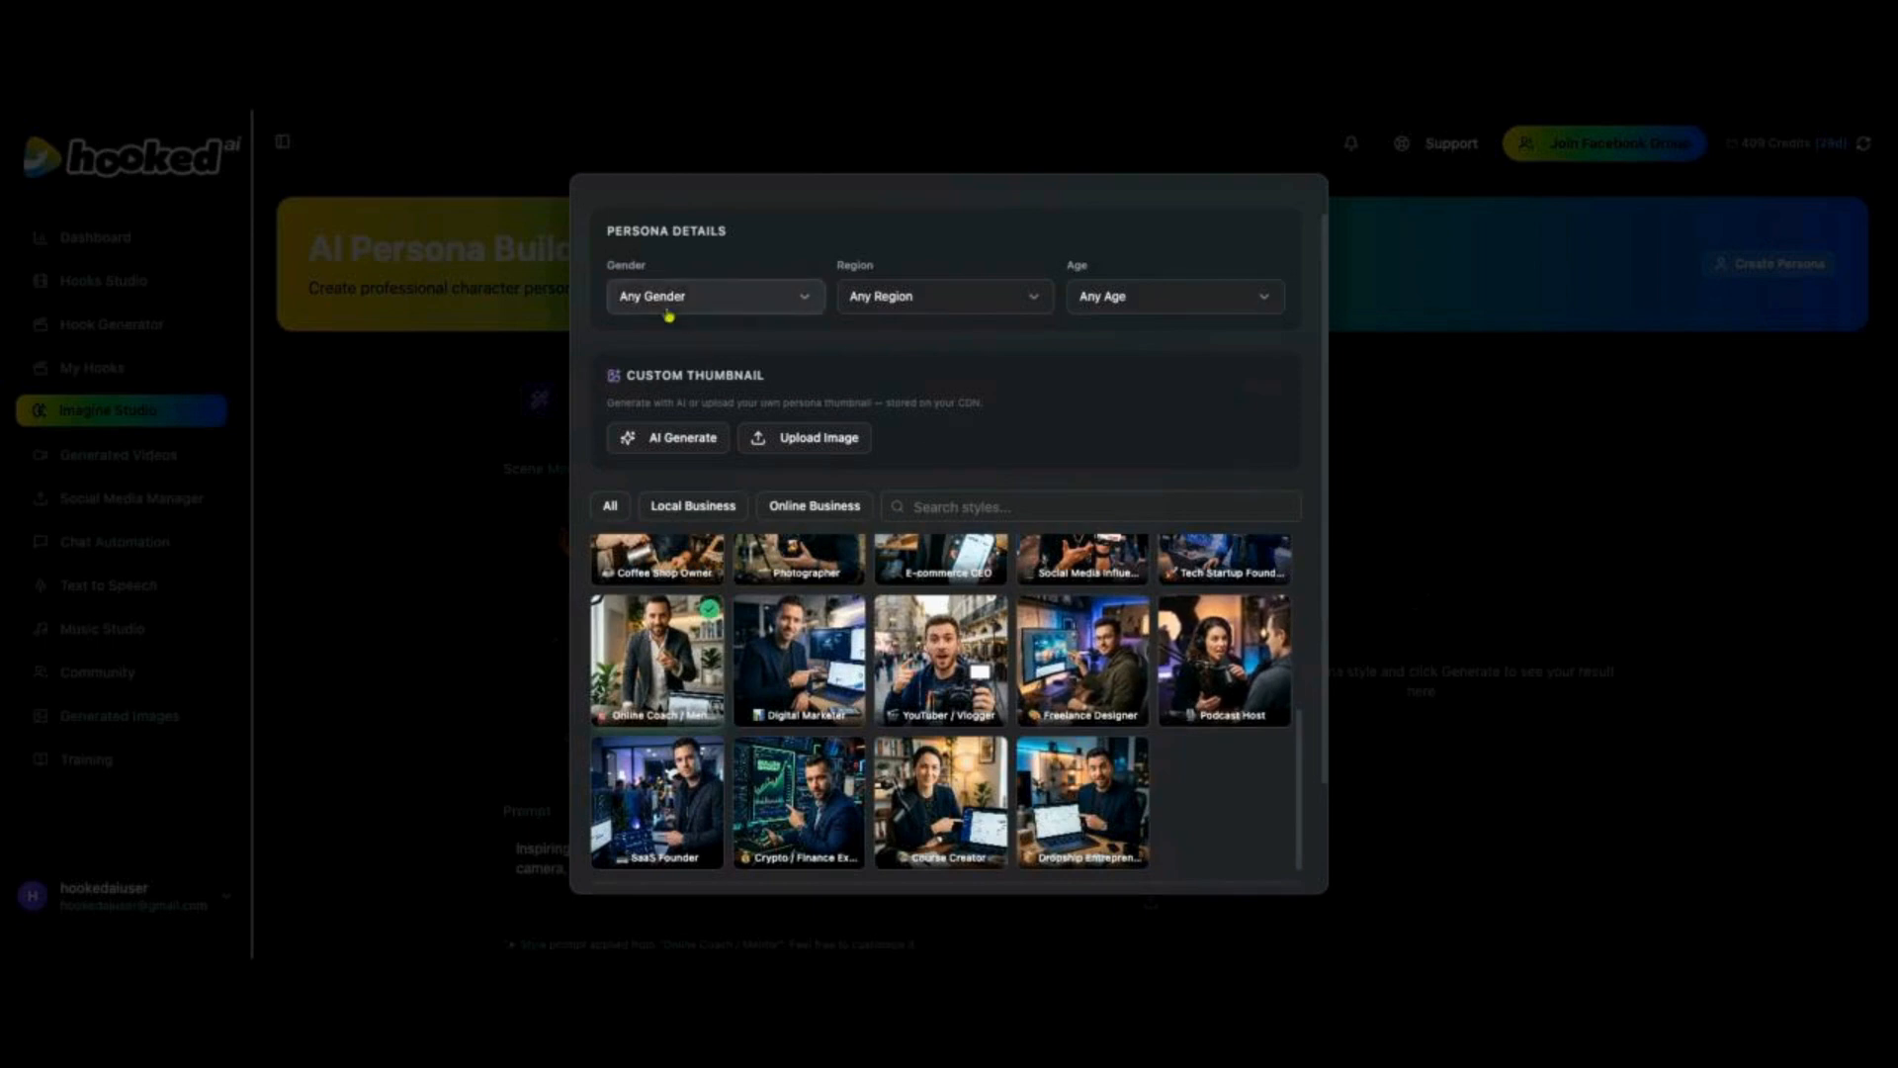
Step: Set the persona details to Male gender, American region and Mature (25–45) age
scroll(669, 315, up, 1)
click(732, 346)
click(692, 425)
click(929, 347)
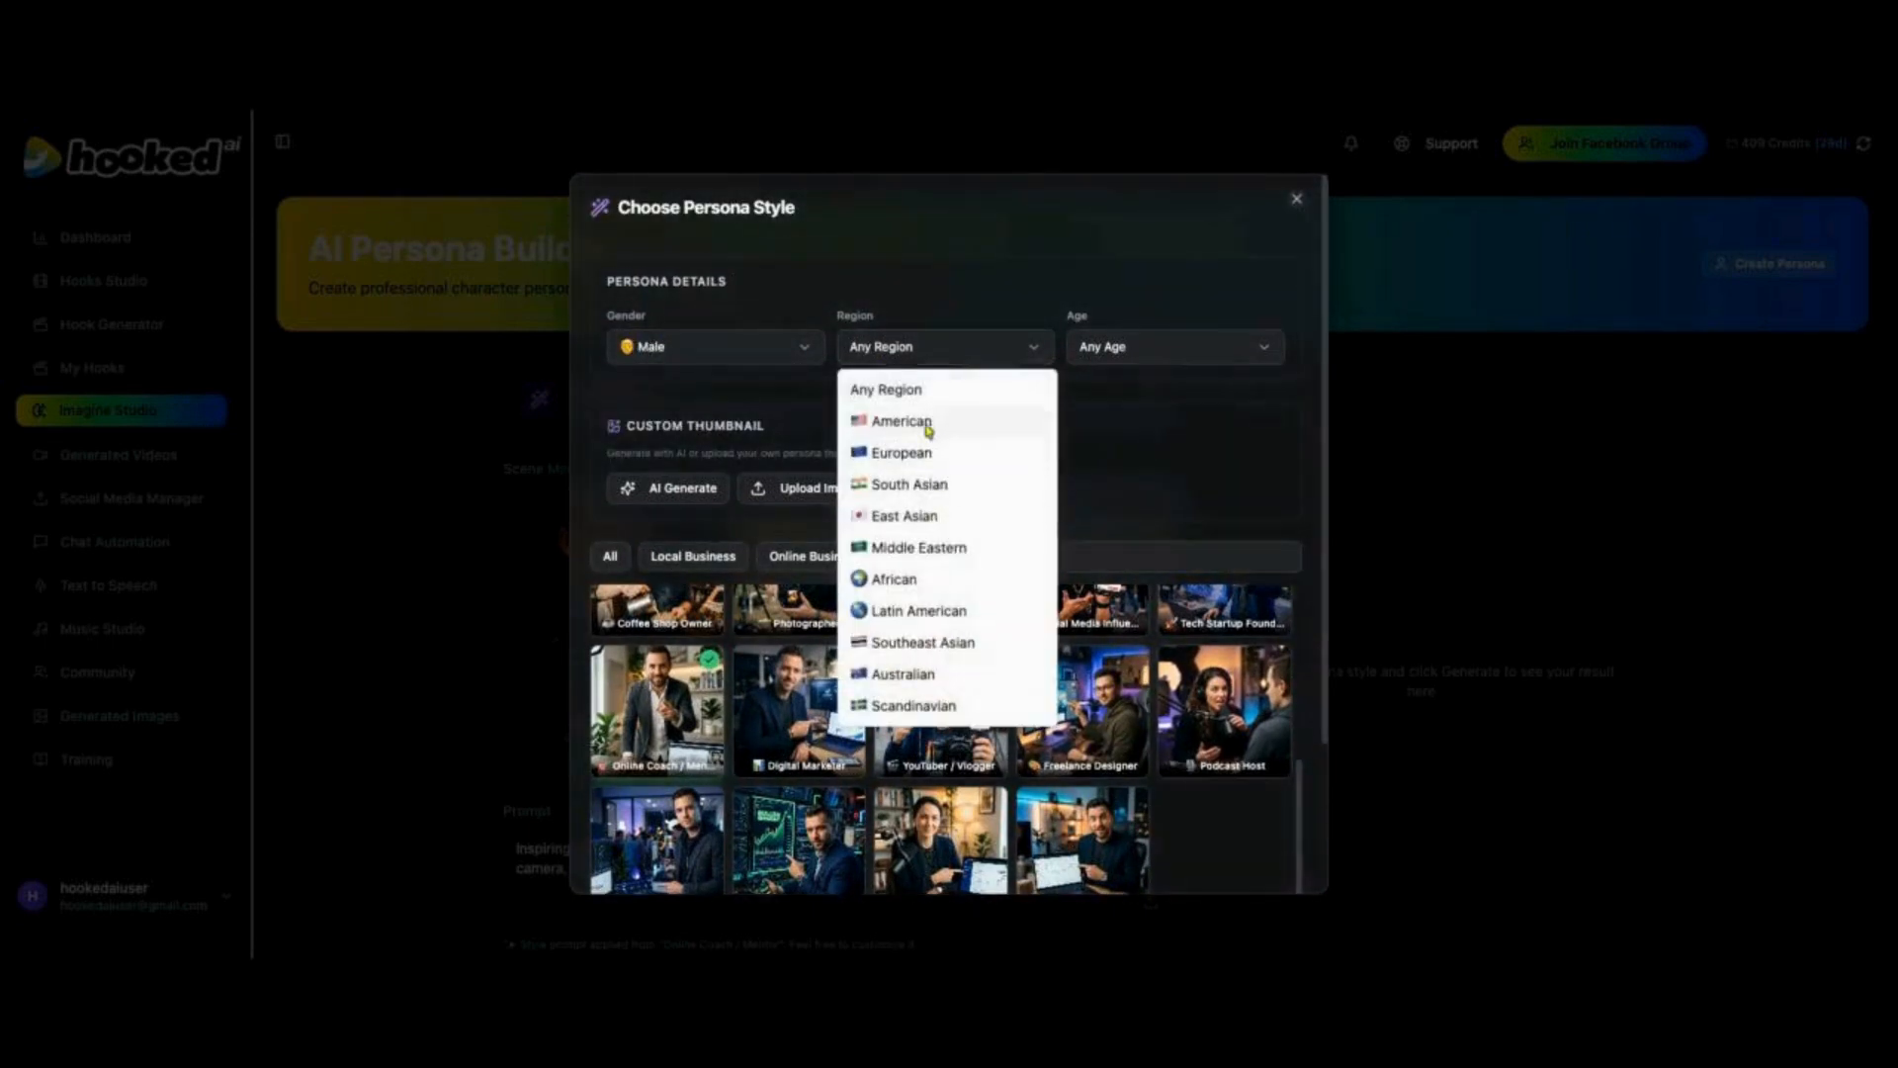
click(929, 423)
click(1187, 351)
click(1164, 486)
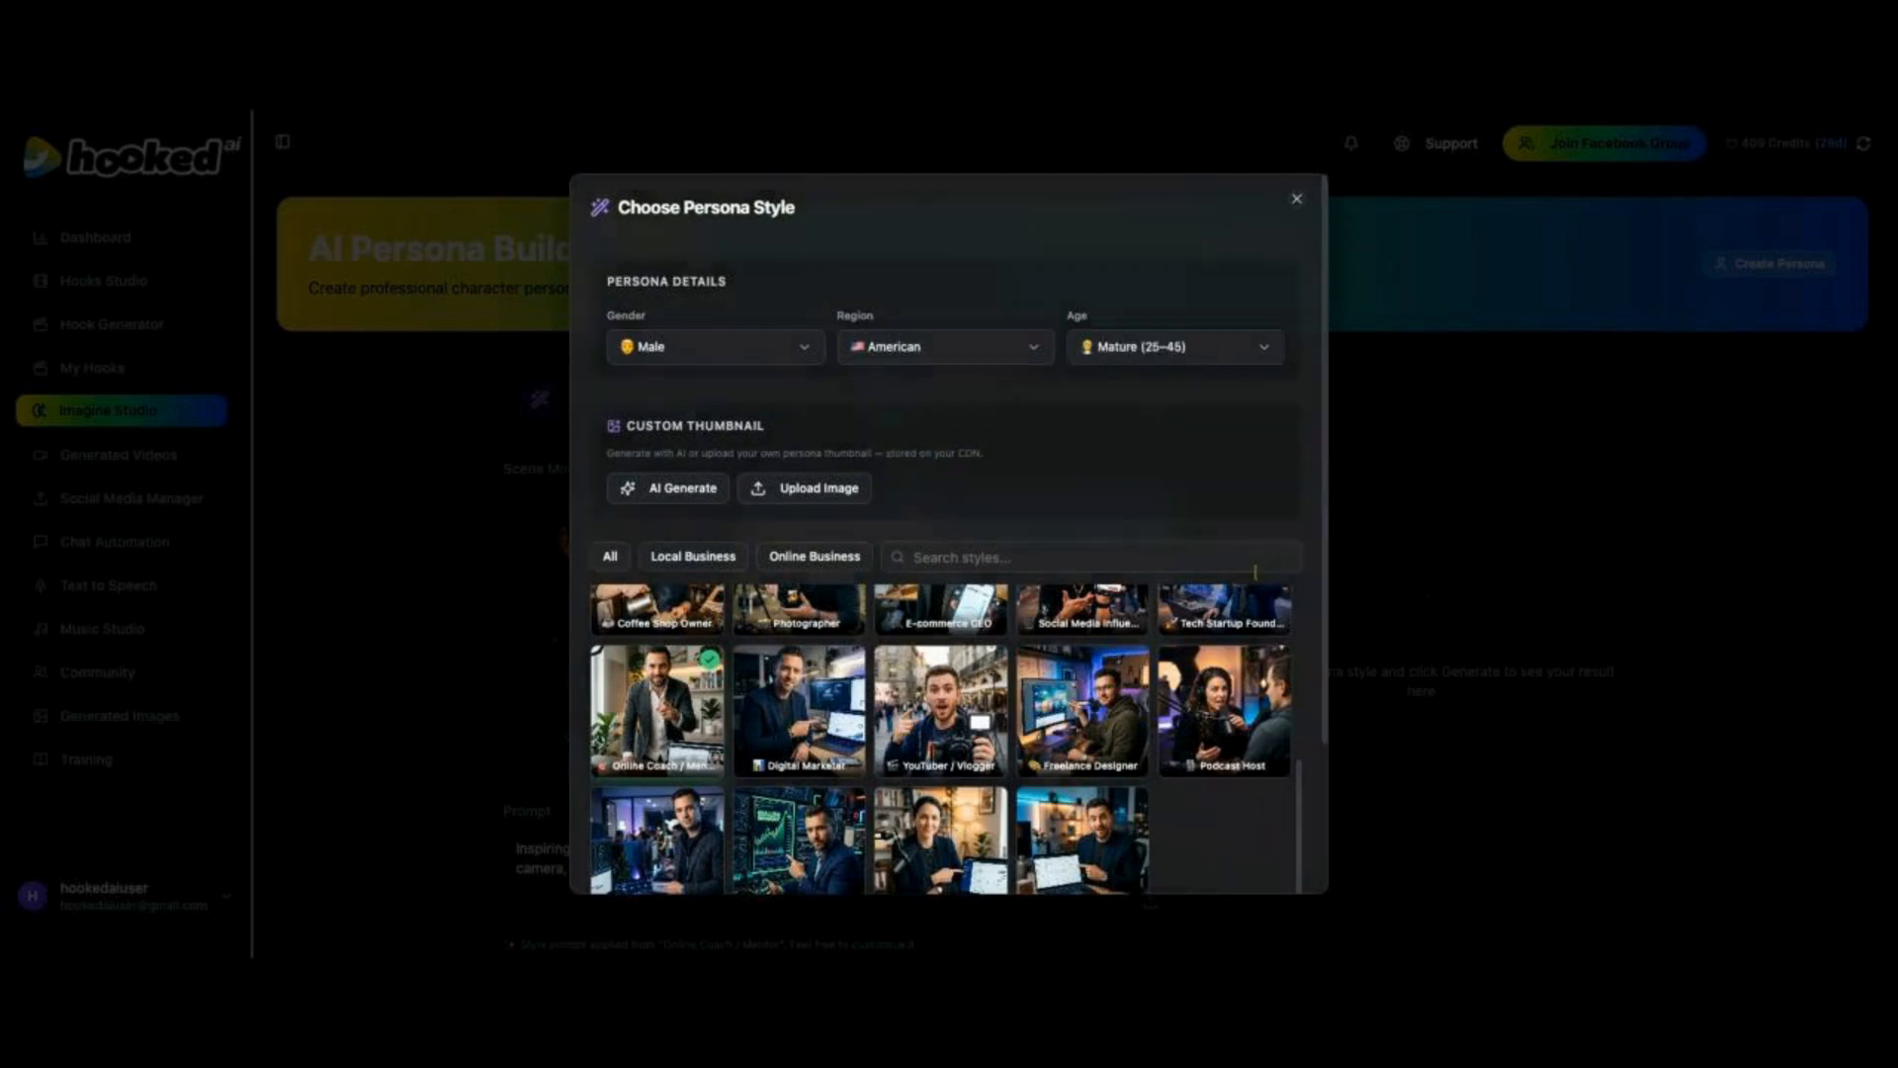
Step: Apply the persona style settings and generate the persona image
scroll(1251, 534, down, 3)
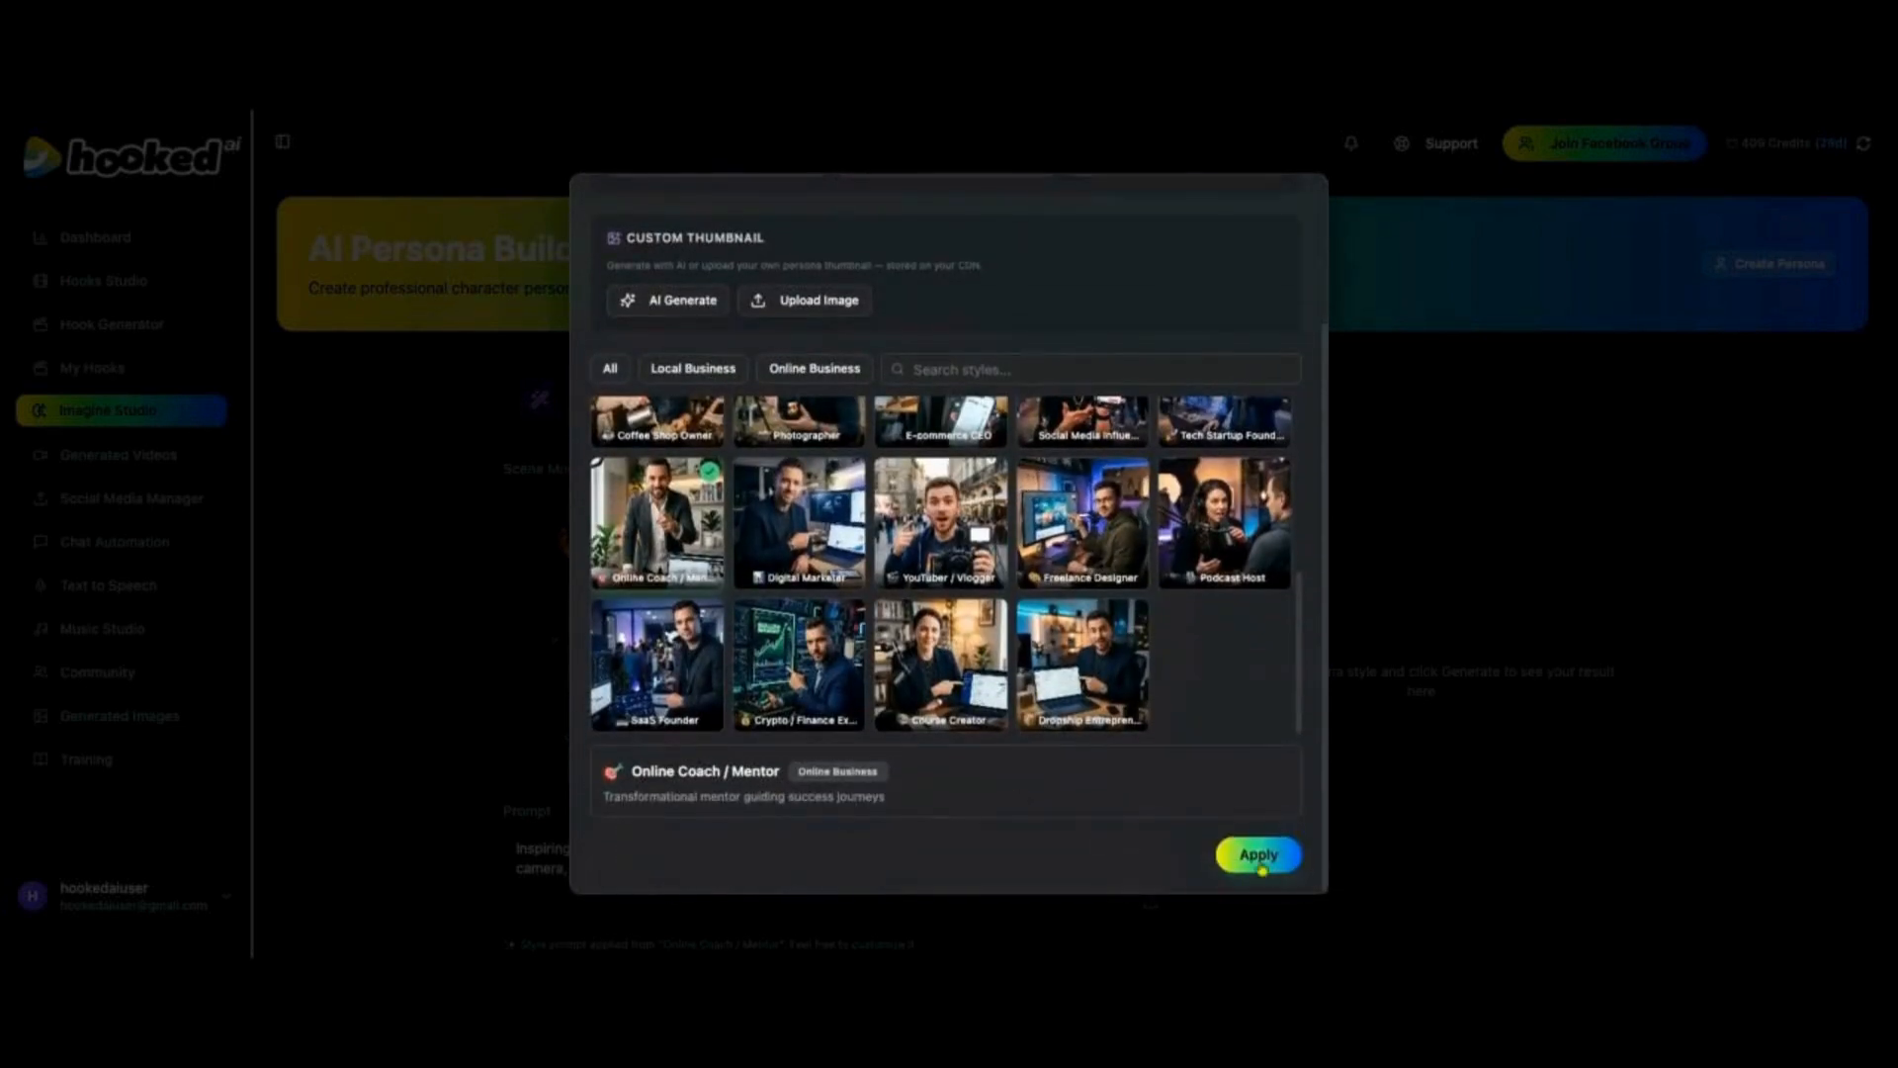
click(1266, 864)
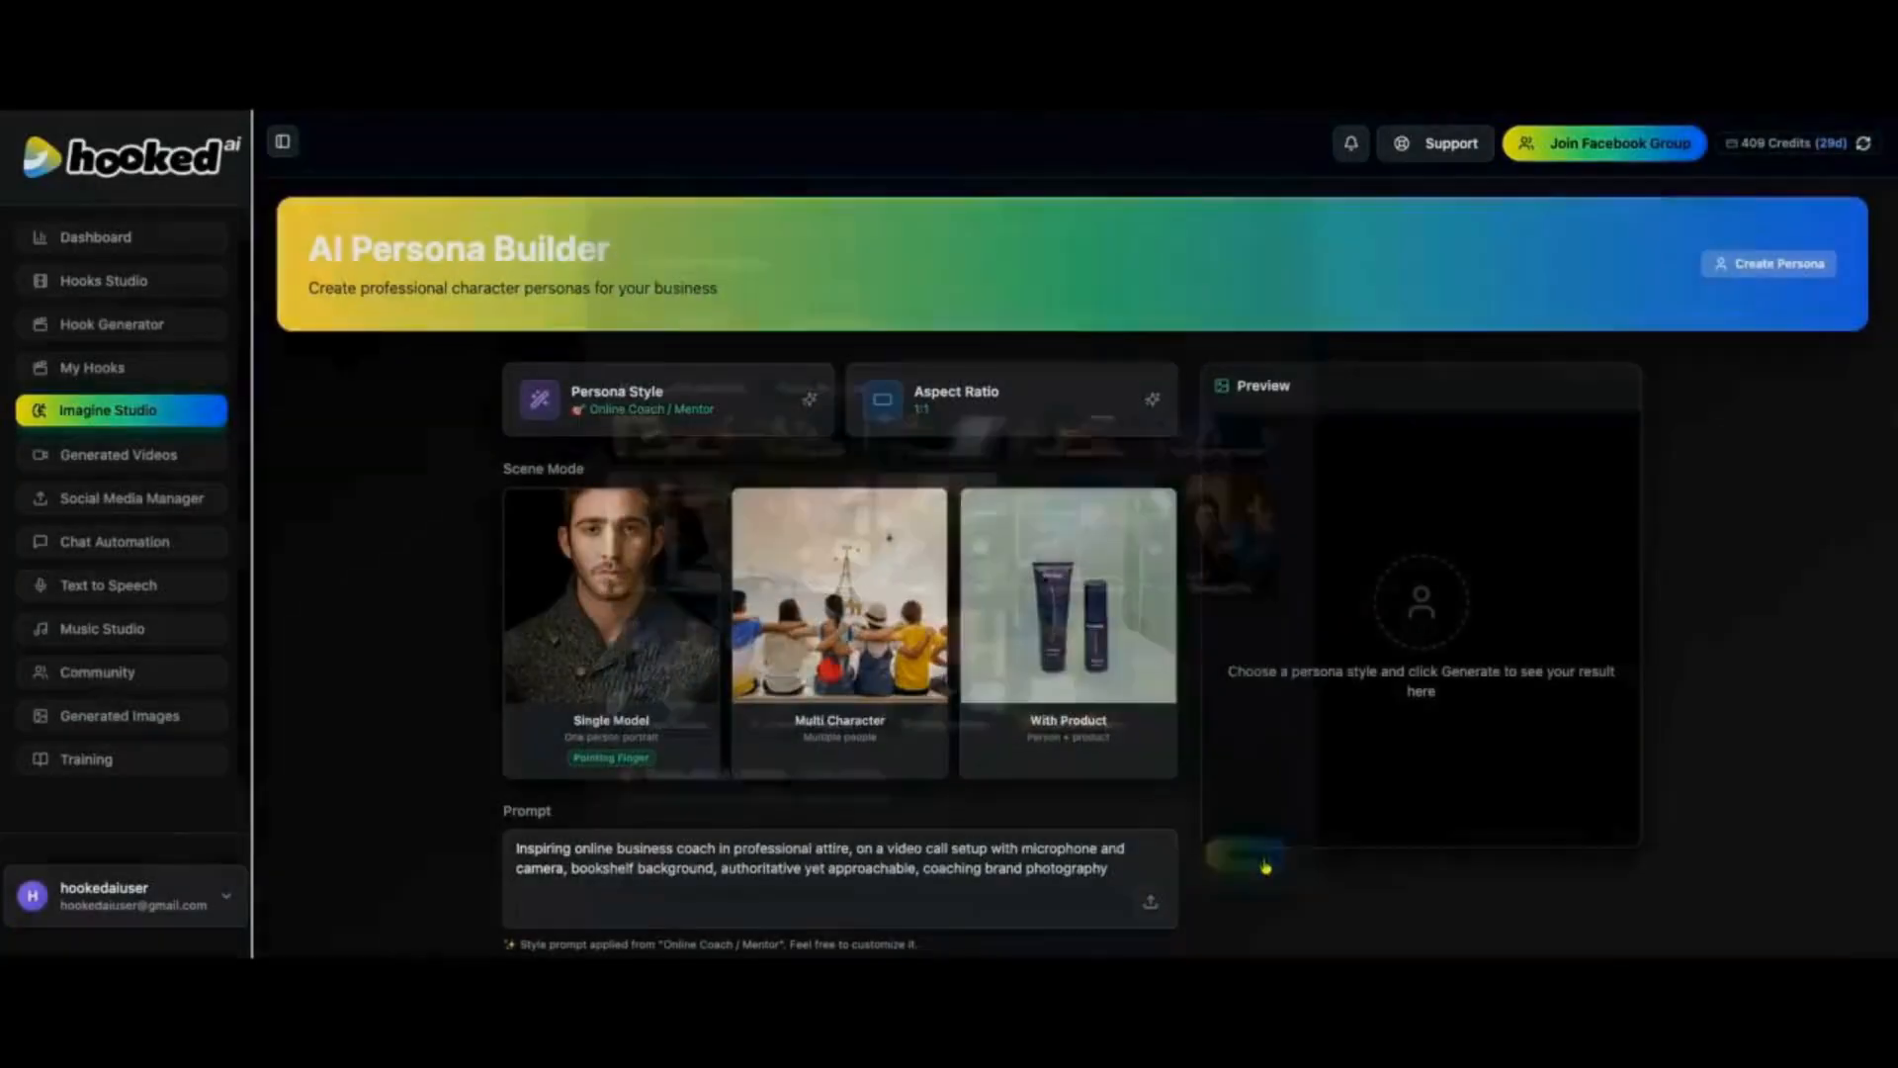
scroll(692, 791, down, 2)
click(776, 791)
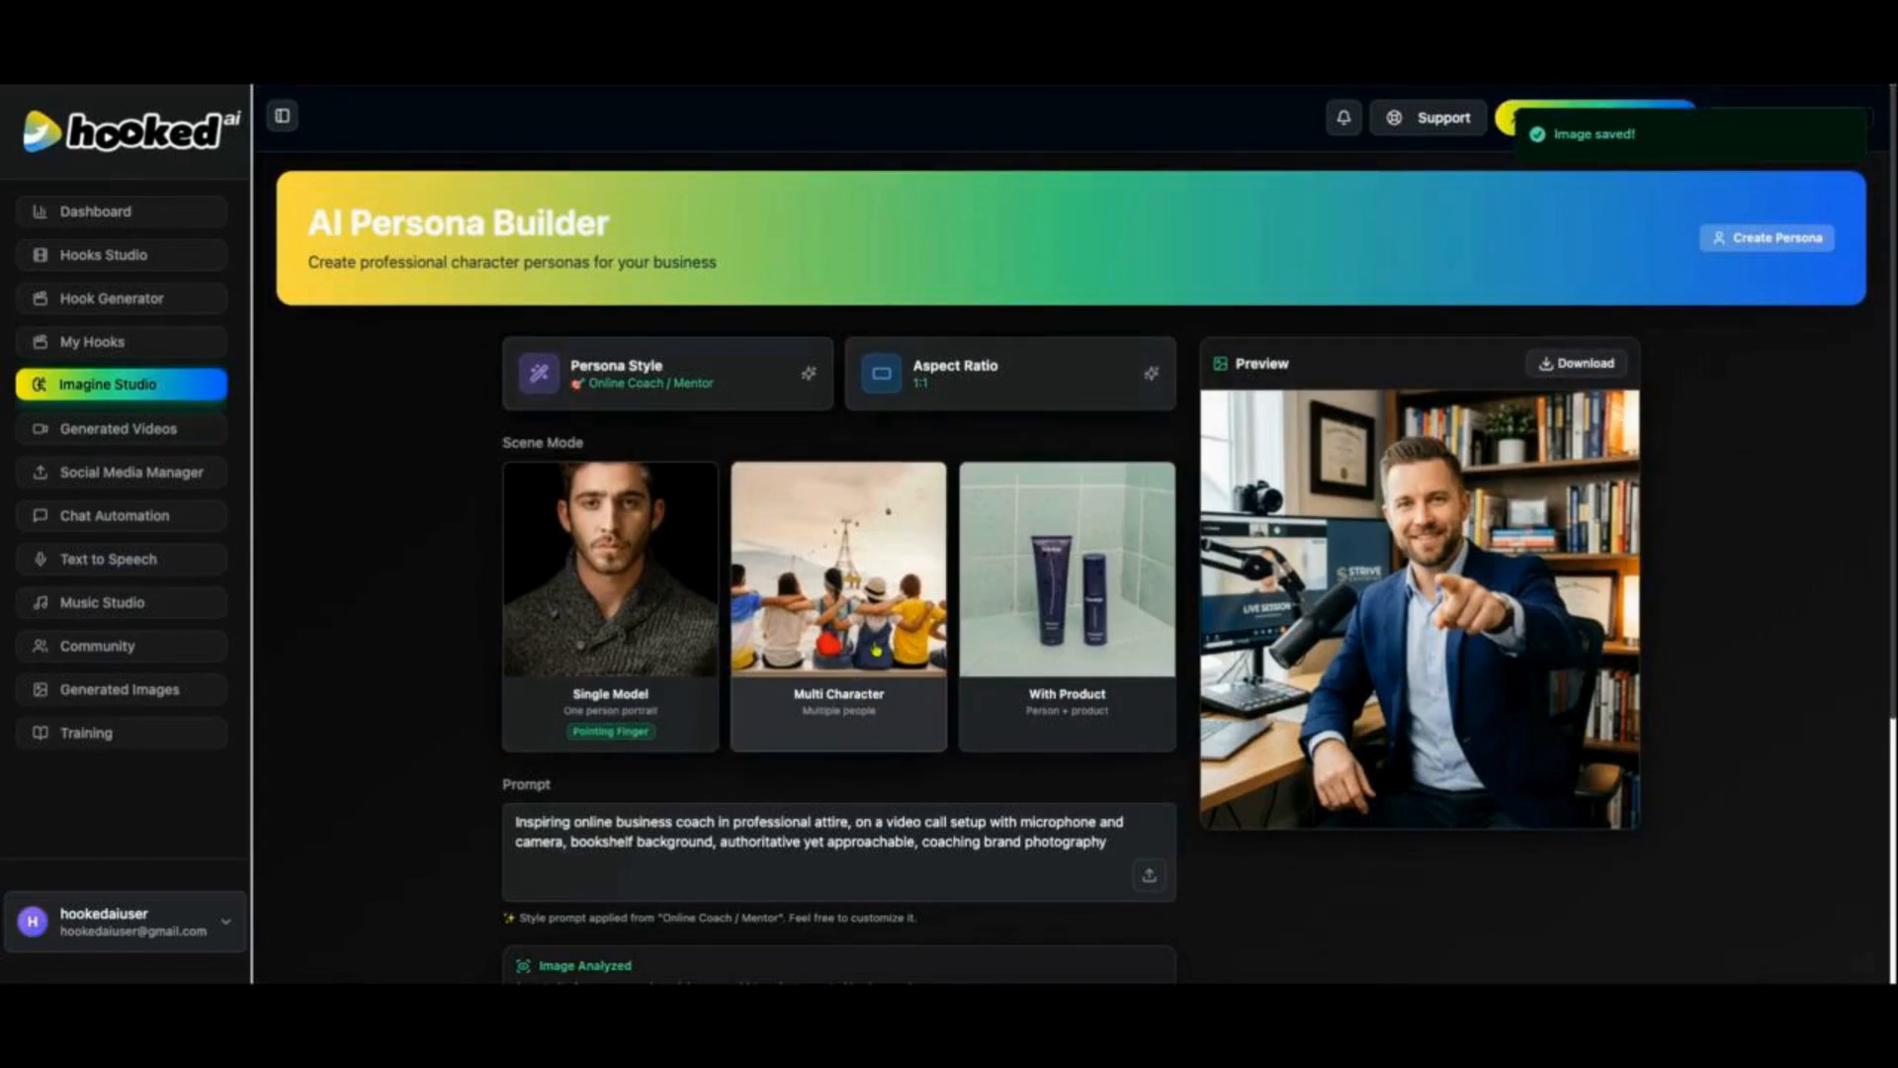
Step: Look over the Multi Character poses and close them without applying one
click(876, 650)
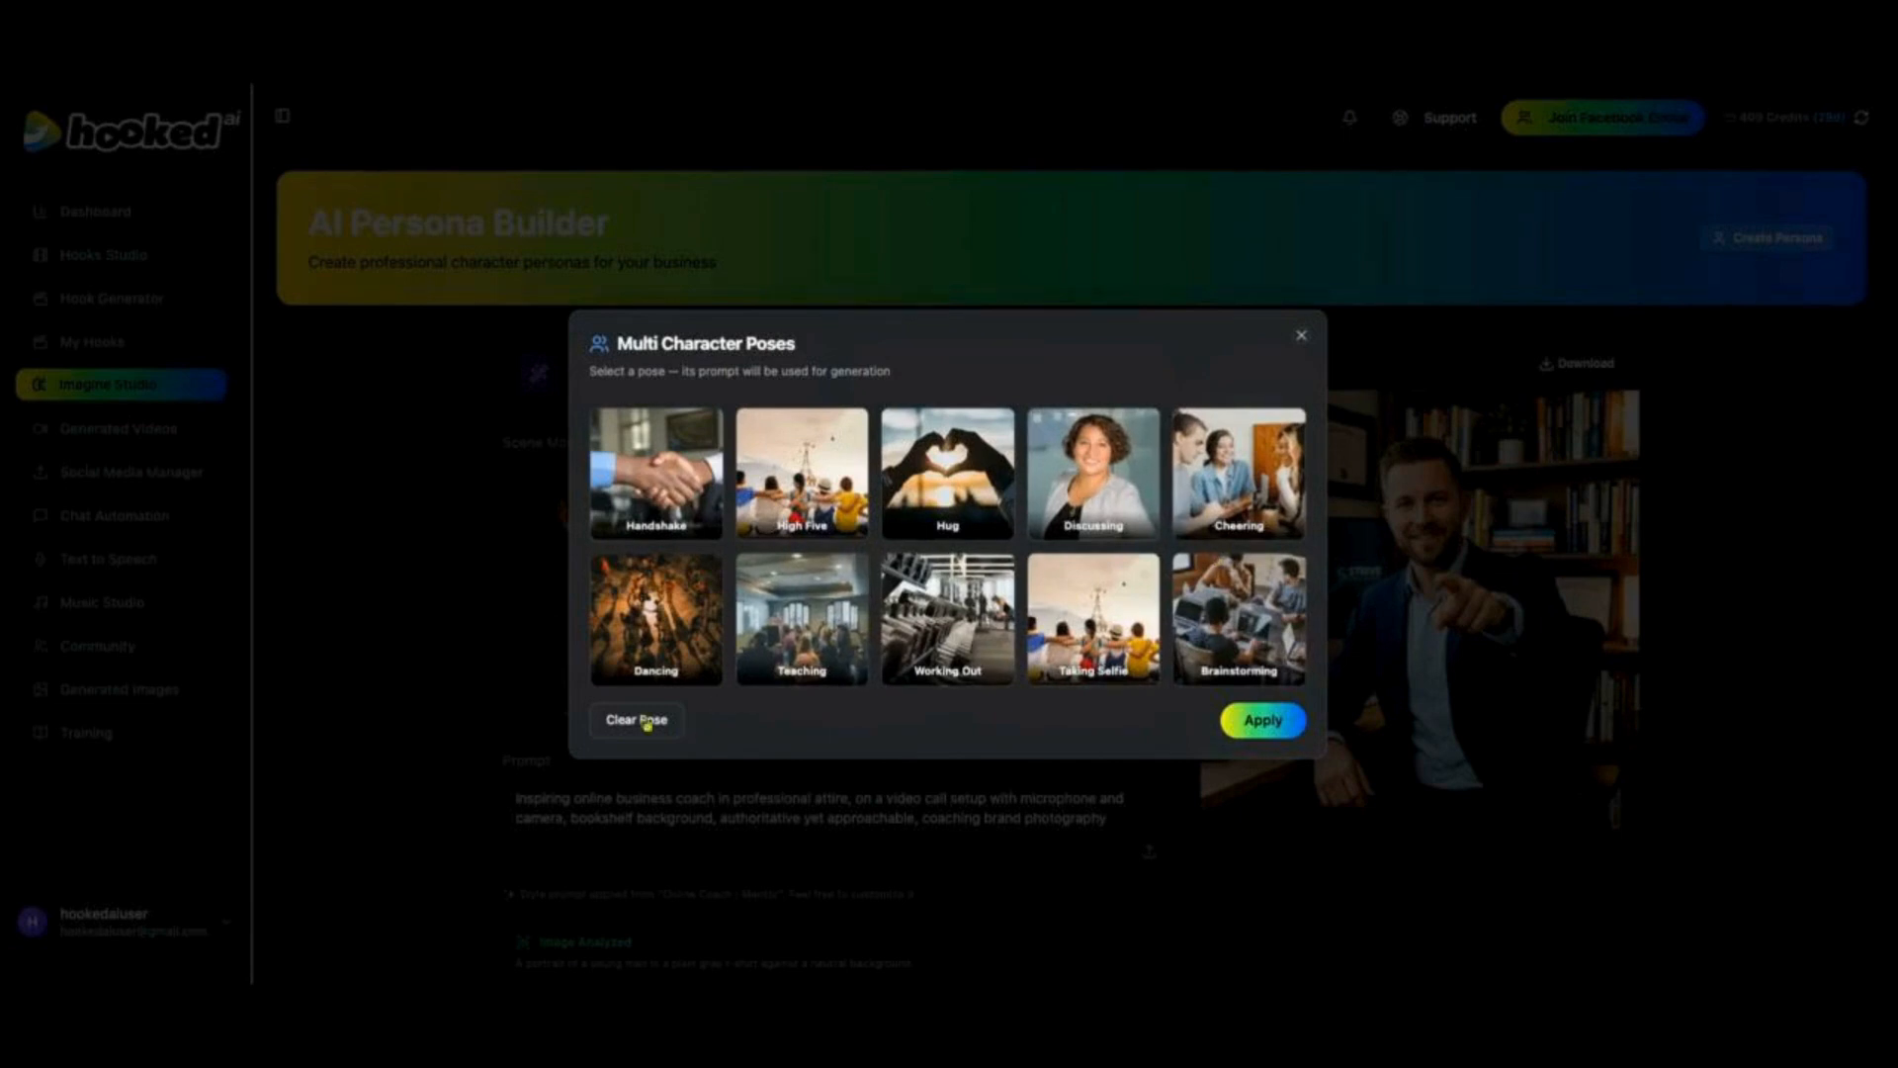
click(1301, 335)
scroll(633, 554, down, 1)
scroll(553, 633, up, 1)
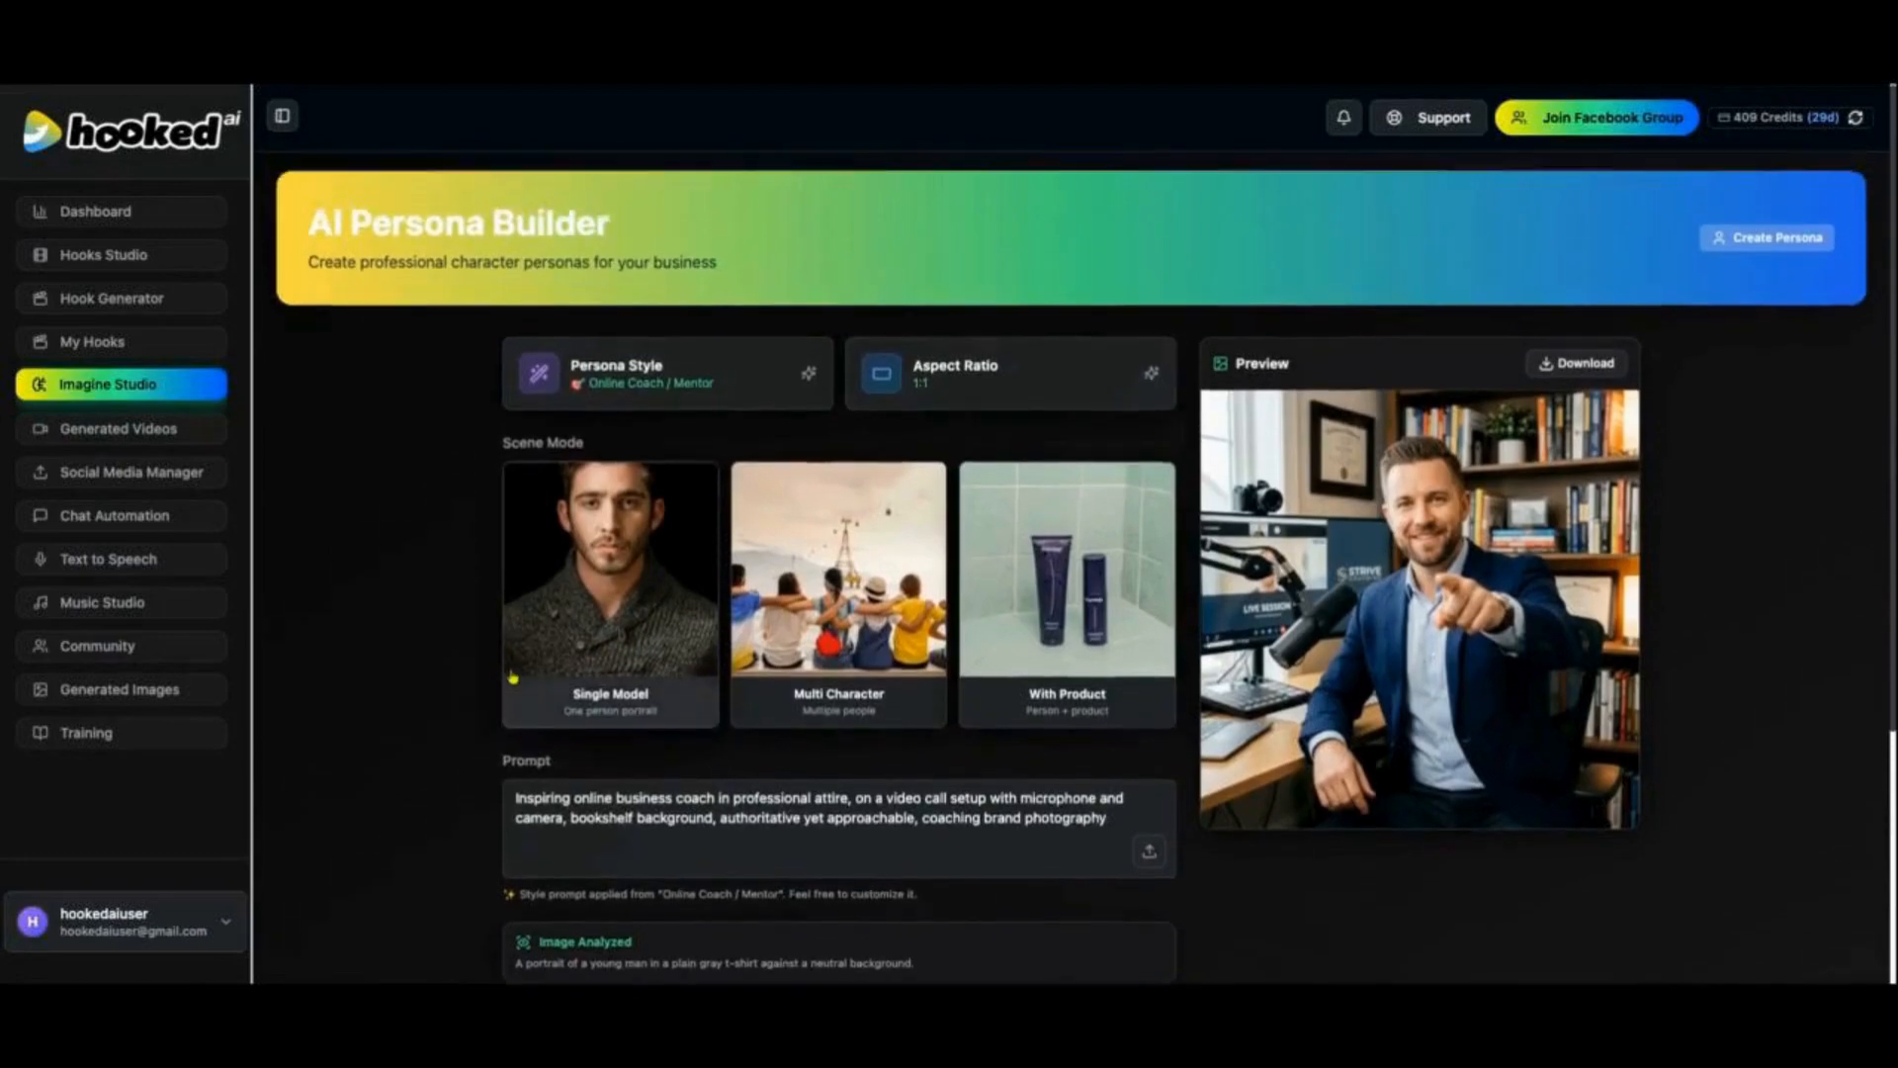
Step: Attach both recently uploaded photos, the man in the green jacket and the man in the gray t-shirt, to the persona prompt
scroll(513, 667, down, 4)
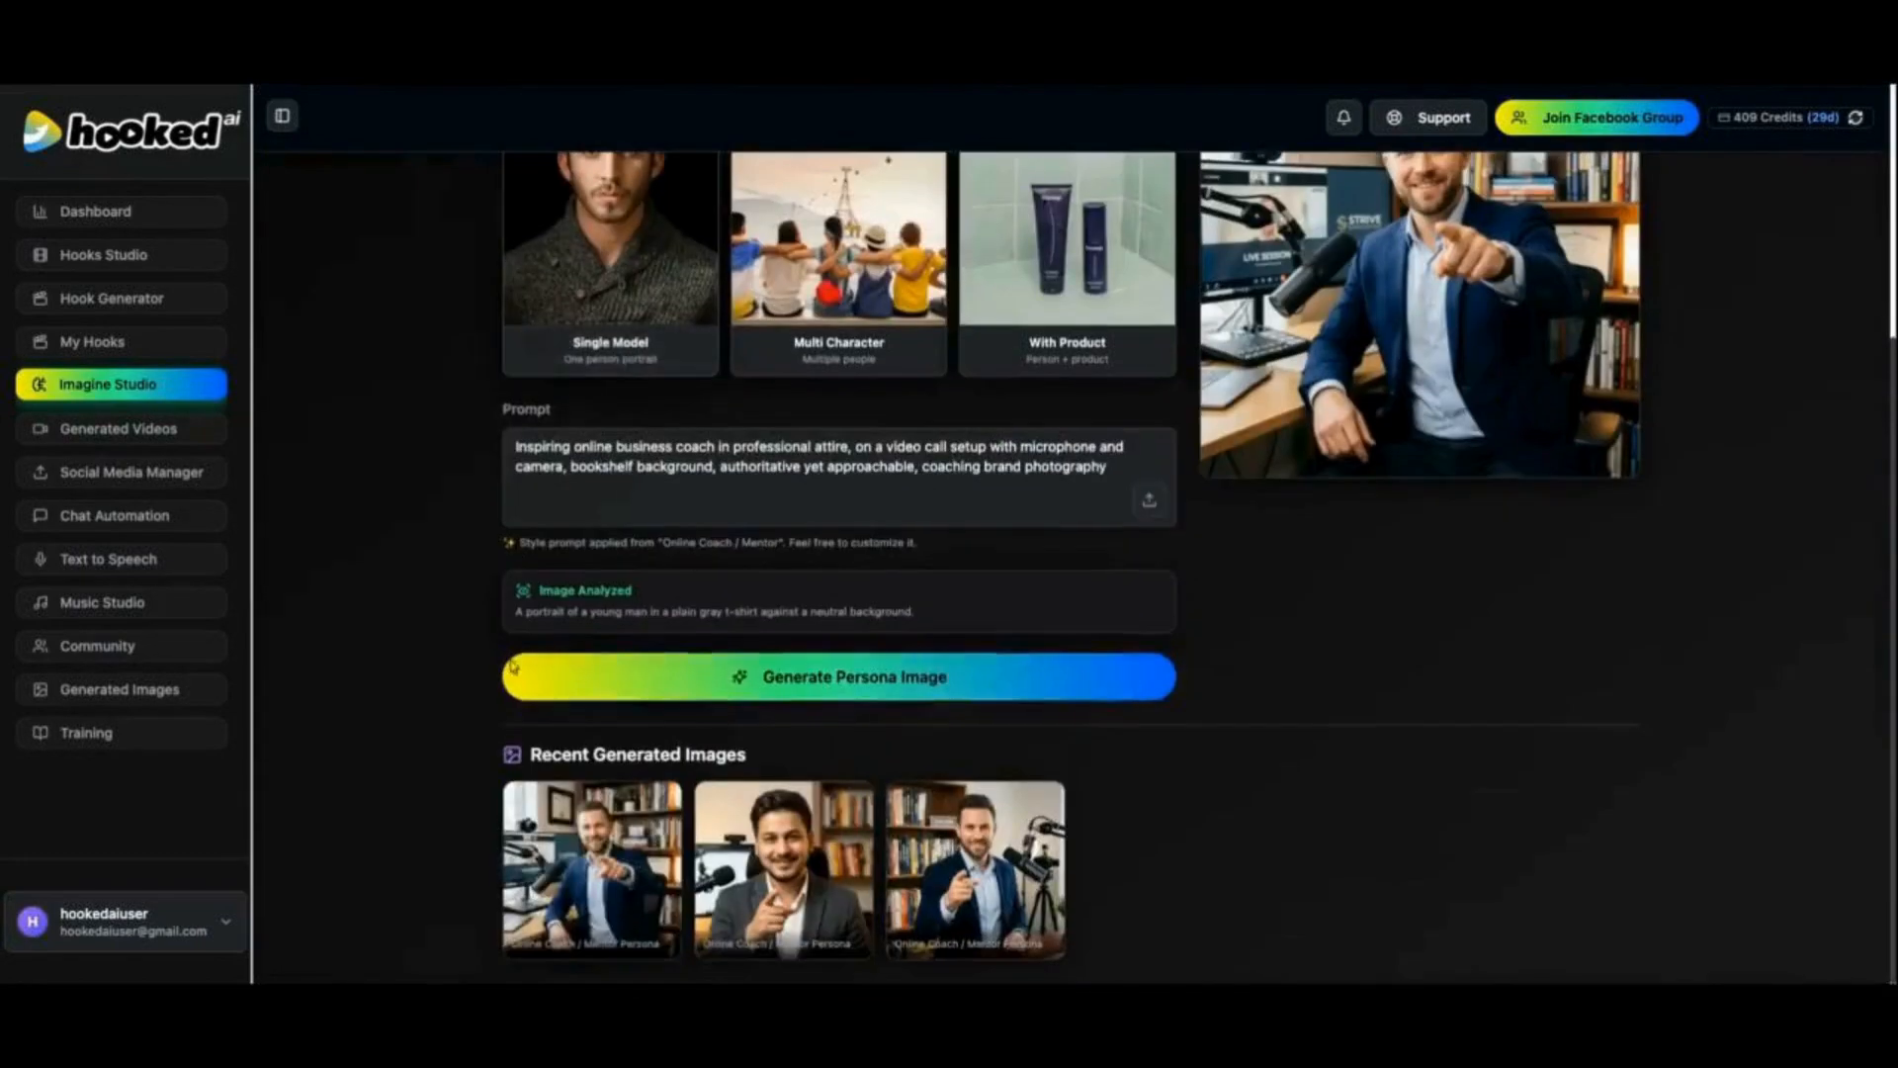
click(1149, 500)
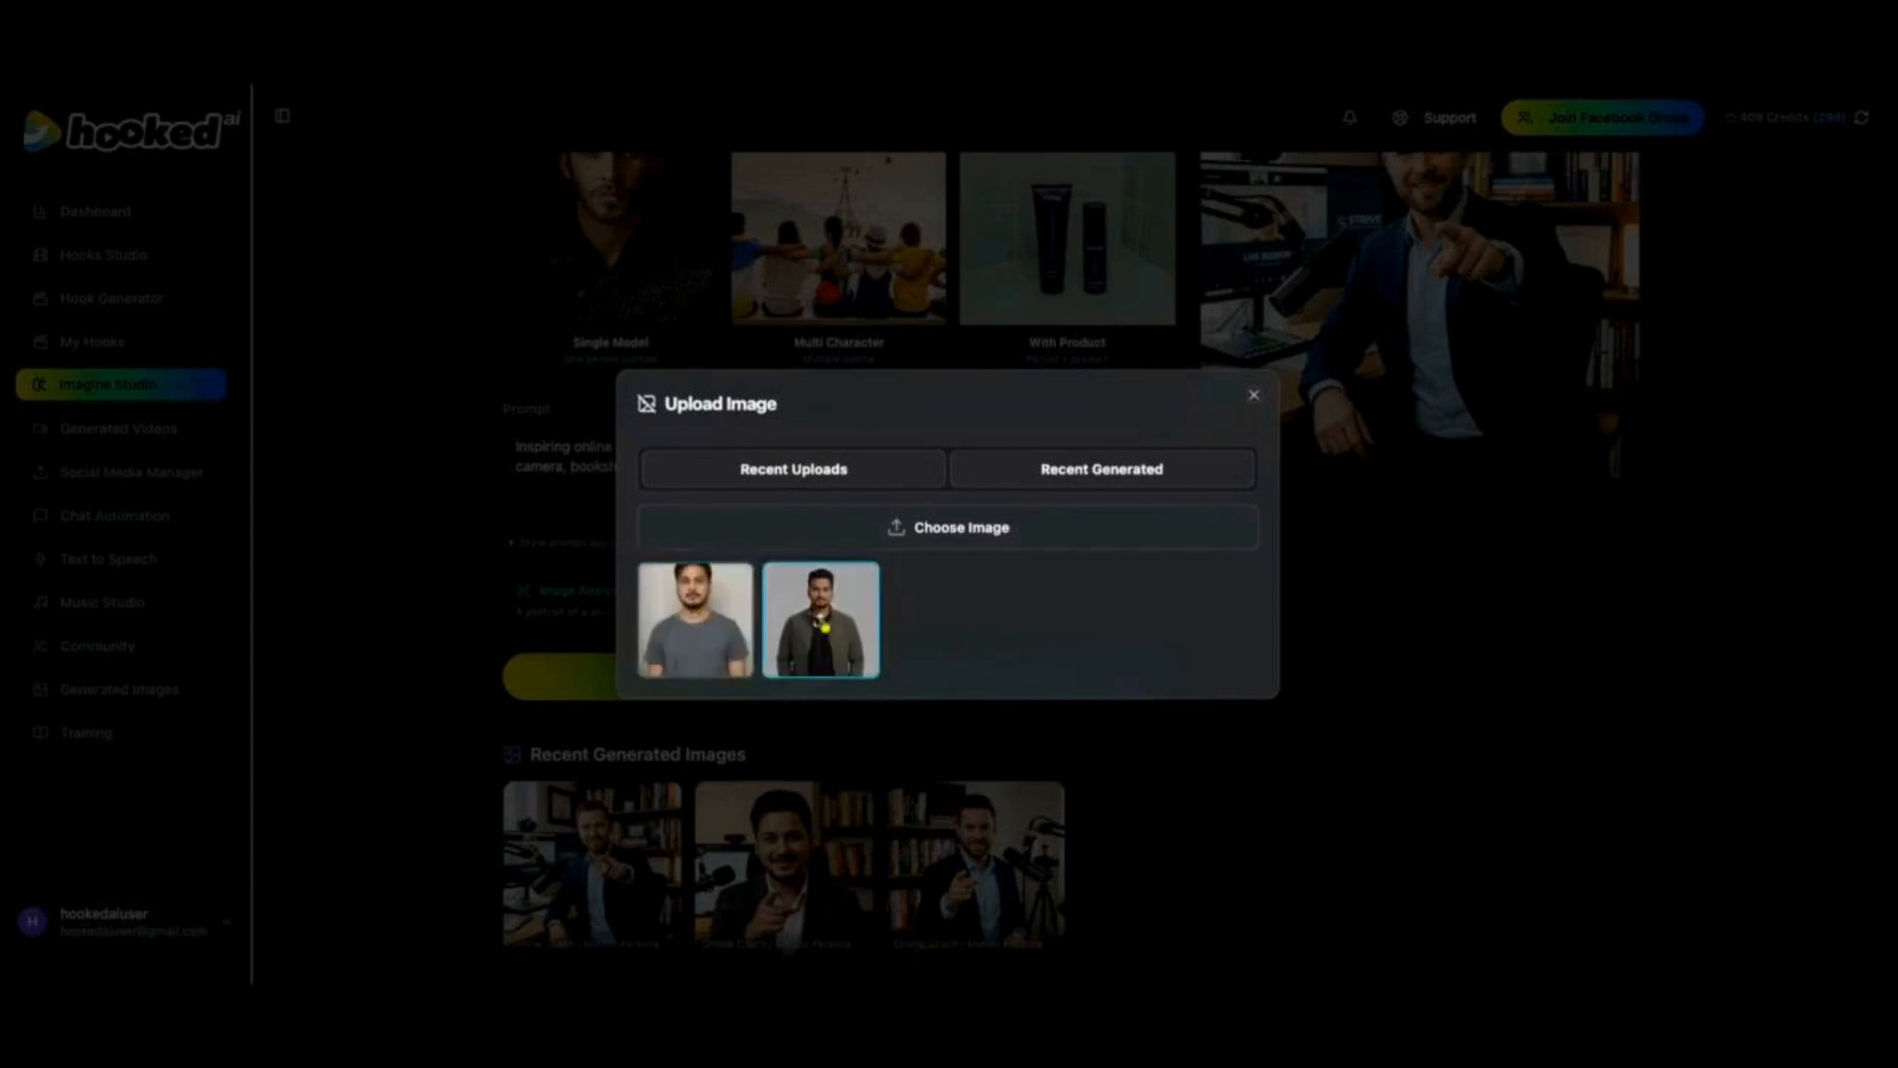
click(796, 605)
click(720, 603)
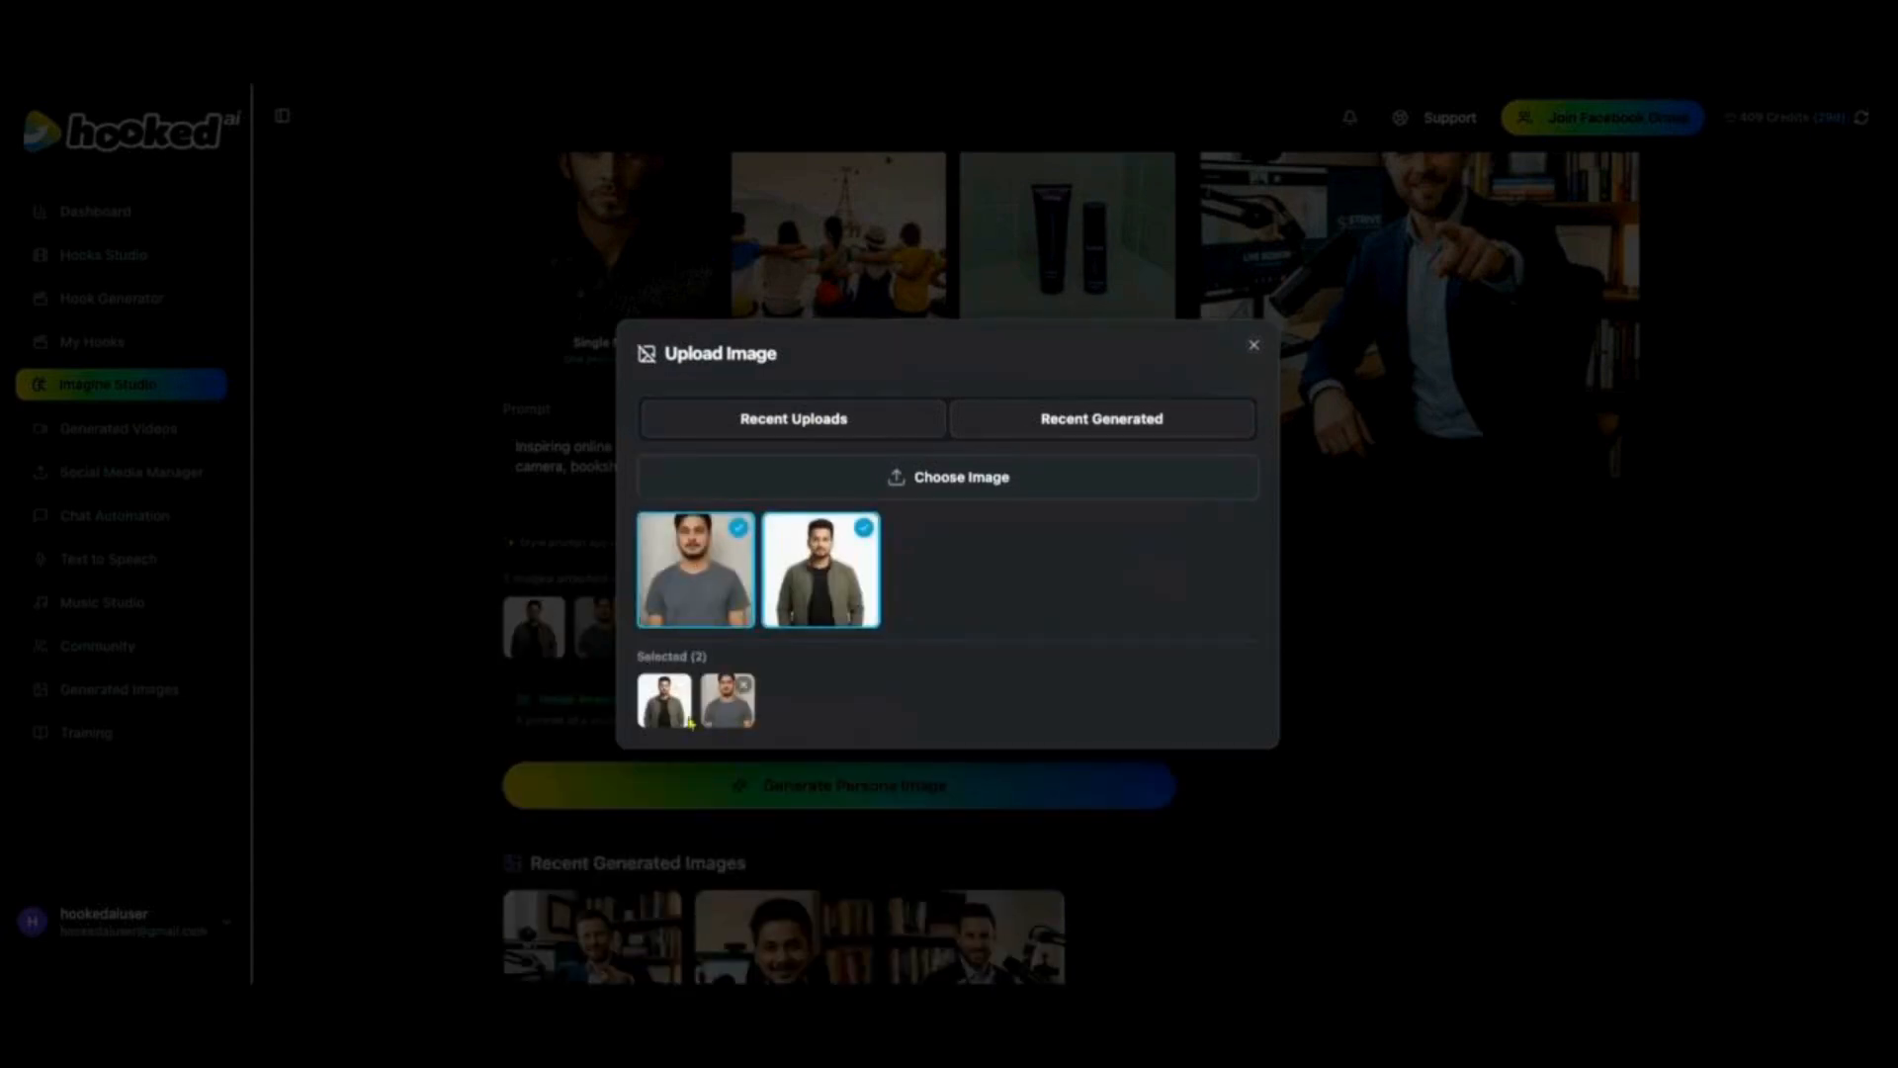
click(1253, 345)
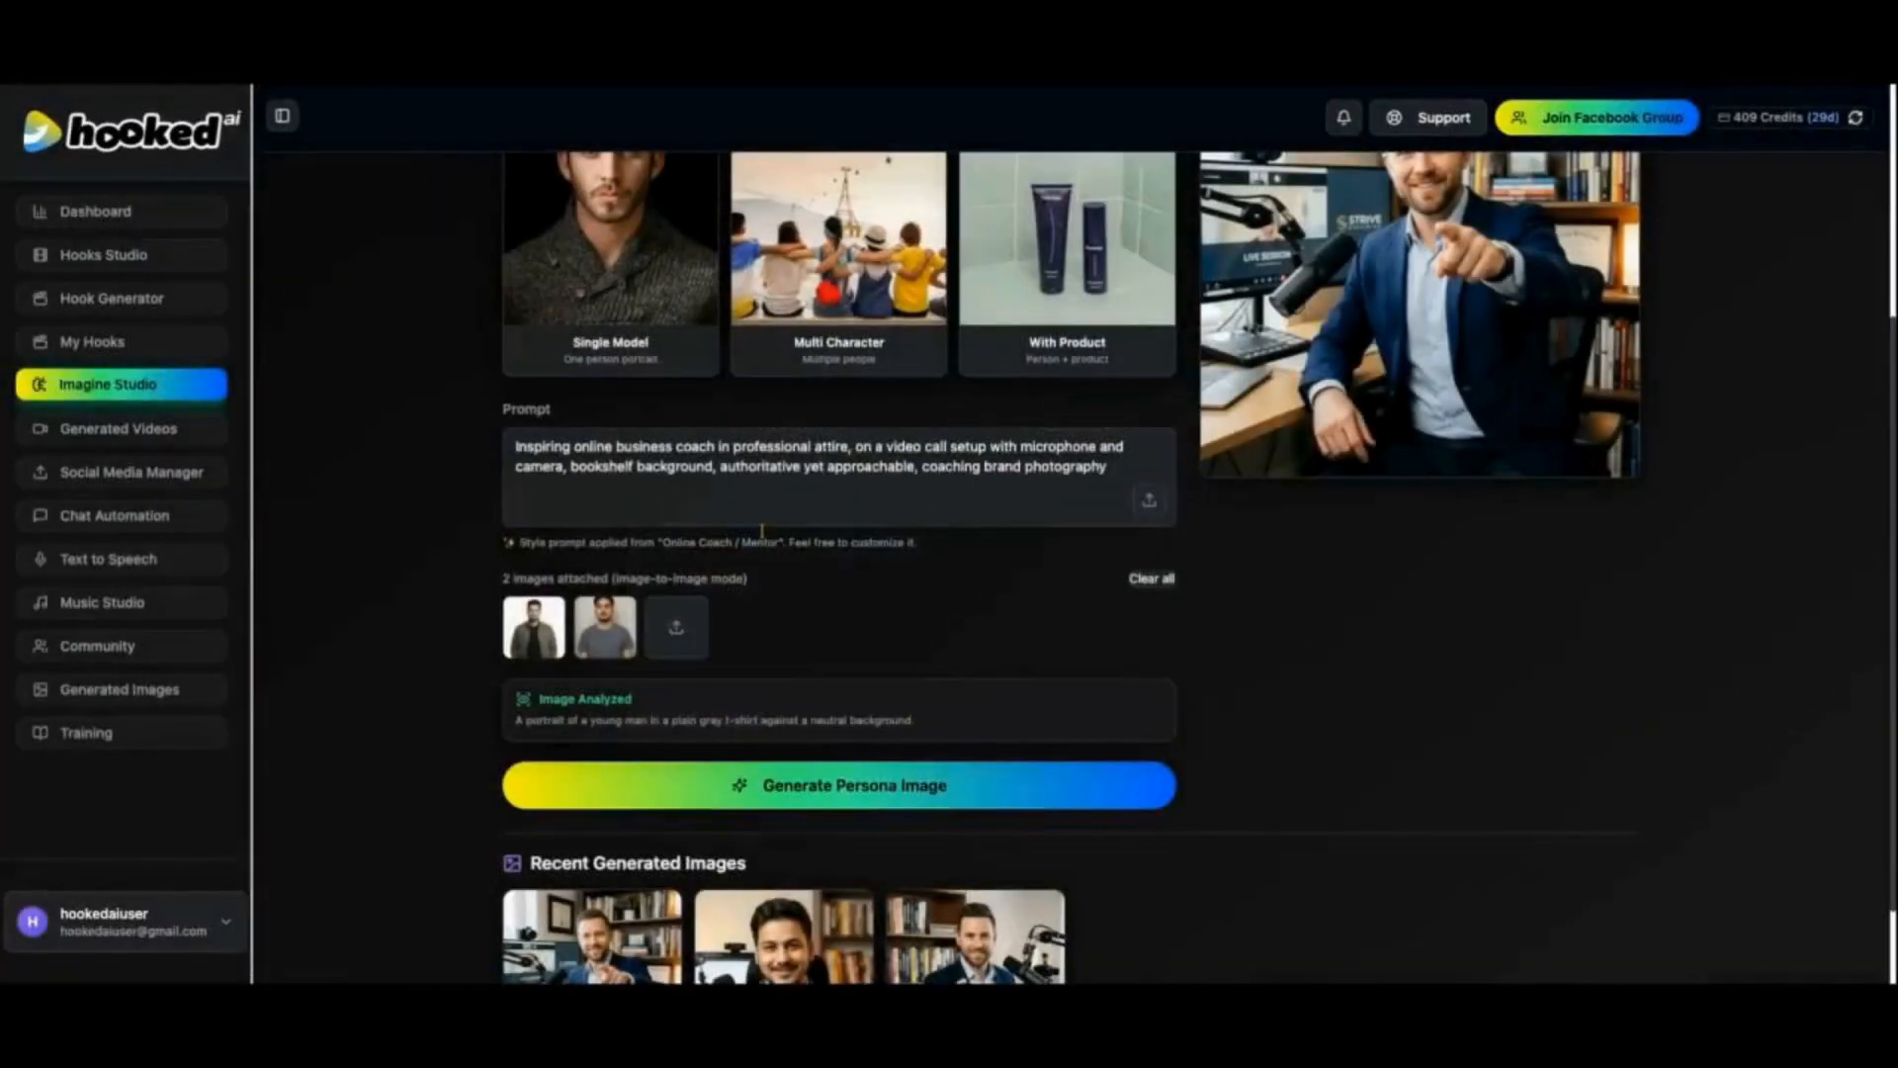
scroll(761, 531, up, 3)
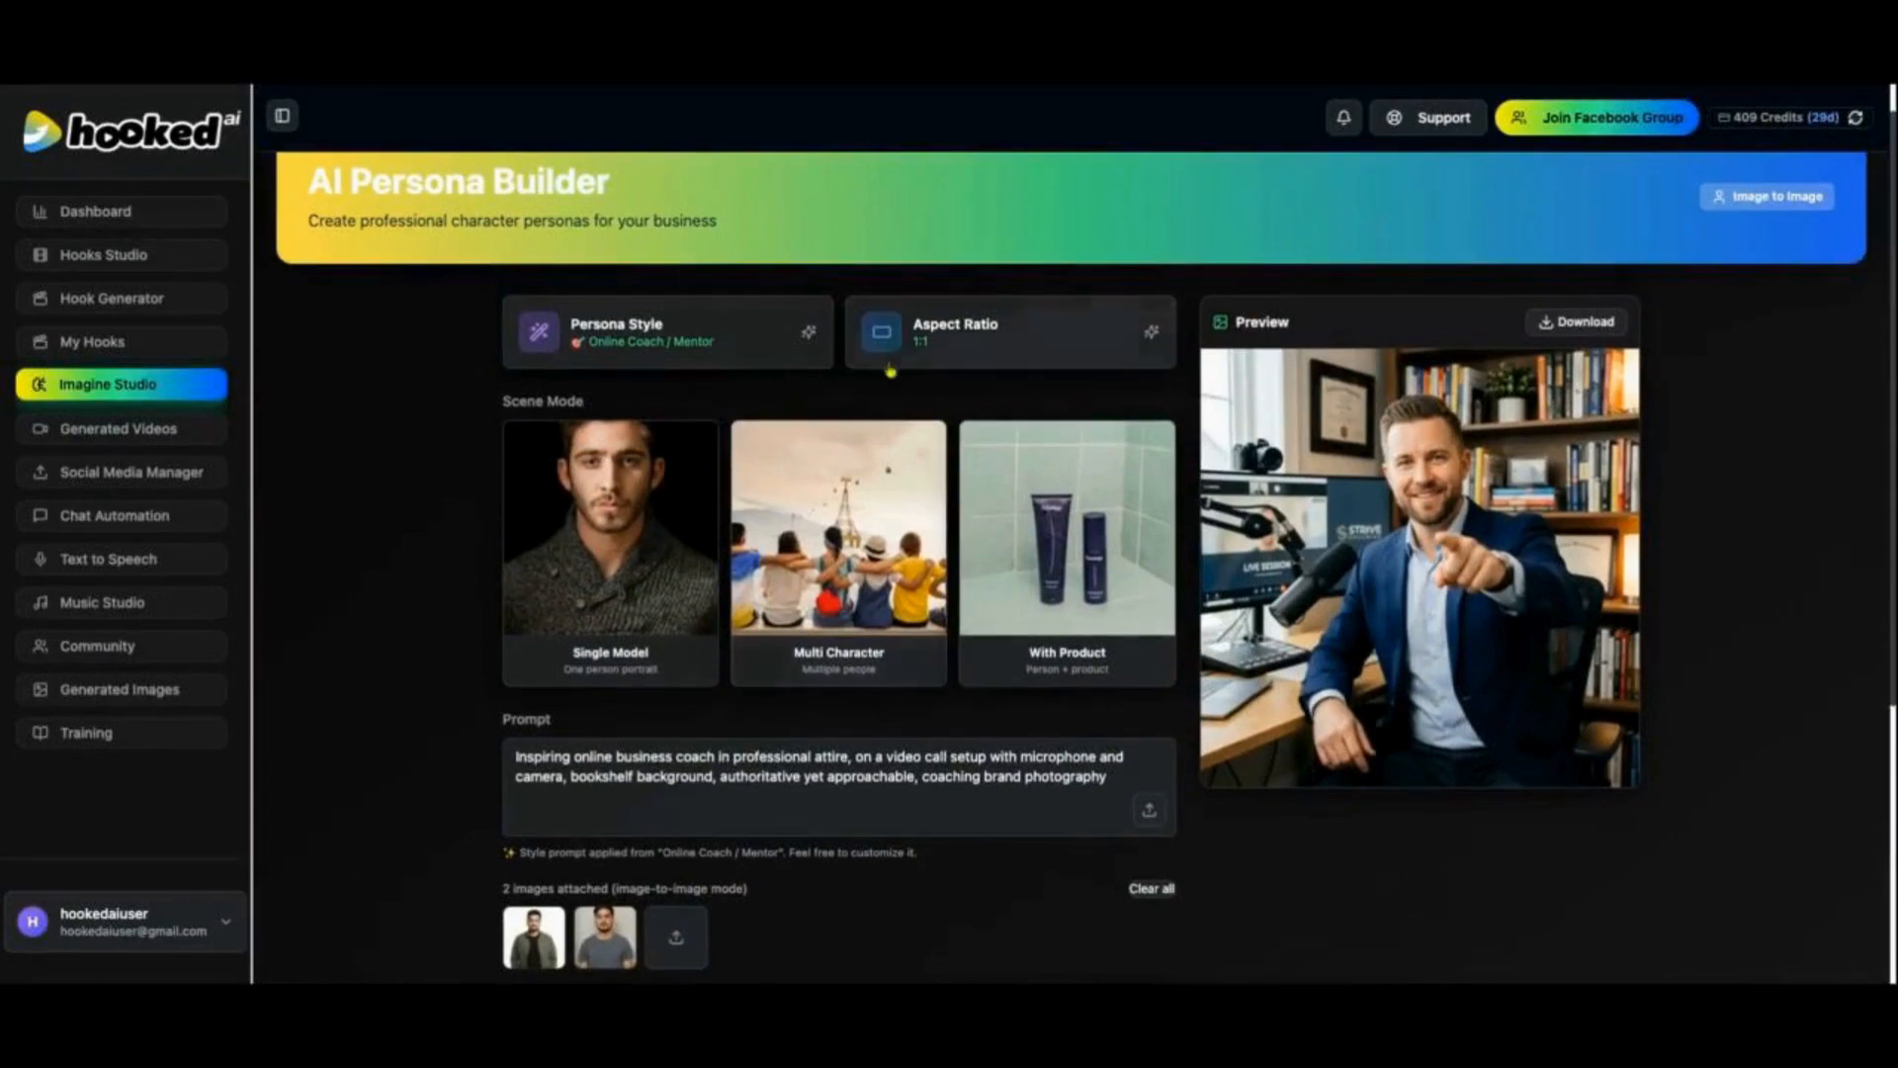
Step: Apply the High Five pose for the Multi Character scene and generate the persona image from the two attached photos
click(813, 654)
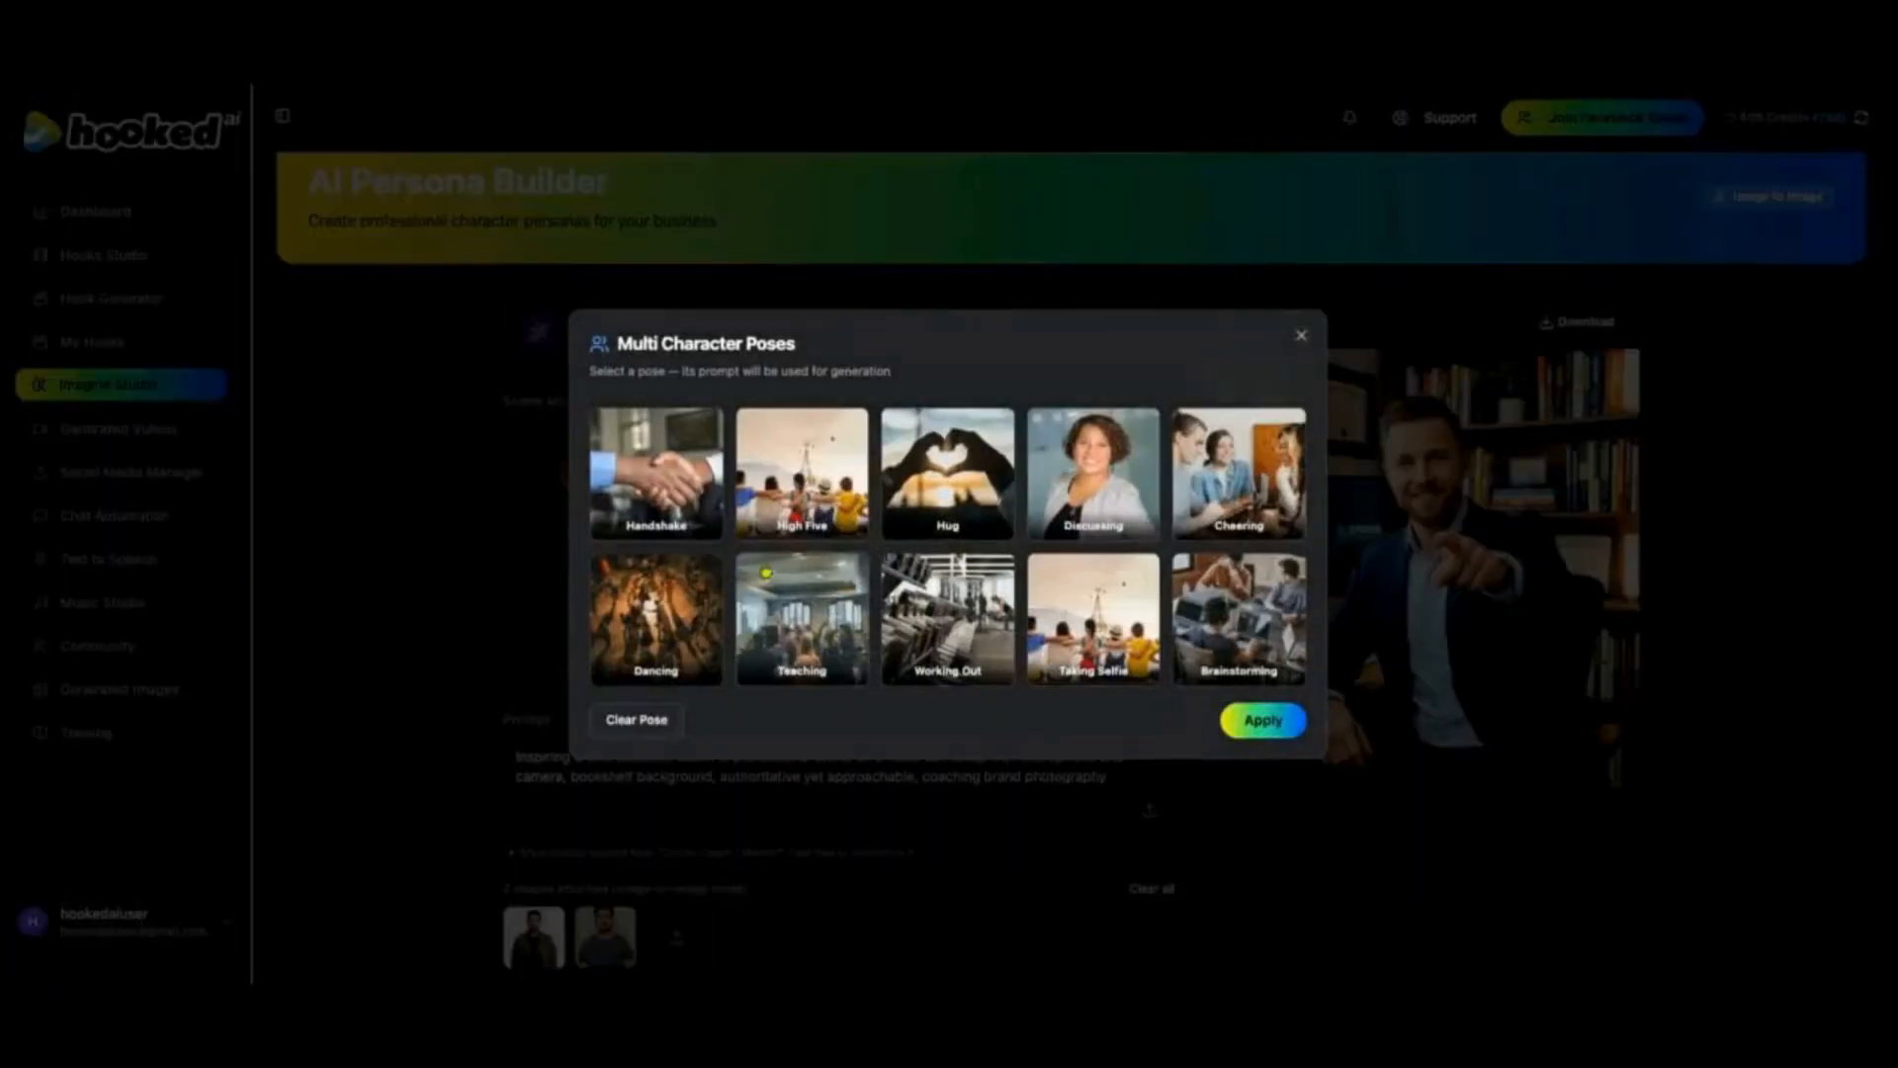
click(808, 500)
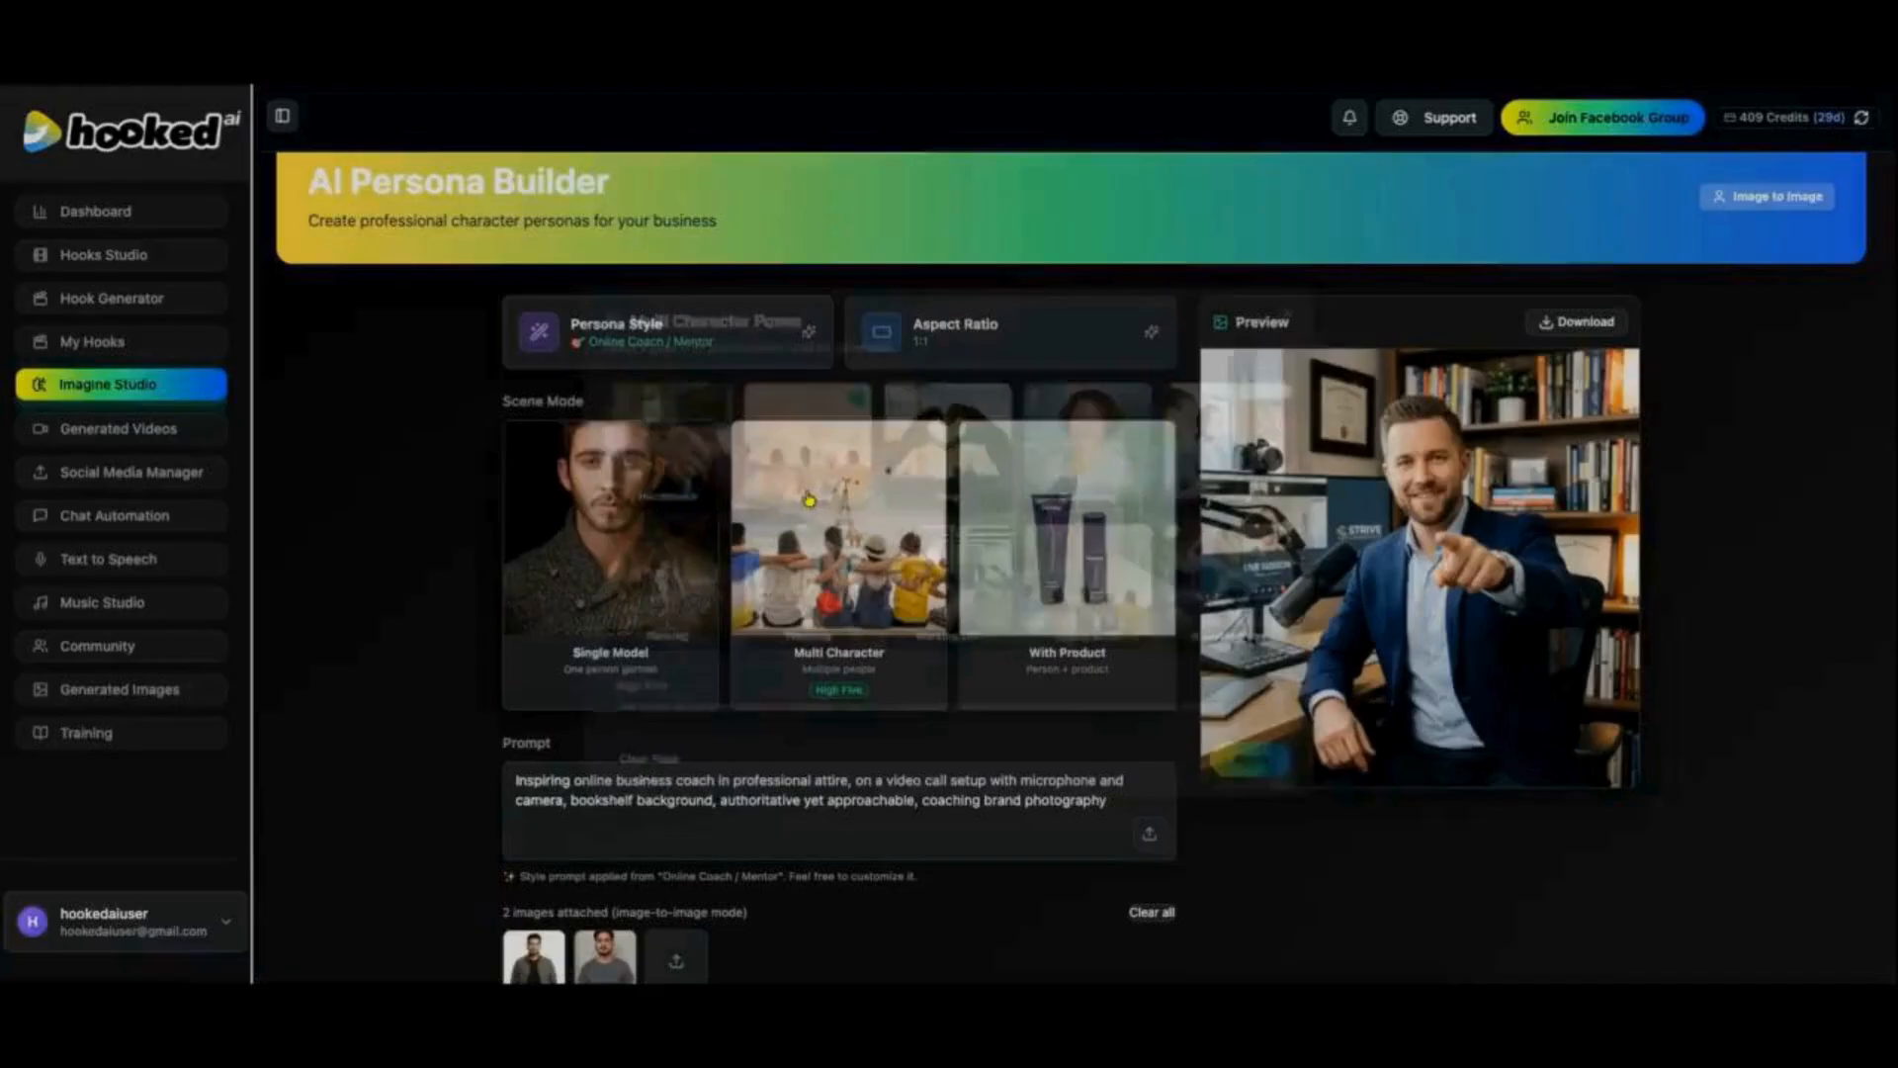
scroll(809, 499, down, 3)
click(867, 851)
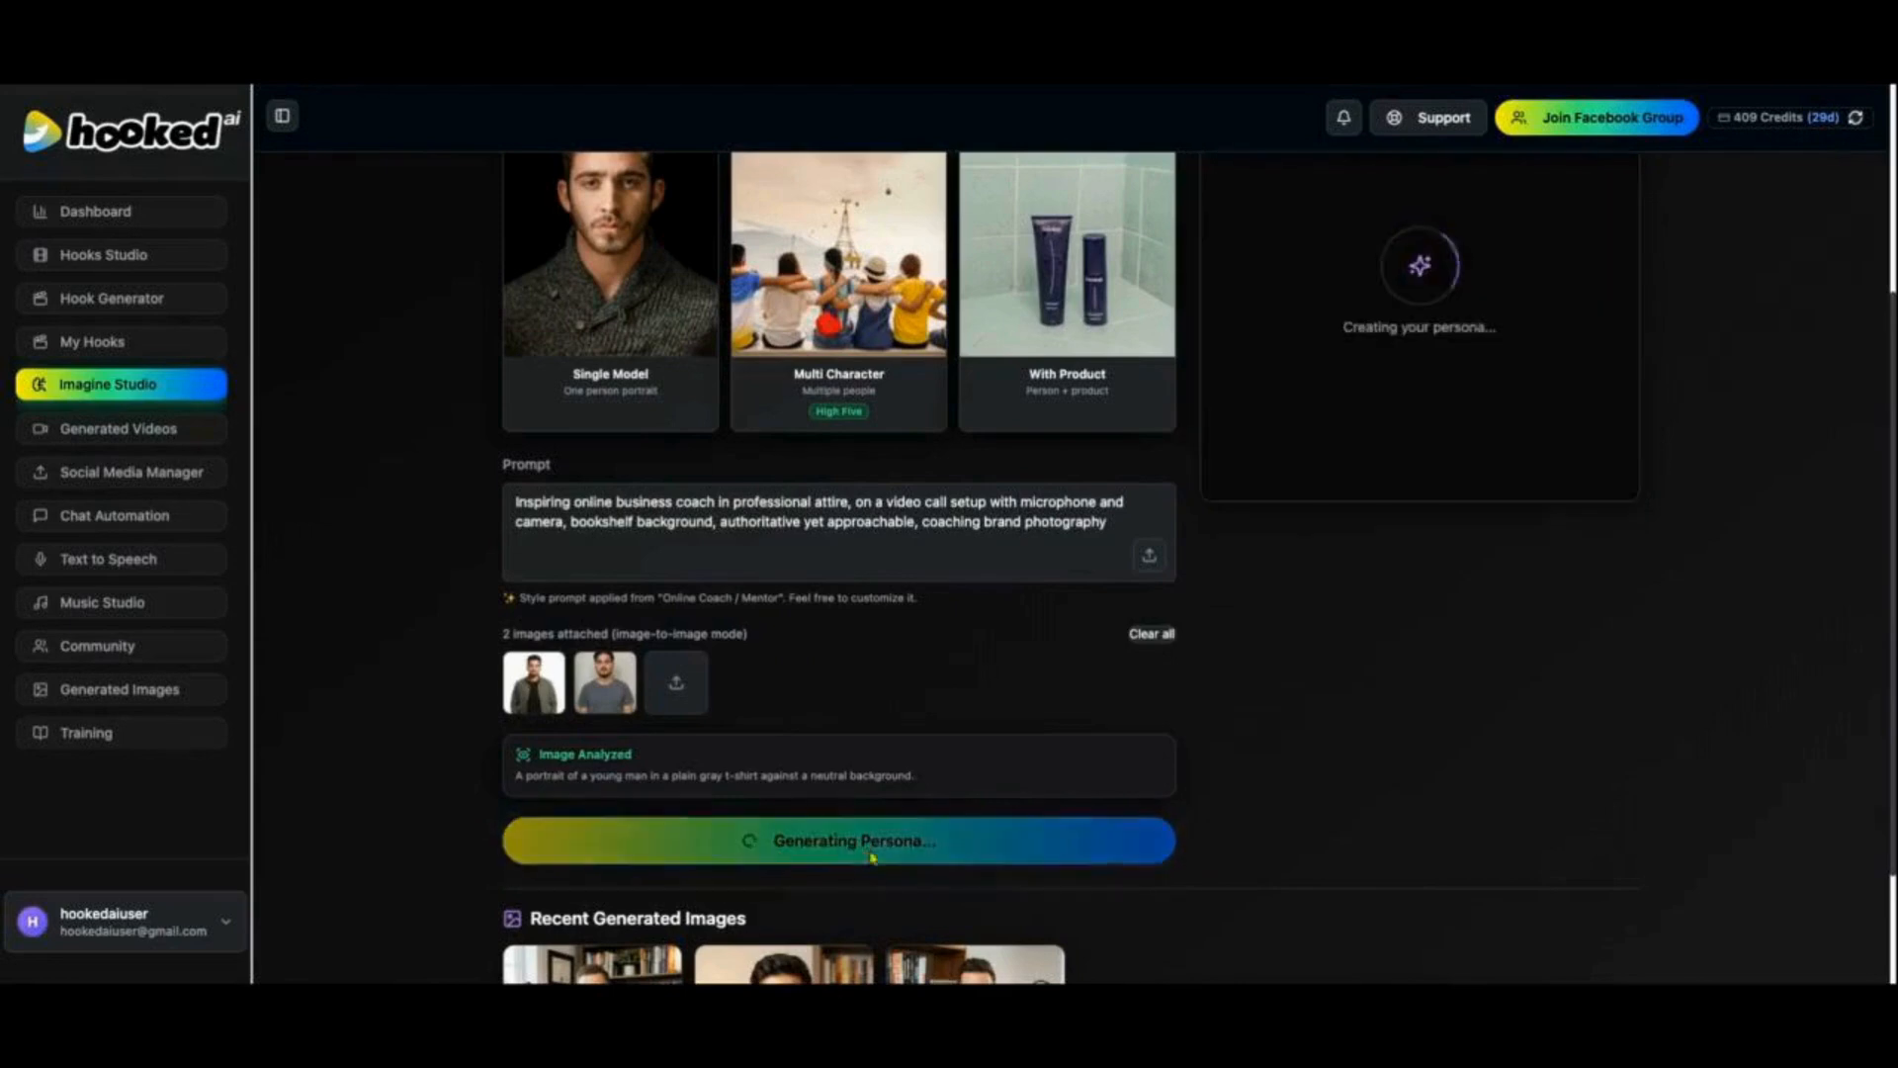
scroll(1327, 739, up, 2)
scroll(1327, 740, up, 1)
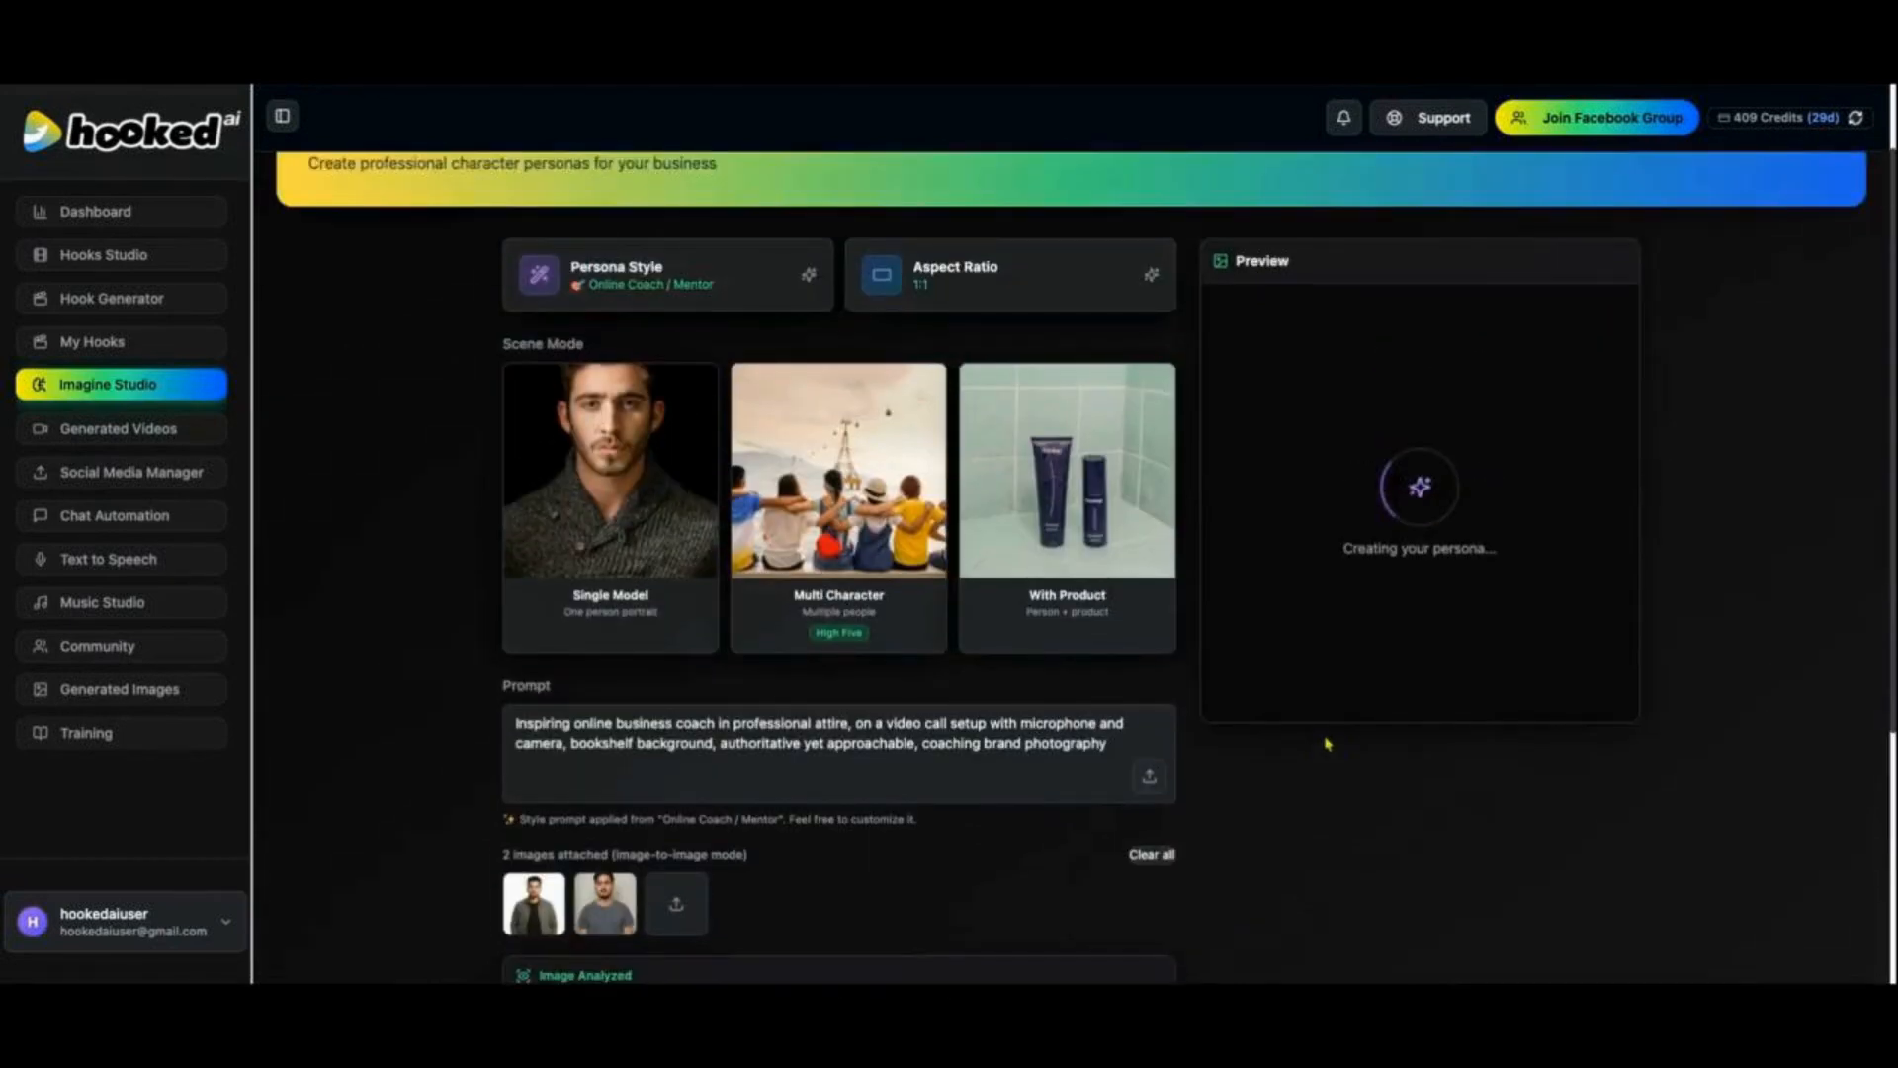
scroll(1327, 744, up, 1)
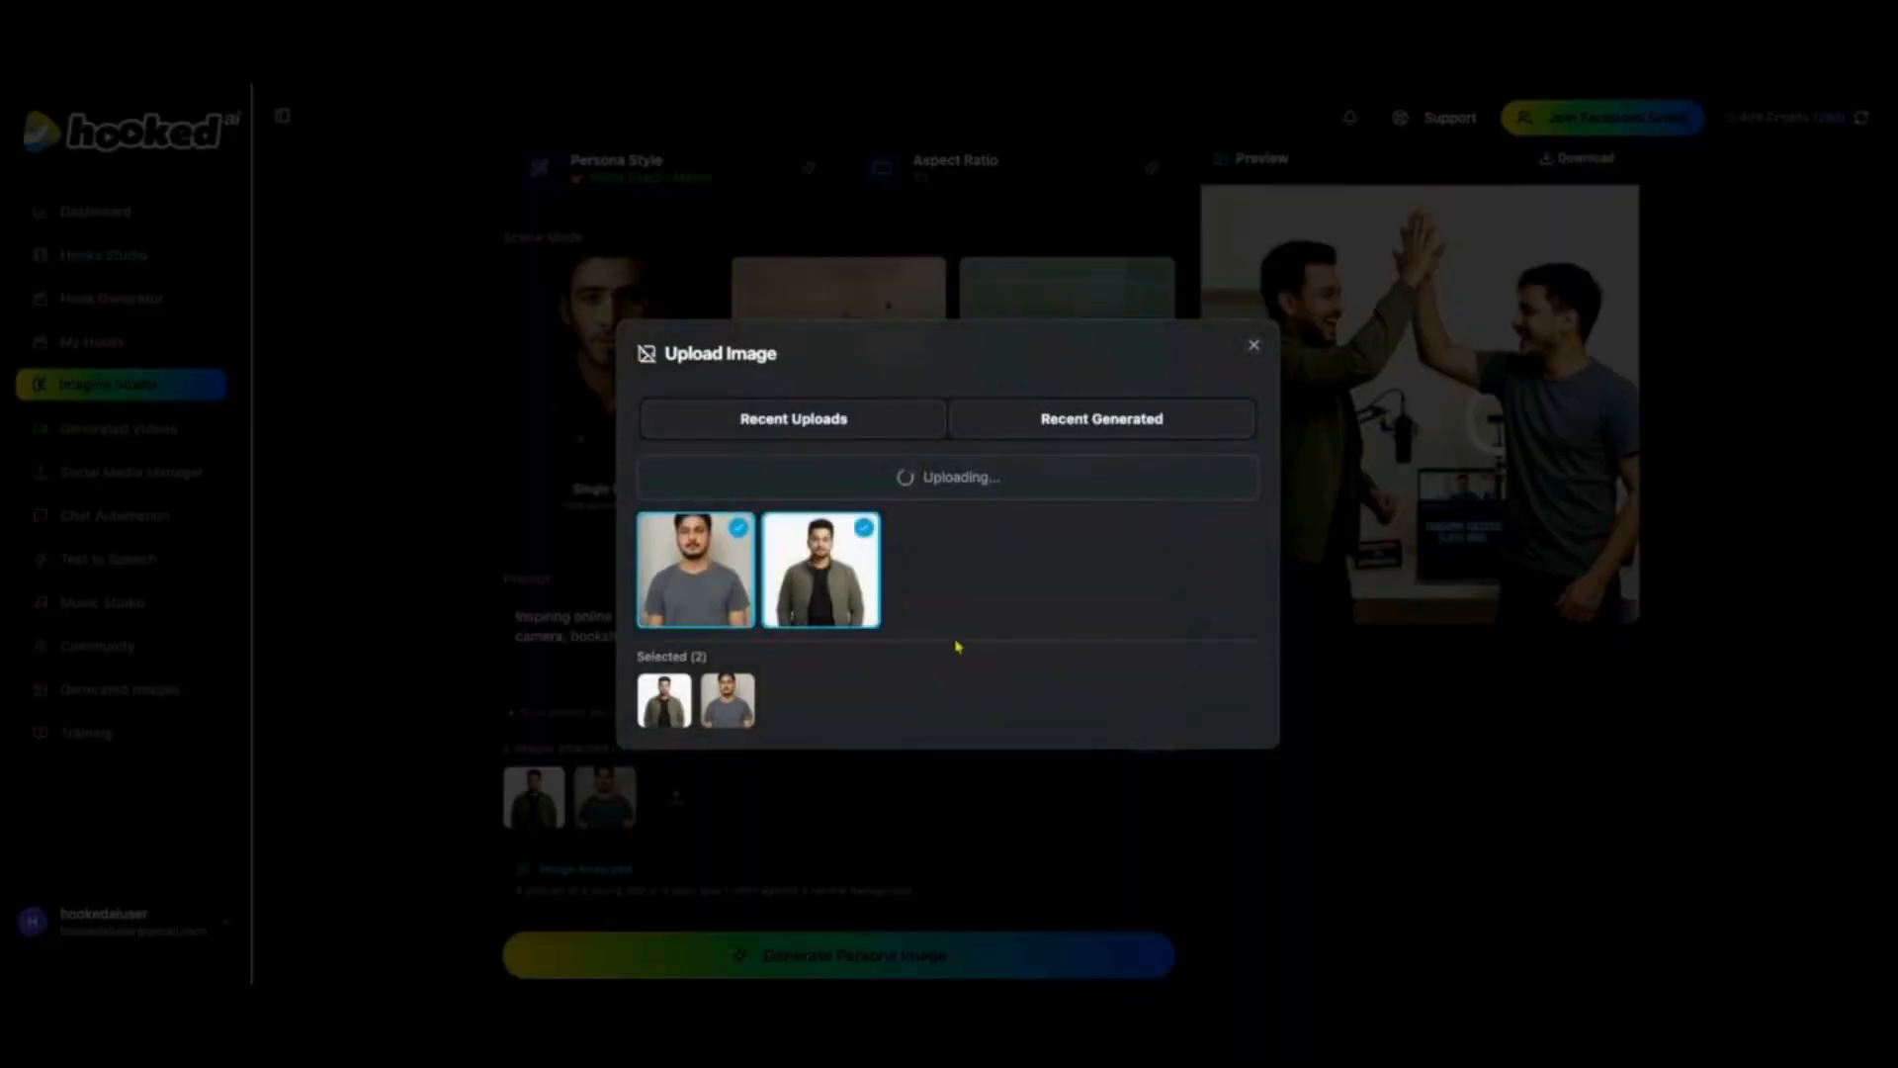
Step: Swap the green-jacket photo for the dropper bottle, choose Lifestyle Use, and prompt "a. man showing the product to the screen at the barber shop"
click(875, 542)
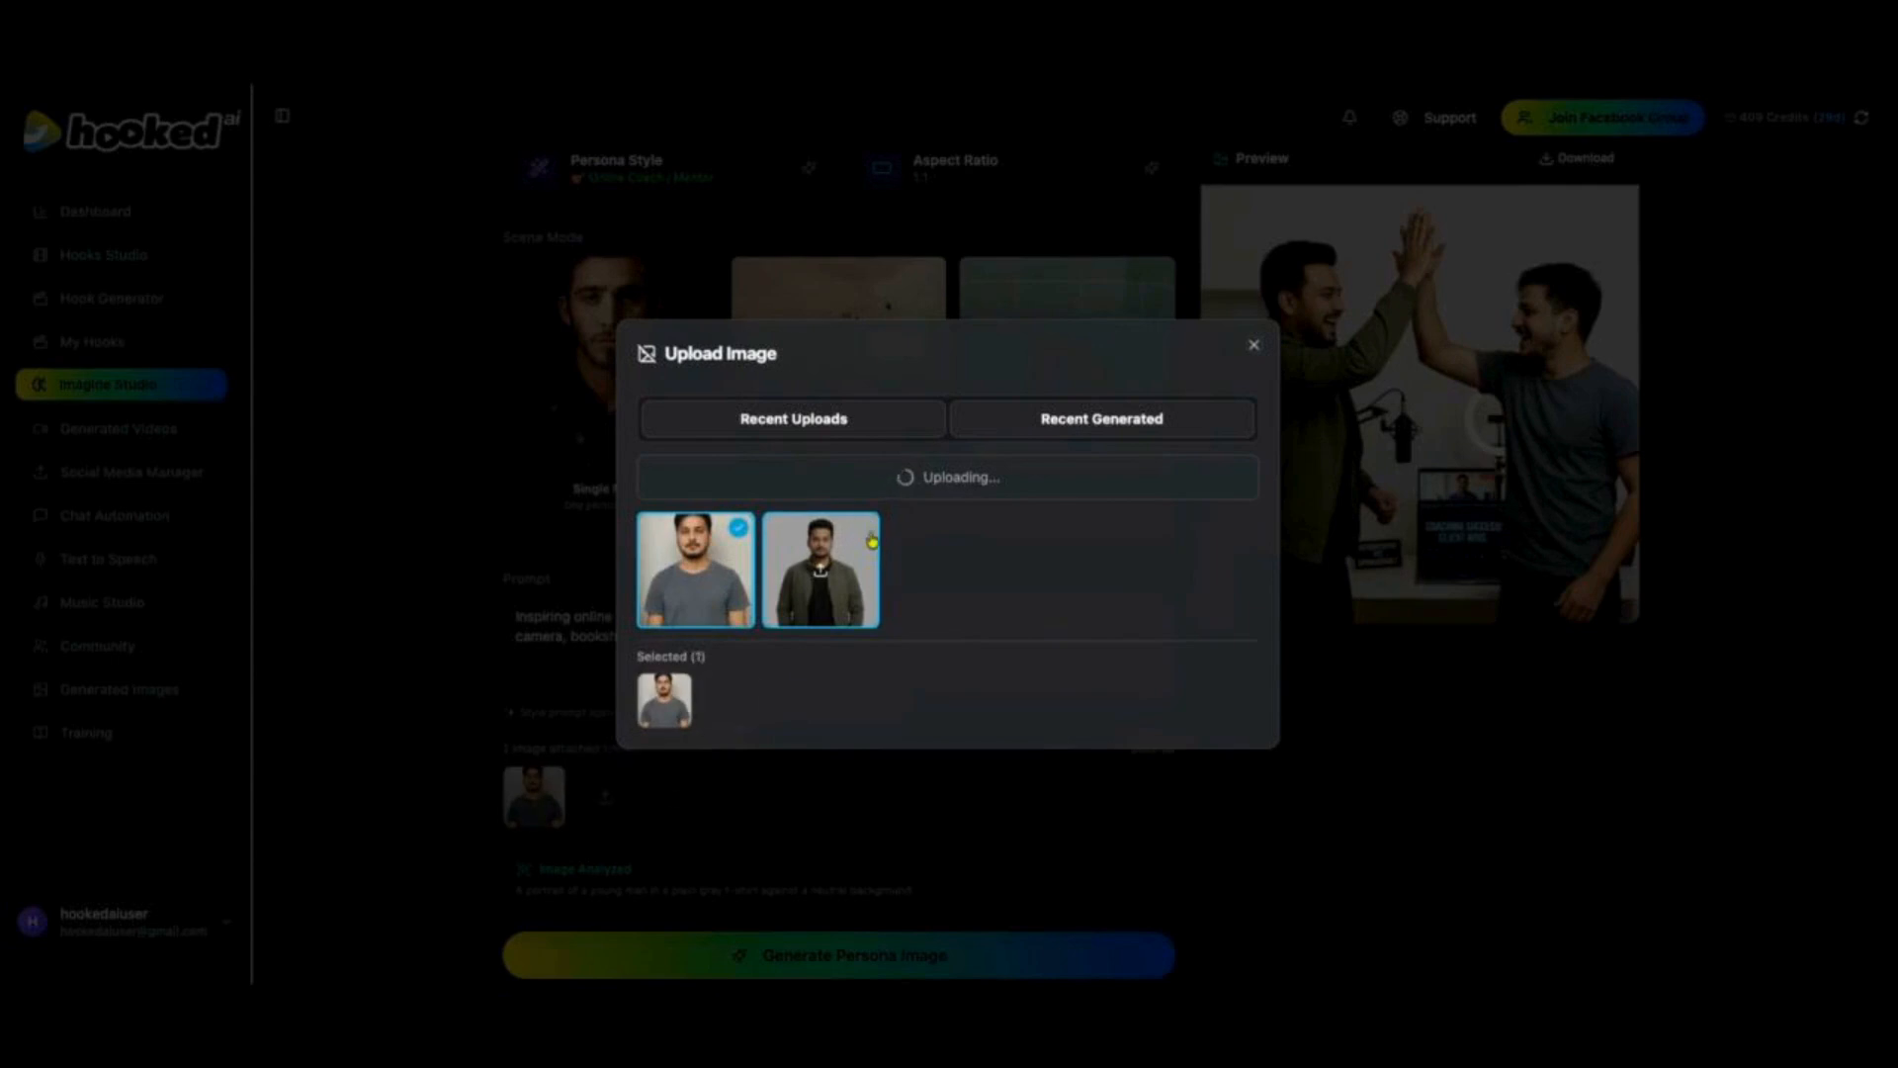
text(a. m)
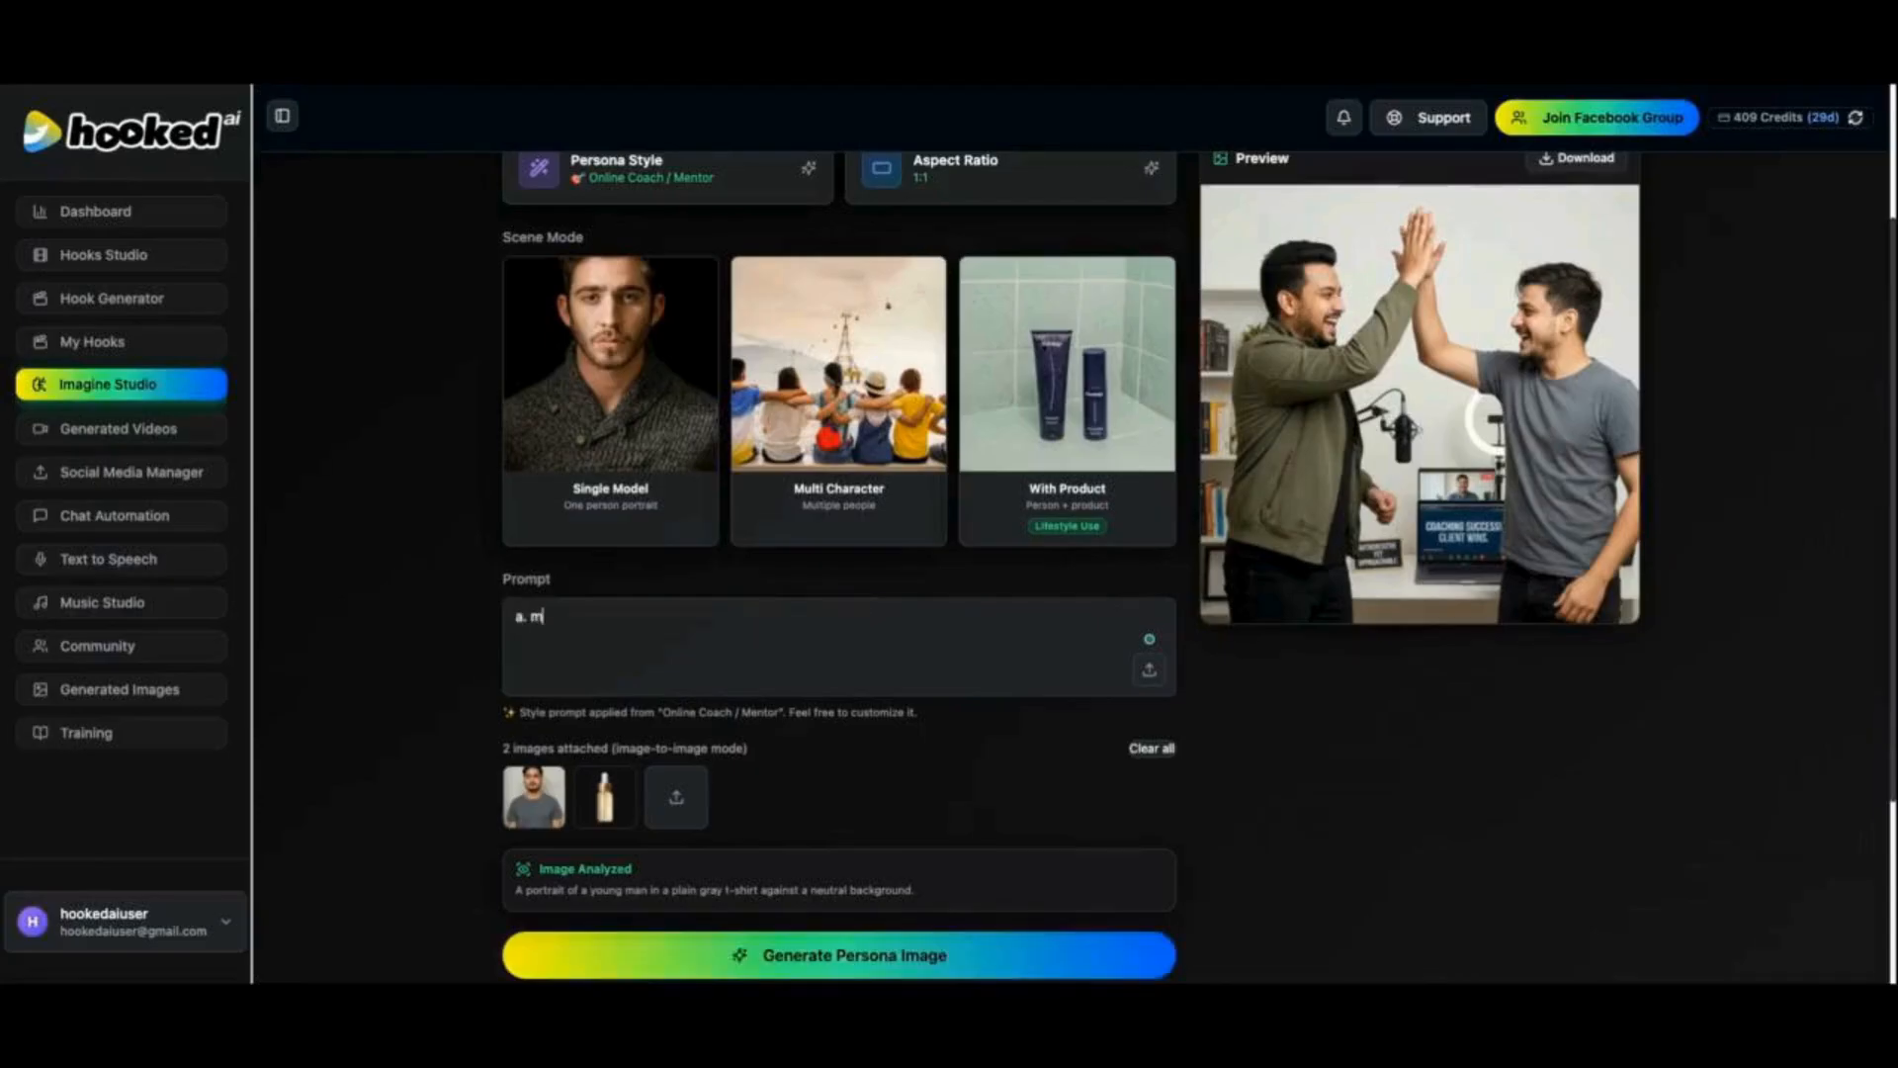
text(an showing the product to the screen at barber shop)
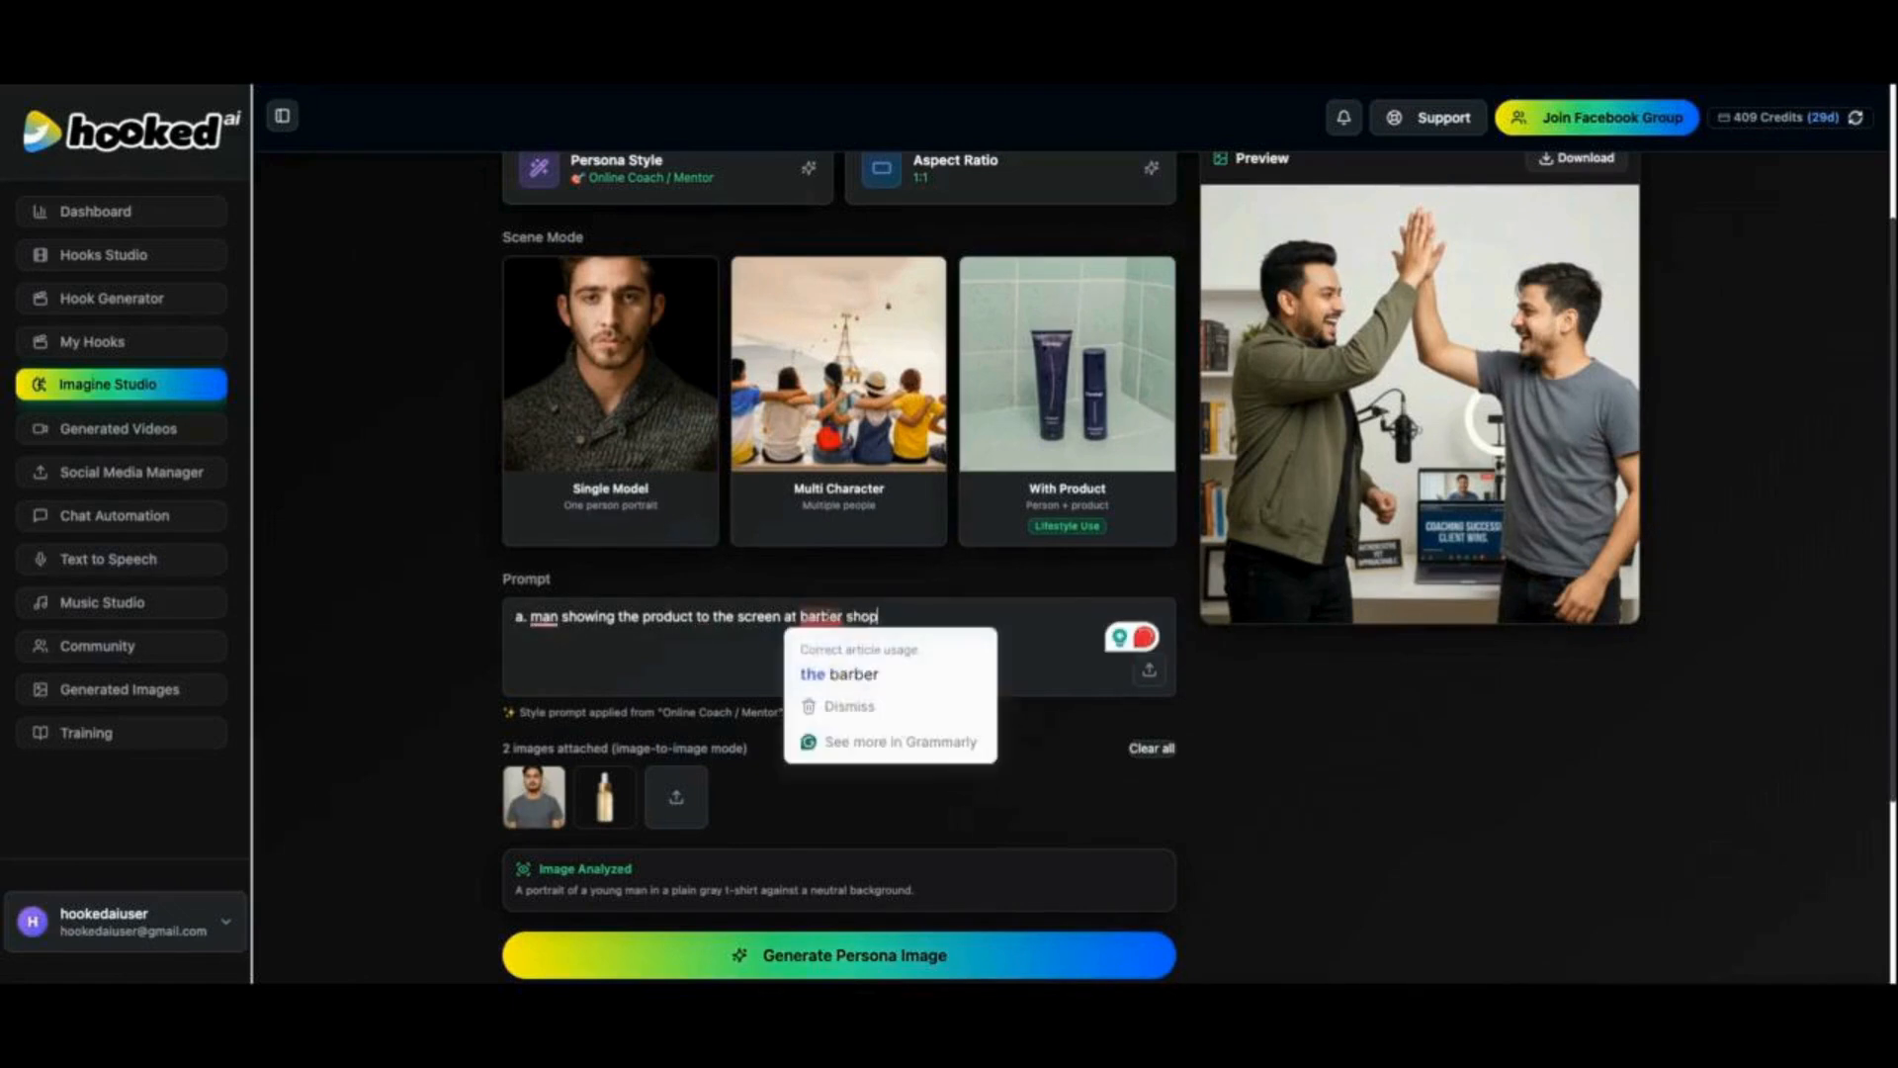
click(839, 674)
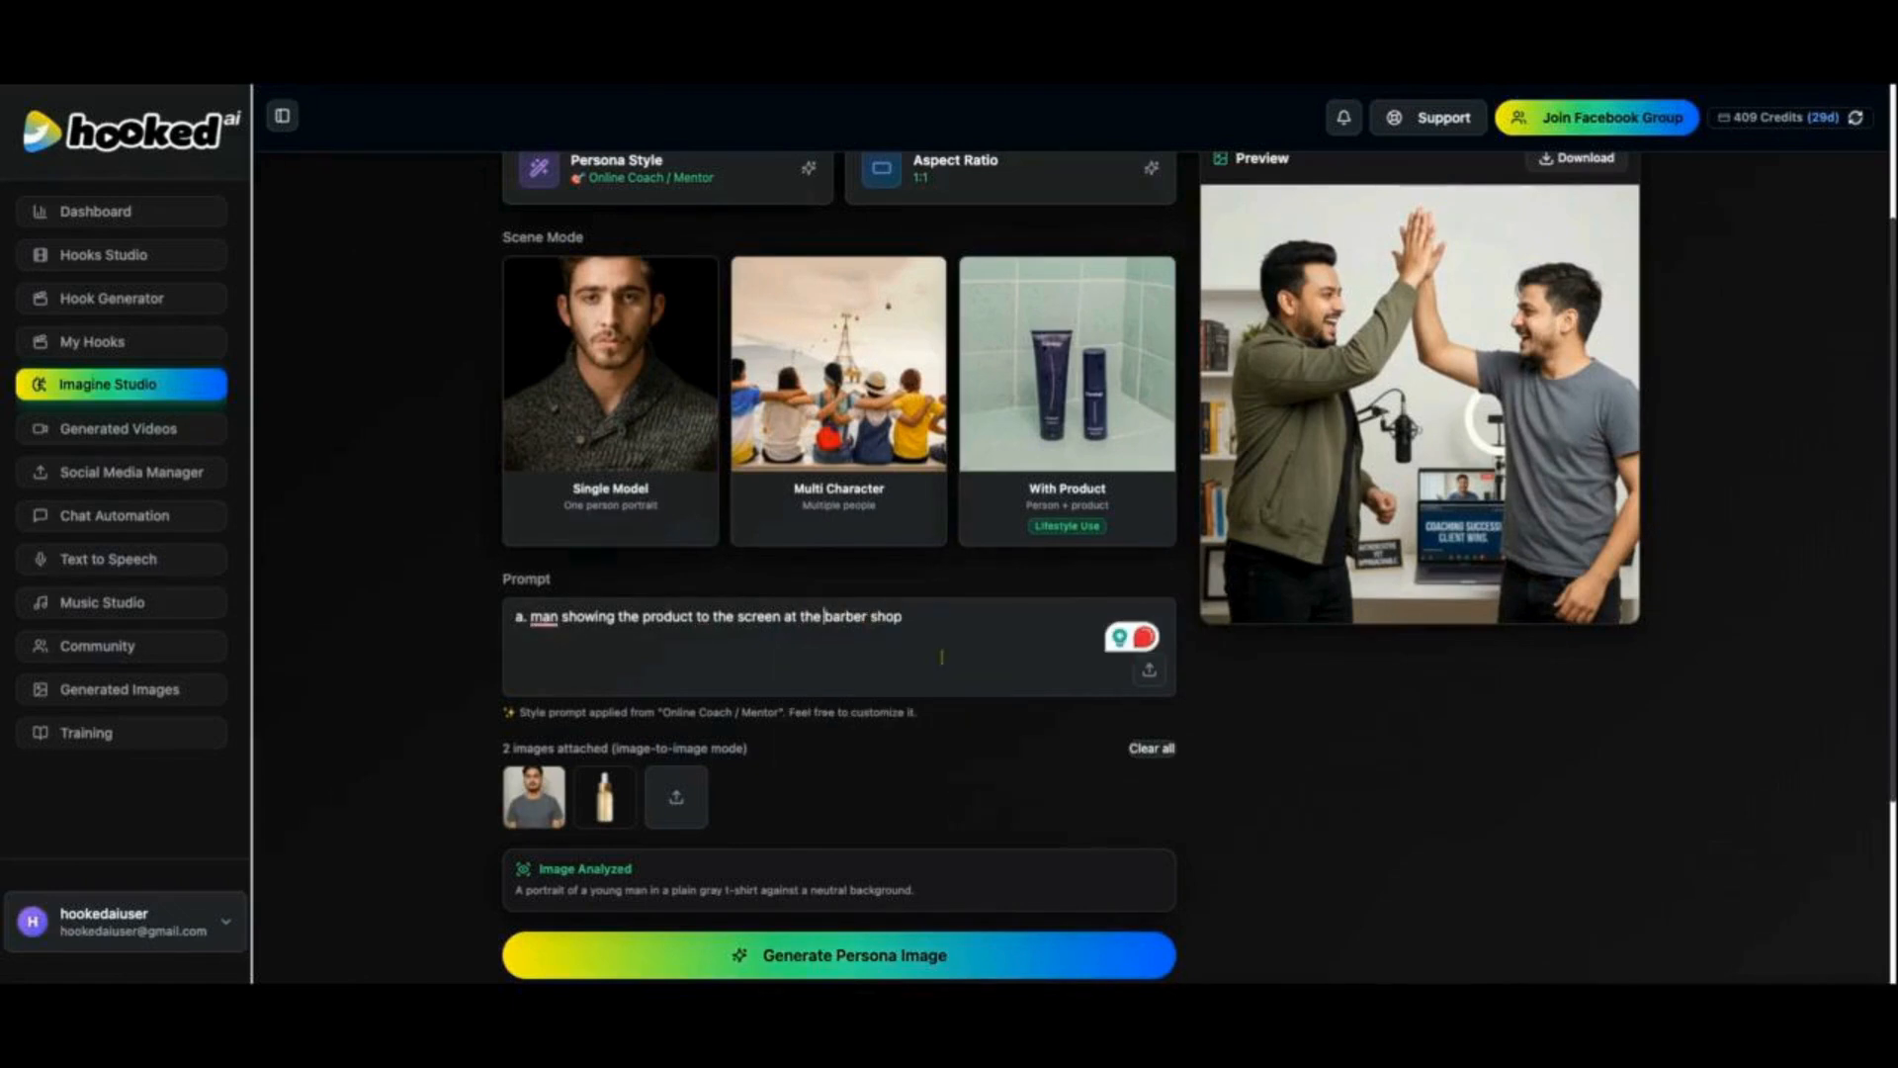
Step: Generate the barber shop product persona image and download it from the recent generated images
click(721, 955)
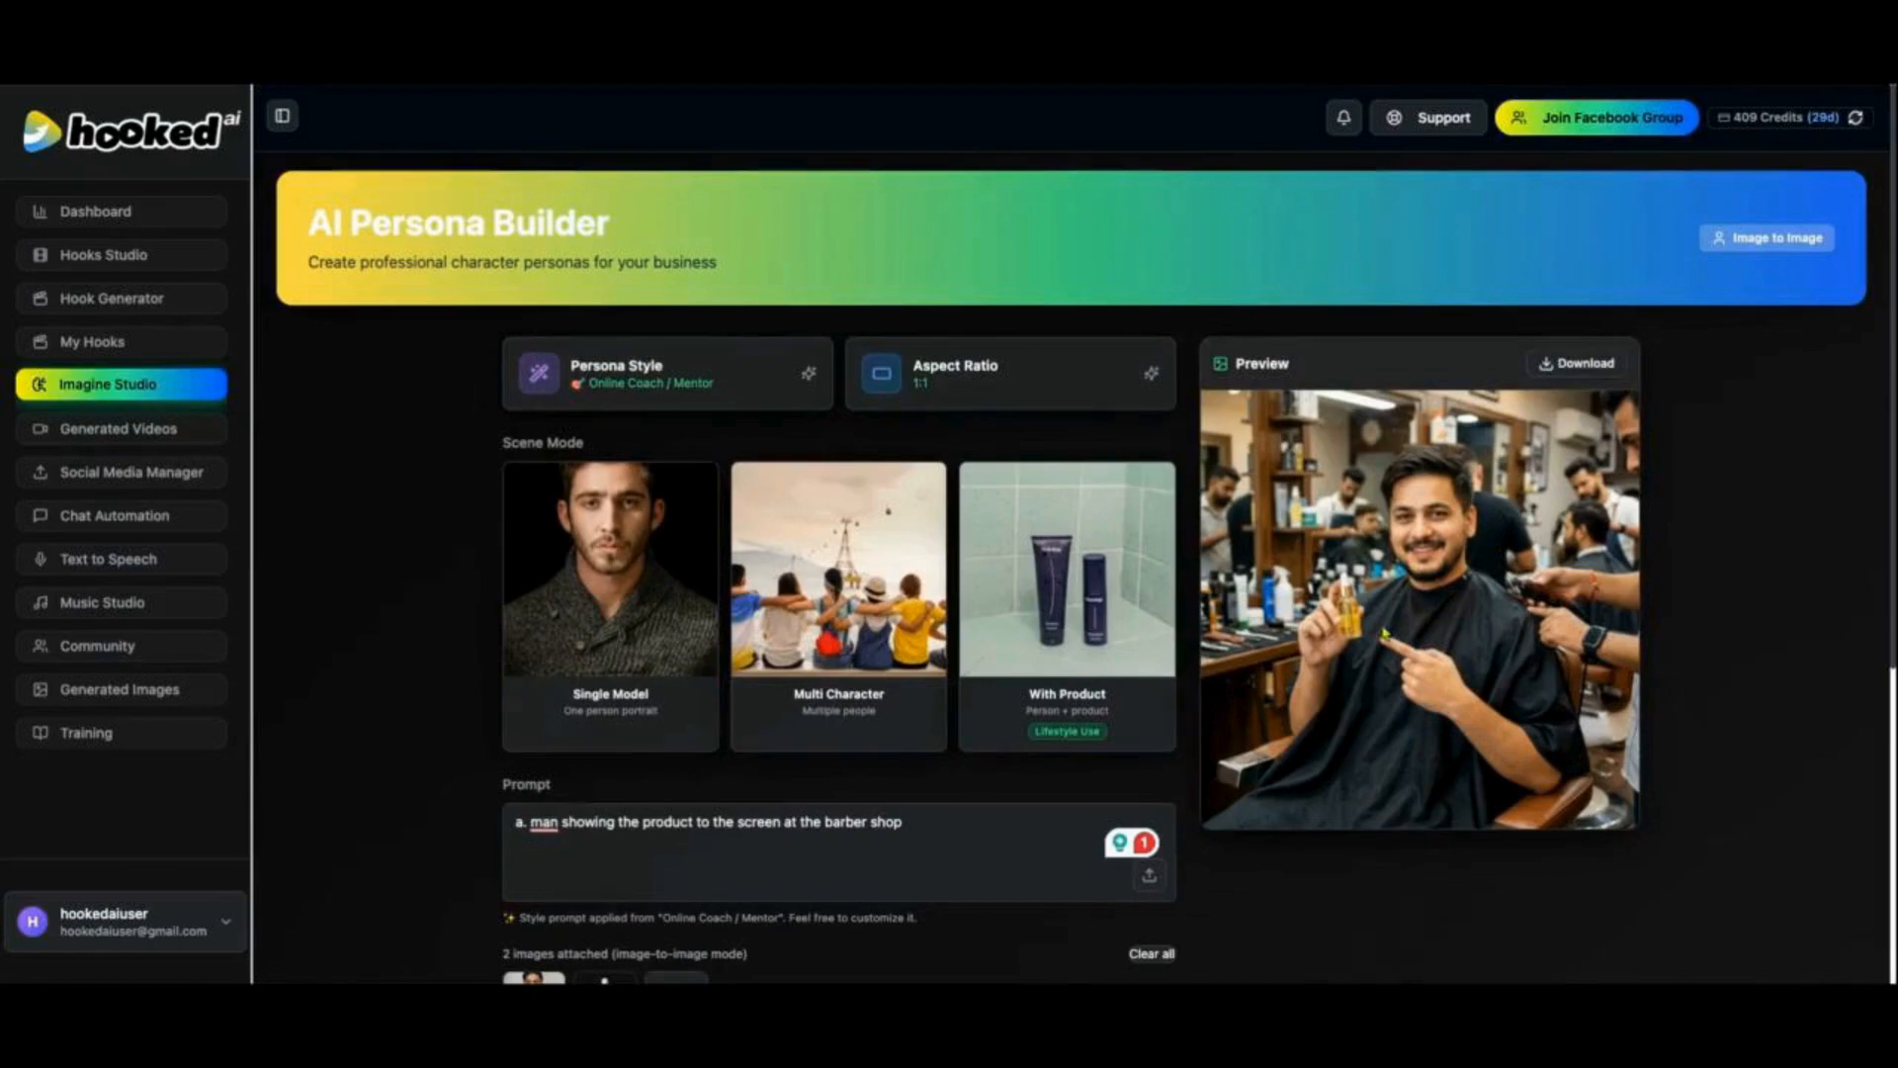
scroll(712, 748, down, 5)
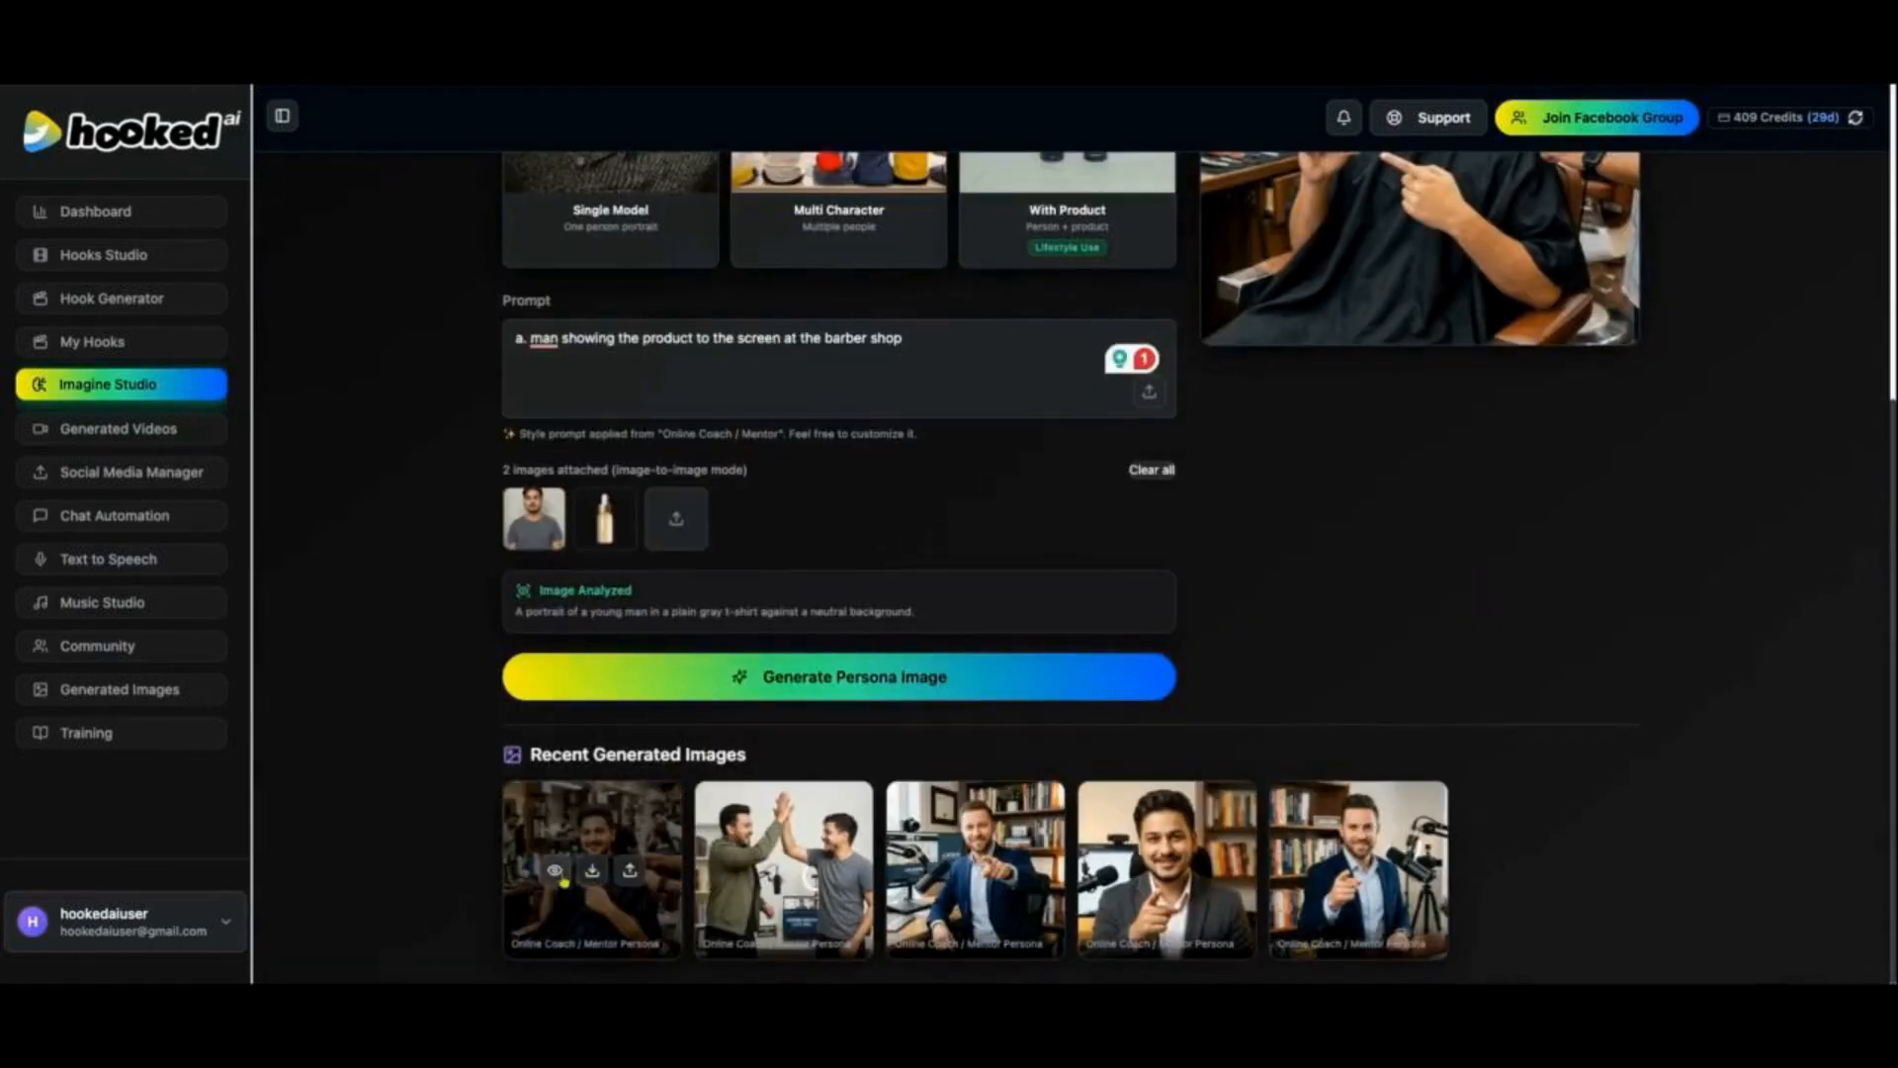
click(585, 872)
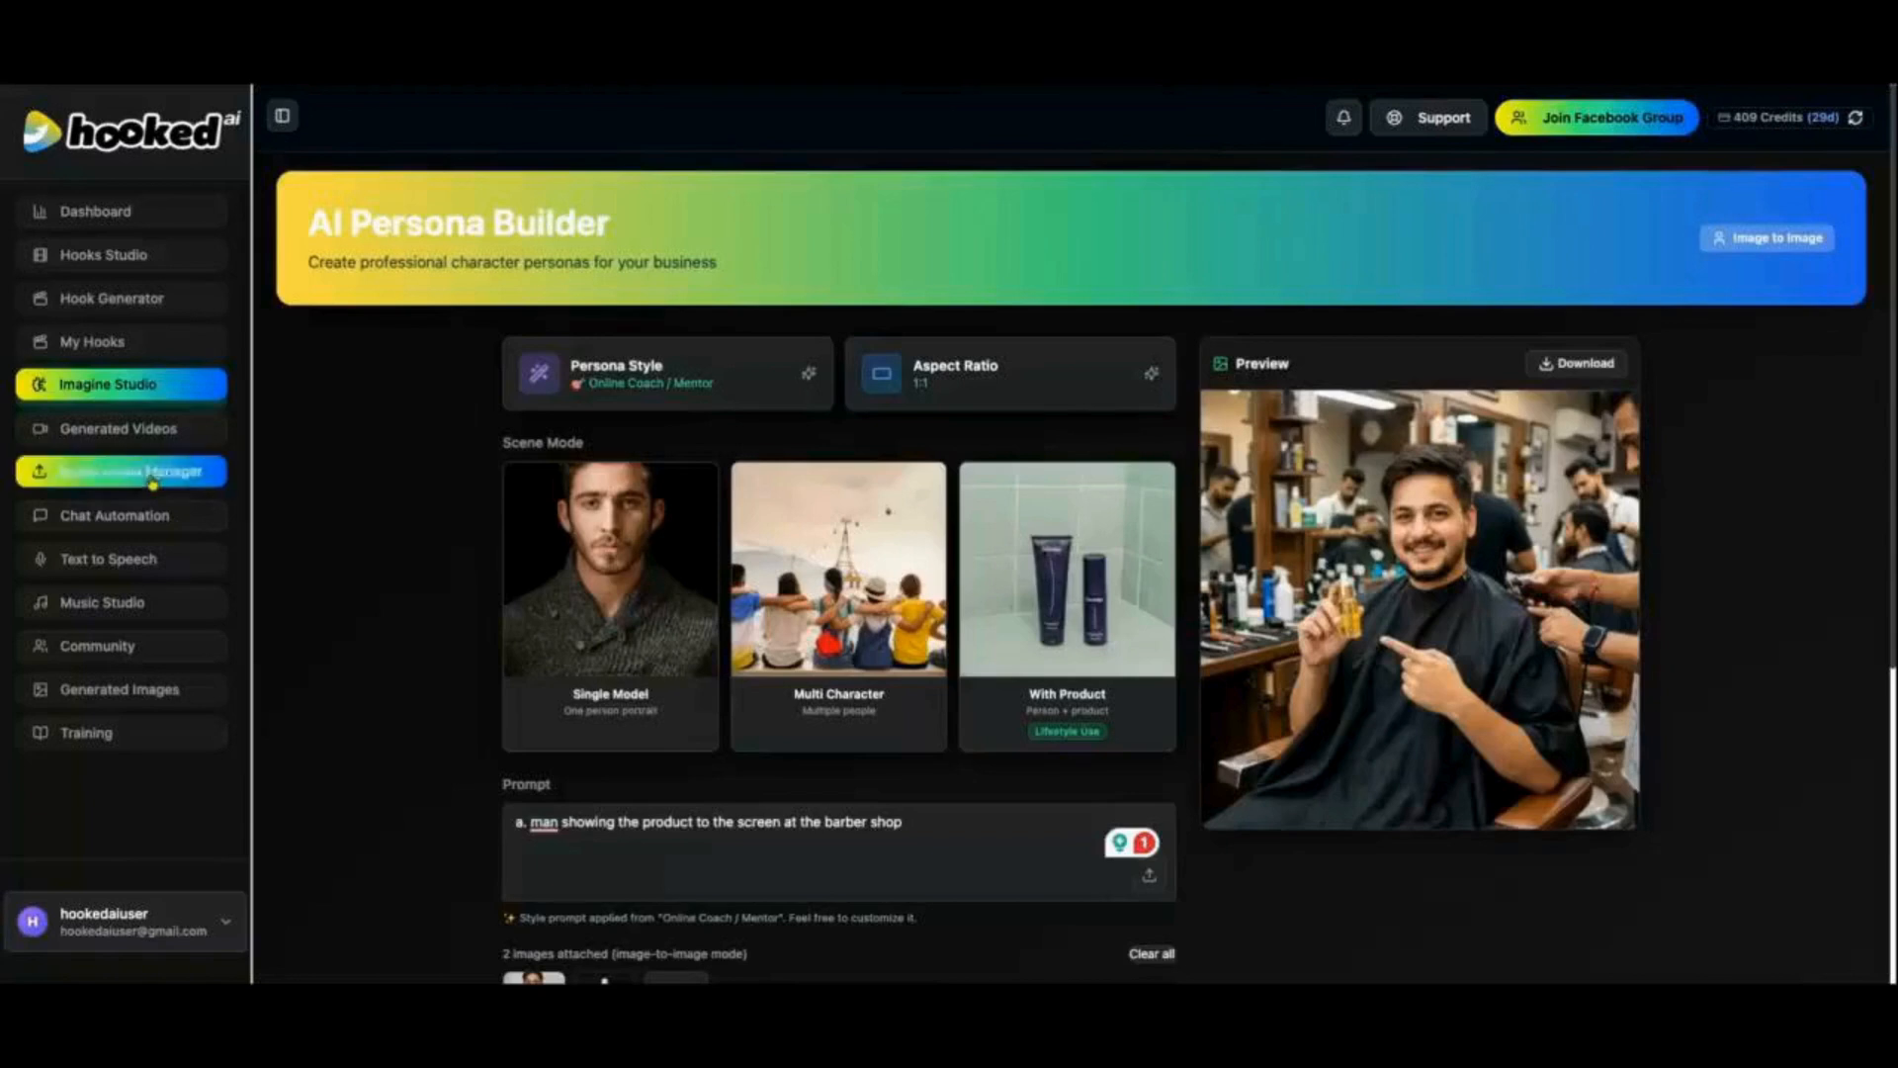
Step: Open the Social Media Manager and connect the Meta account for Instagram and Facebook posting
click(138, 472)
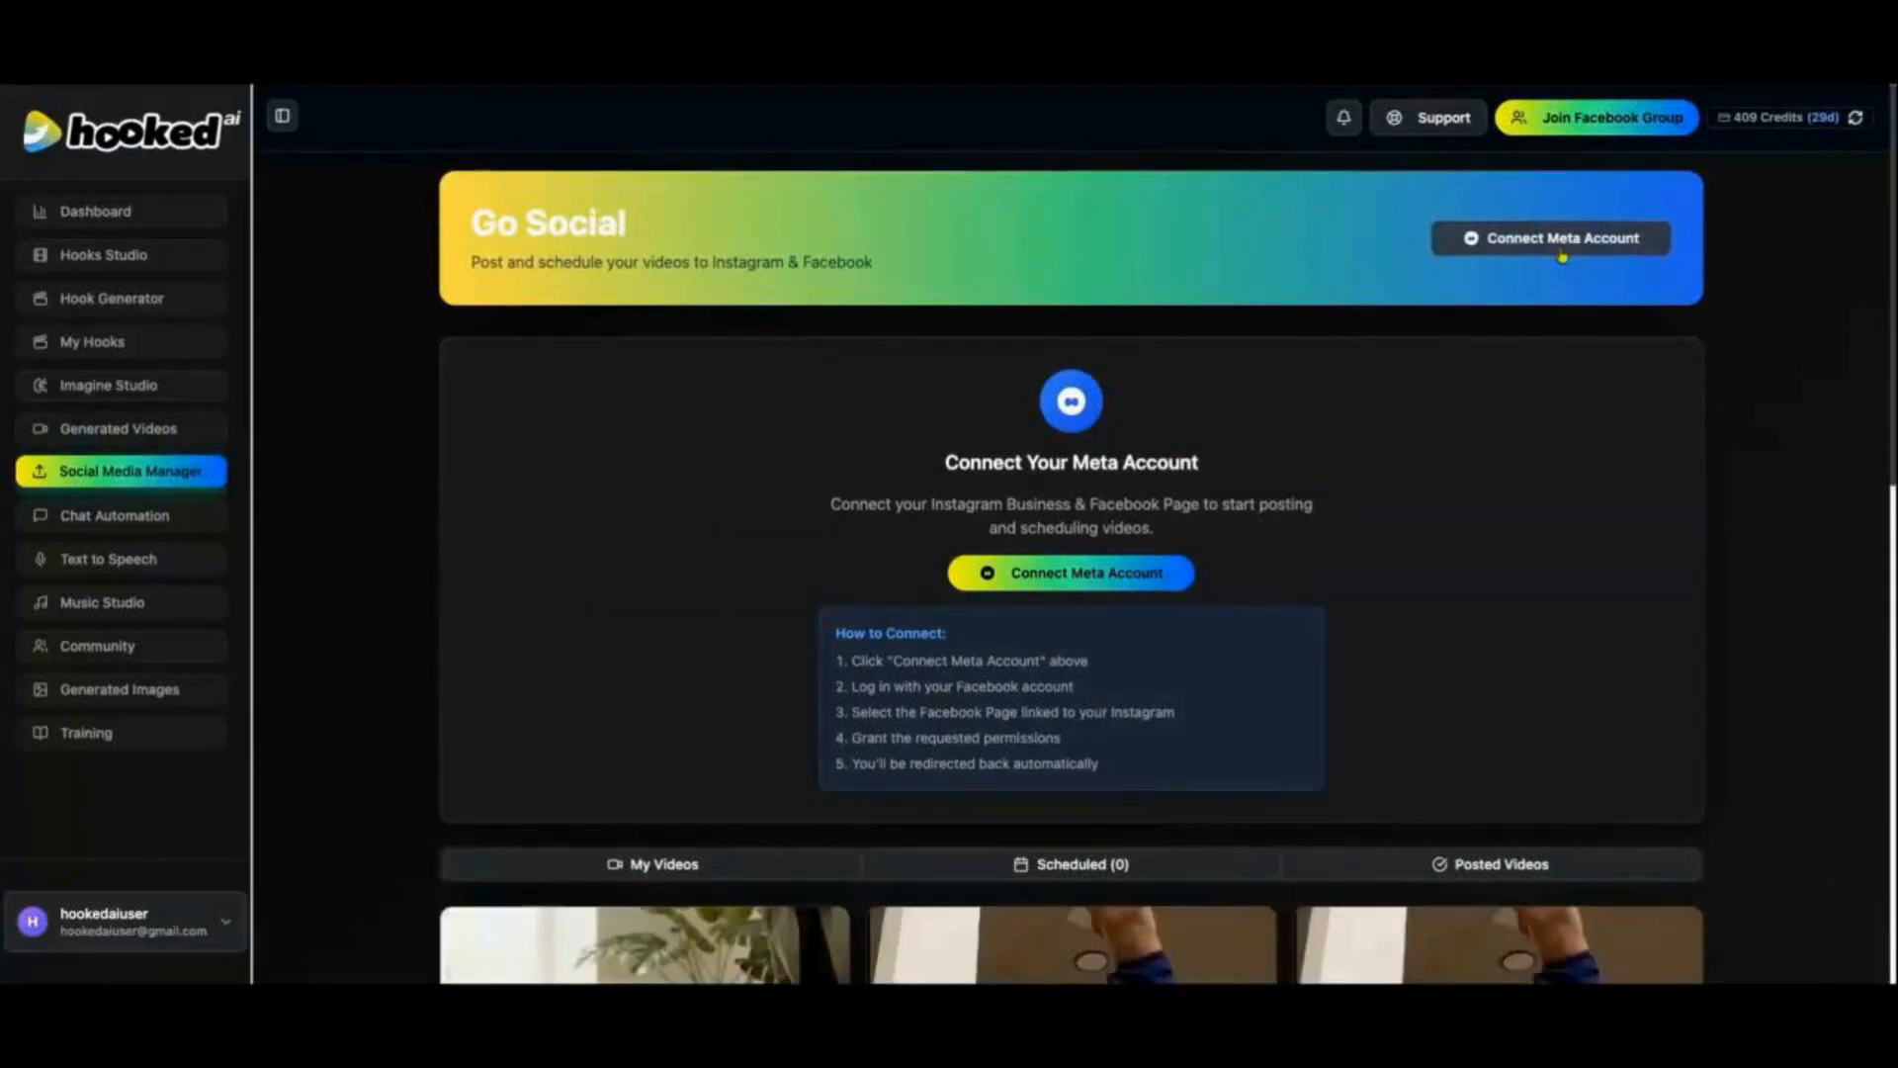
click(1562, 255)
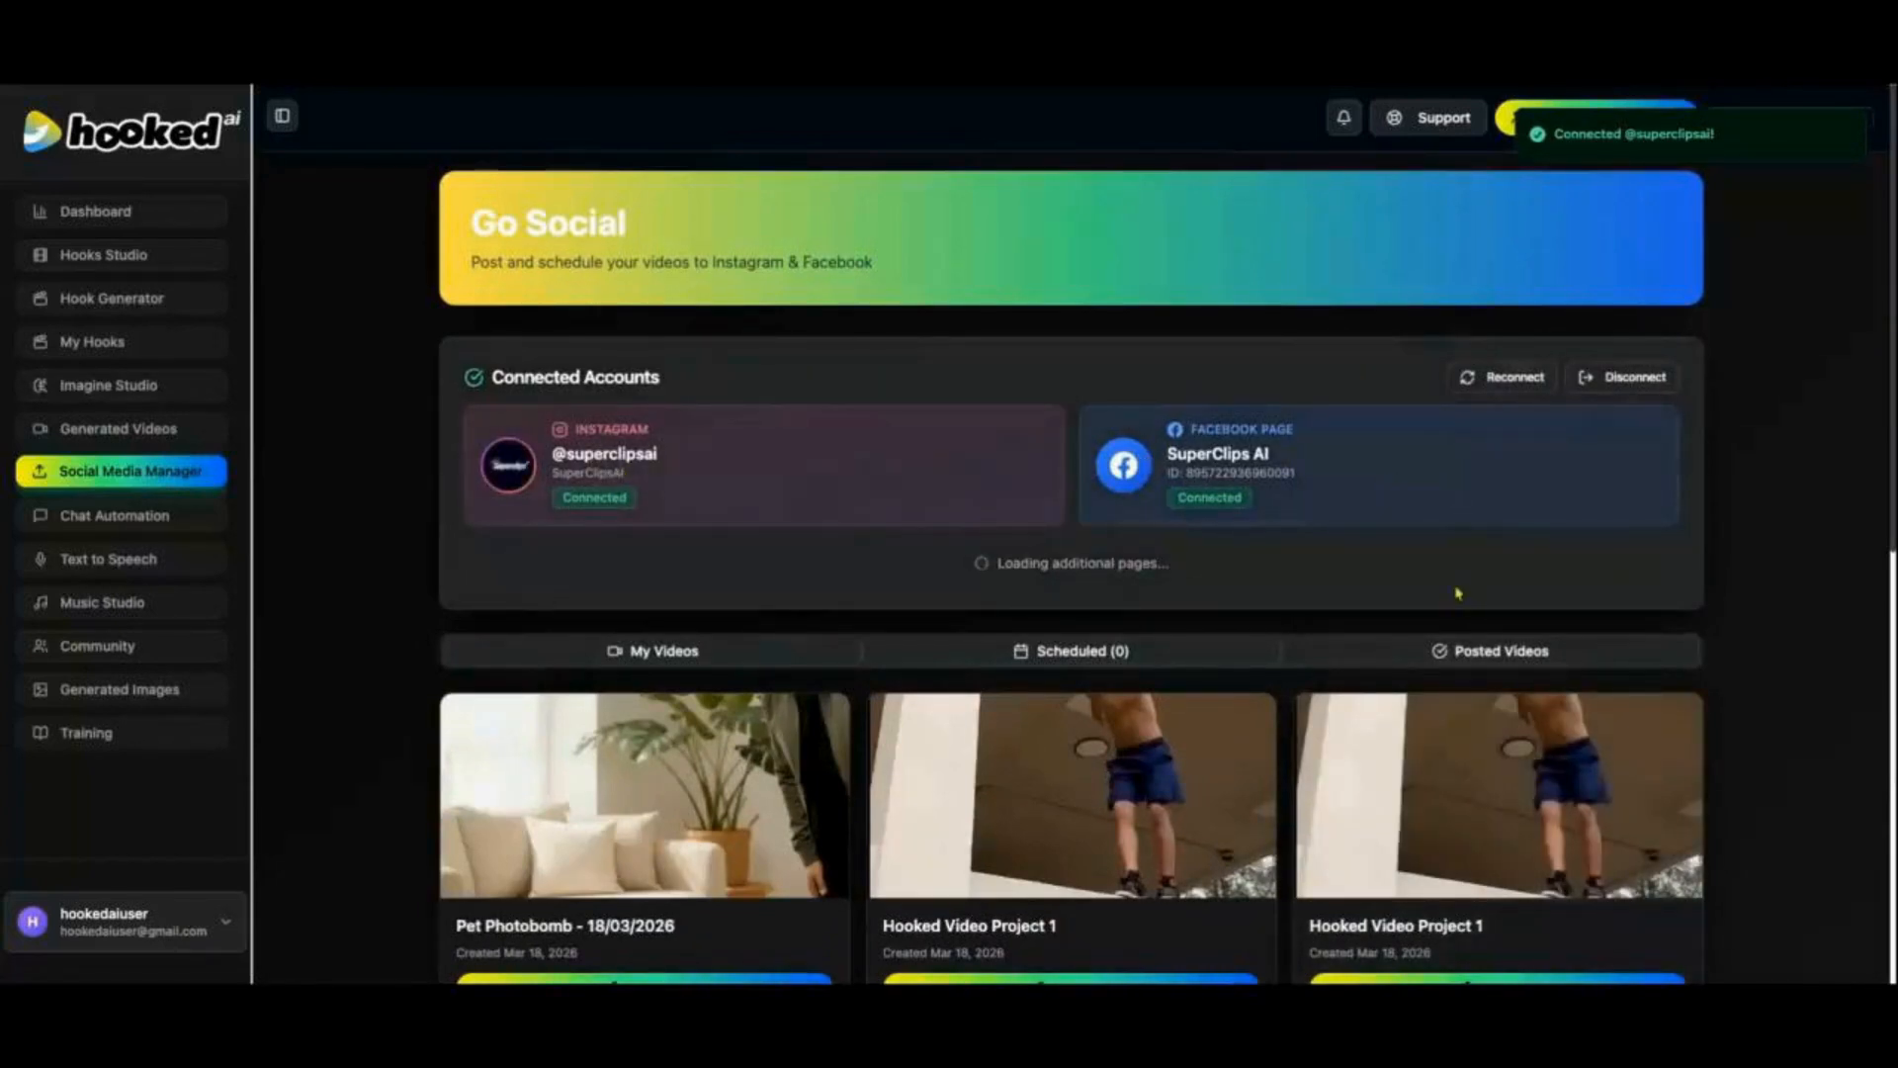
Step: Start a Reel post of the grilled burger video and select the SuperClips AI Facebook page in addition to Instagram
scroll(1463, 643, down, 8)
click(1498, 867)
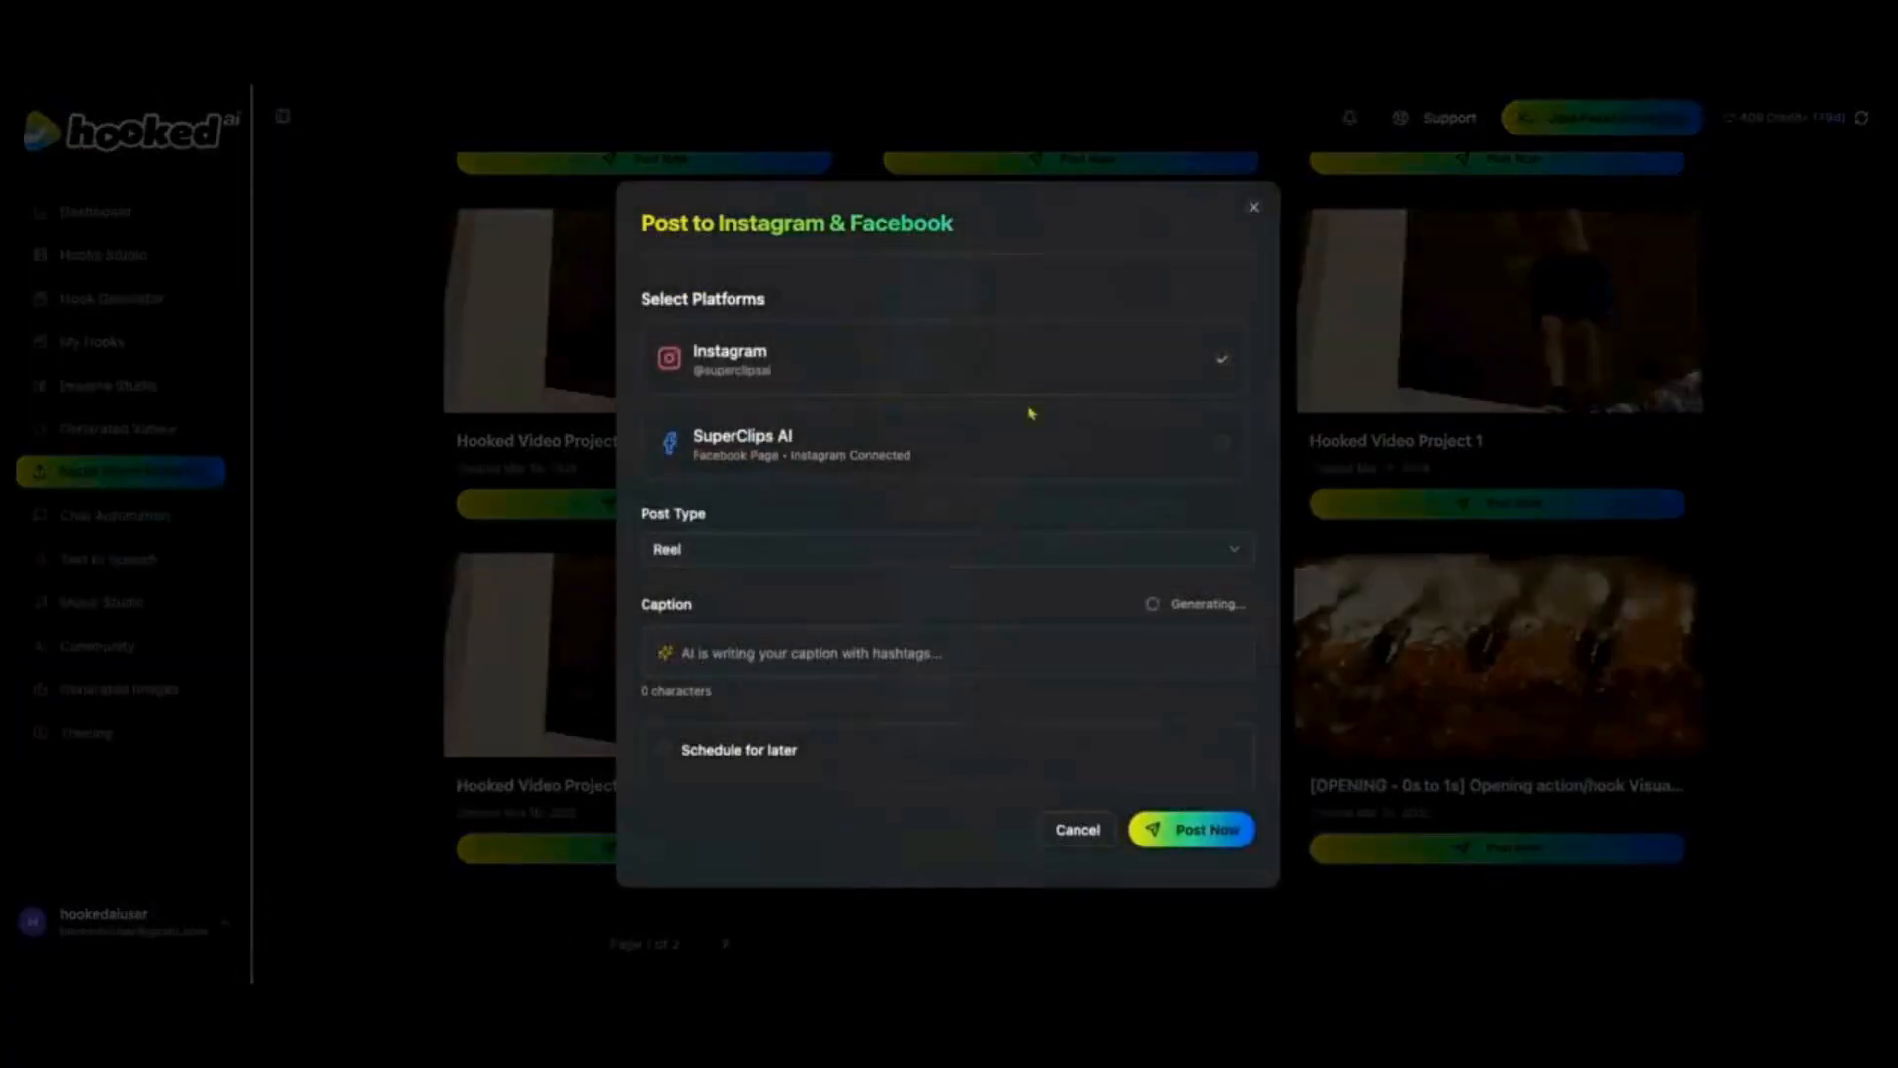
click(1224, 445)
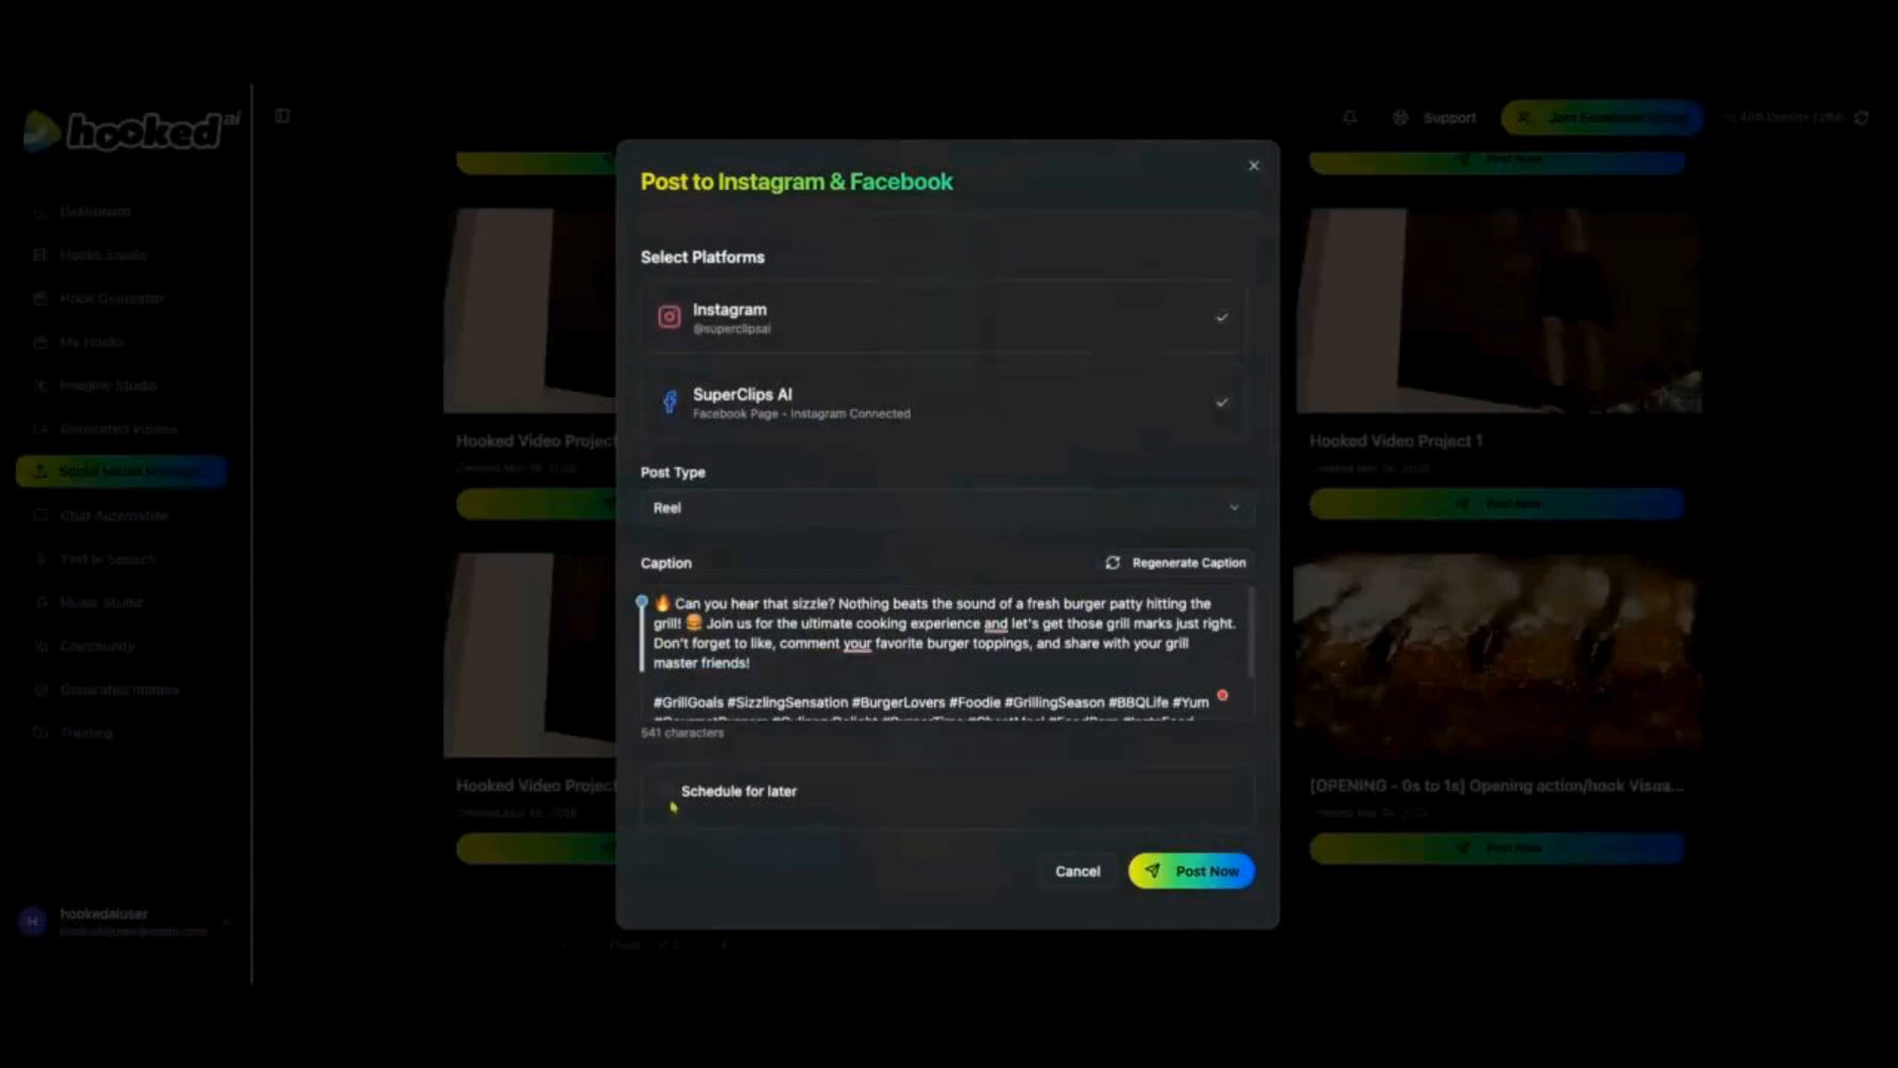
Step: Enable scheduling for the post in the India (IST, UTC+5:30) time zone and set the date to Mar 18, 2026
click(666, 792)
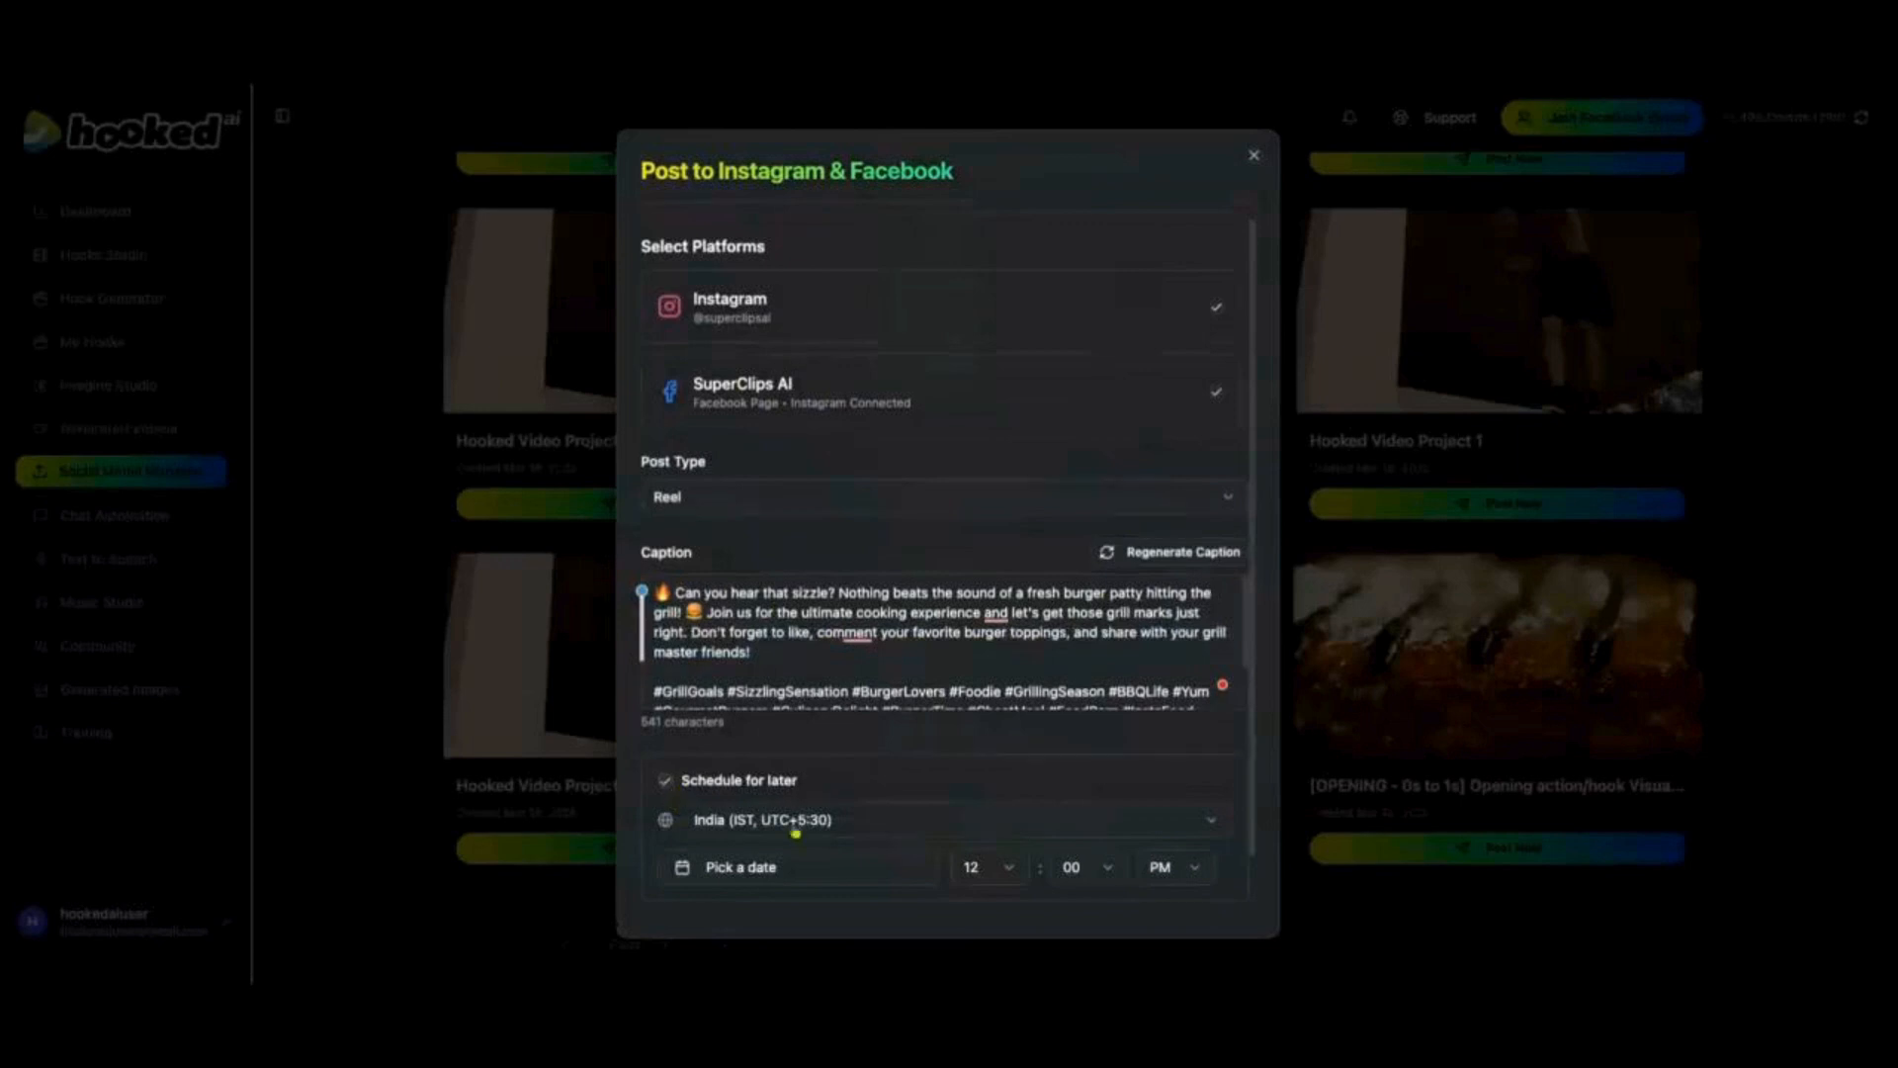
scroll(678, 805, down, 1)
click(781, 758)
scroll(746, 432, up, 1)
click(807, 816)
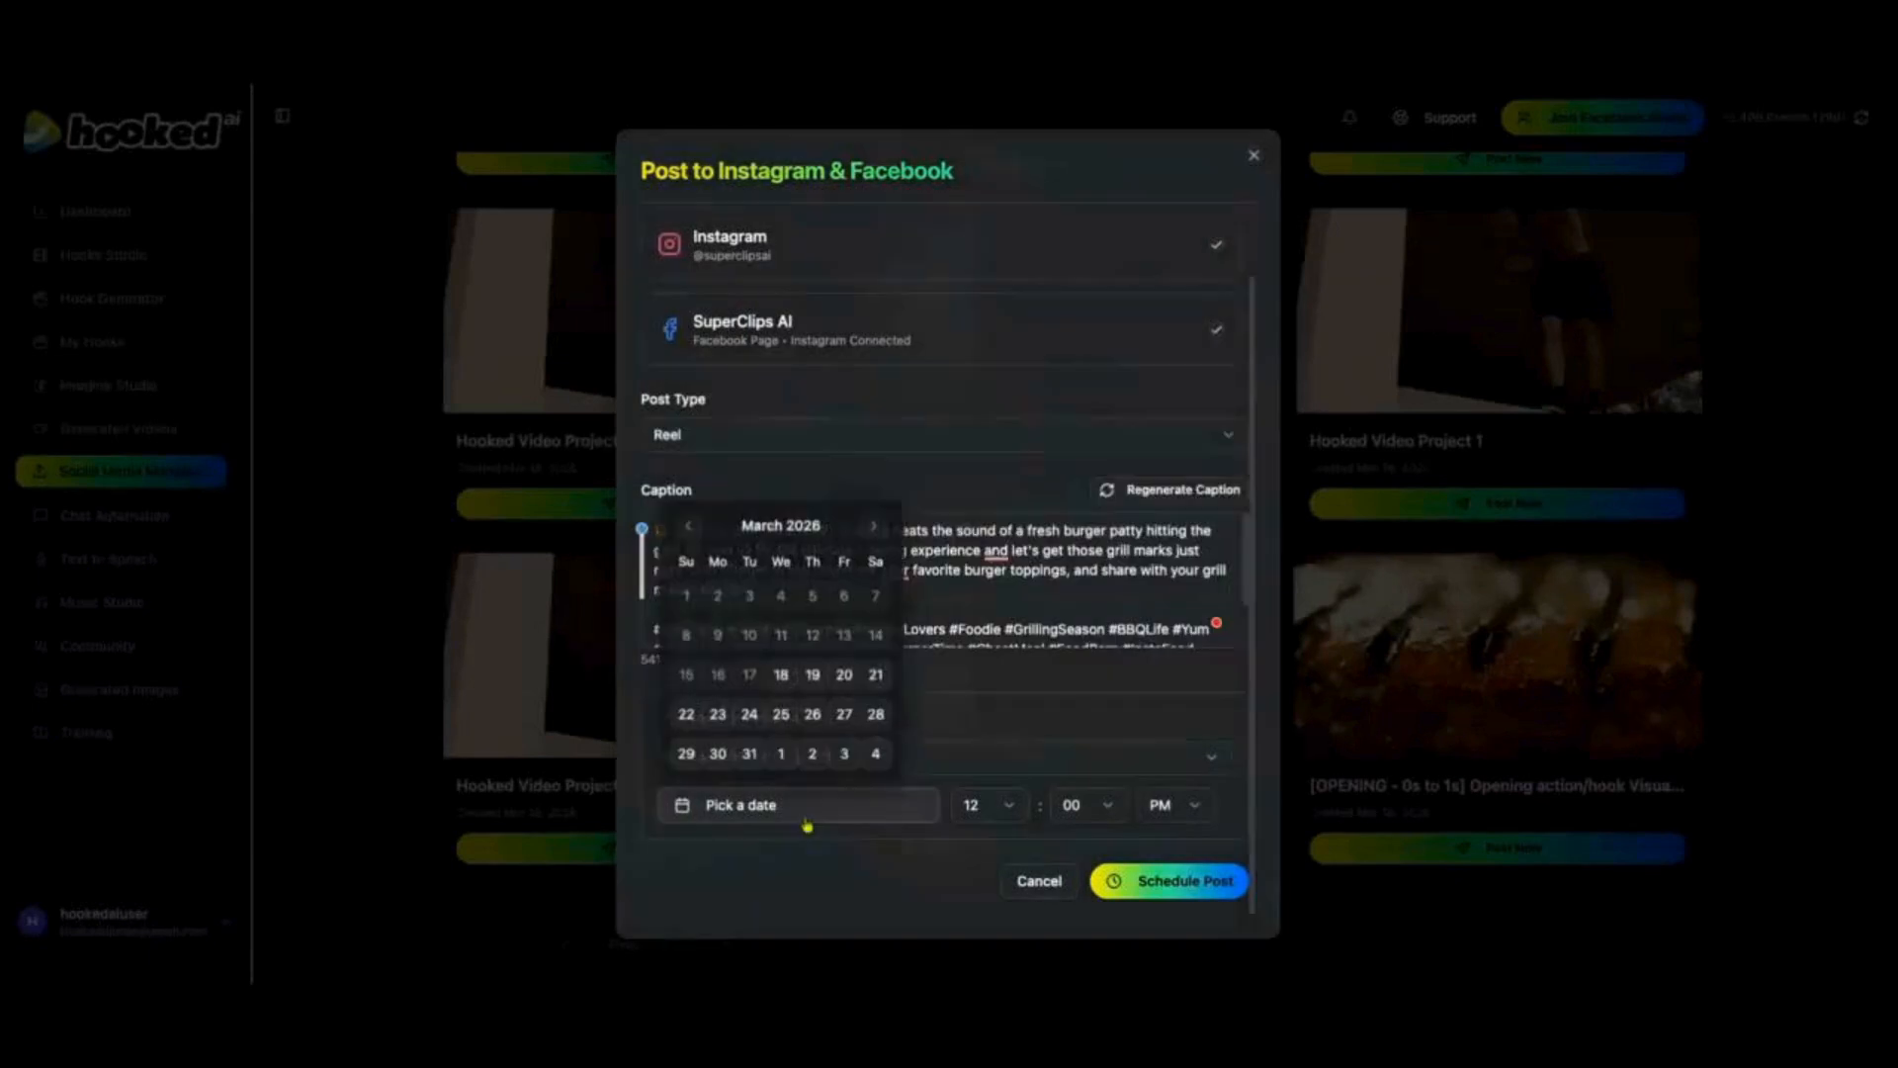
click(787, 681)
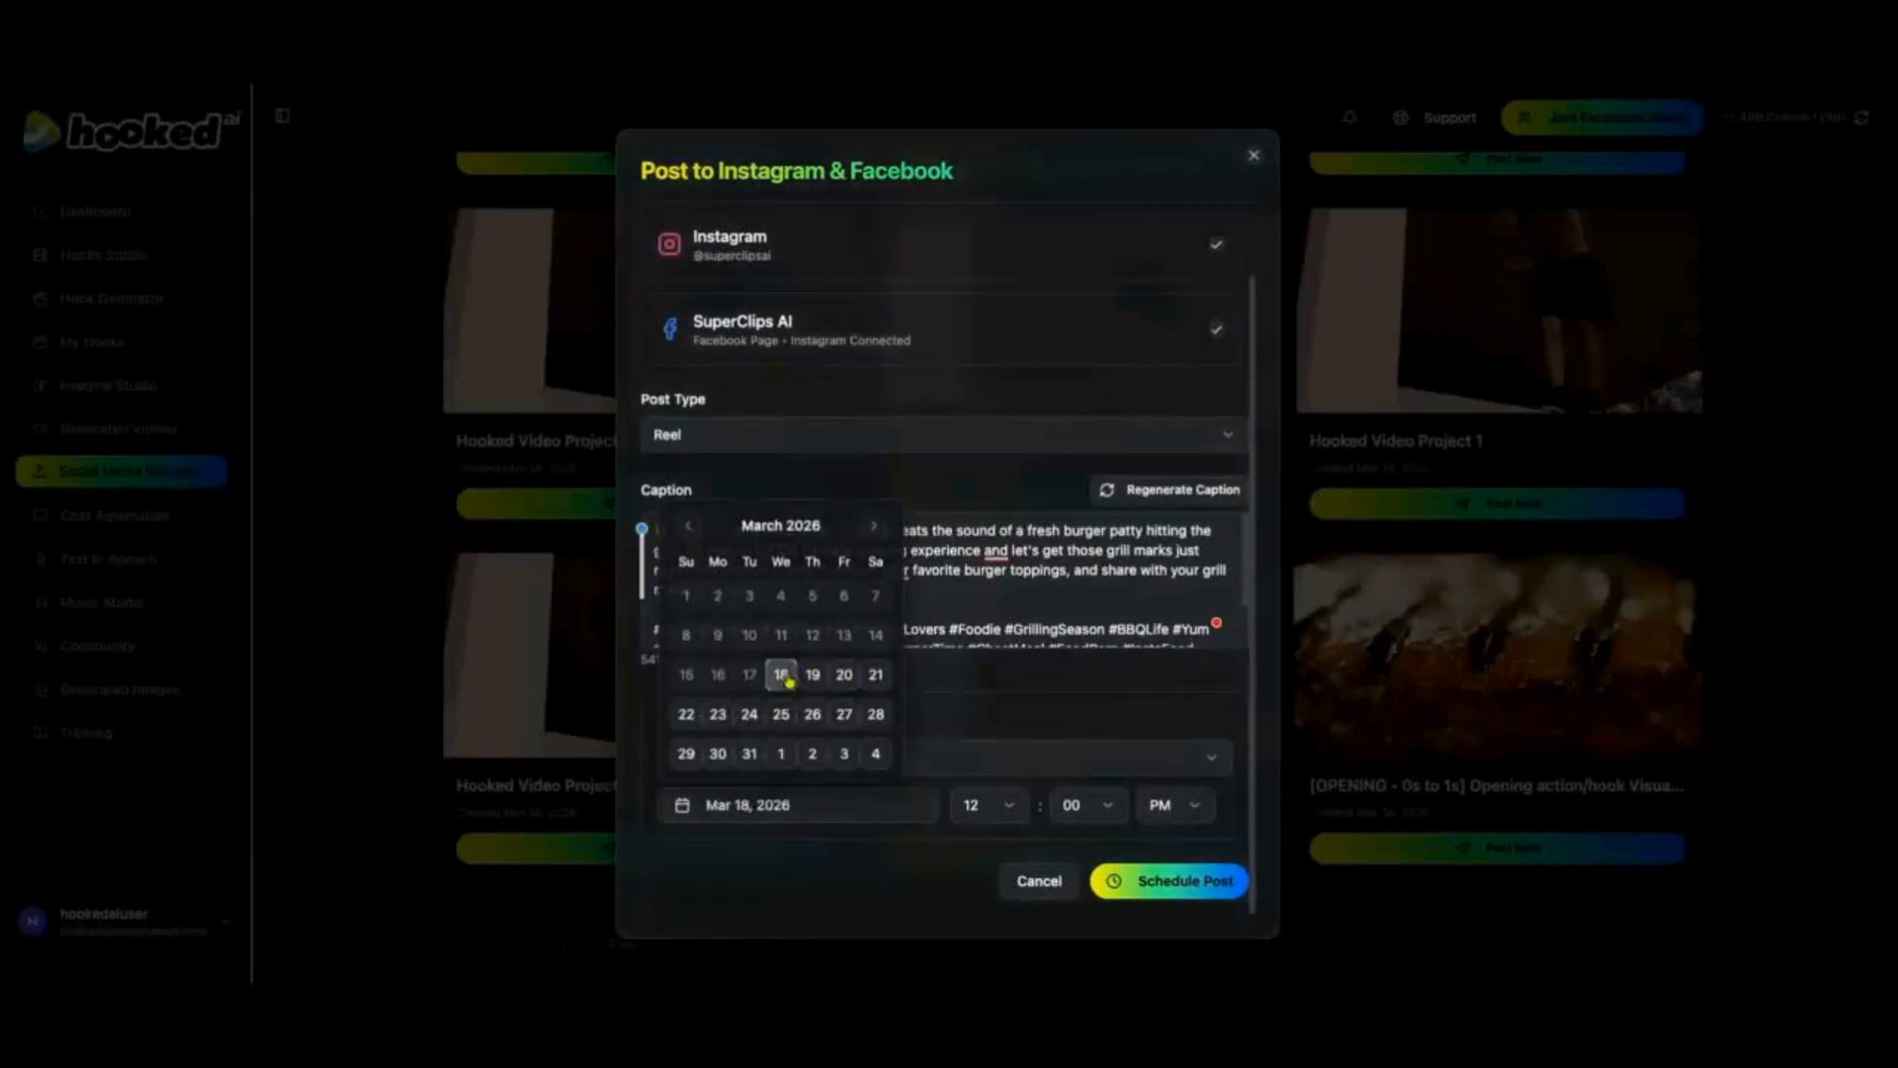
Step: Set the posting time to 2:45 PM and schedule the post
click(992, 805)
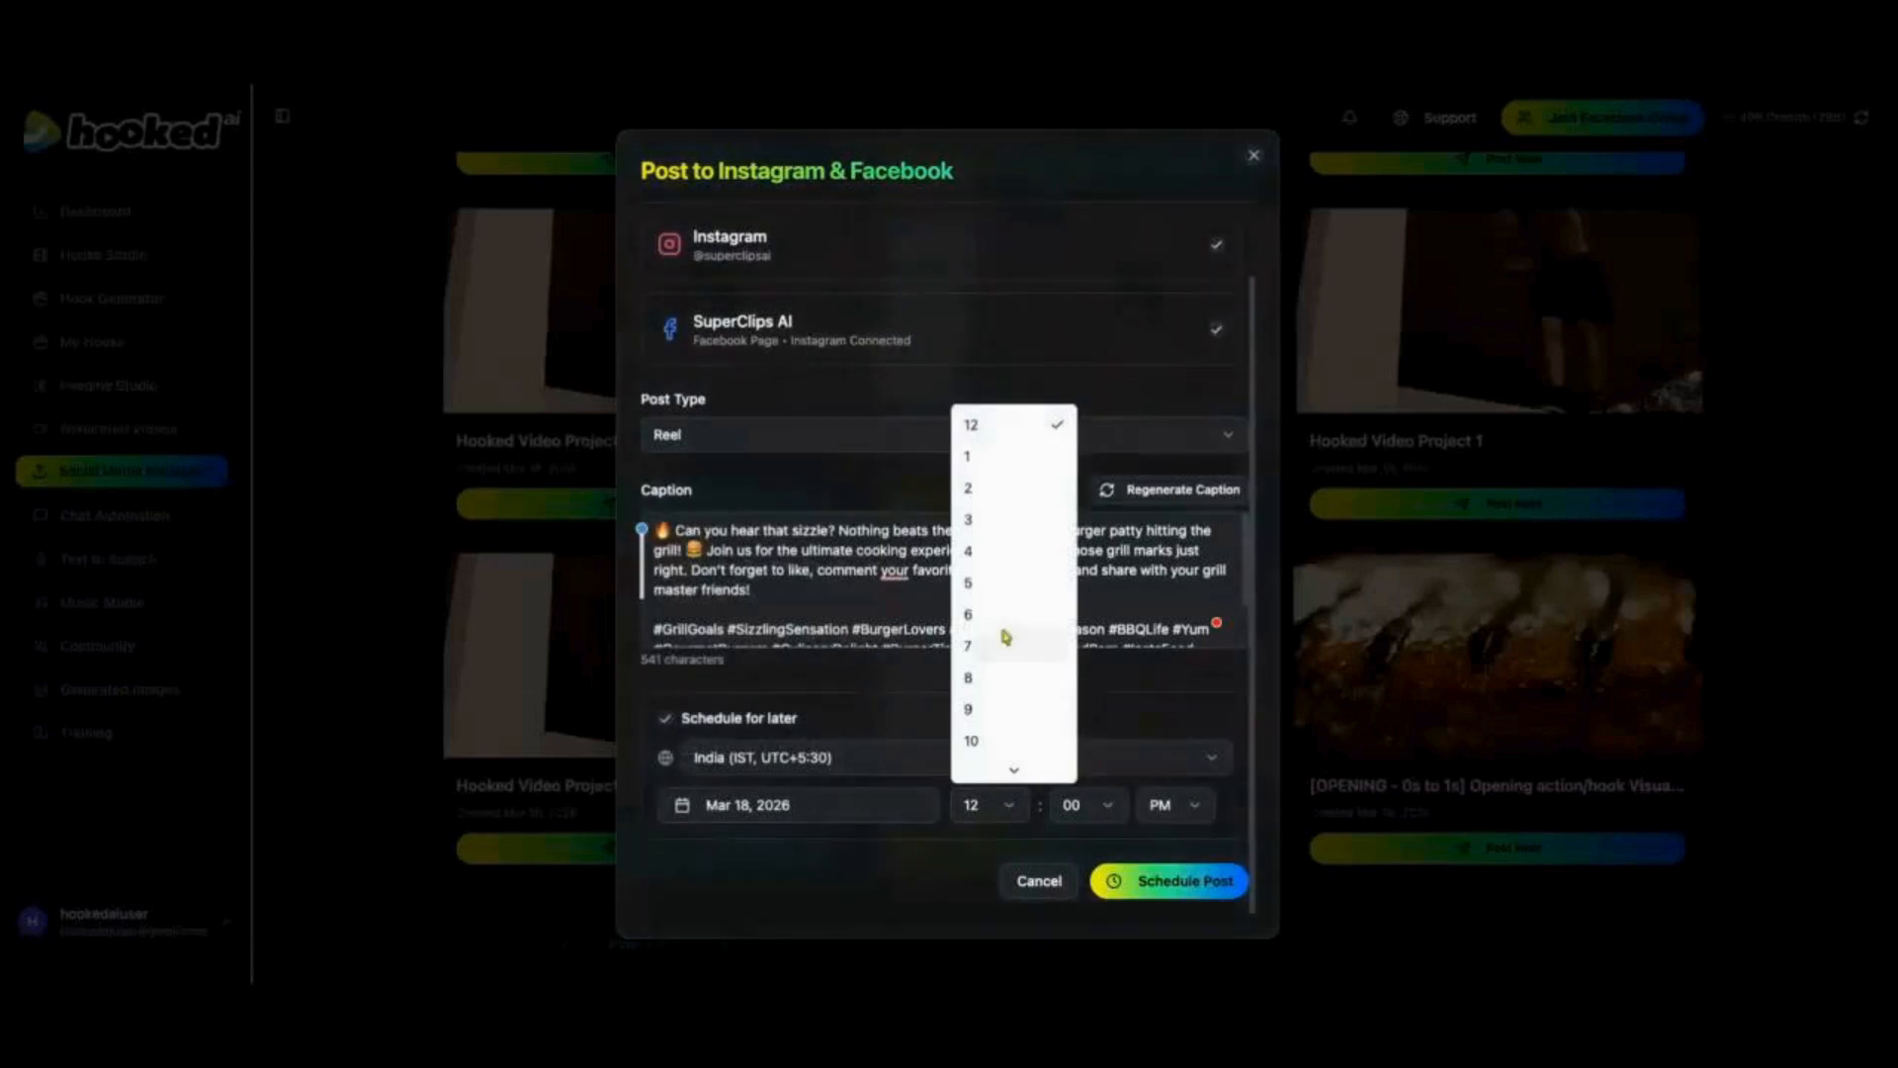
click(1001, 488)
click(1100, 803)
scroll(1102, 682, down, 5)
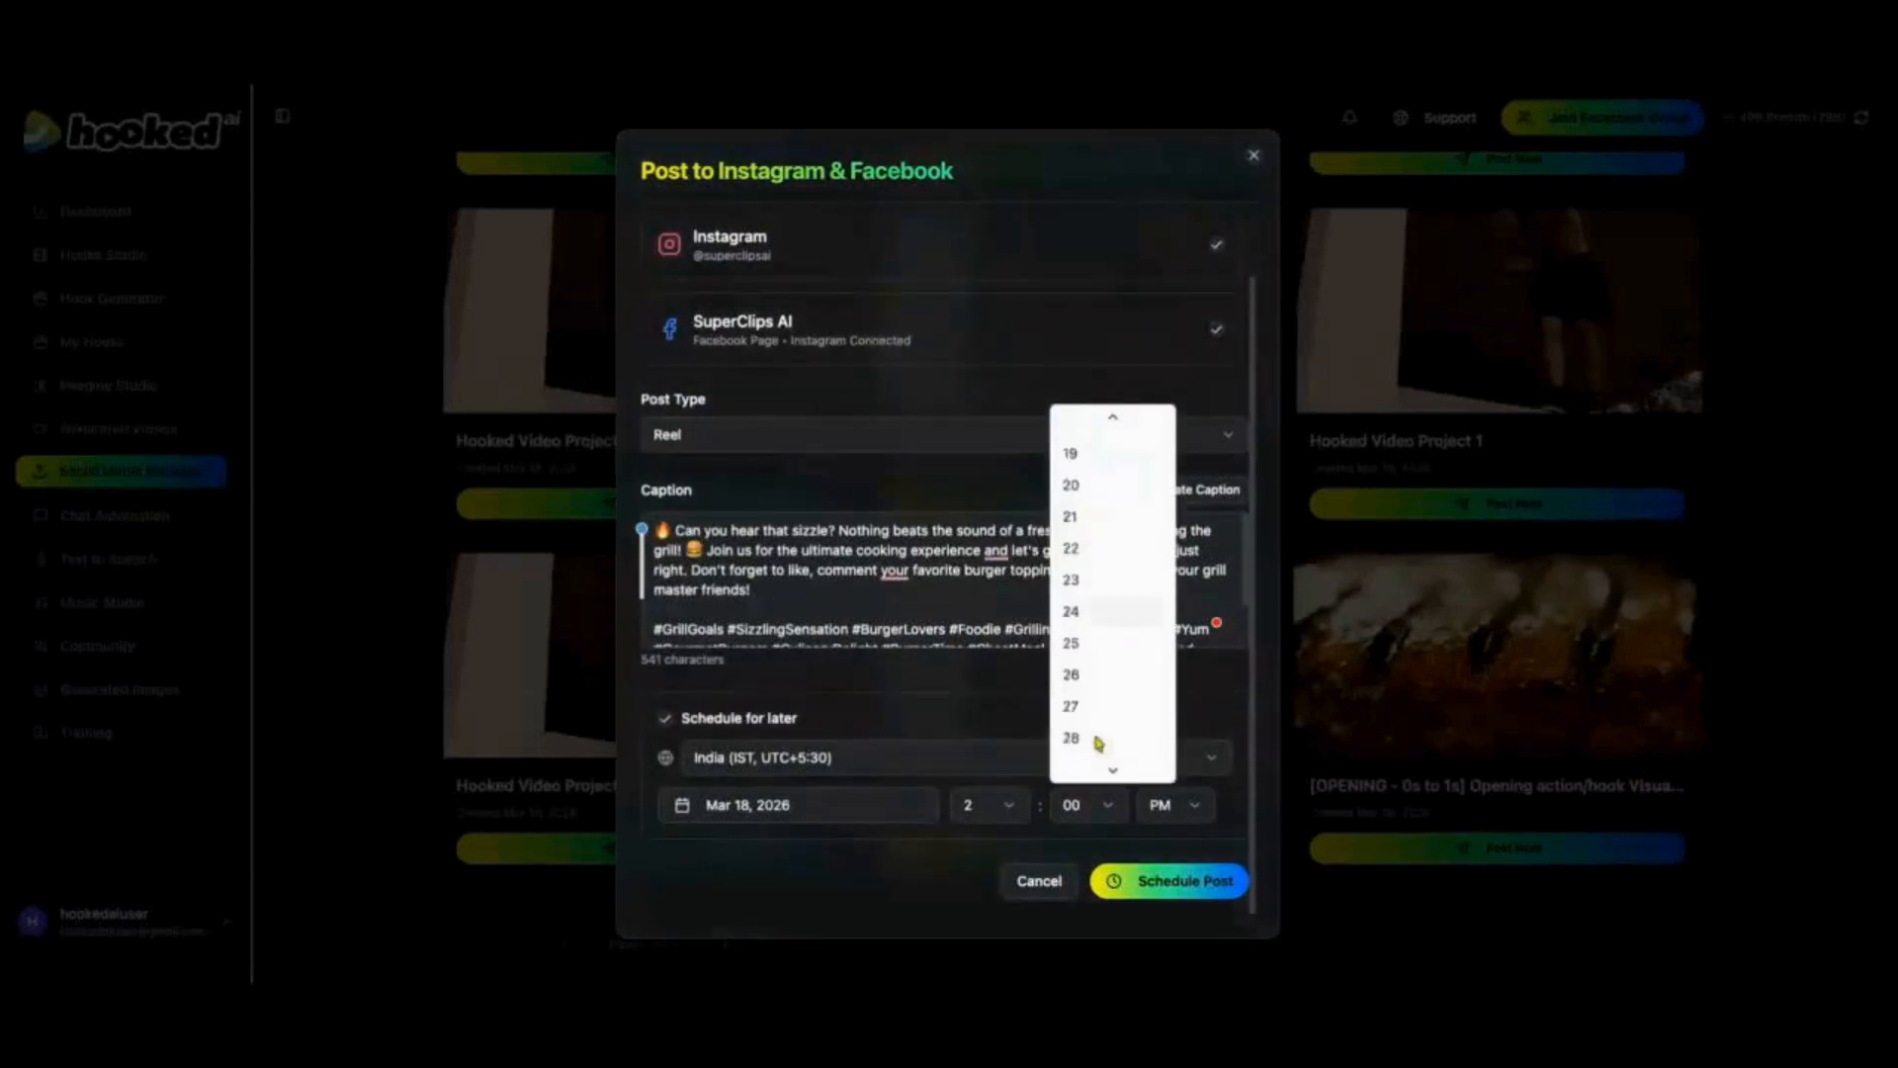
scroll(1114, 692, down, 4)
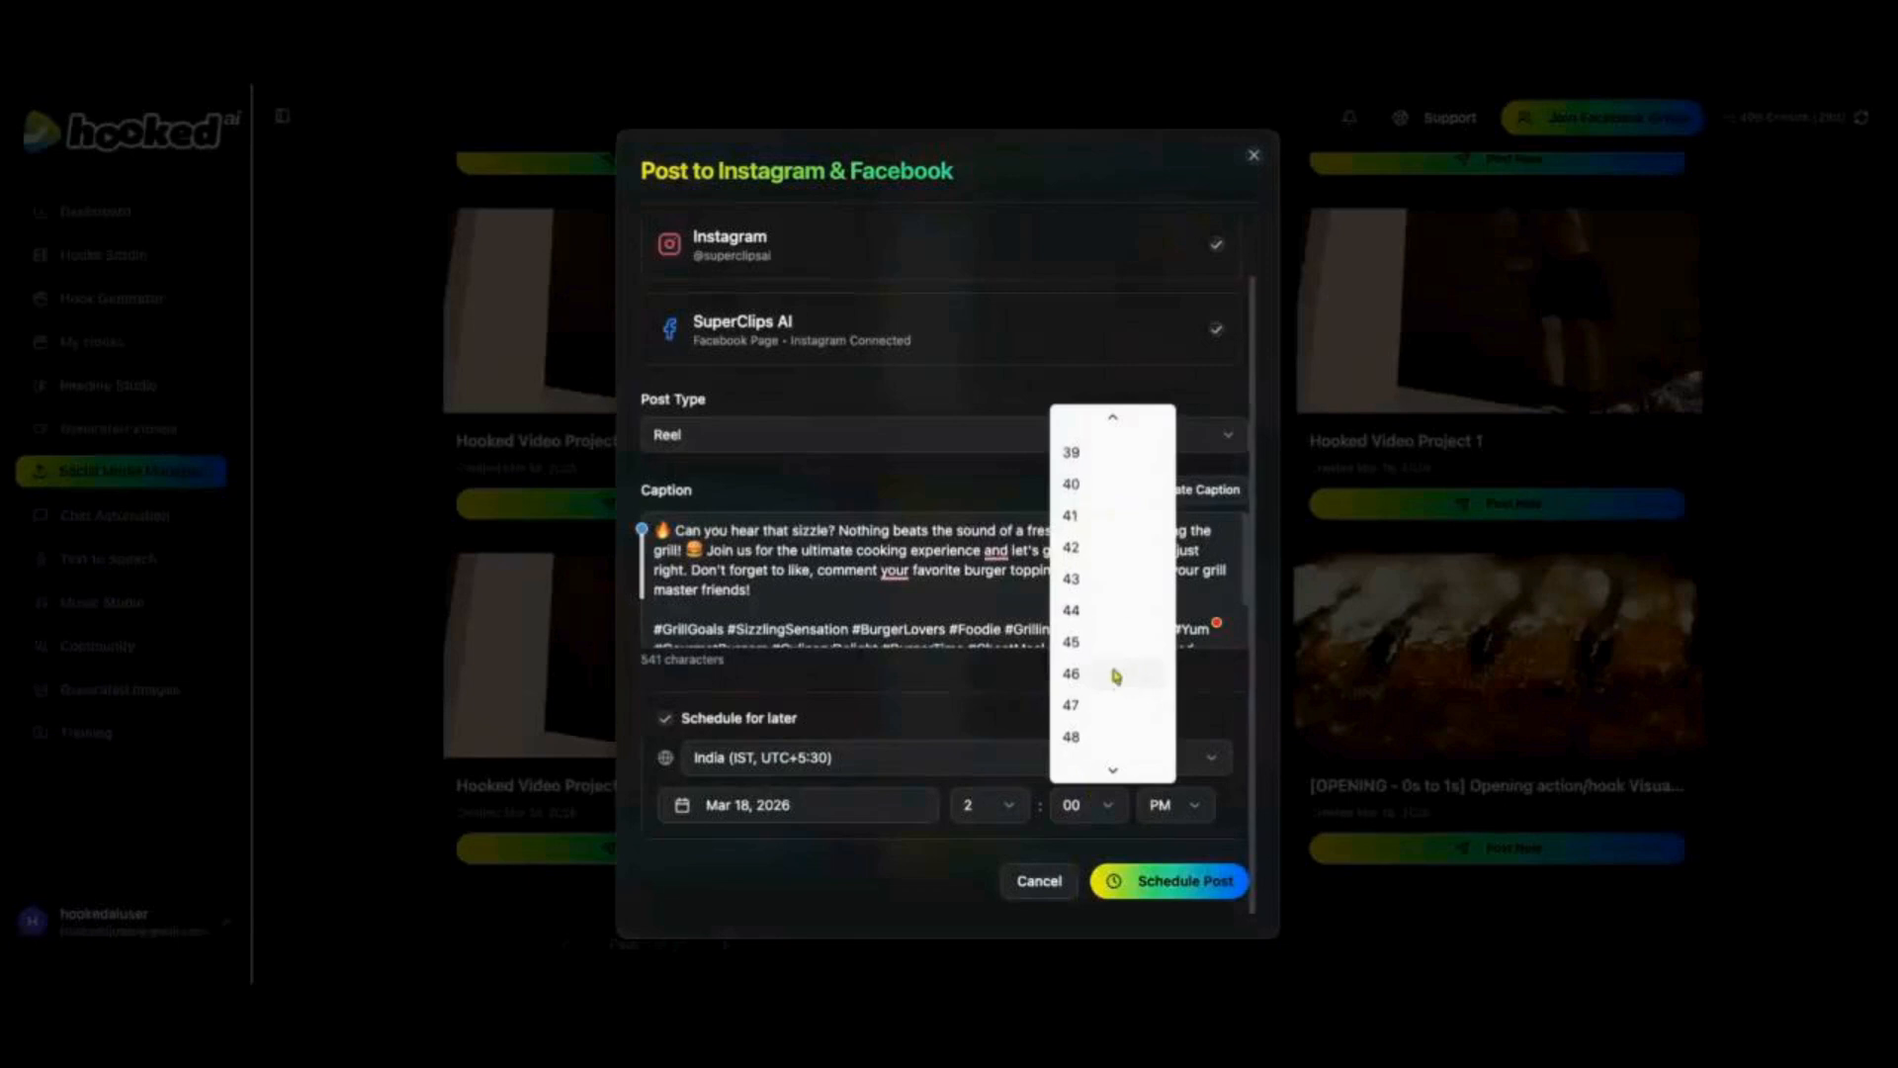
click(1116, 644)
click(1175, 806)
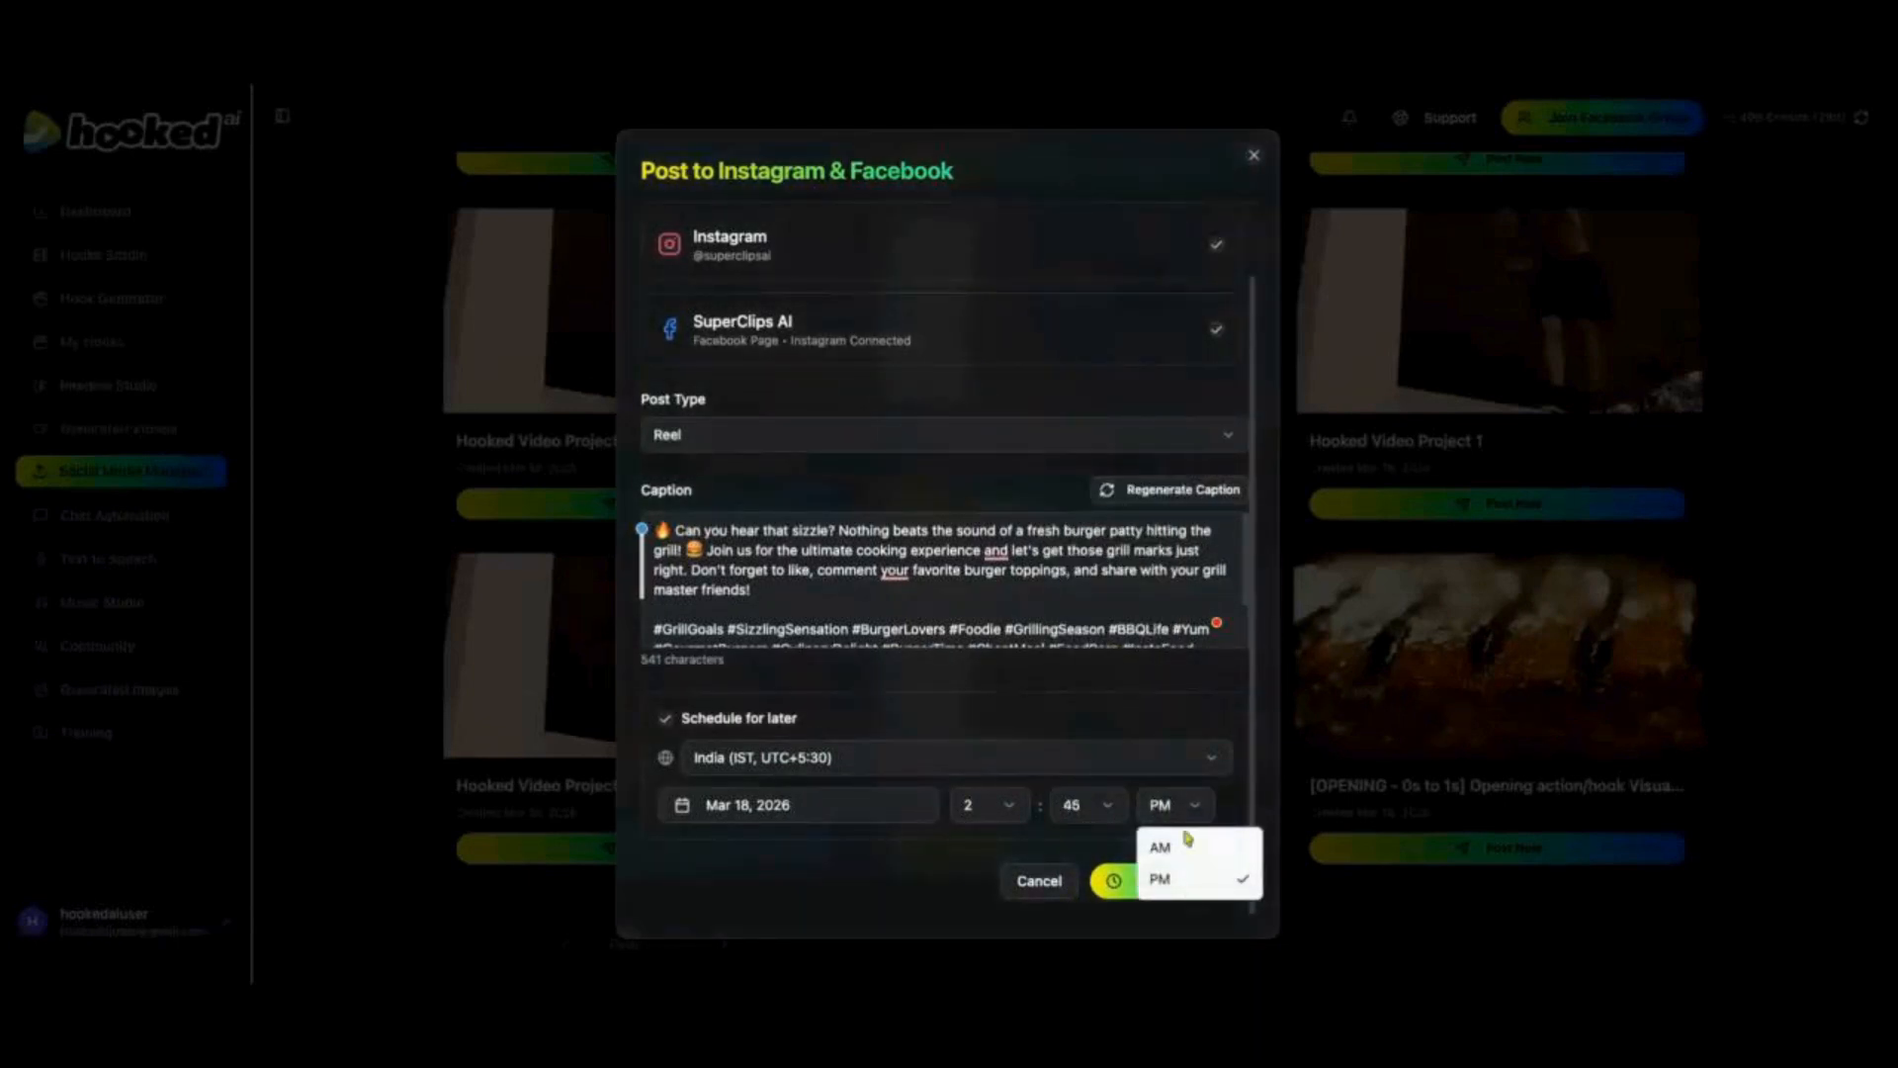
click(1147, 879)
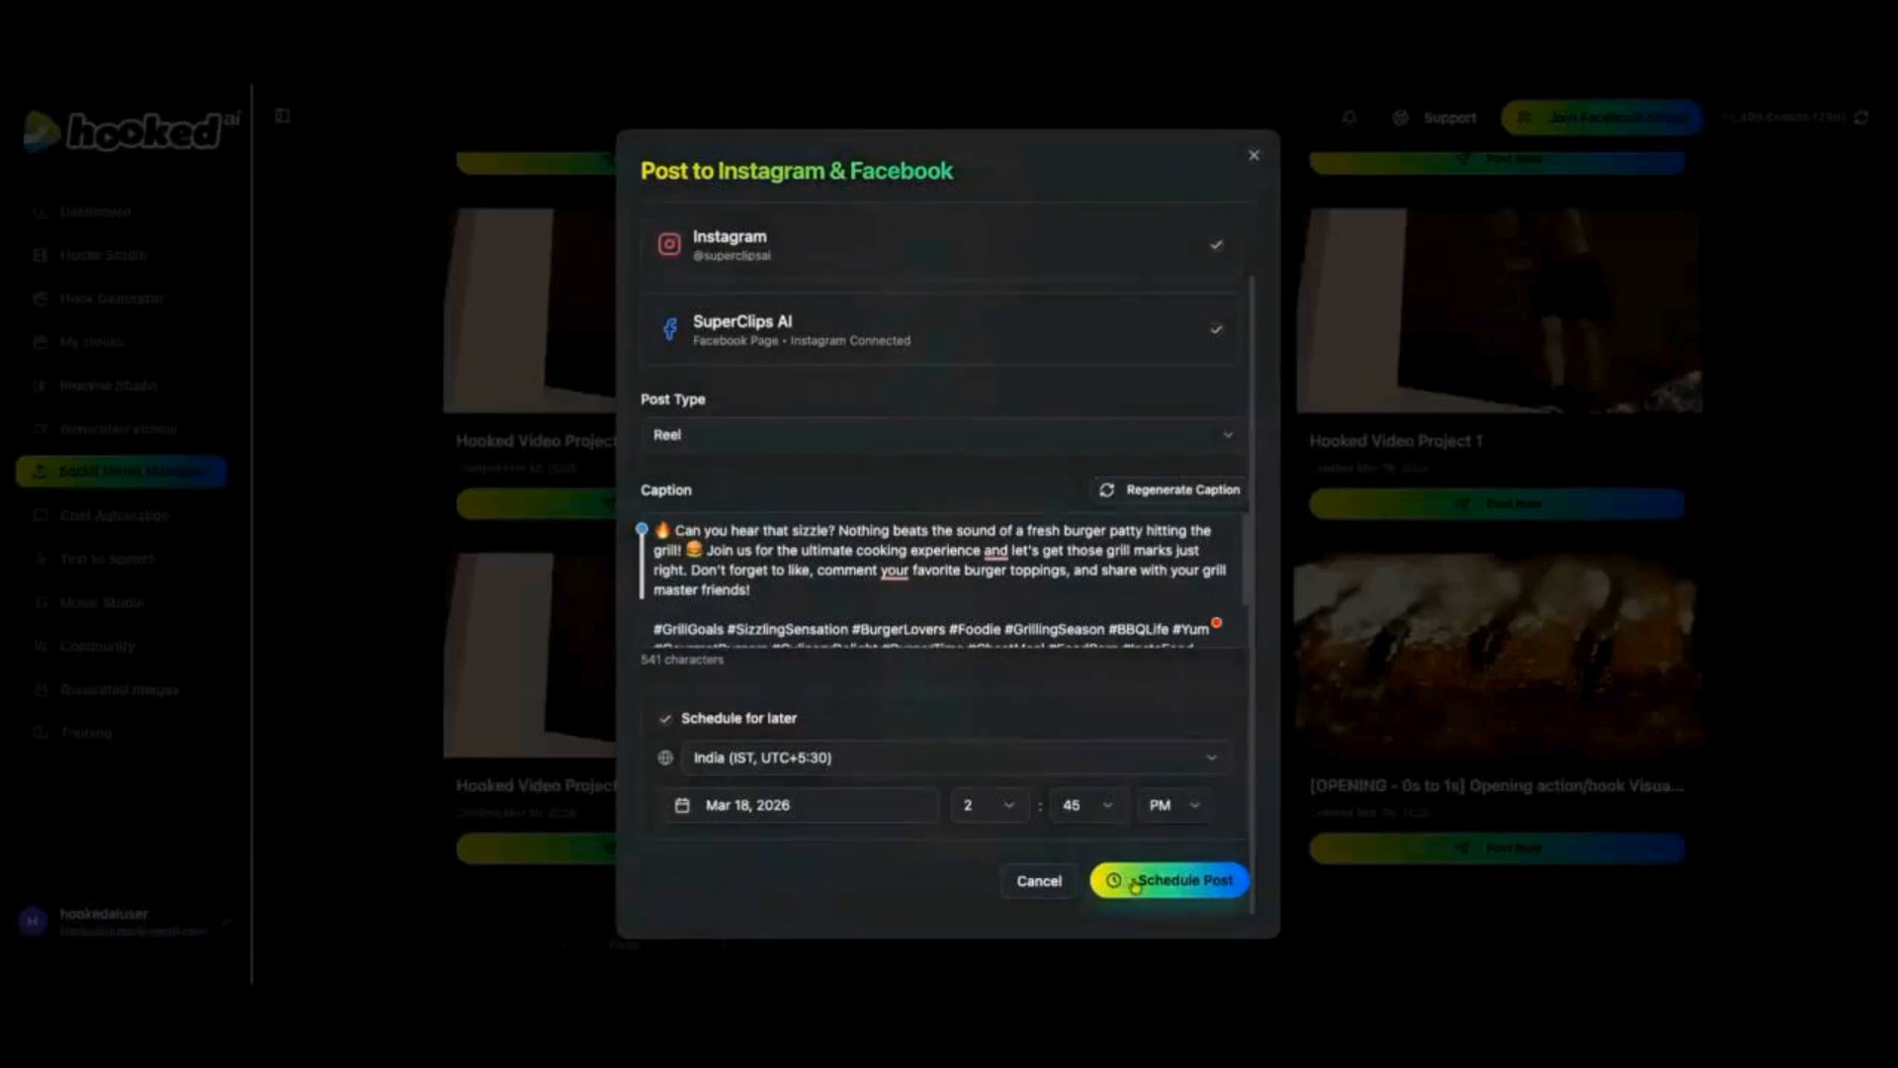
click(1178, 893)
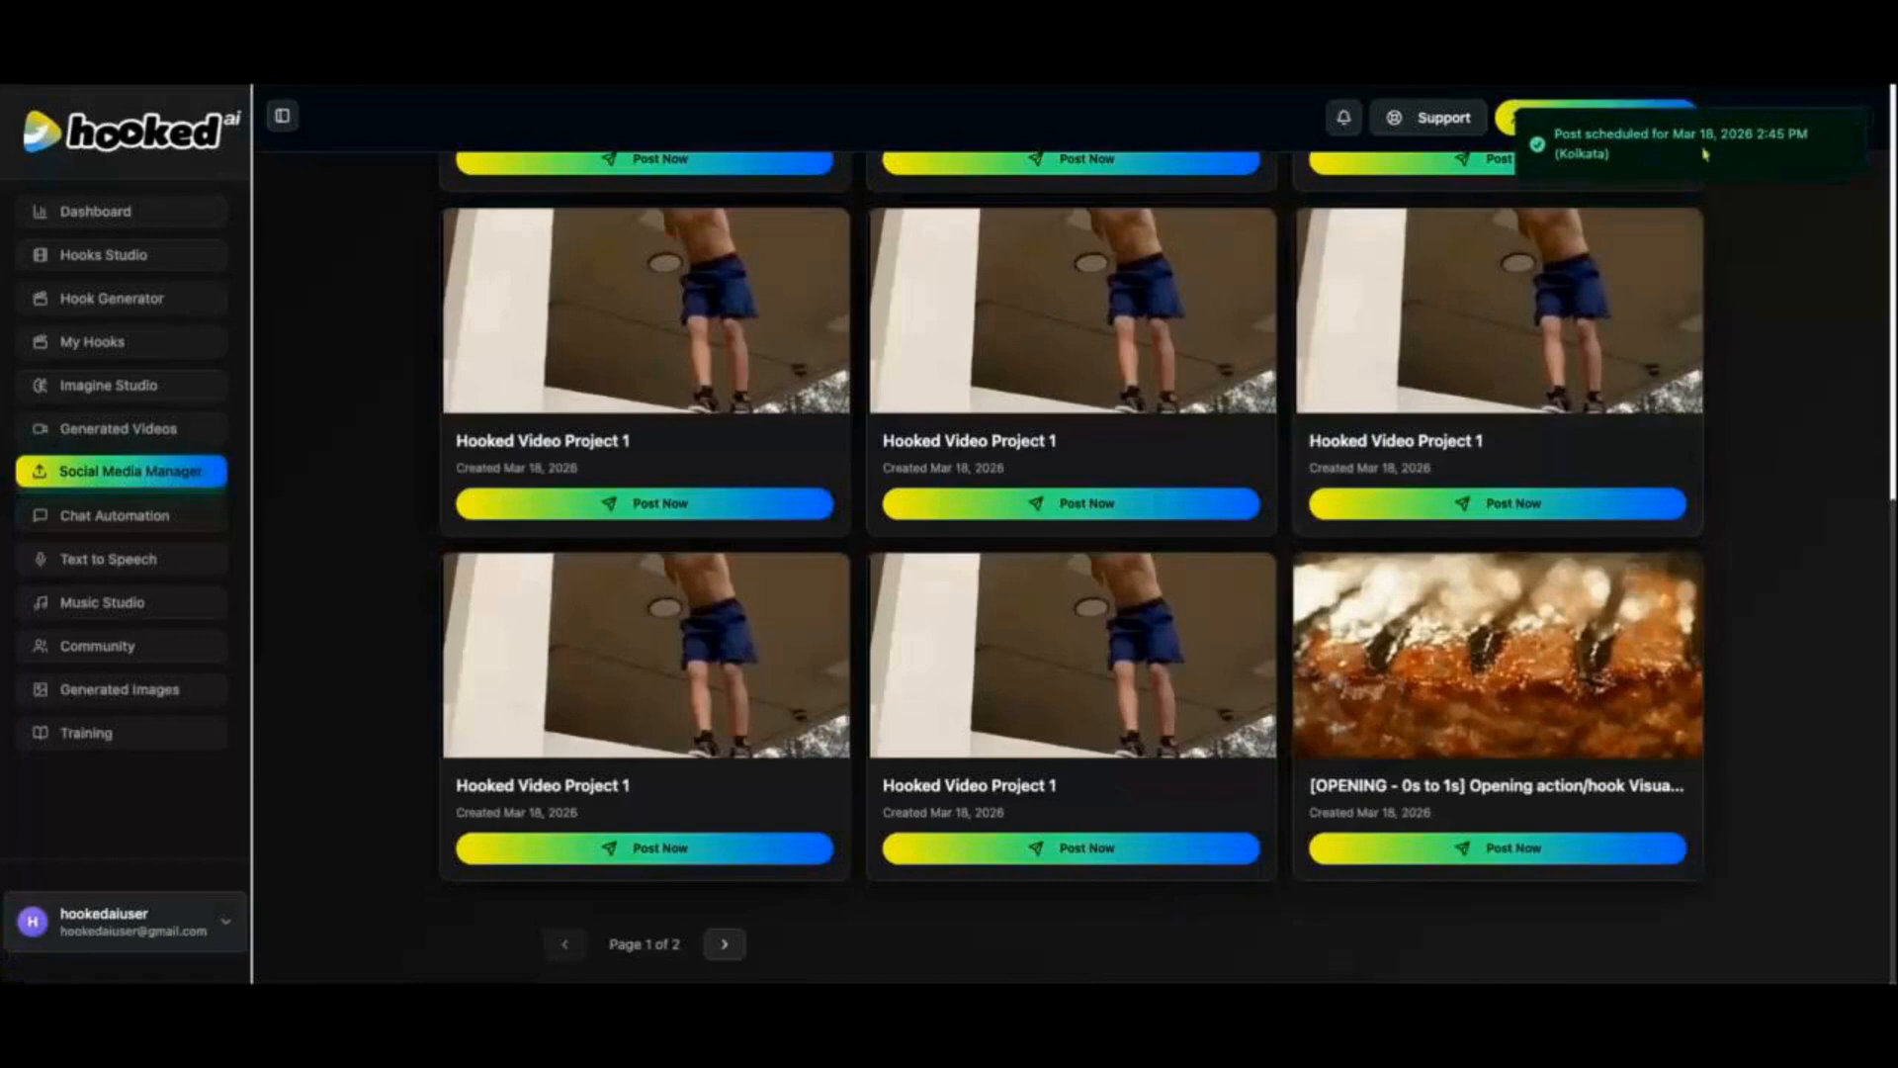
scroll(494, 344, up, 7)
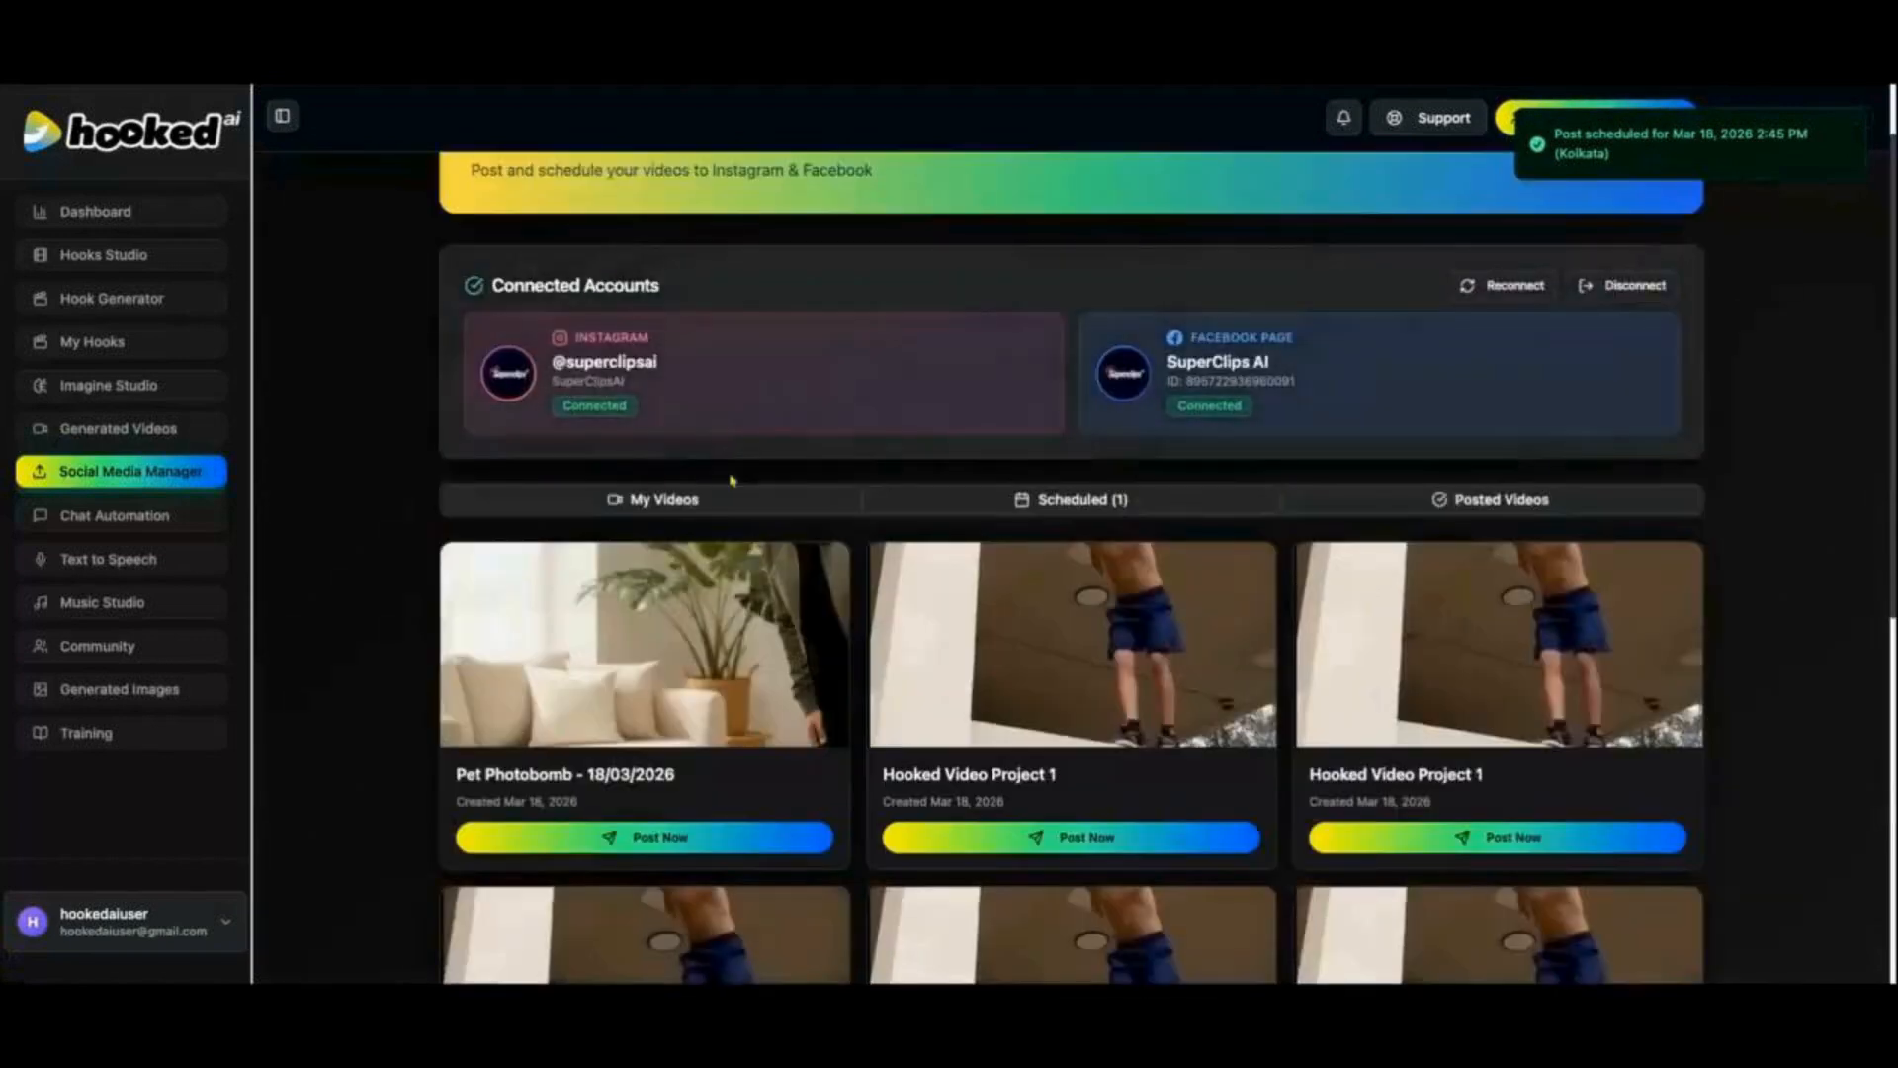
Step: Create a new chat automation named "Hook Automation Send website link" with the platform set to Both (IG + FB)
click(118, 516)
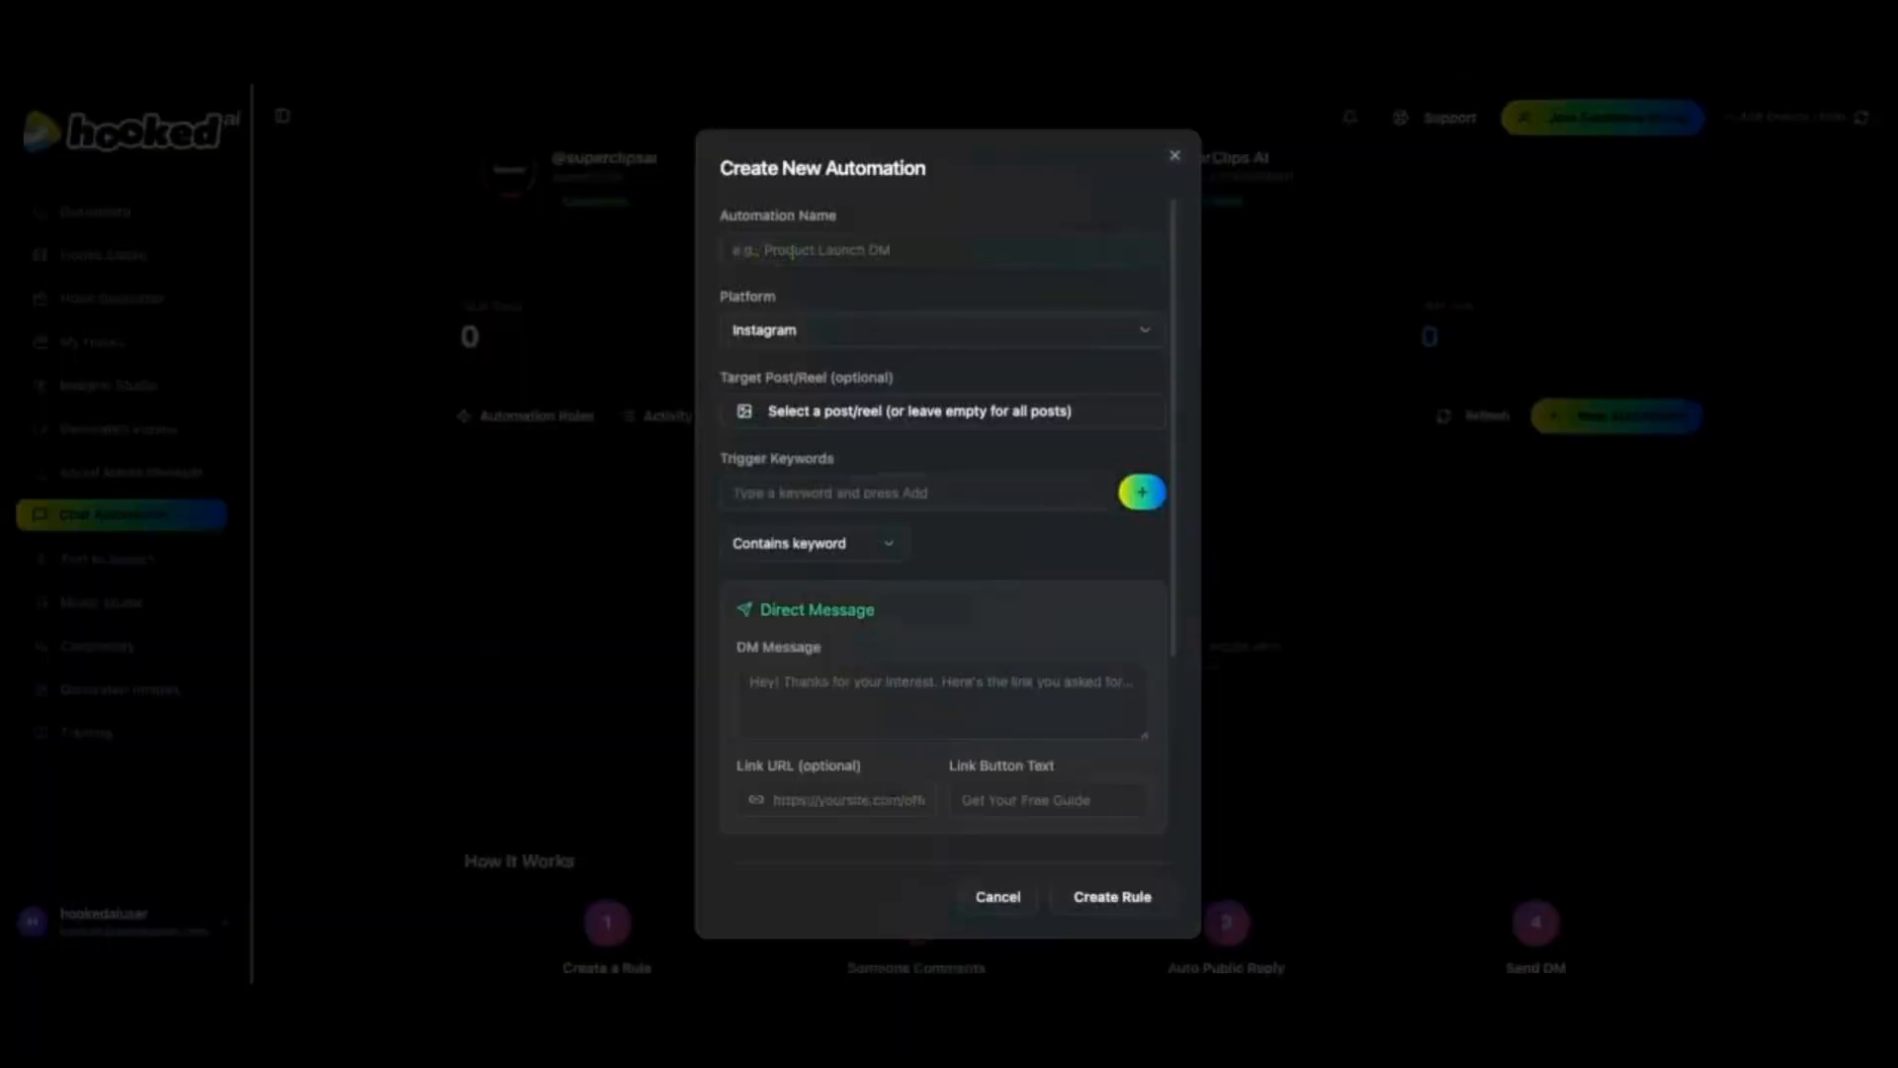
click(792, 253)
text(Hook Automation Send website link)
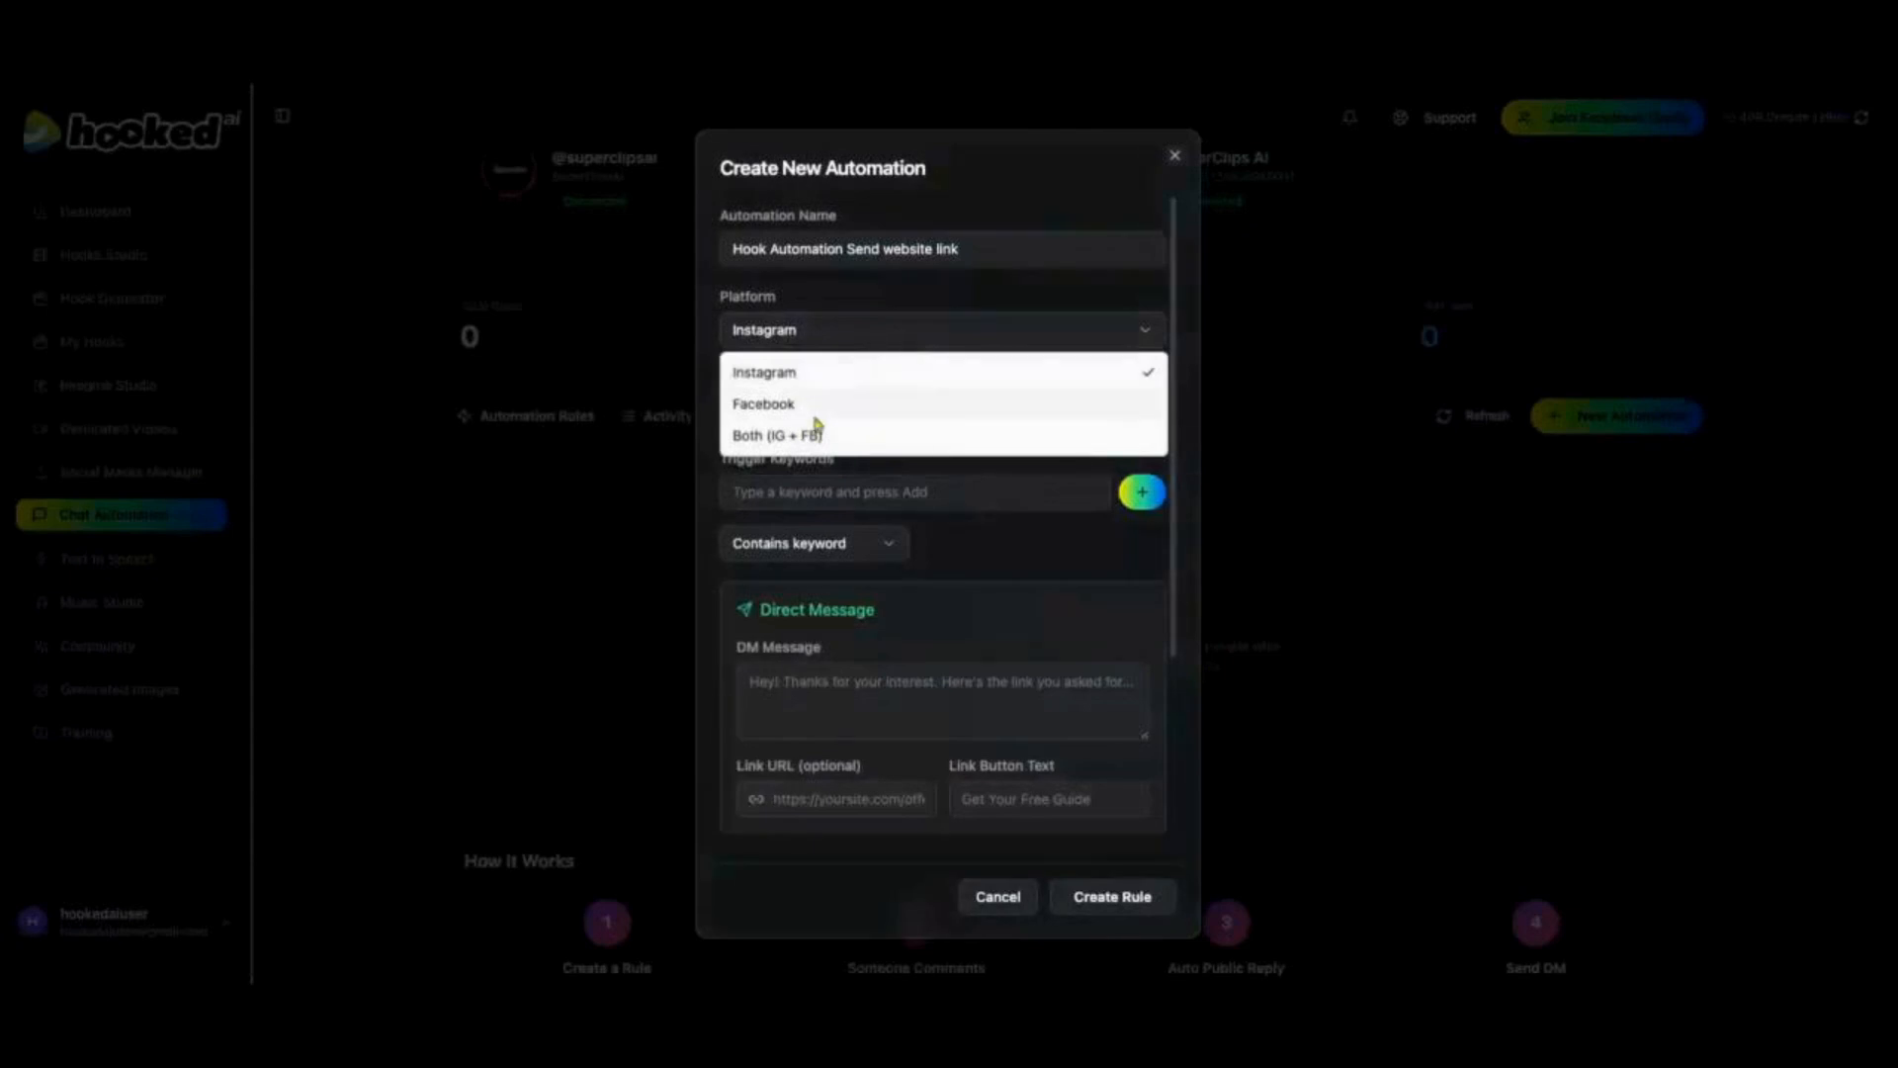
click(841, 435)
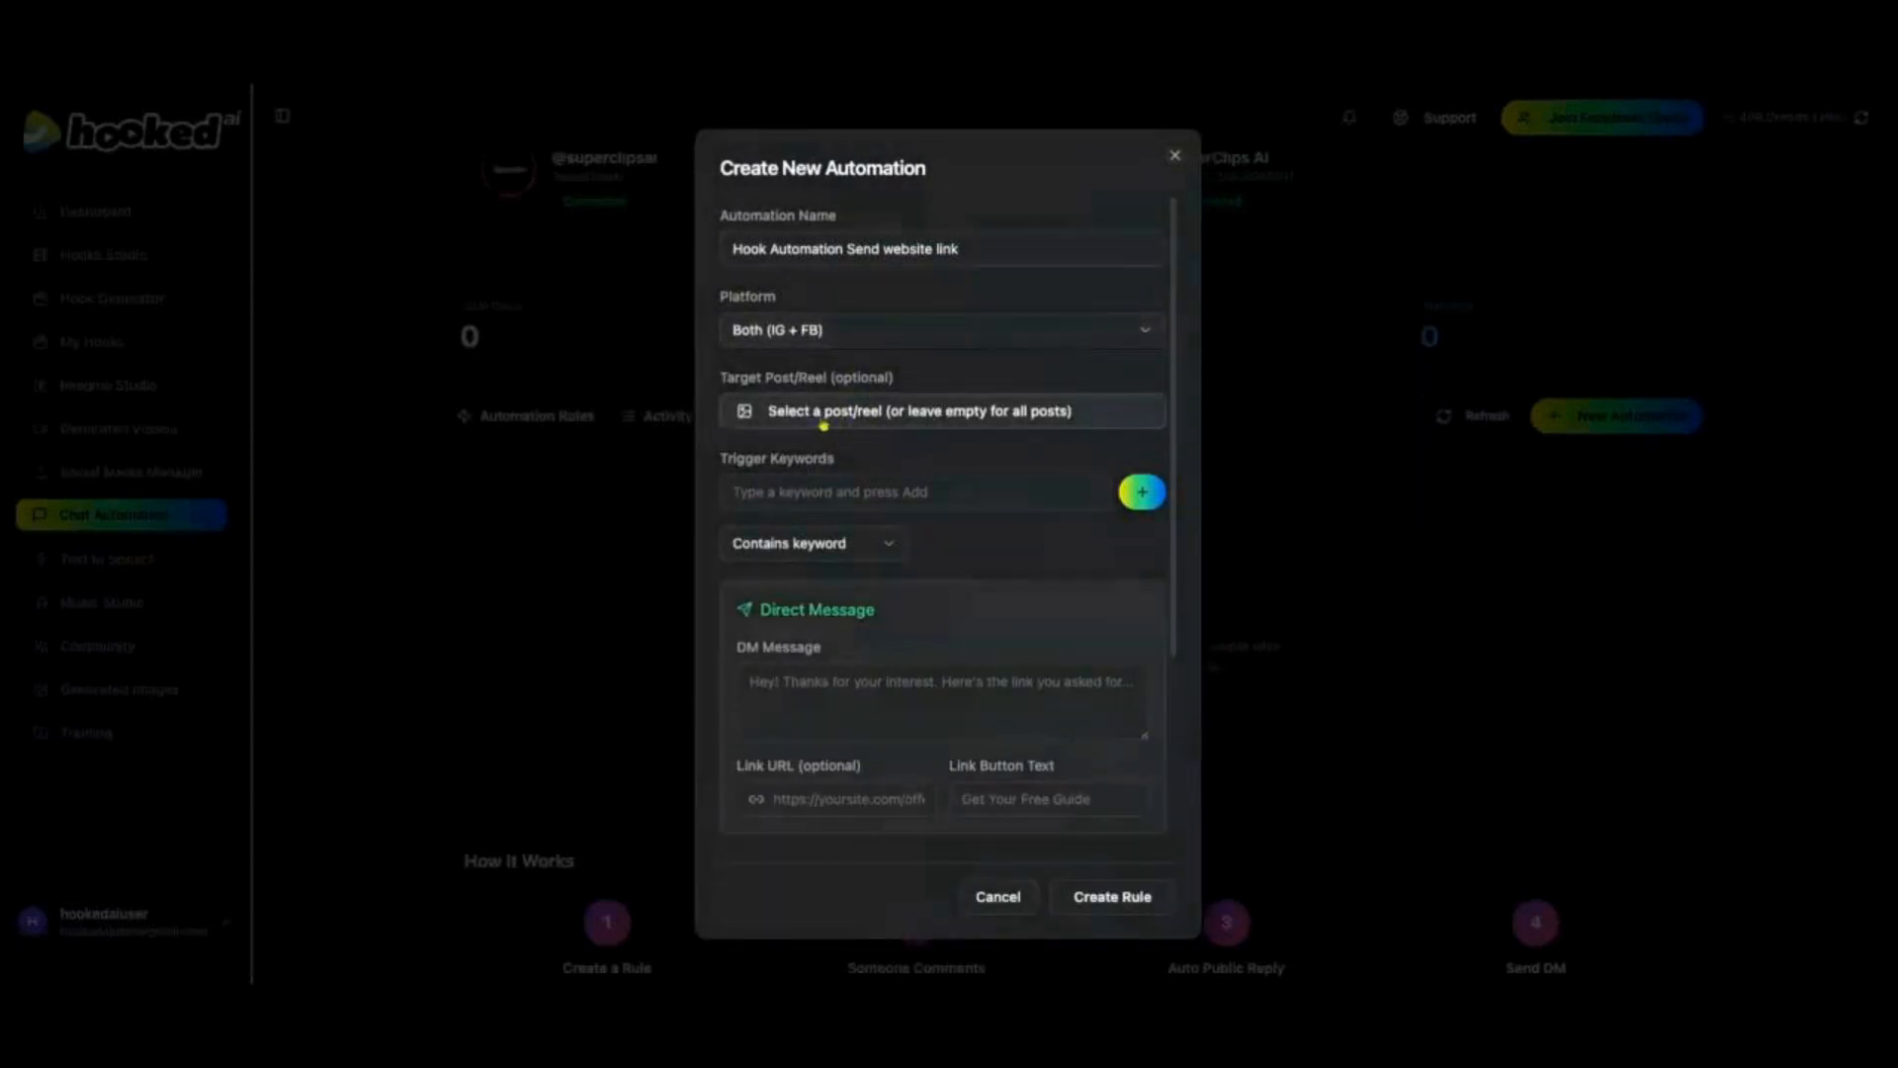
click(827, 341)
click(796, 436)
Step: Target the first Instagram video in the post list and add the trigger keyword "Hook" with Exact match only
click(781, 413)
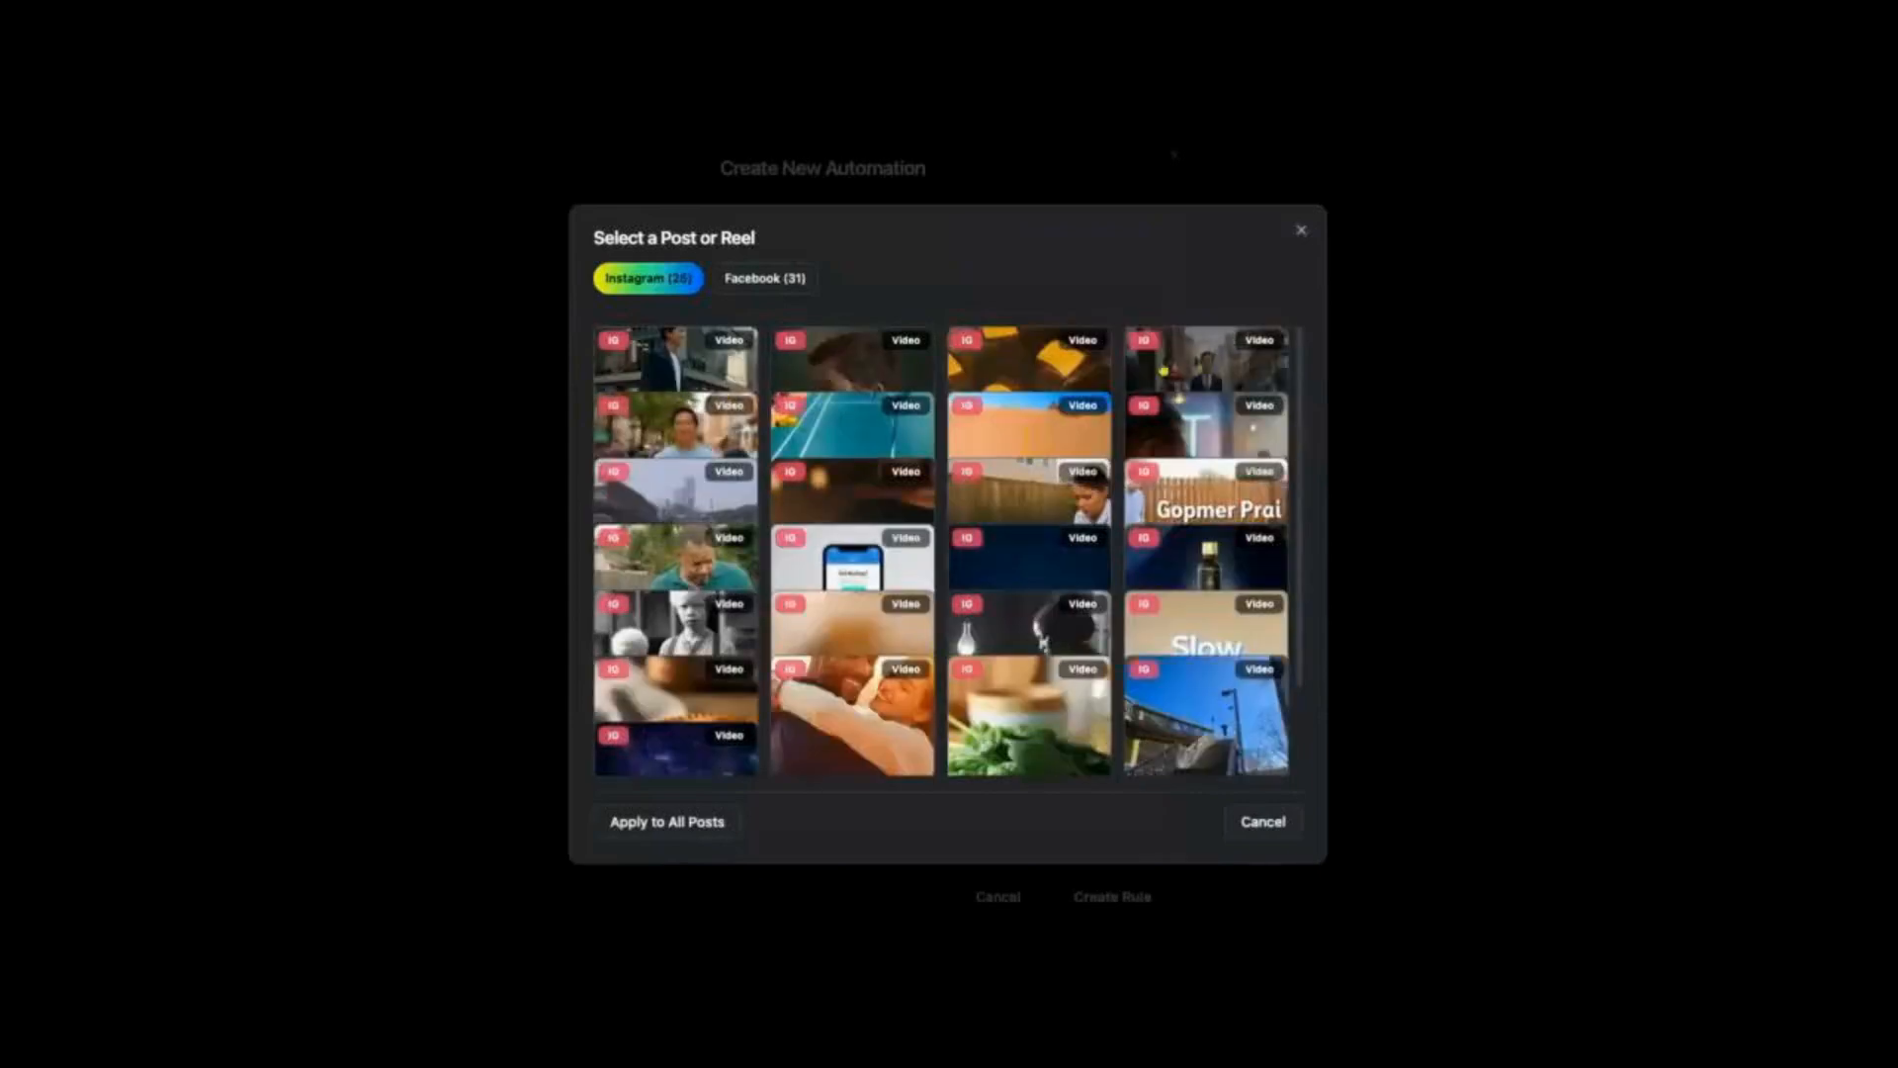
click(673, 369)
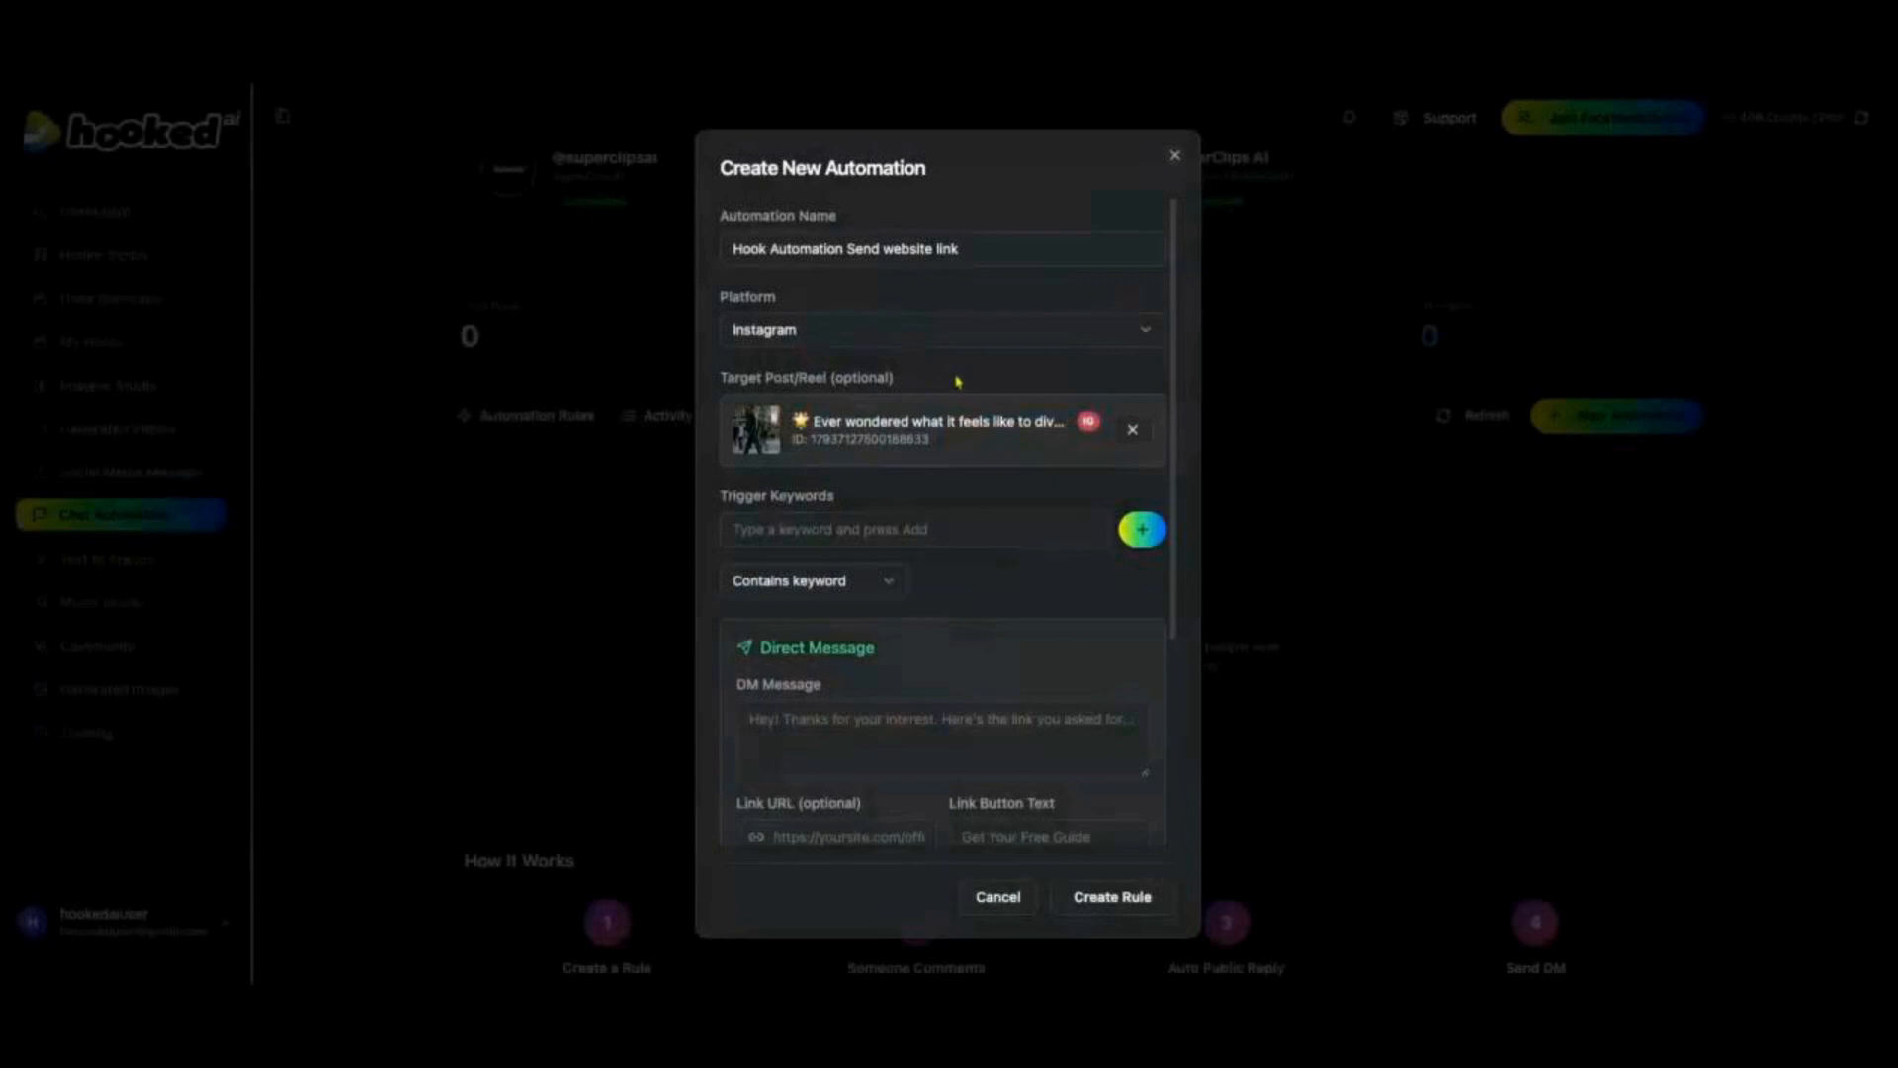
click(766, 530)
text(Hook)
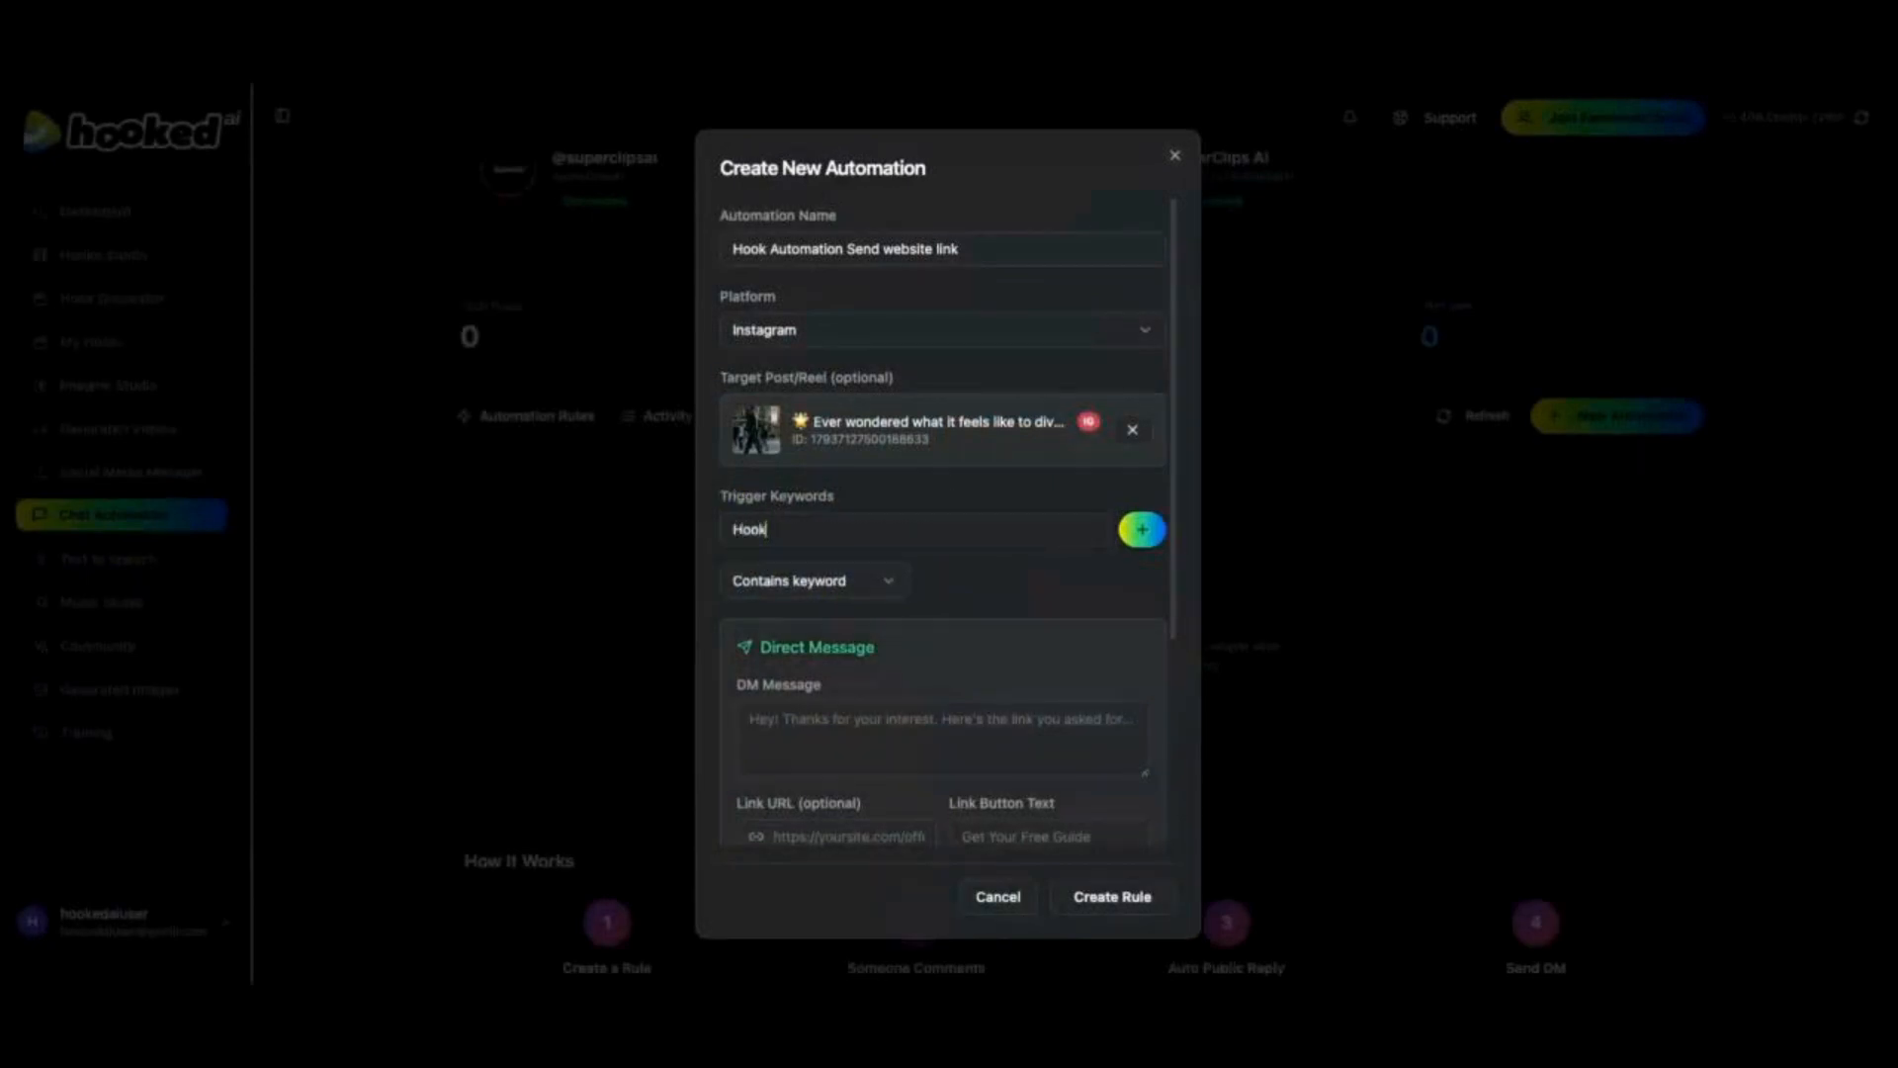
click(1140, 530)
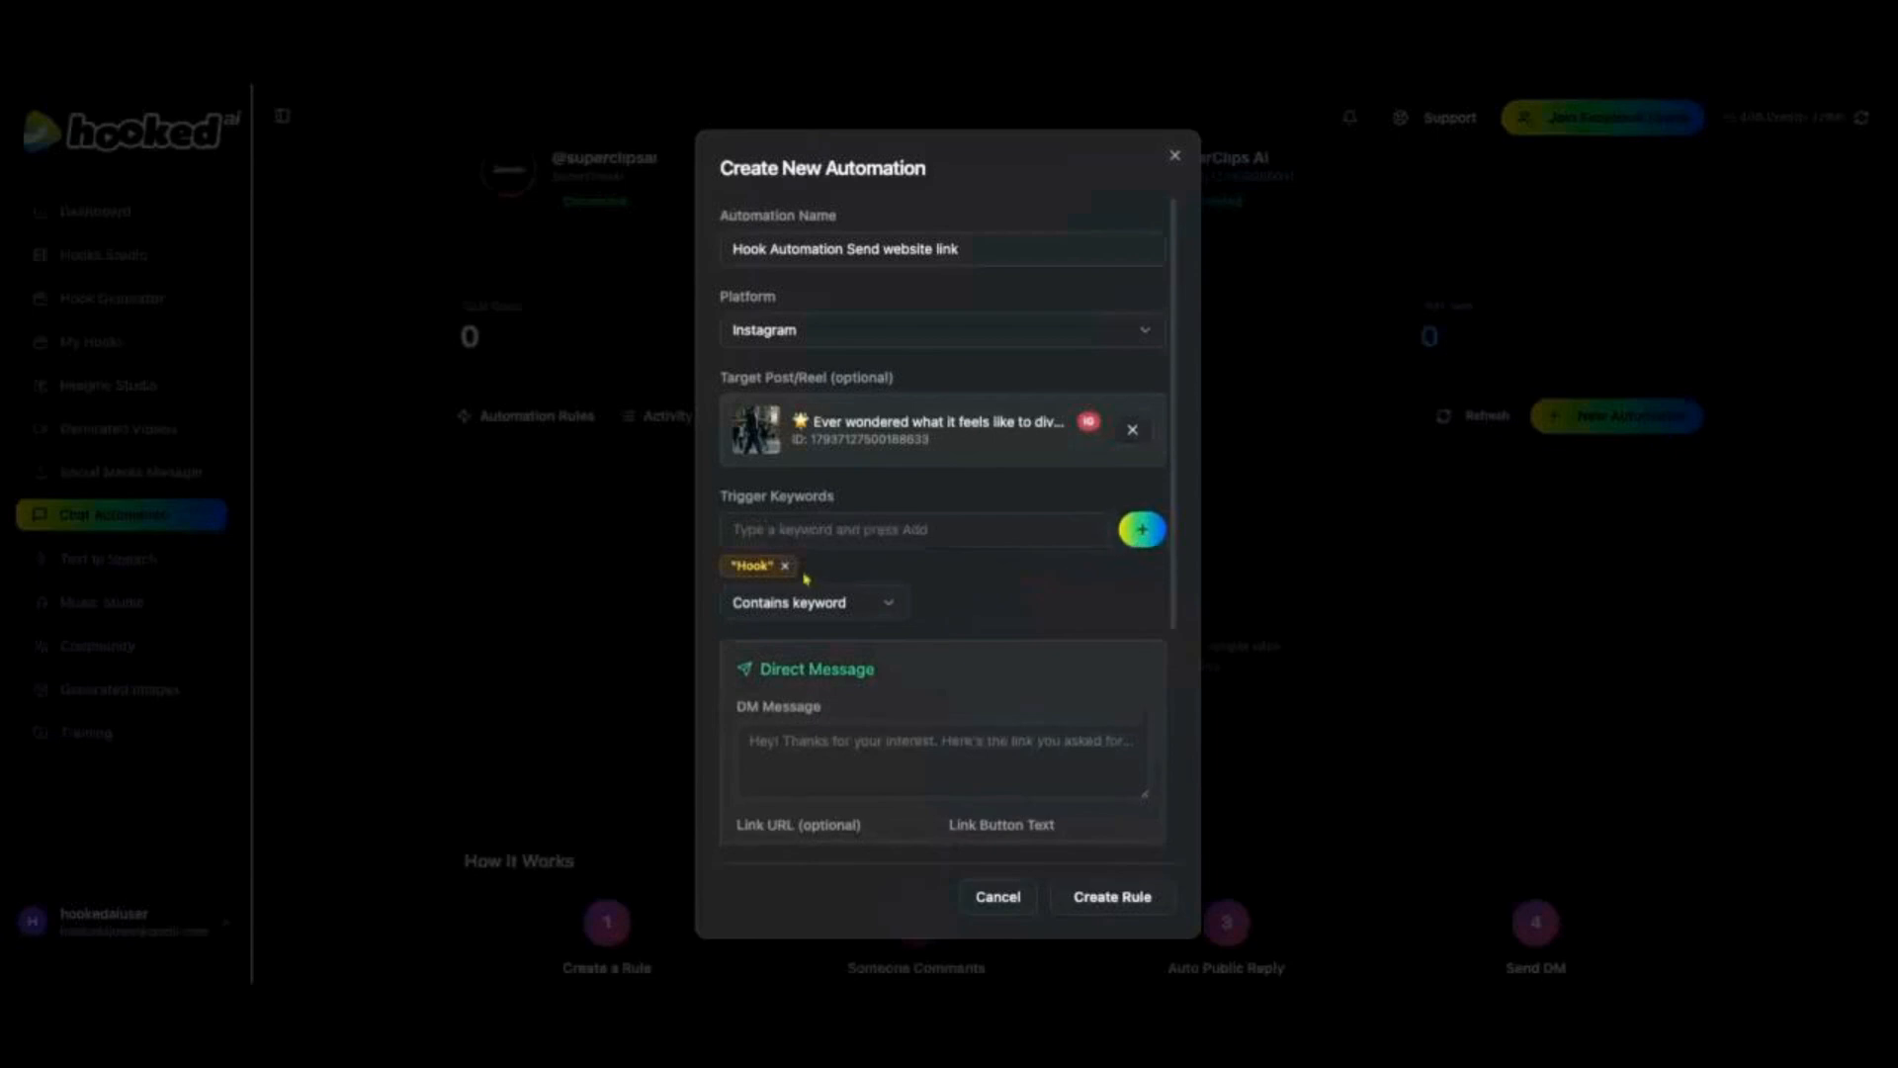
click(857, 613)
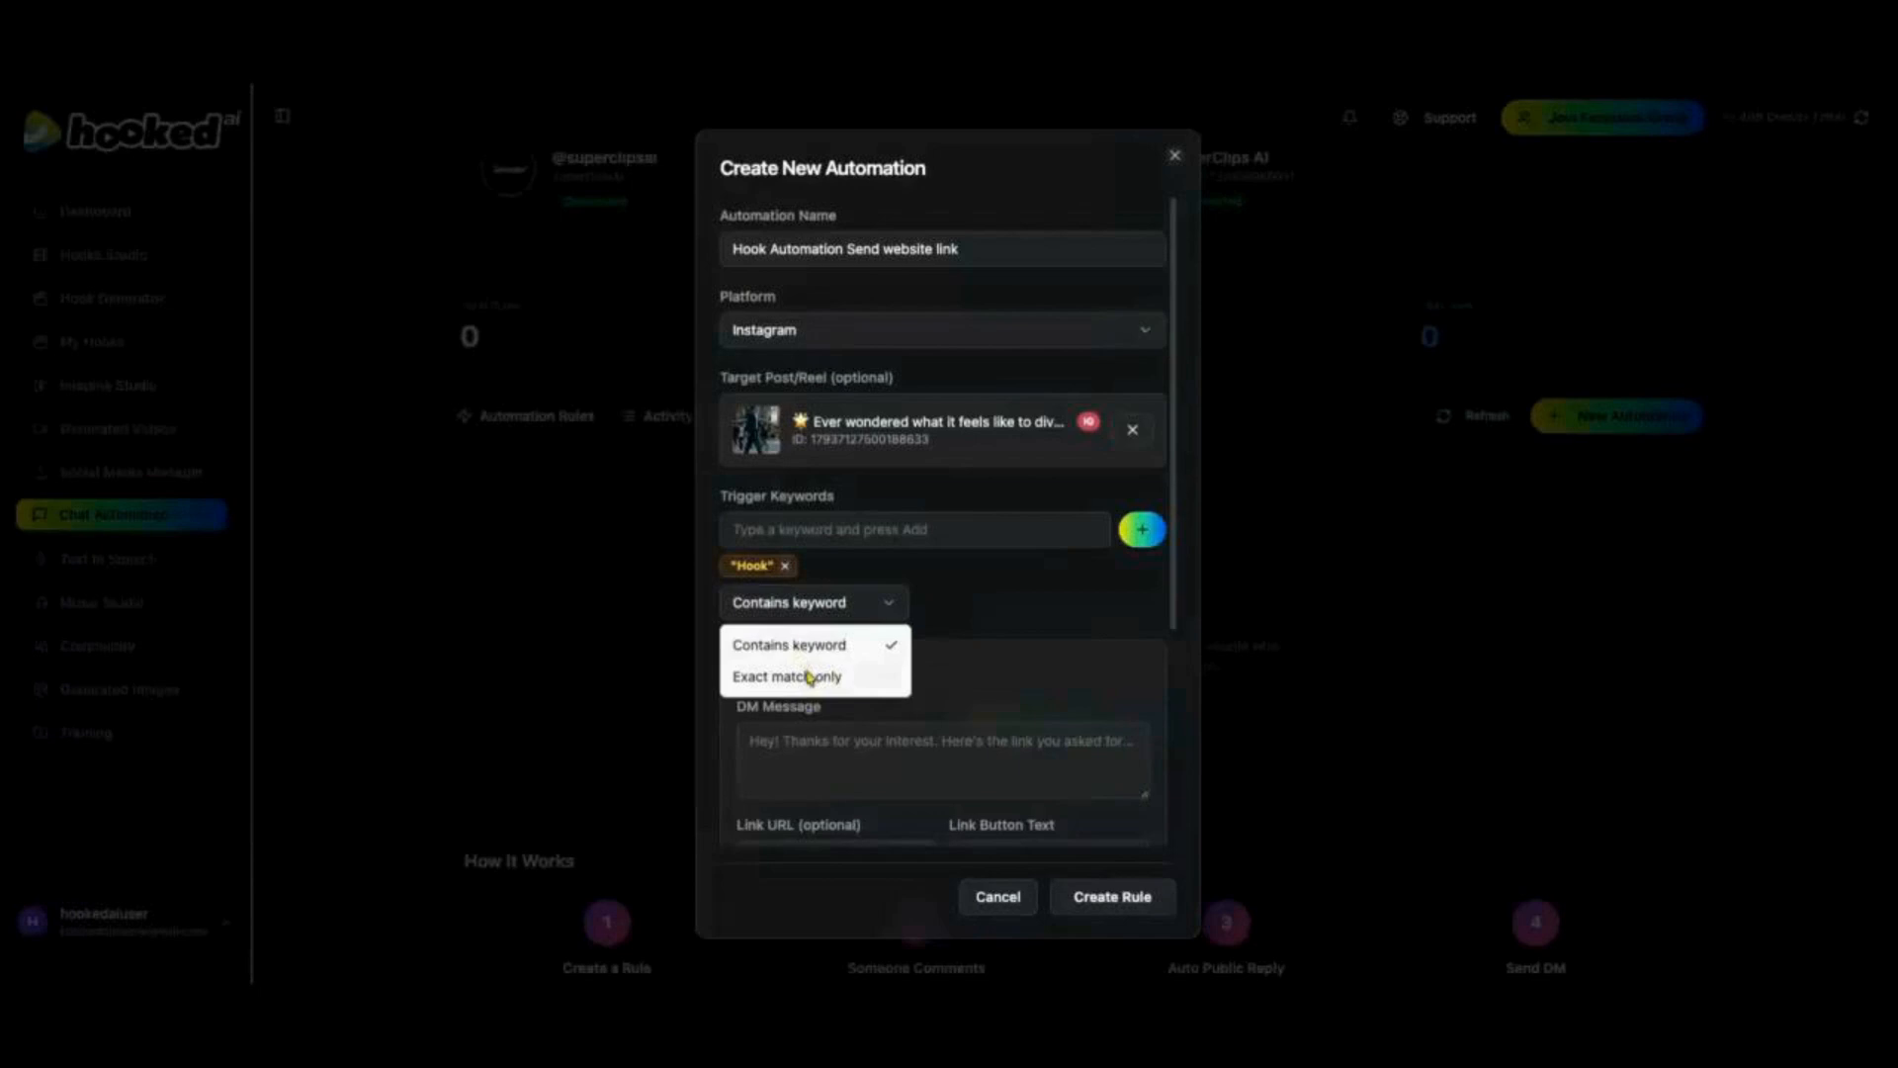
click(810, 678)
Step: Write the DM message "Hey thanks for your interest, you can check our website for great exciting offers"
scroll(810, 678, down, 2)
click(816, 534)
text(Hey thanks for your interest, you can check our website for great exciting offers)
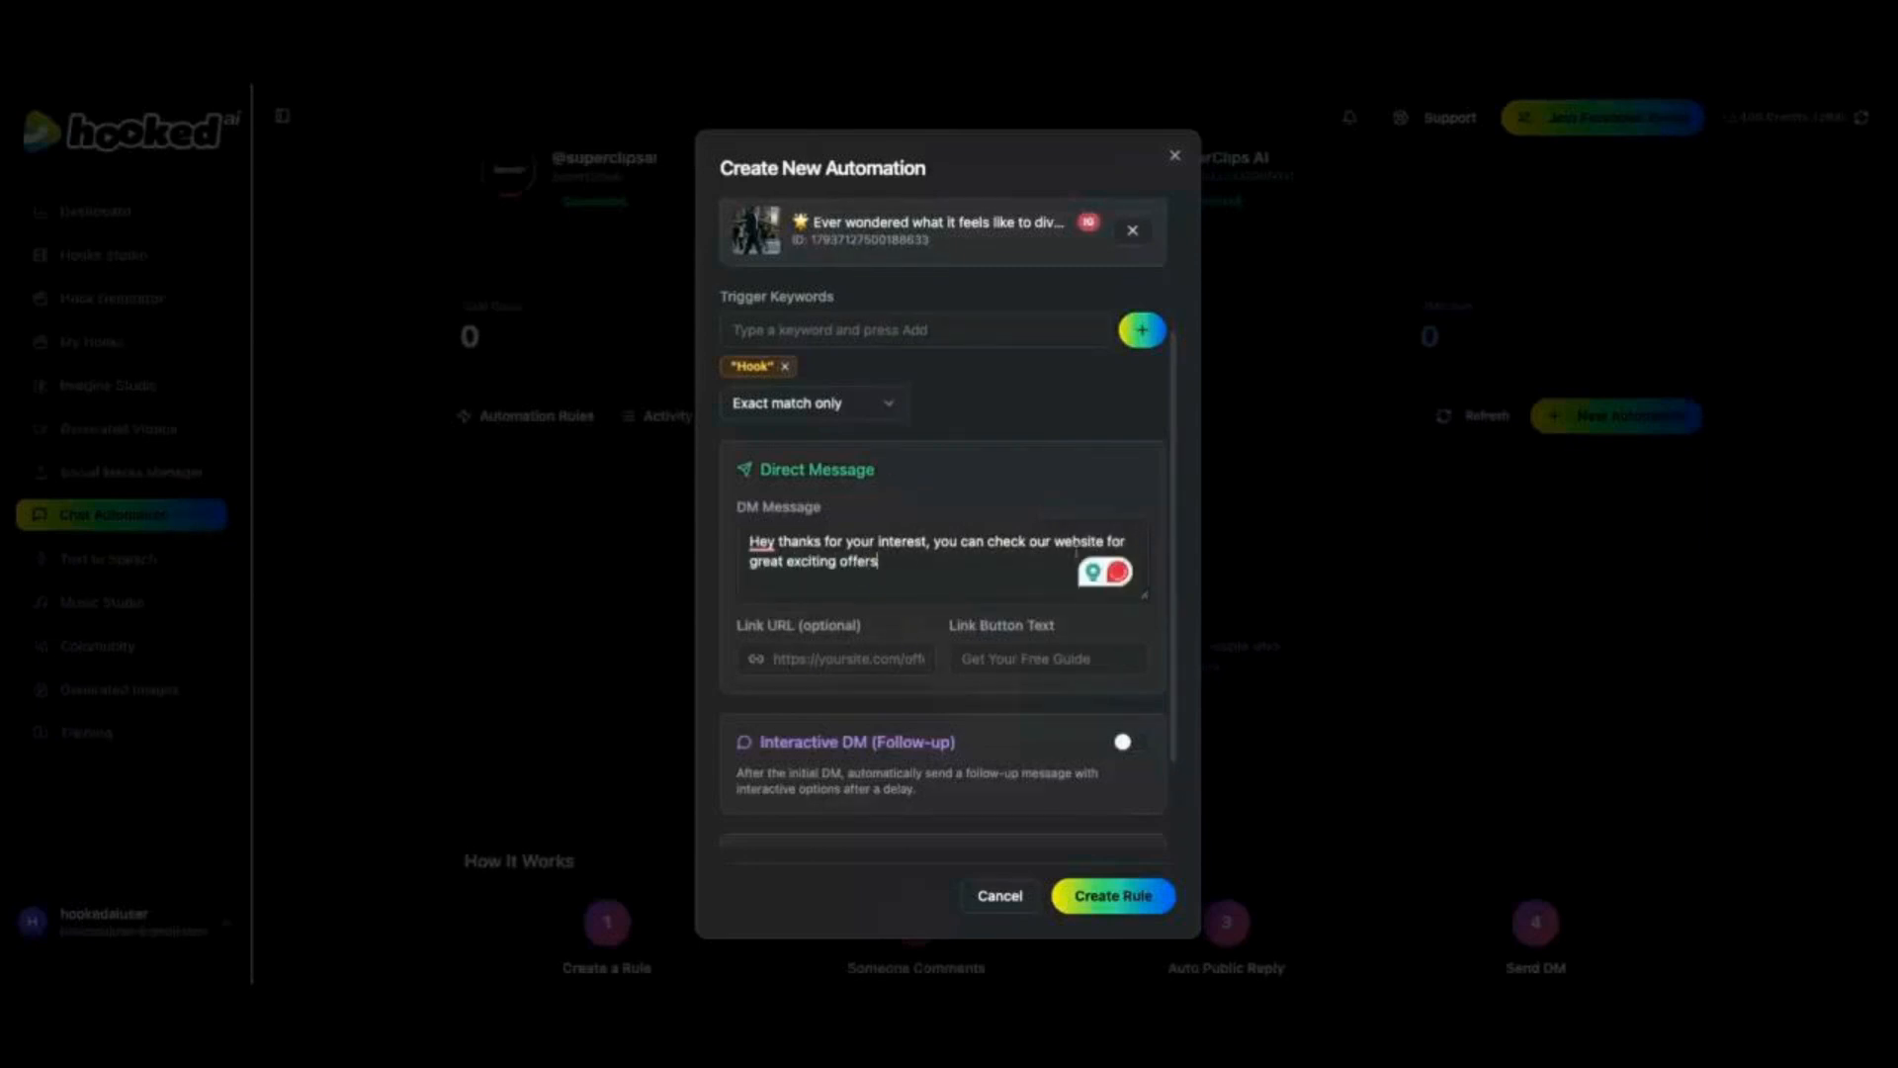
click(841, 658)
text(Click Here)
click(1031, 660)
text(www.a)
key(BackSpace)
text(hooked-a)
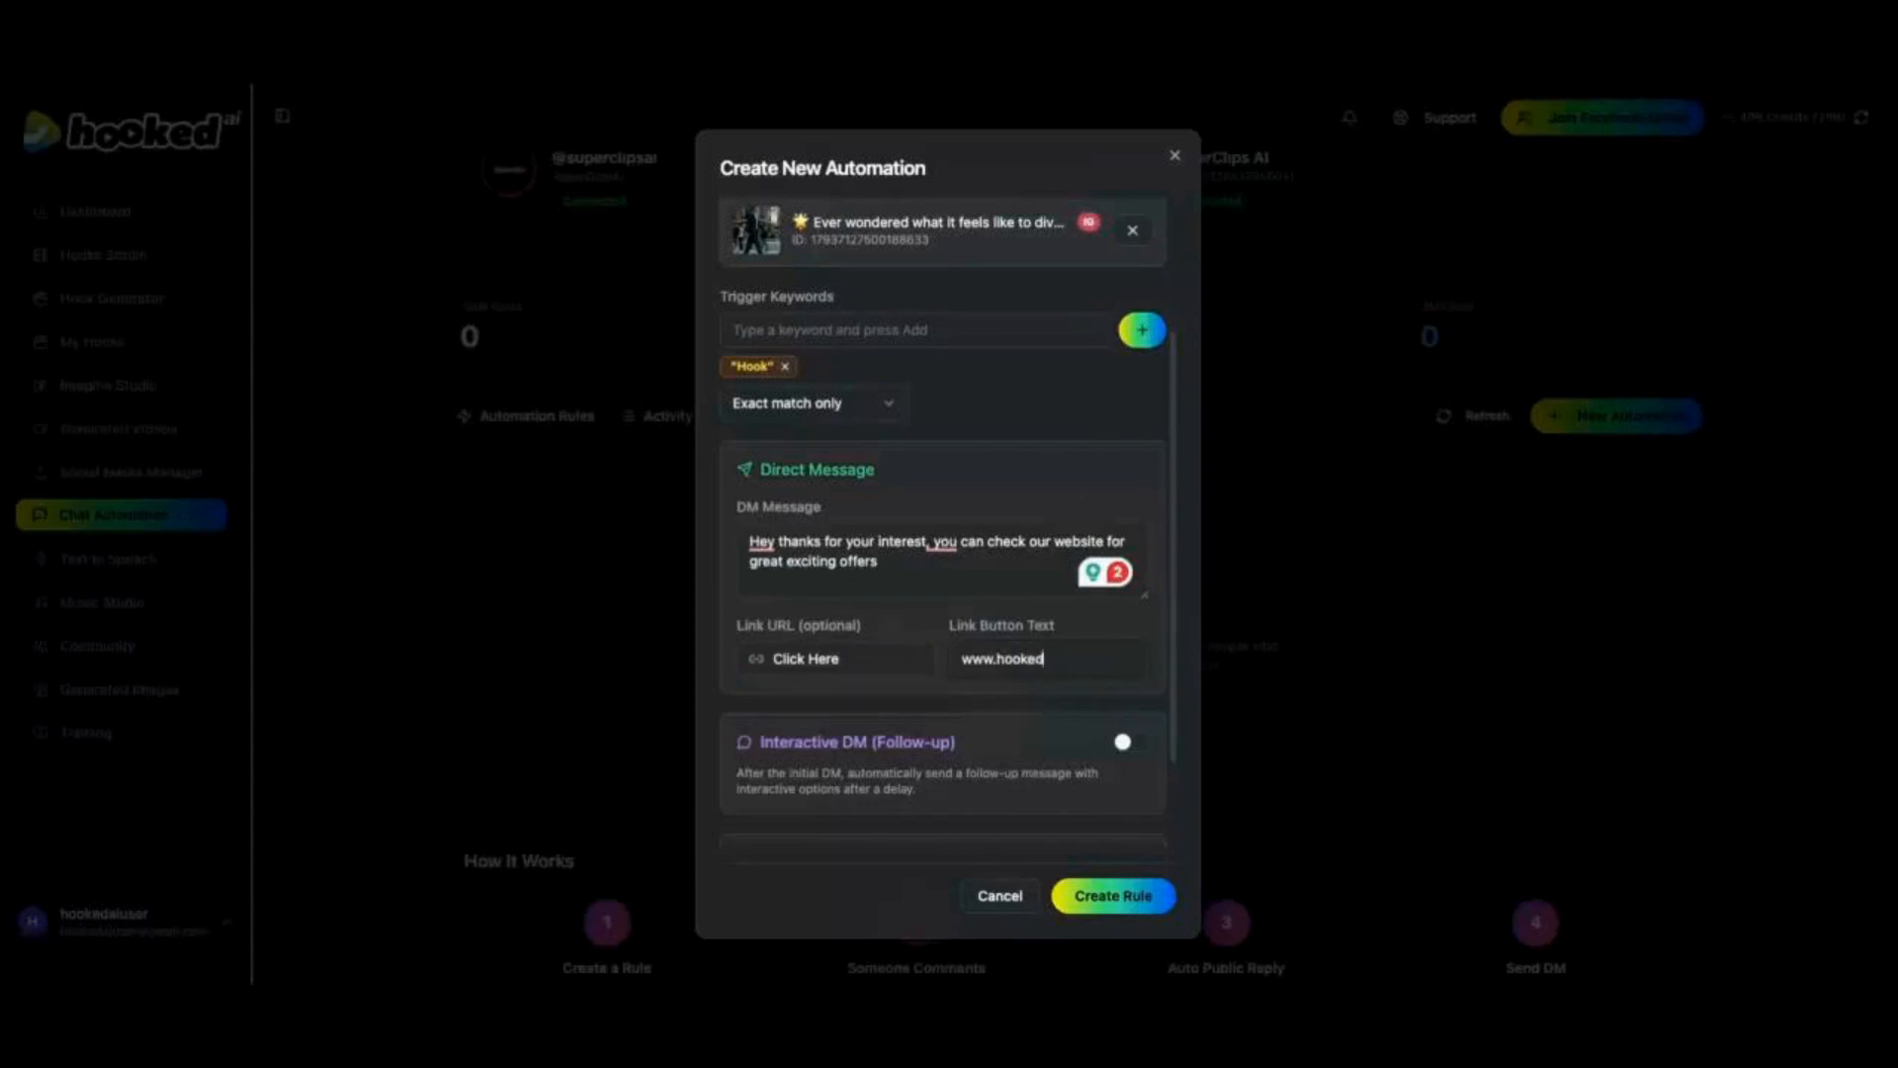
text(i.com)
scroll(1132, 742, down, 1)
click(1094, 915)
scroll(1123, 668, down, 1)
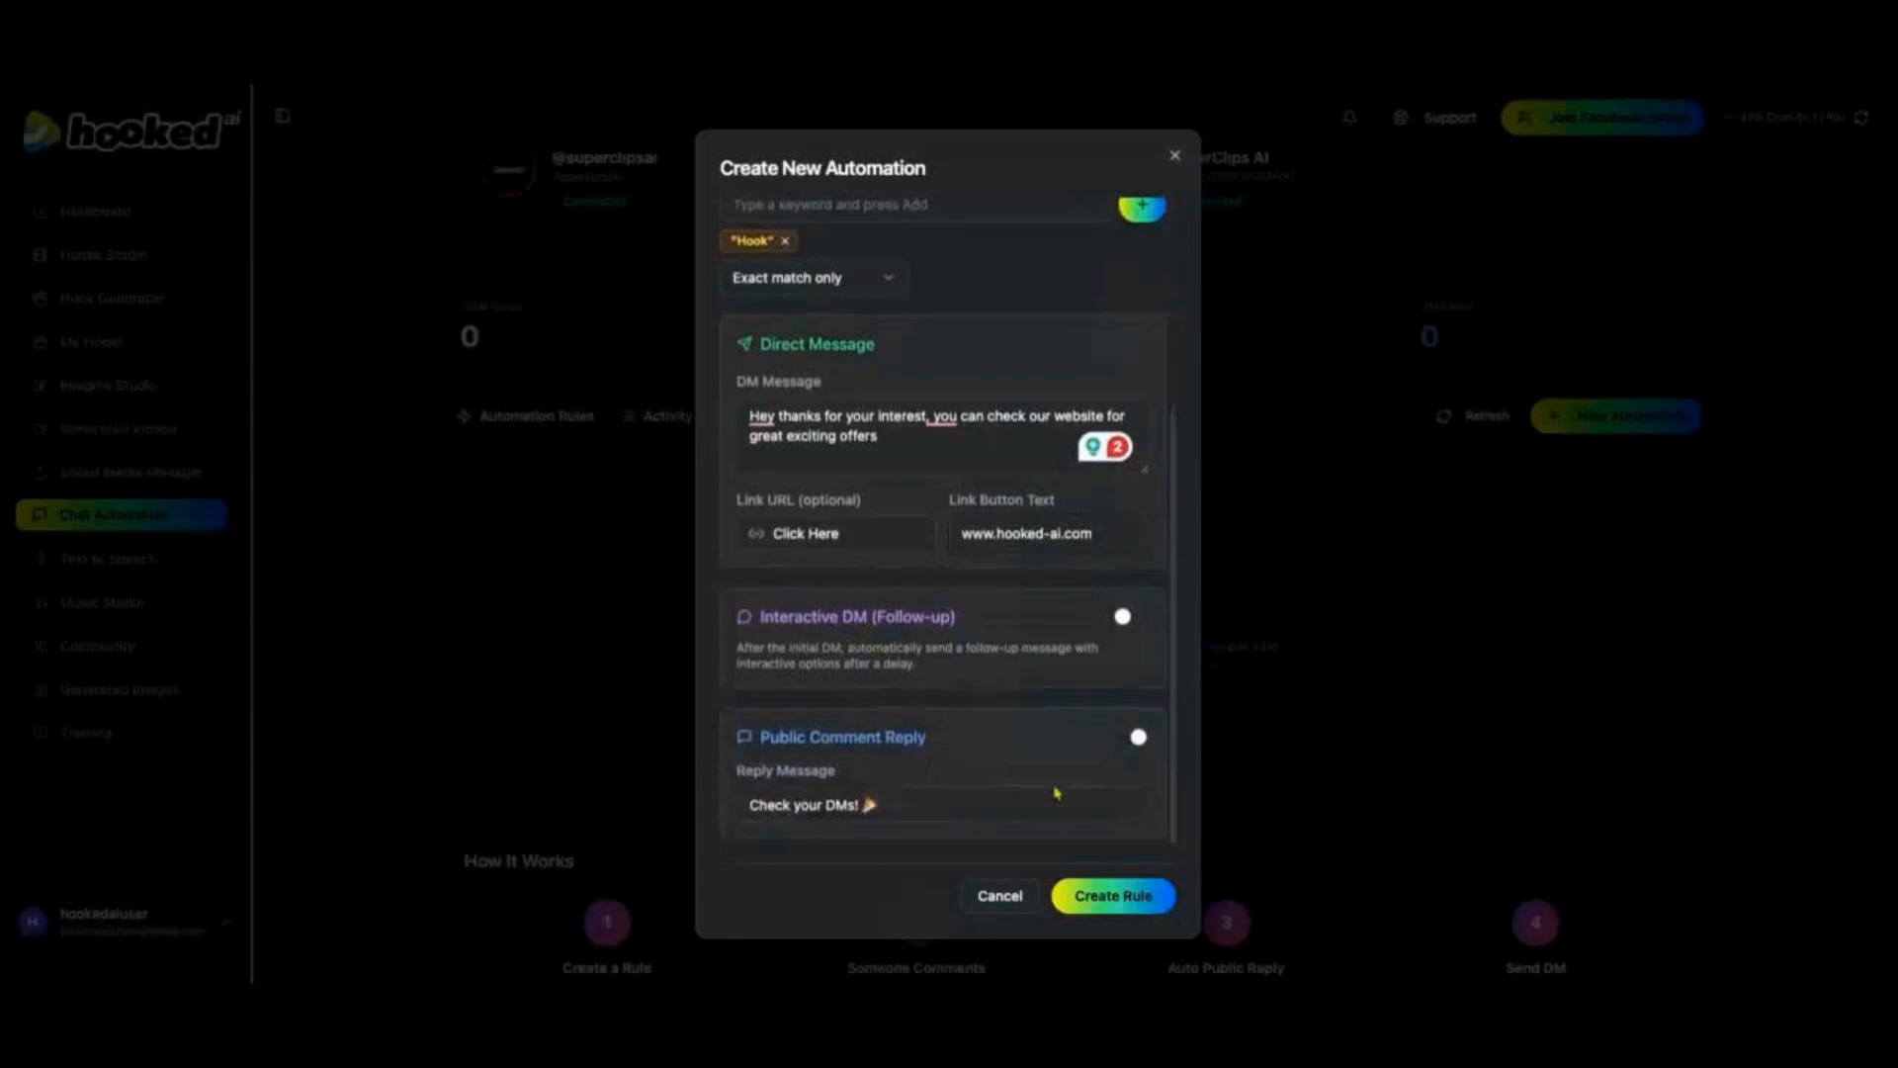
click(1099, 908)
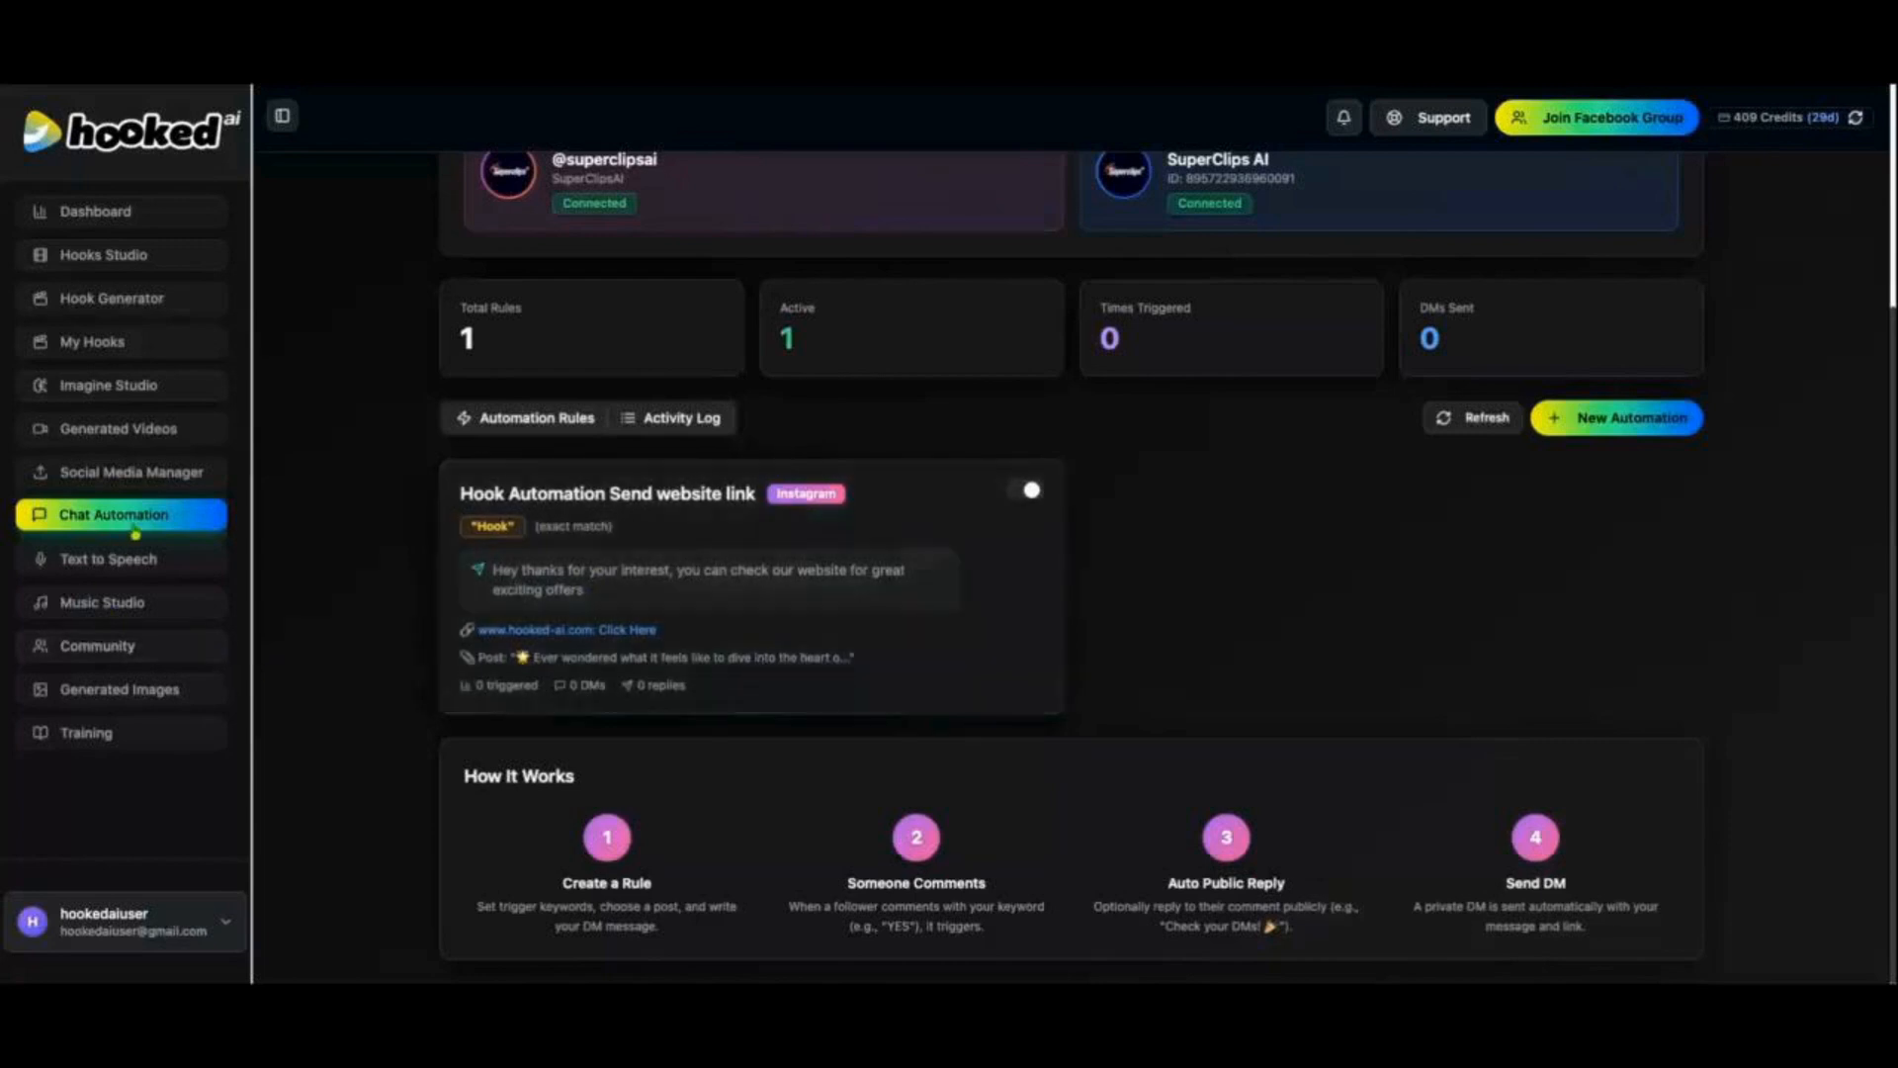
Step: Open the "Hook Automation Send website link" rule for editing and enable its Interactive DM follow-up with a 1 minute delay
click(991, 523)
scroll(834, 517, down, 3)
scroll(833, 517, down, 1)
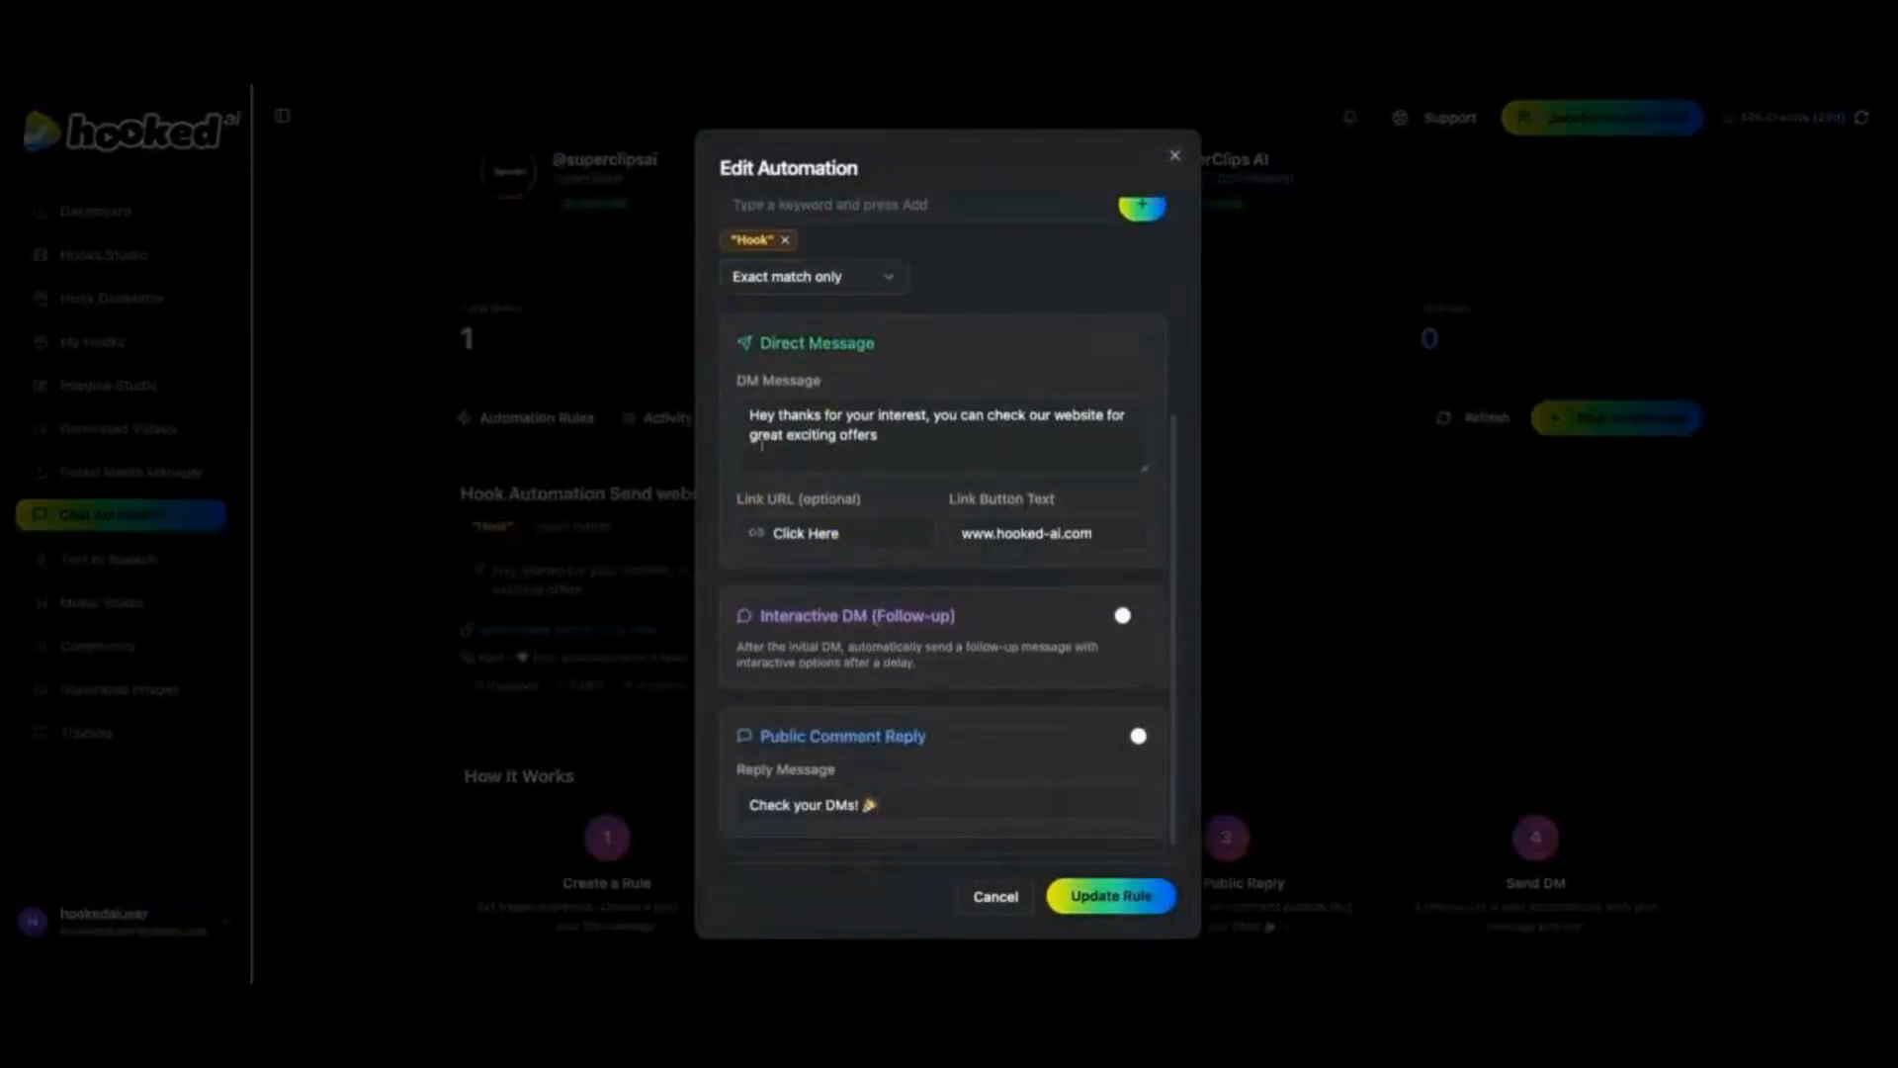
drag(763, 615, 979, 633)
click(1129, 616)
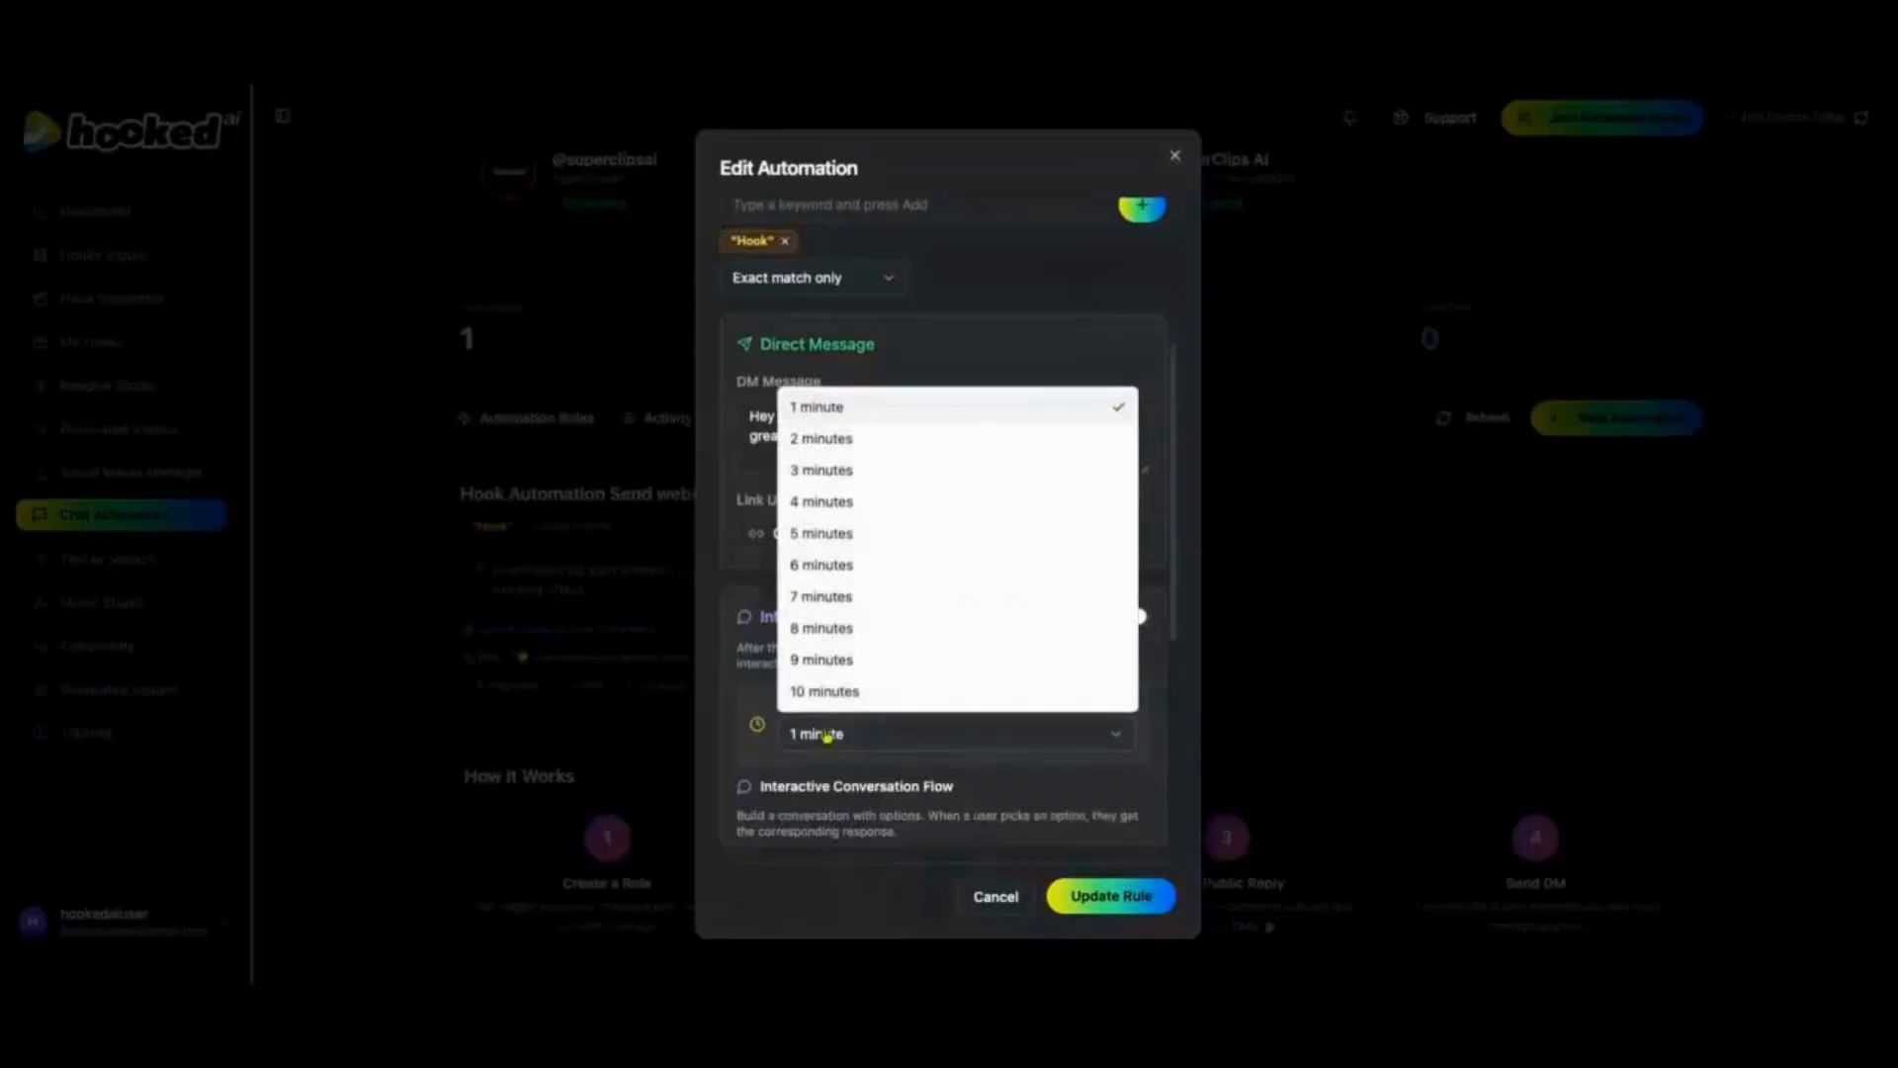
click(827, 734)
click(756, 699)
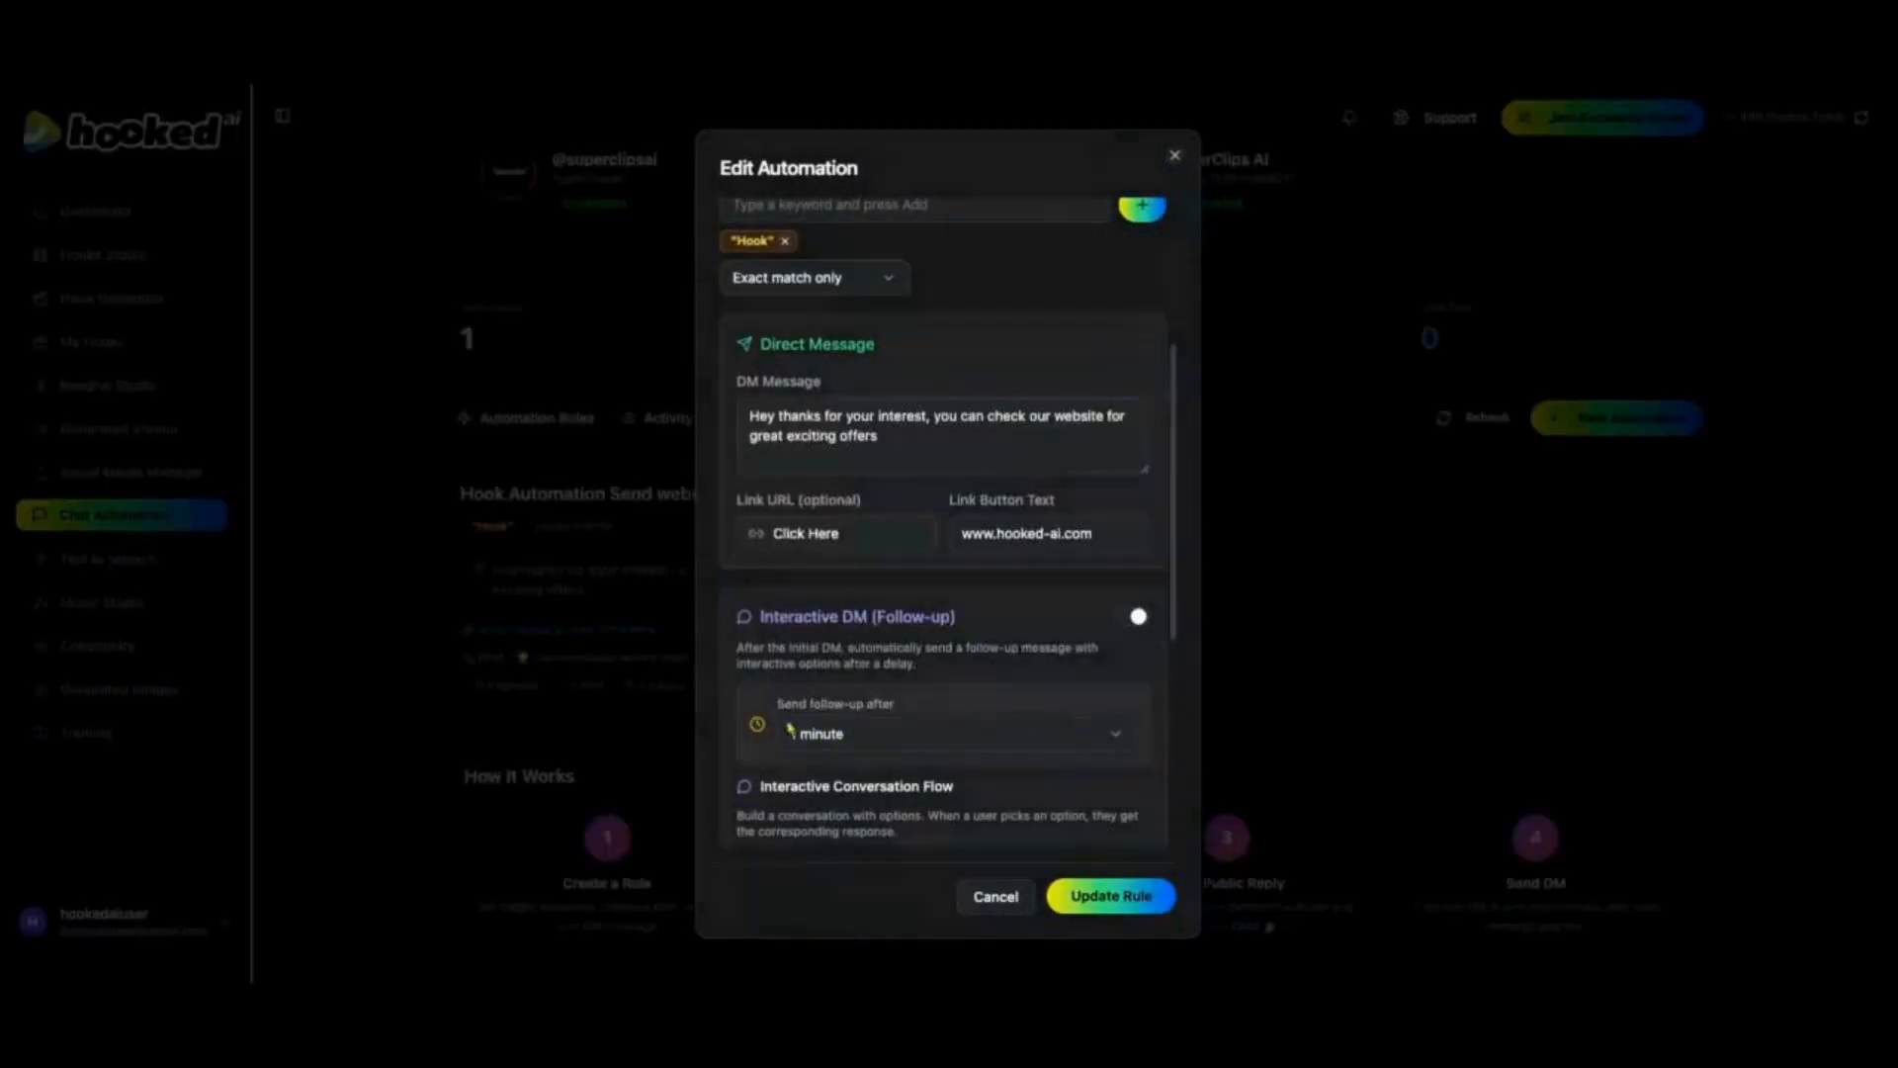
drag(775, 706, 921, 720)
Step: Write the Step 1 question of the conversation flow as "Hey do you like the Product?"
scroll(939, 711, down, 3)
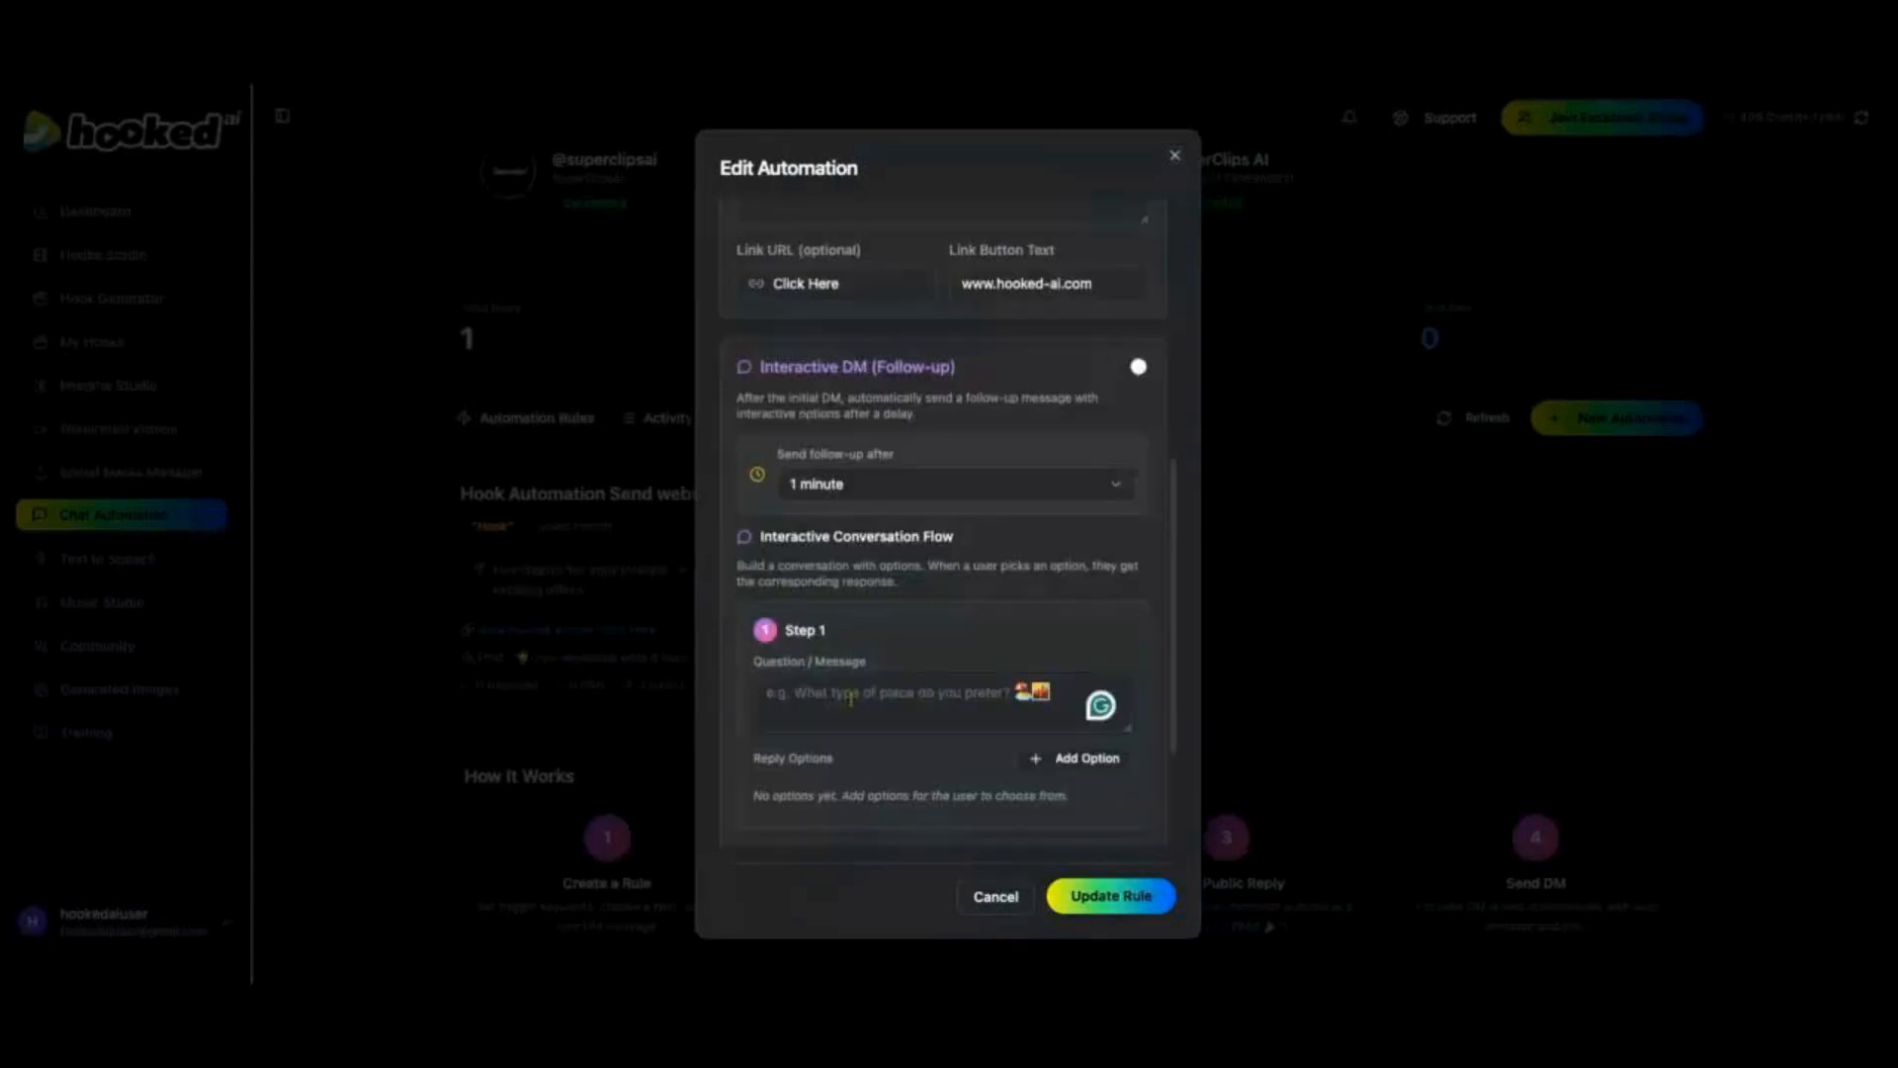
click(850, 696)
text(Hey do you like)
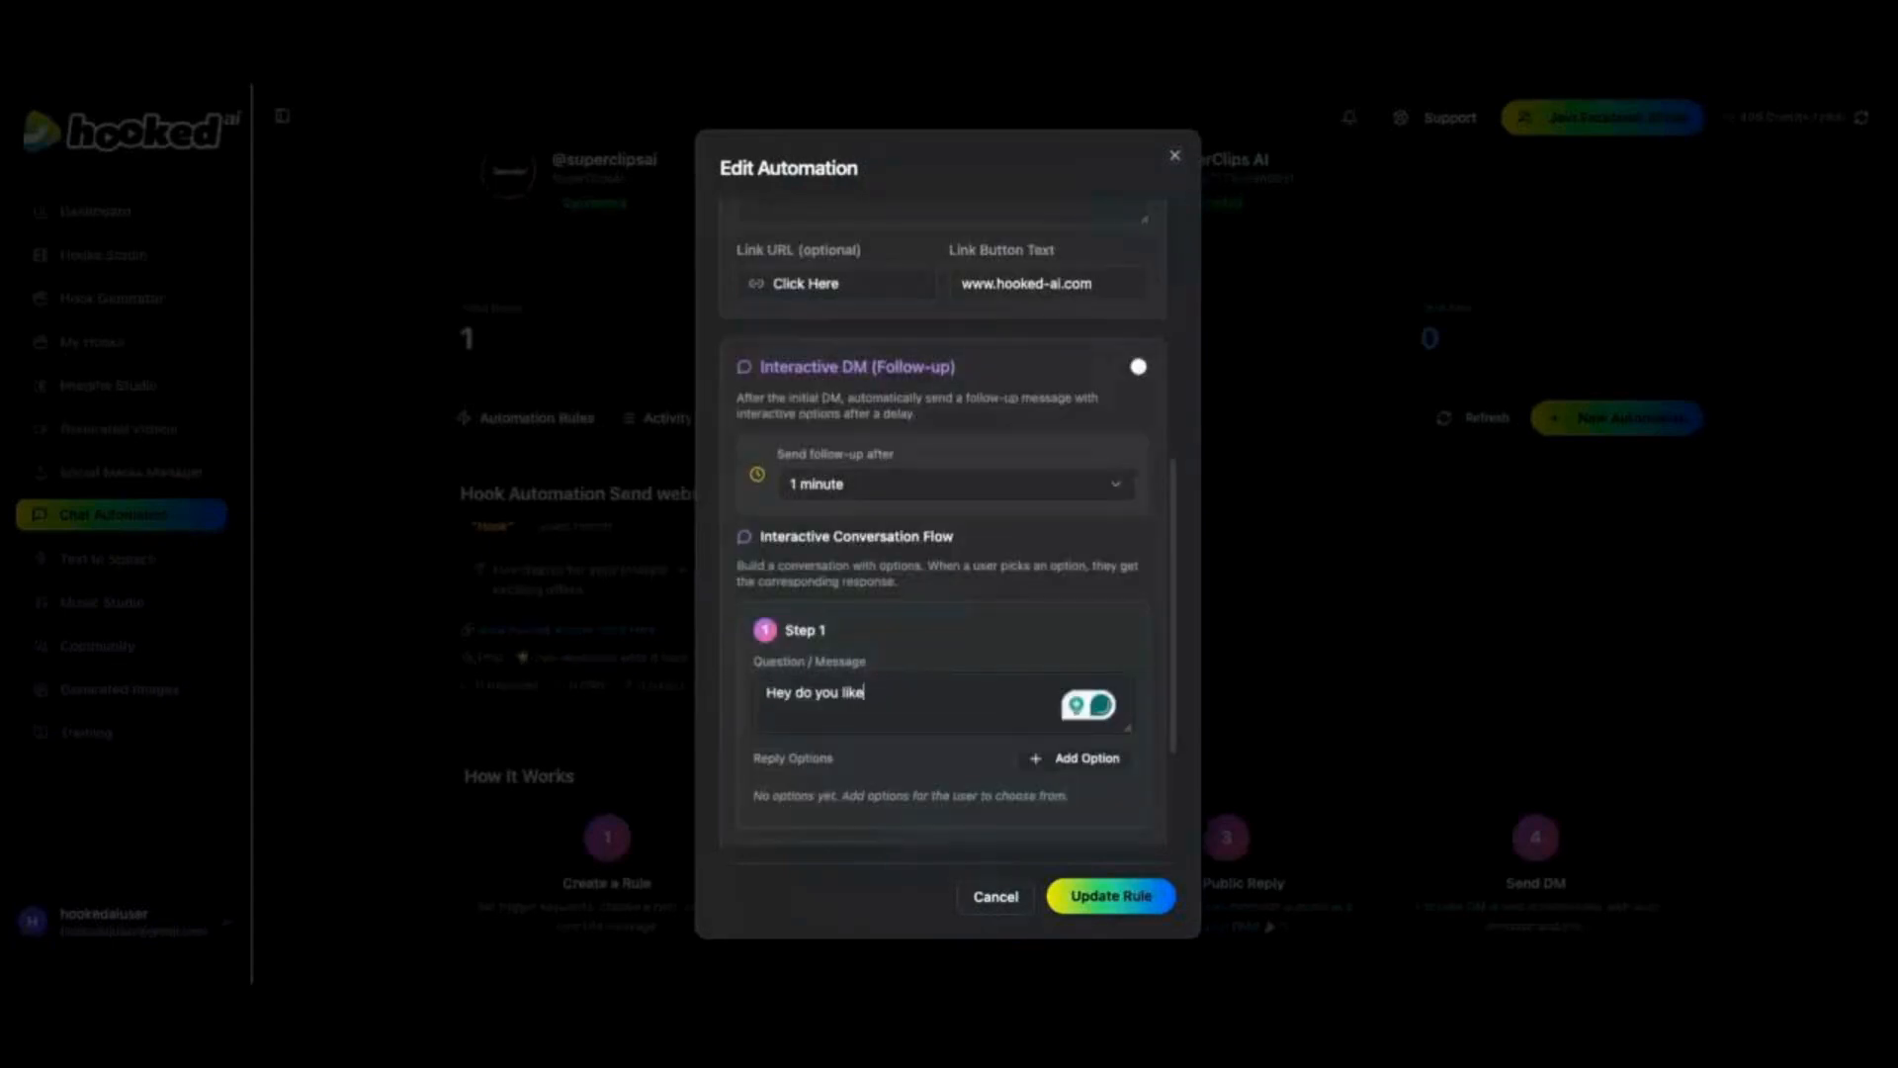
text( the Product?)
Step: Add a reply option labelled "Yes" to Step 1 of the conversation flow
click(1080, 758)
scroll(830, 621, down, 2)
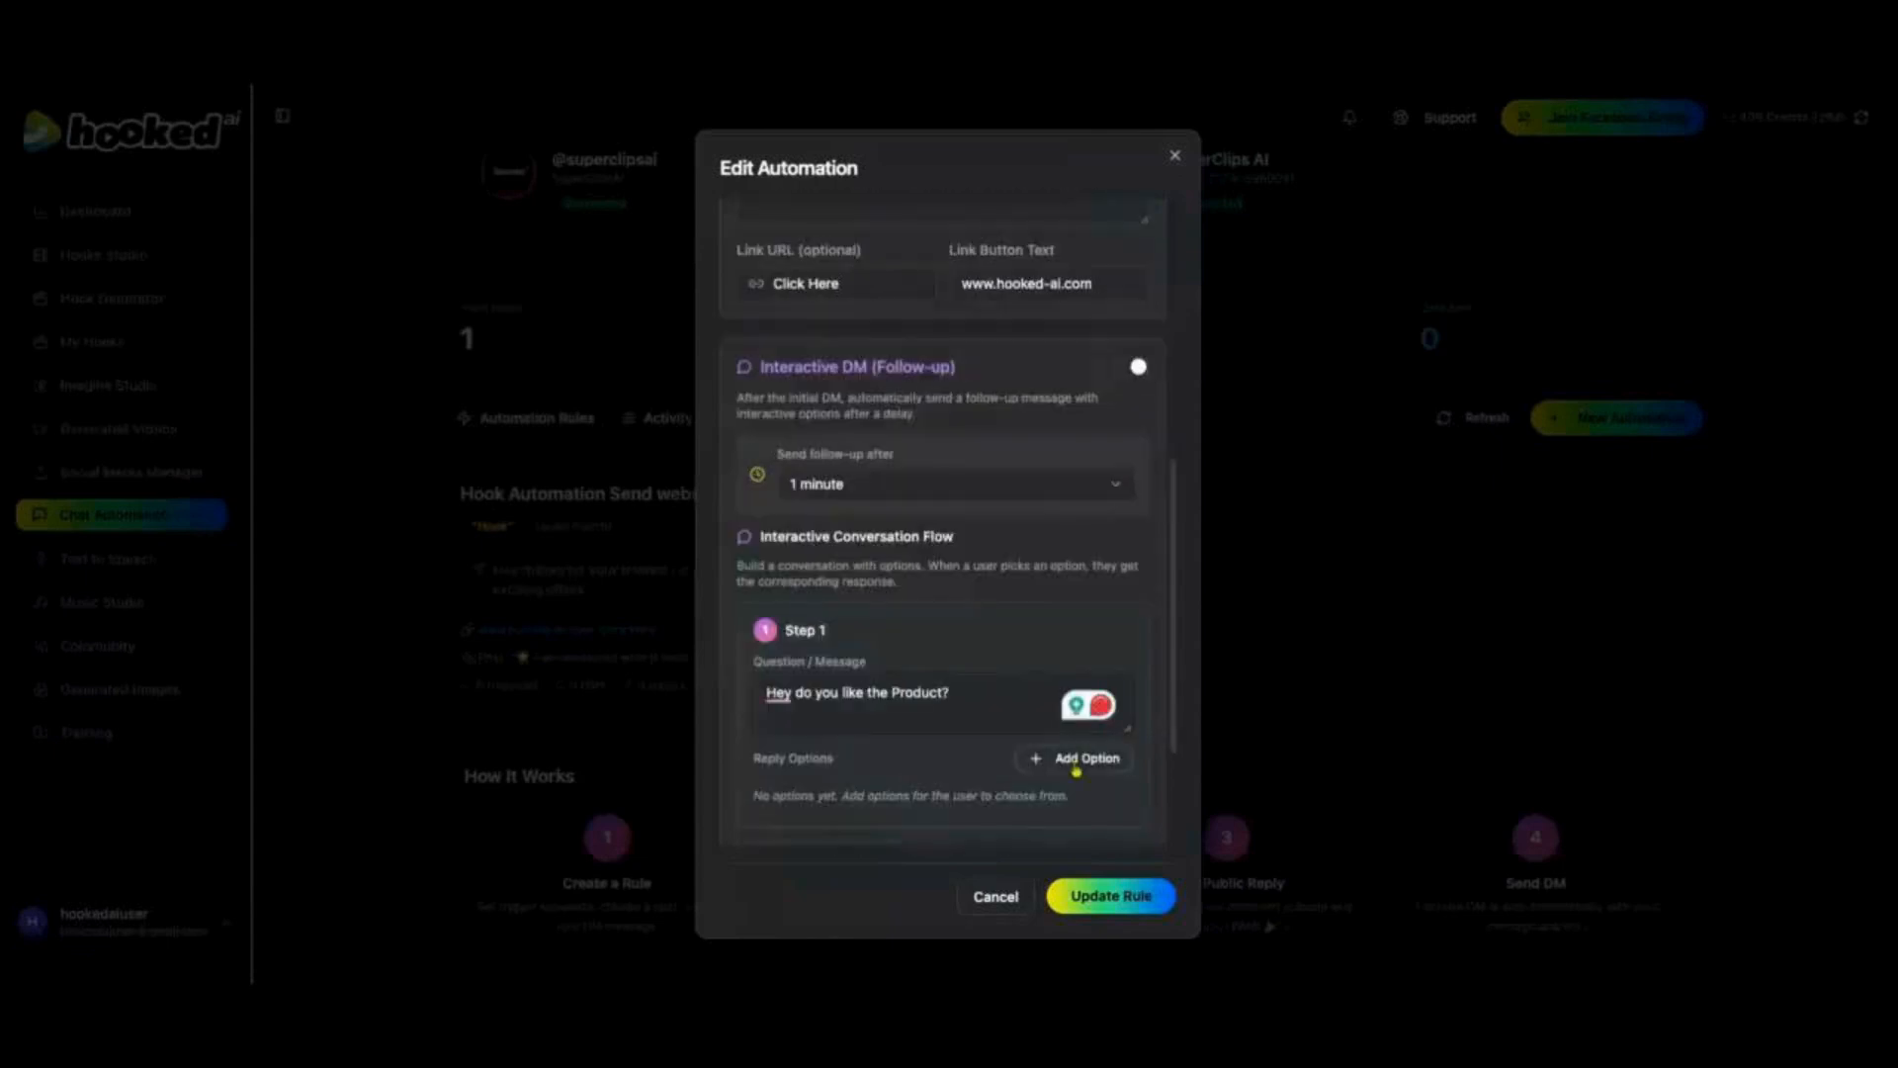
click(1078, 764)
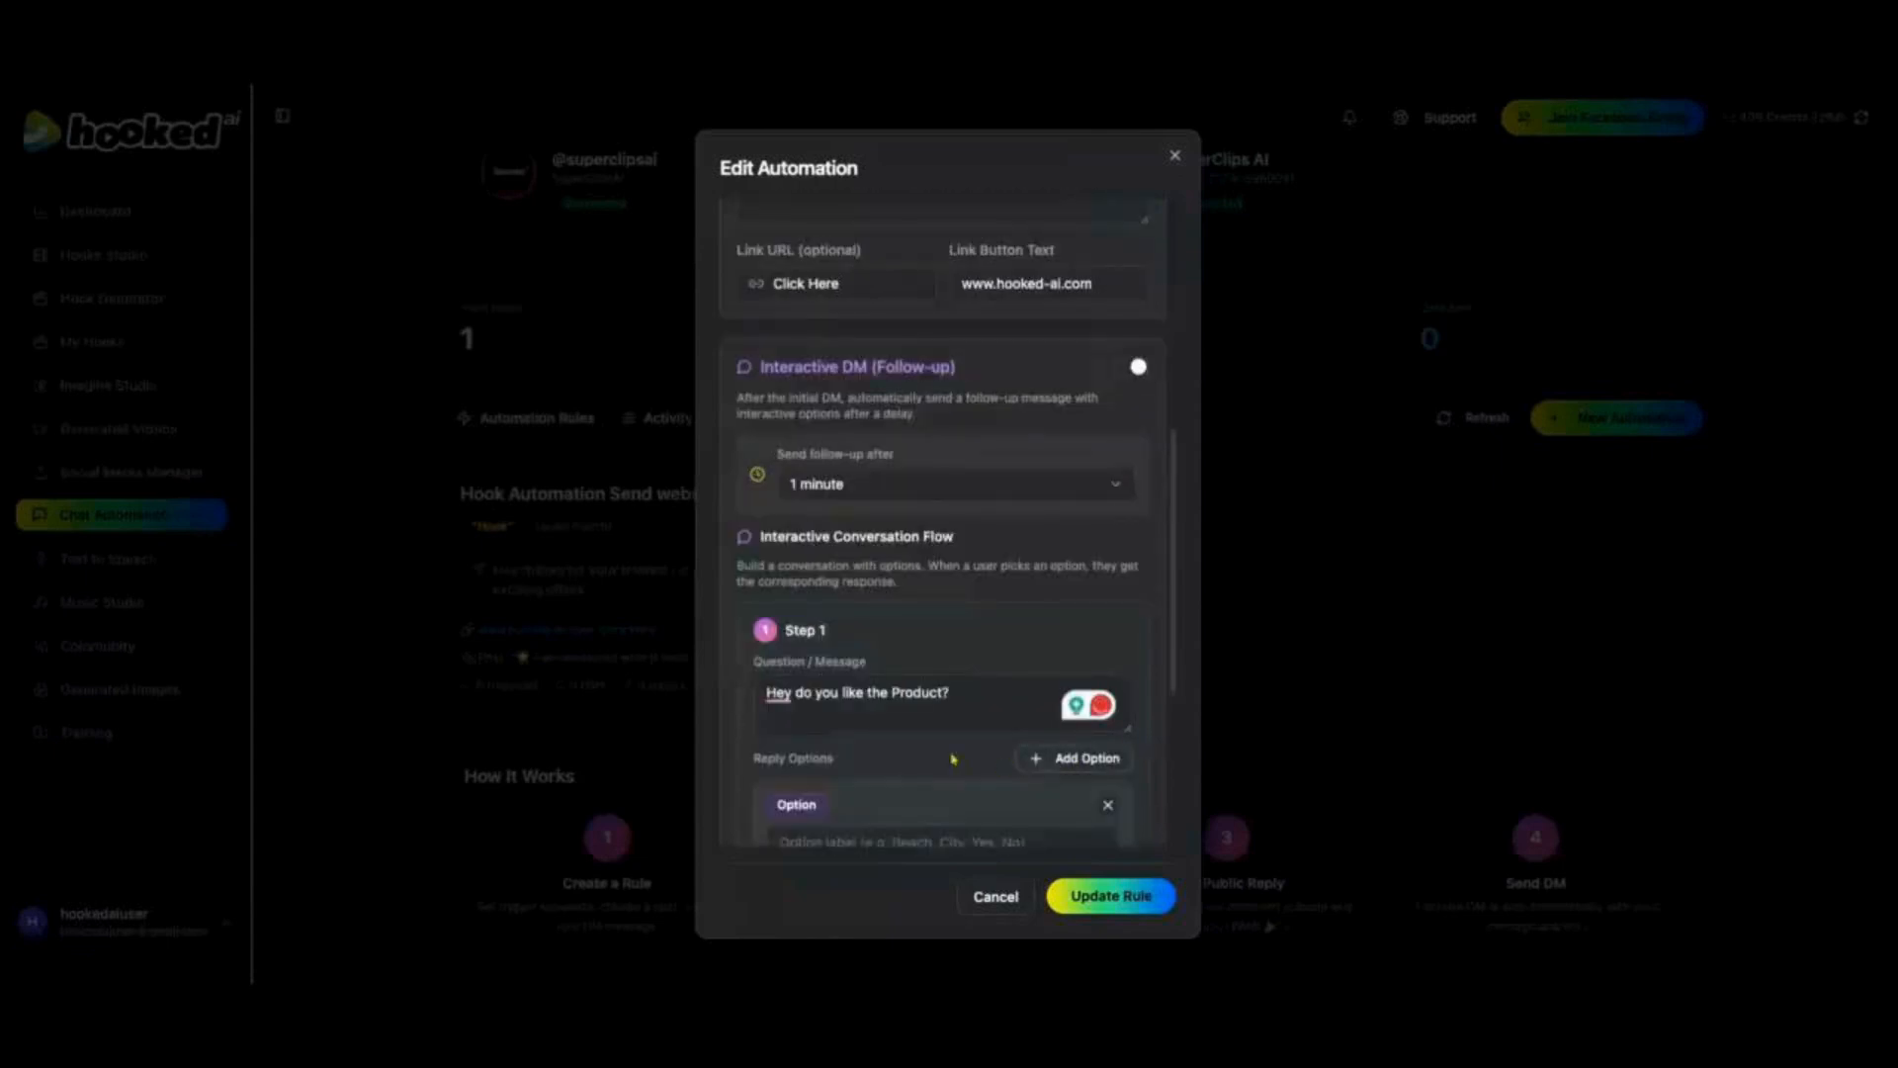
scroll(951, 758, down, 2)
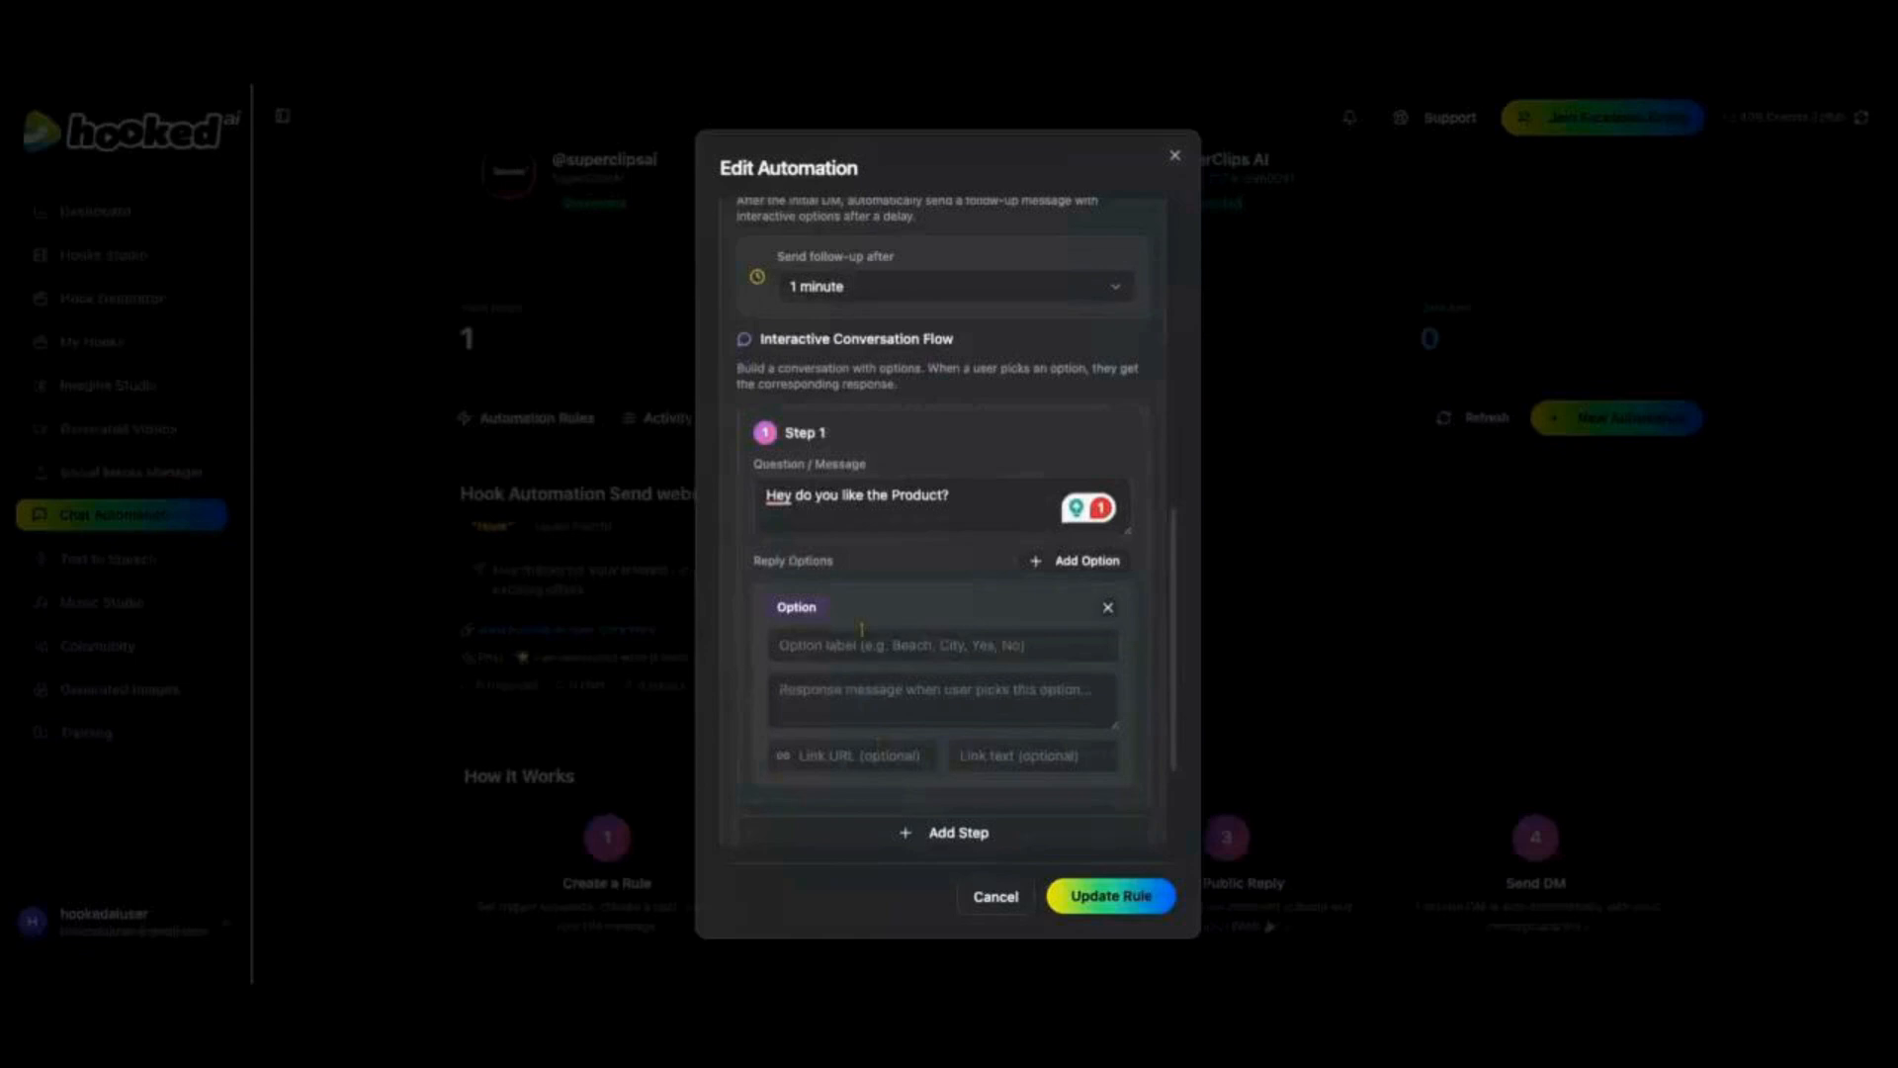
scroll(861, 629, up, 1)
click(866, 689)
text(Yes)
click(865, 741)
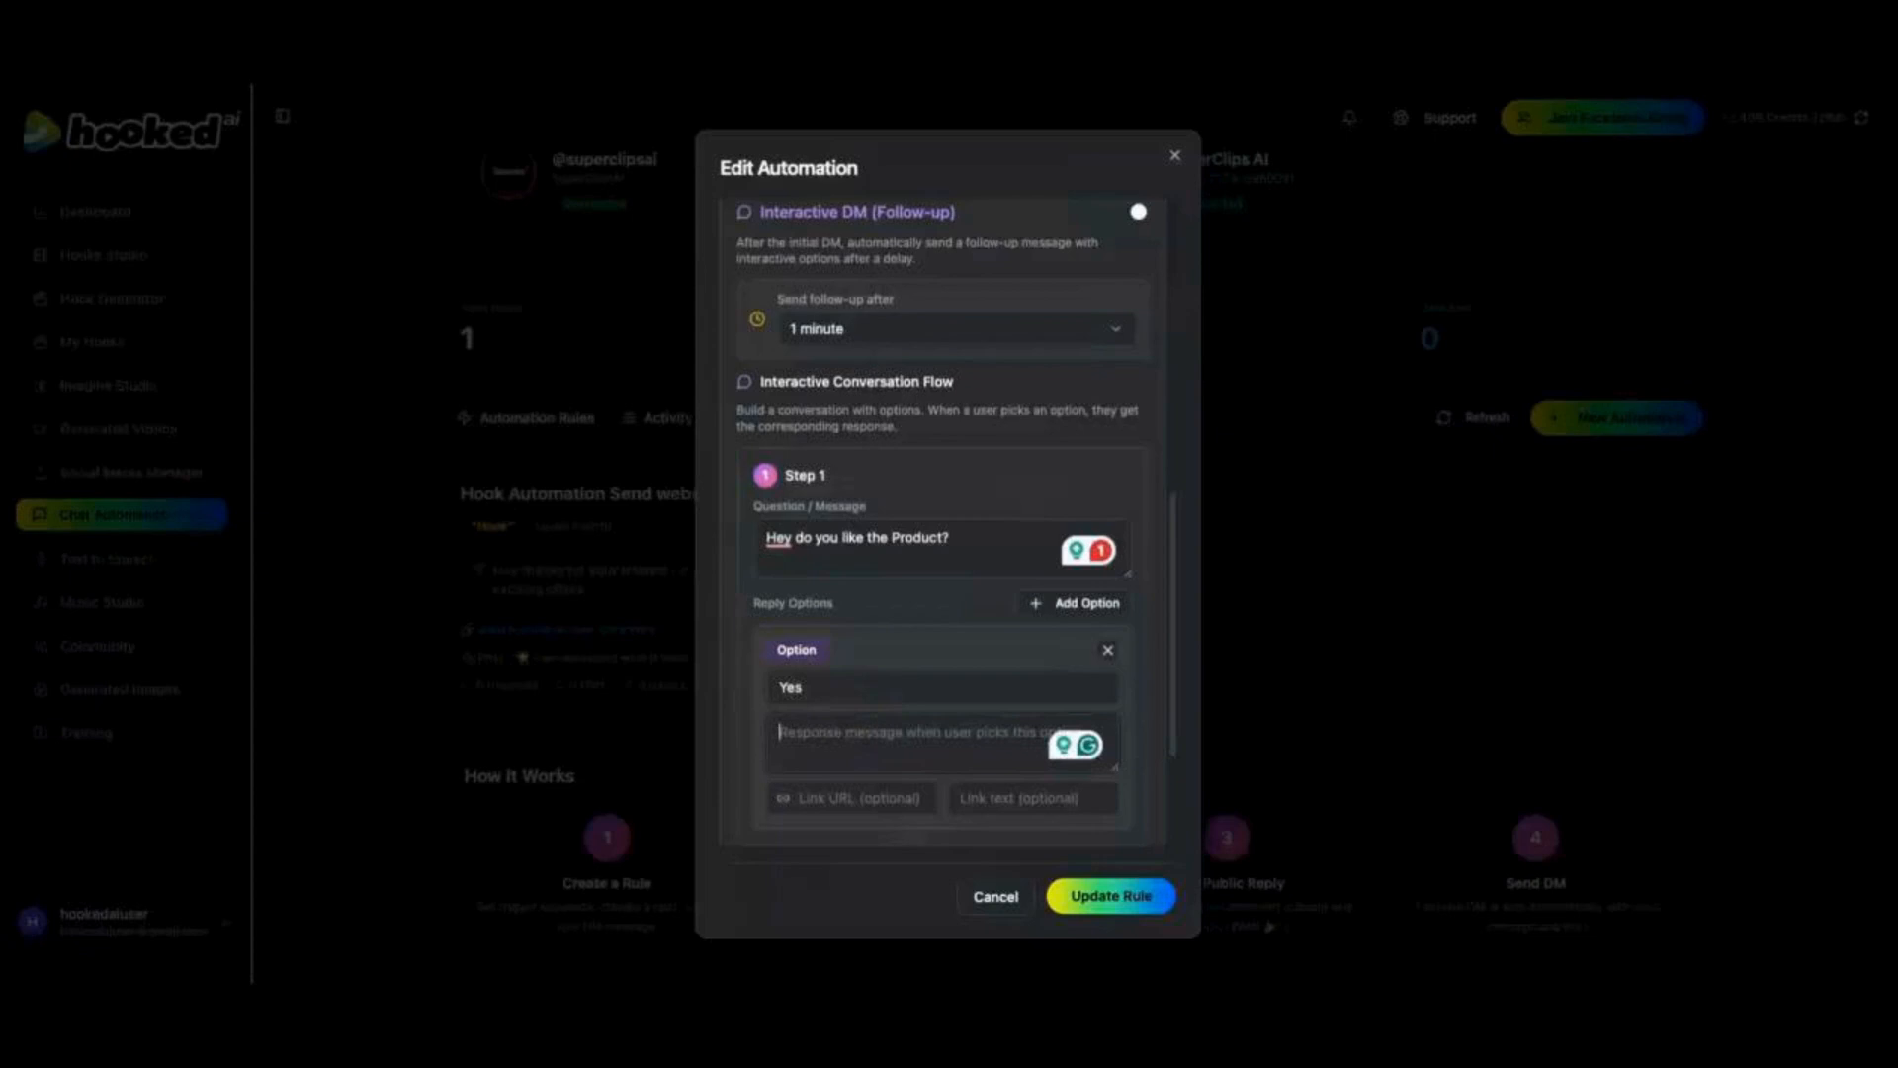
click(850, 799)
text(here you can)
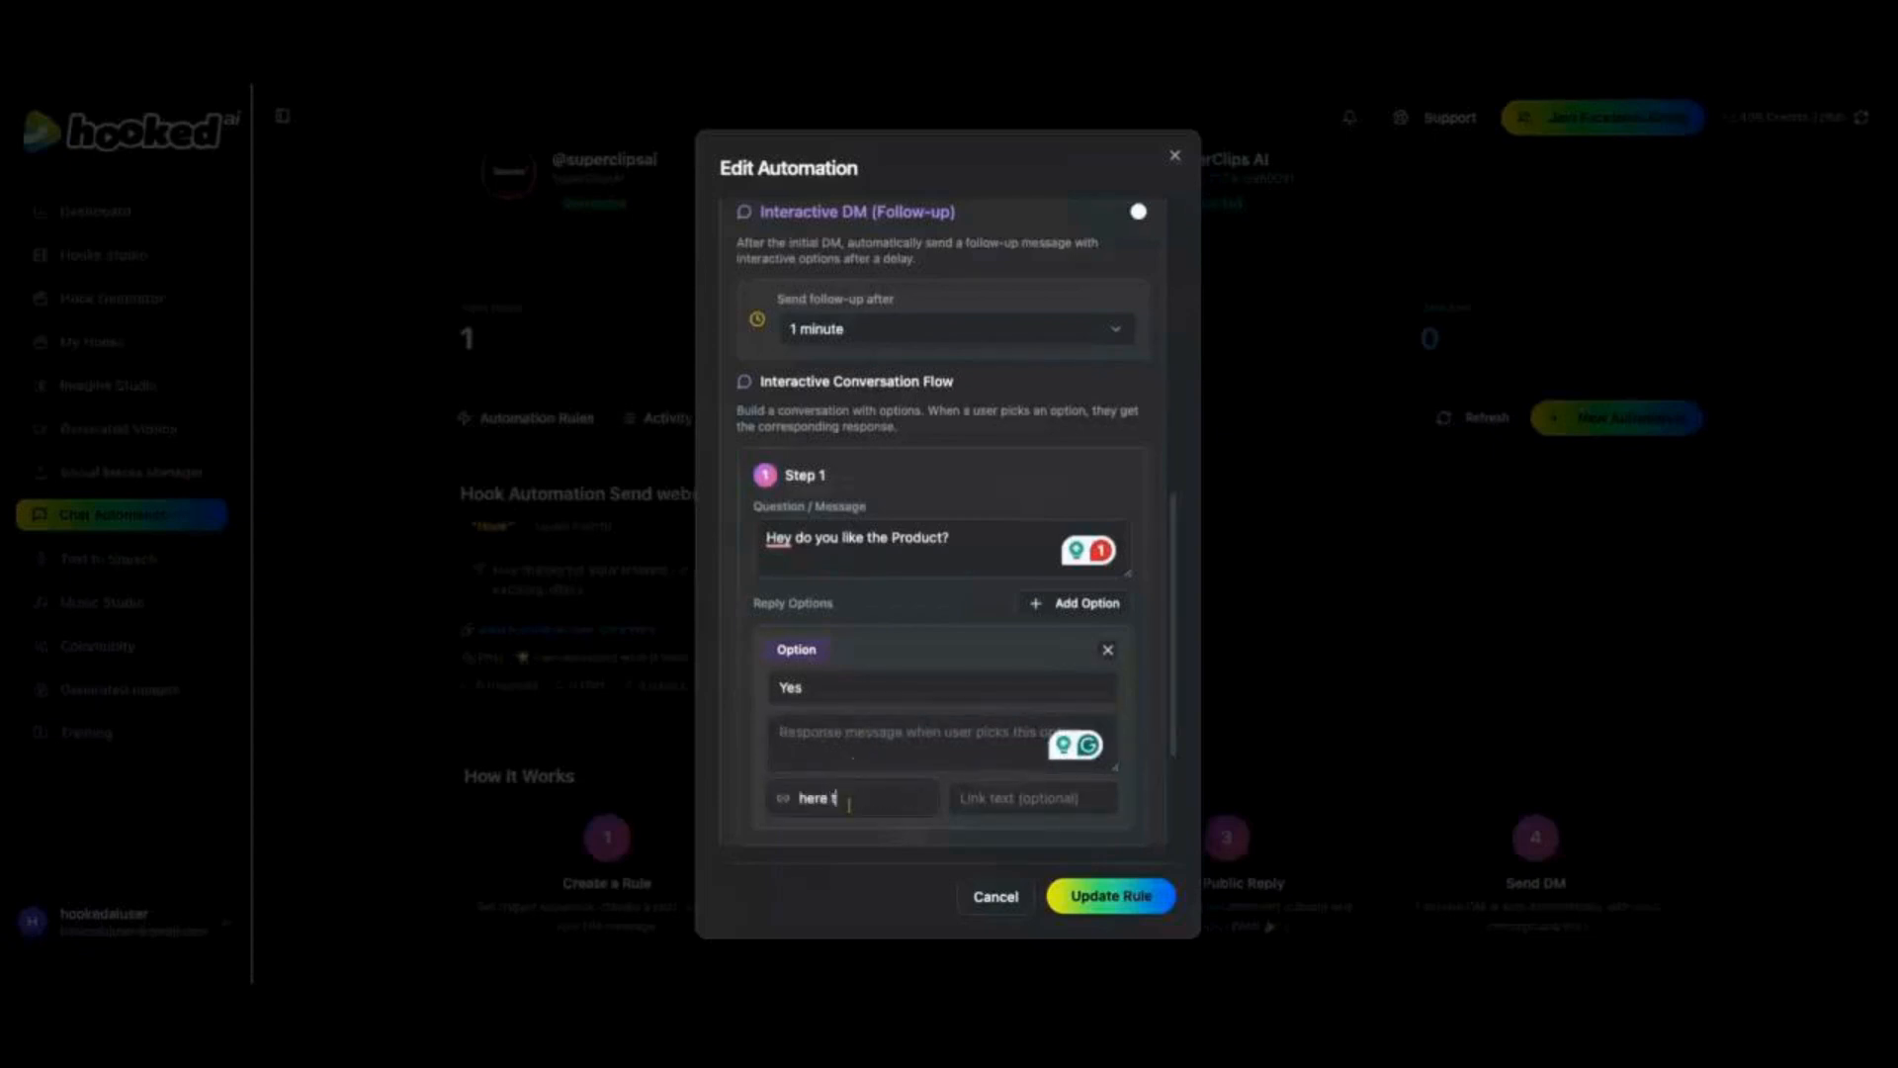
text( buy)
key(Tab)
text(www)
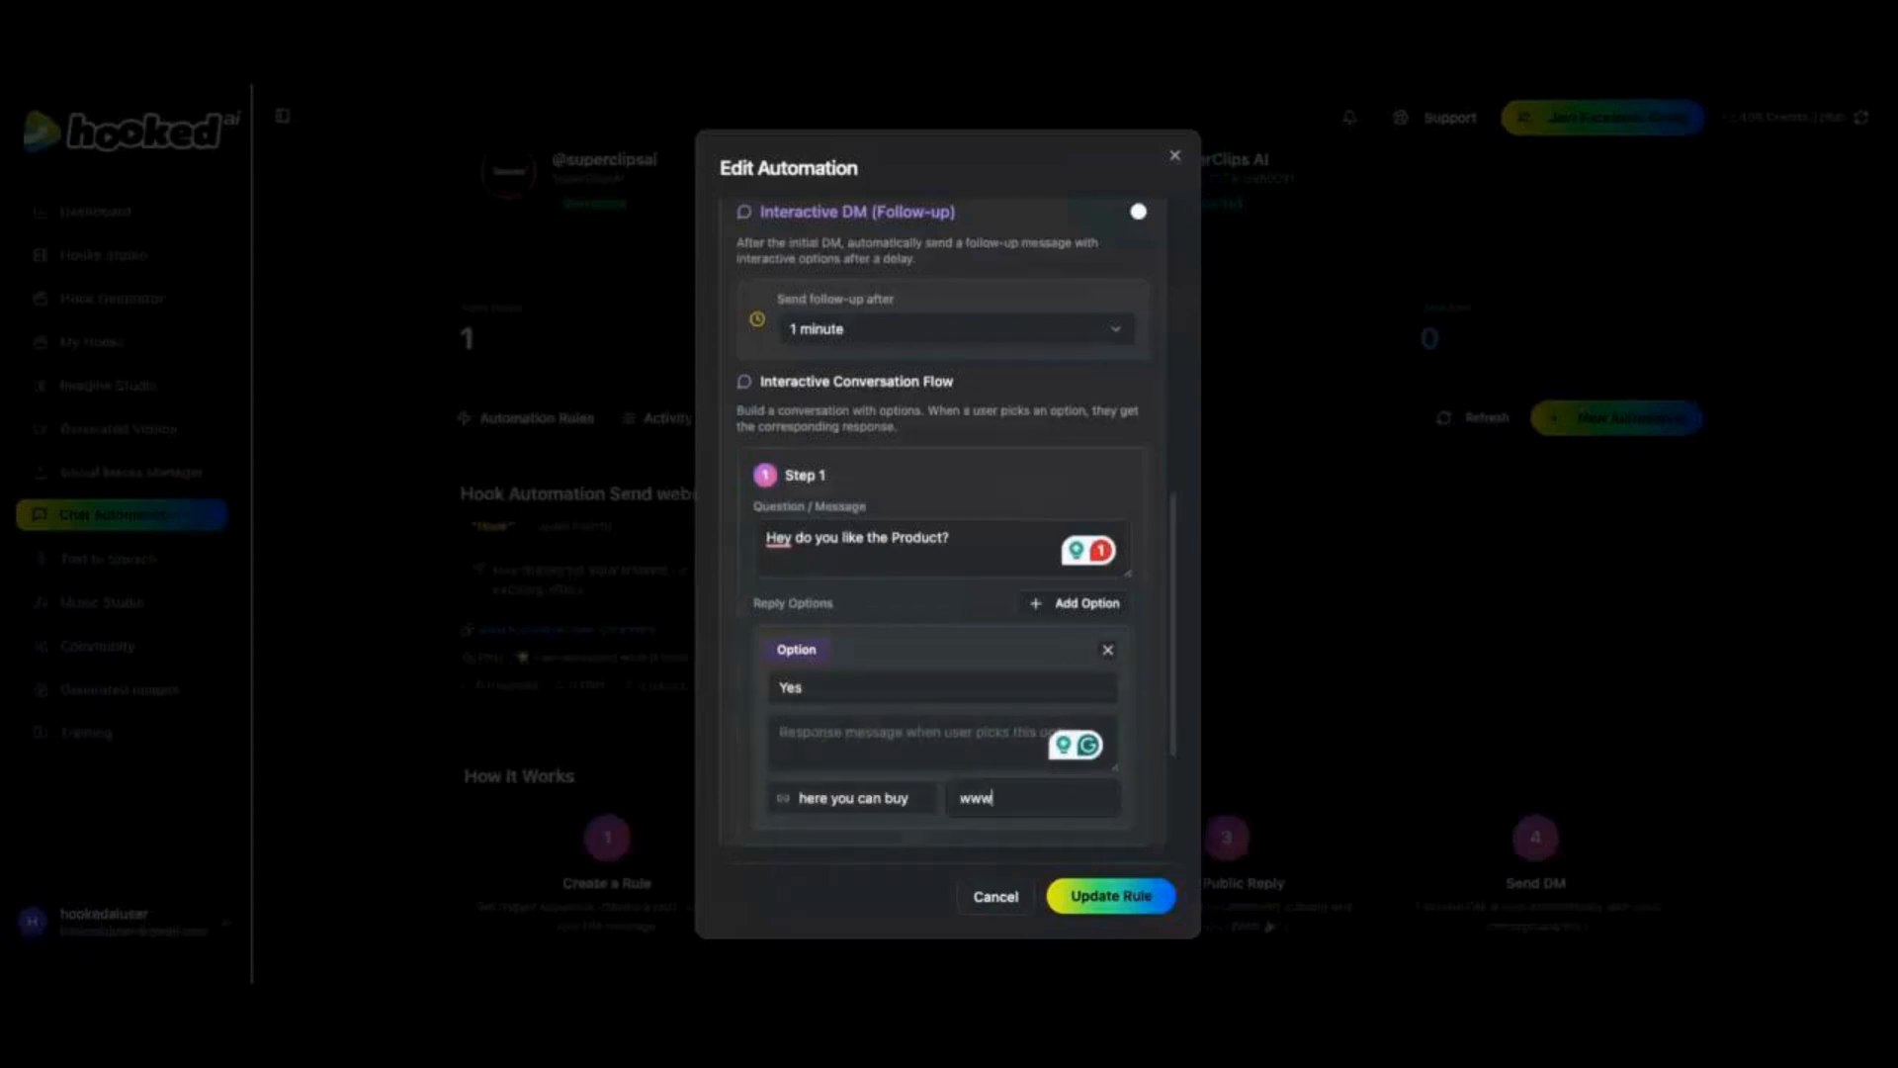
text(.yourwebiste.com)
Step: Update the automation rule with the new follow-up conversation flow
scroll(944, 648, down, 5)
click(947, 652)
scroll(944, 647, down, 3)
text(If you did not liked)
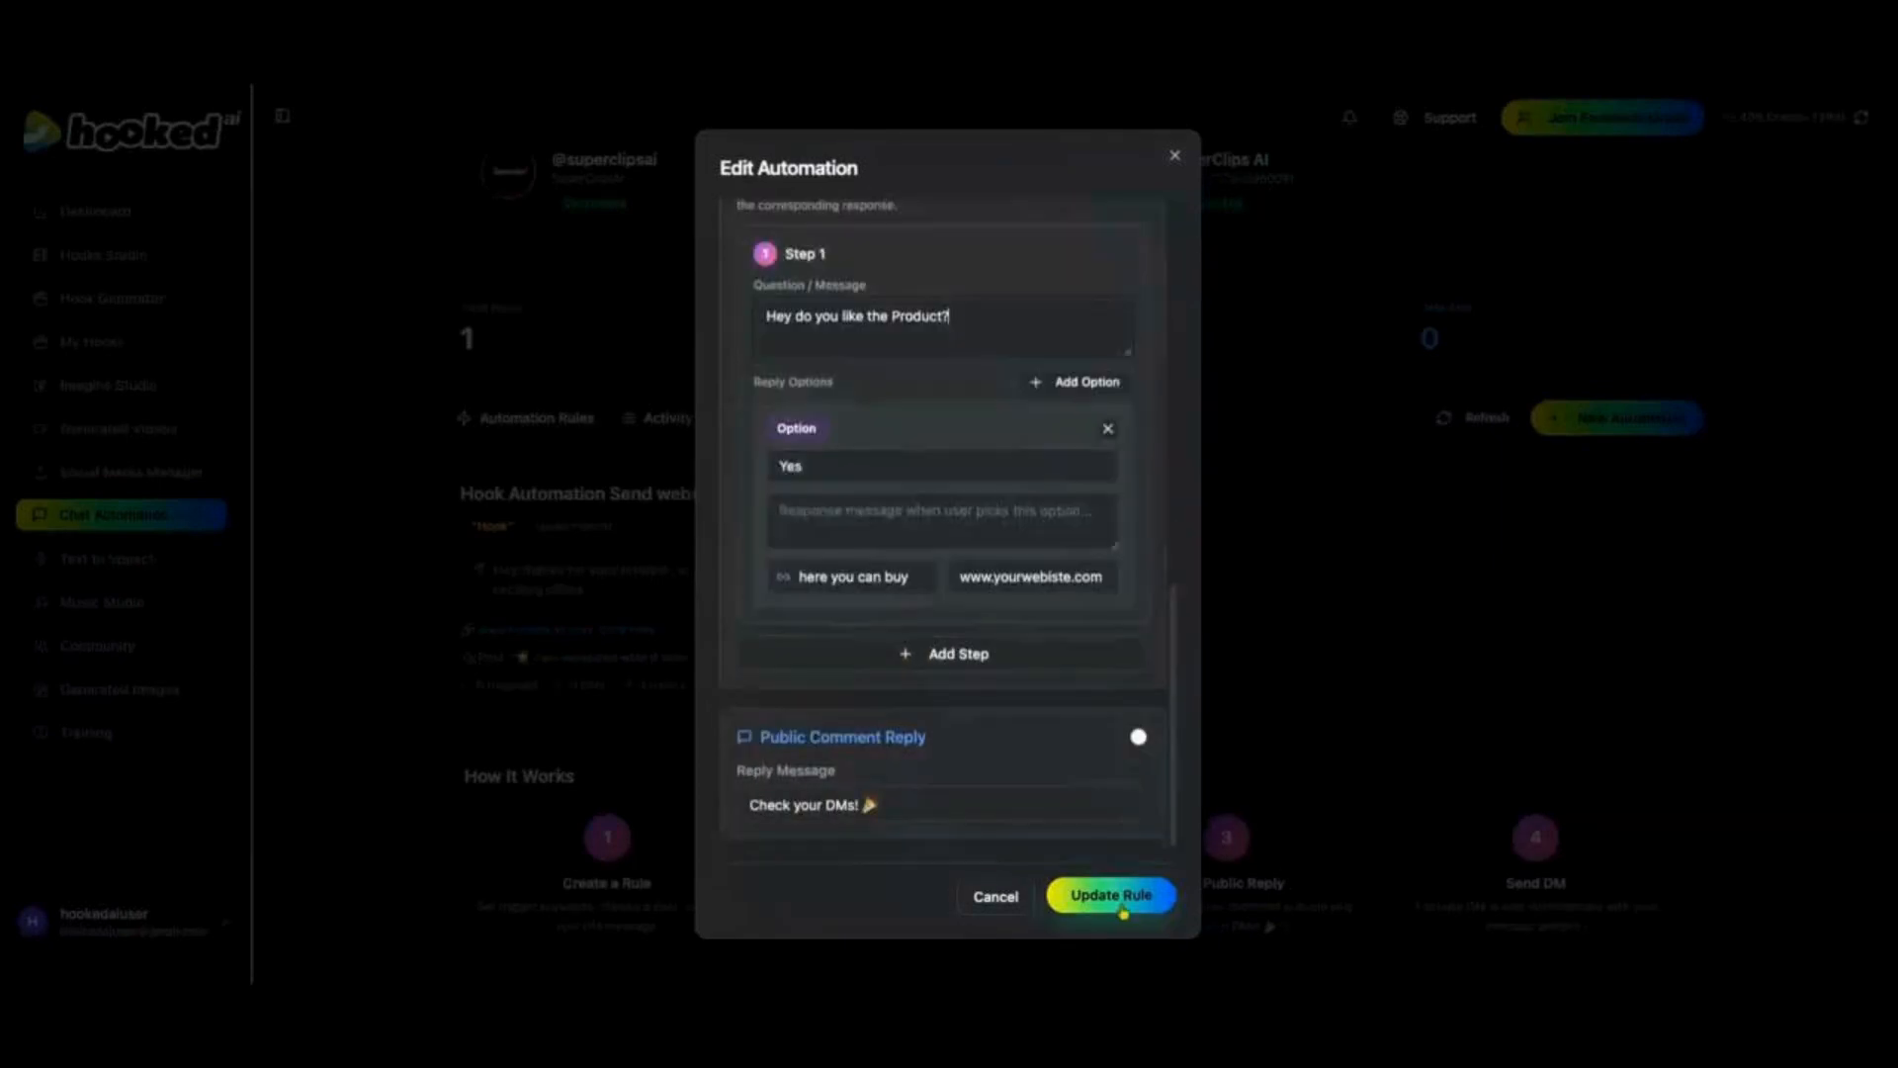
click(1111, 895)
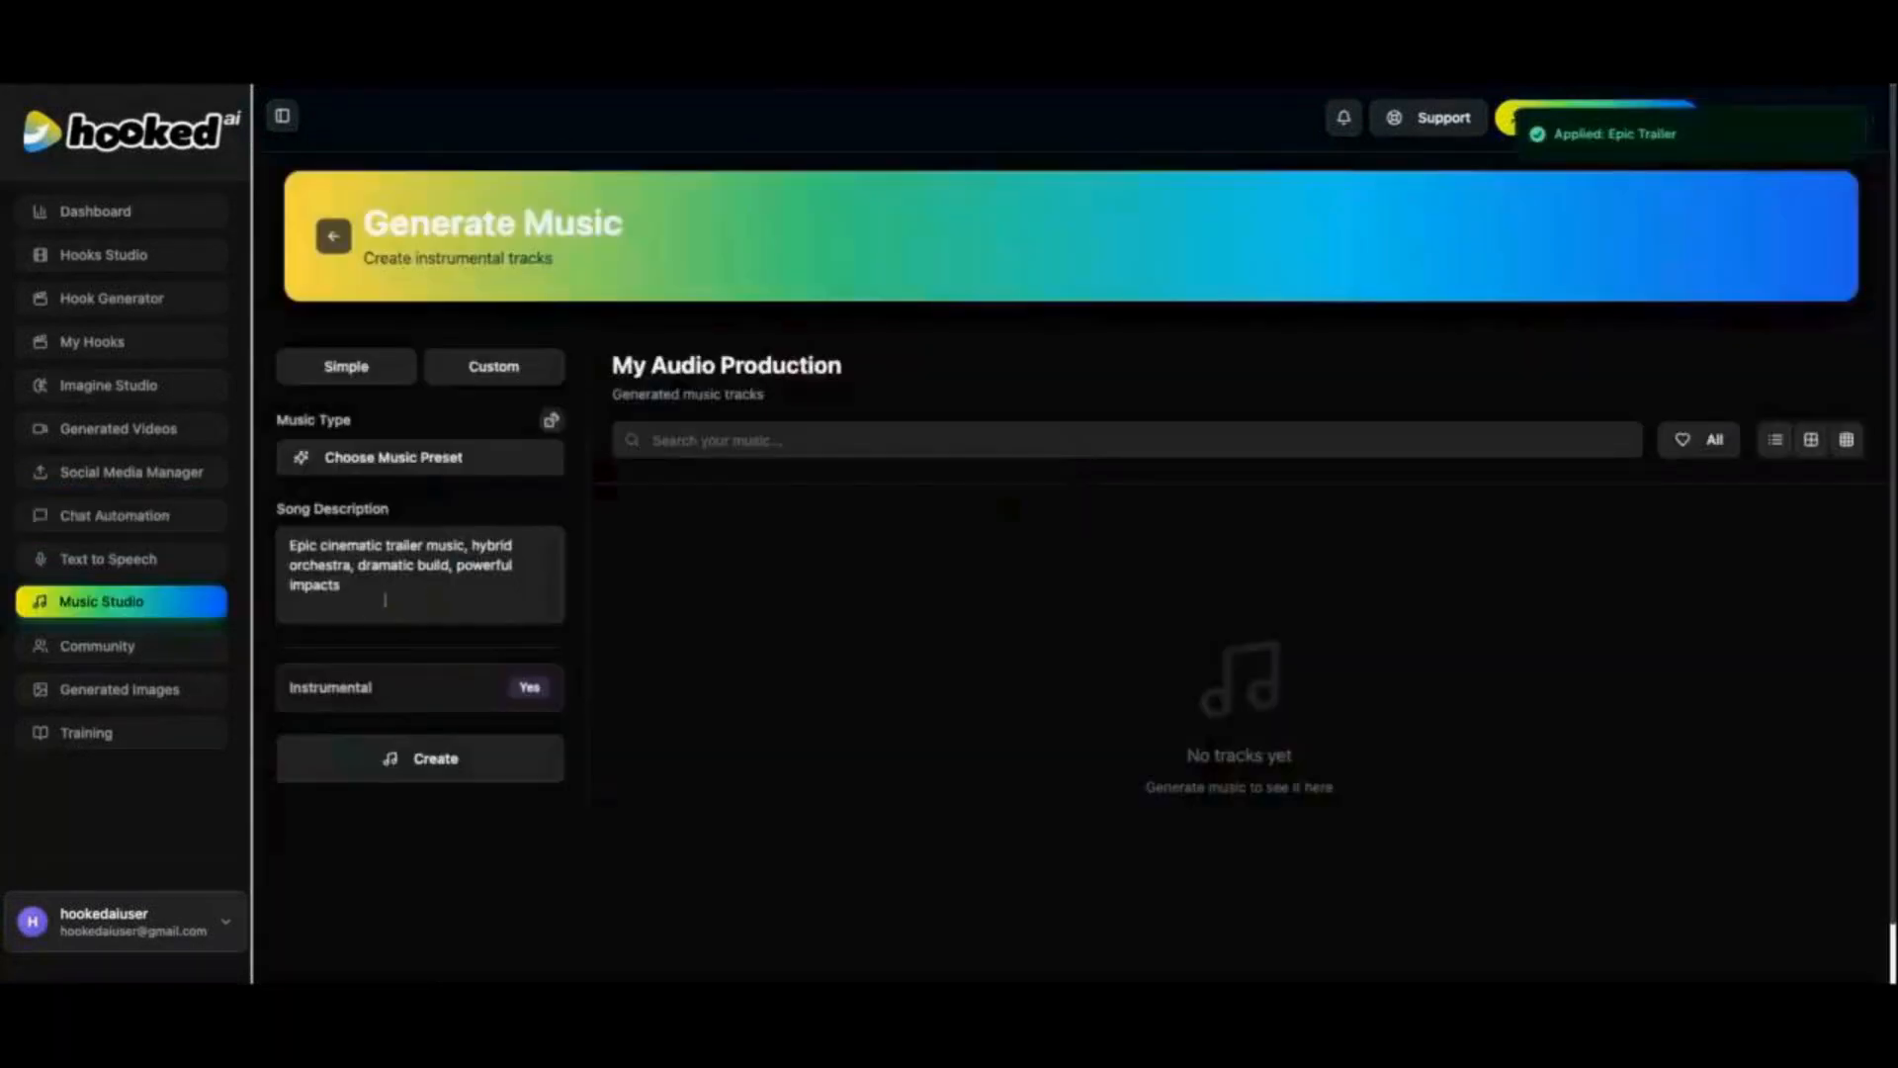
Step: Generate an instrumental track from the Epic Trailer description in Music Studio and play the first resulting track
click(452, 771)
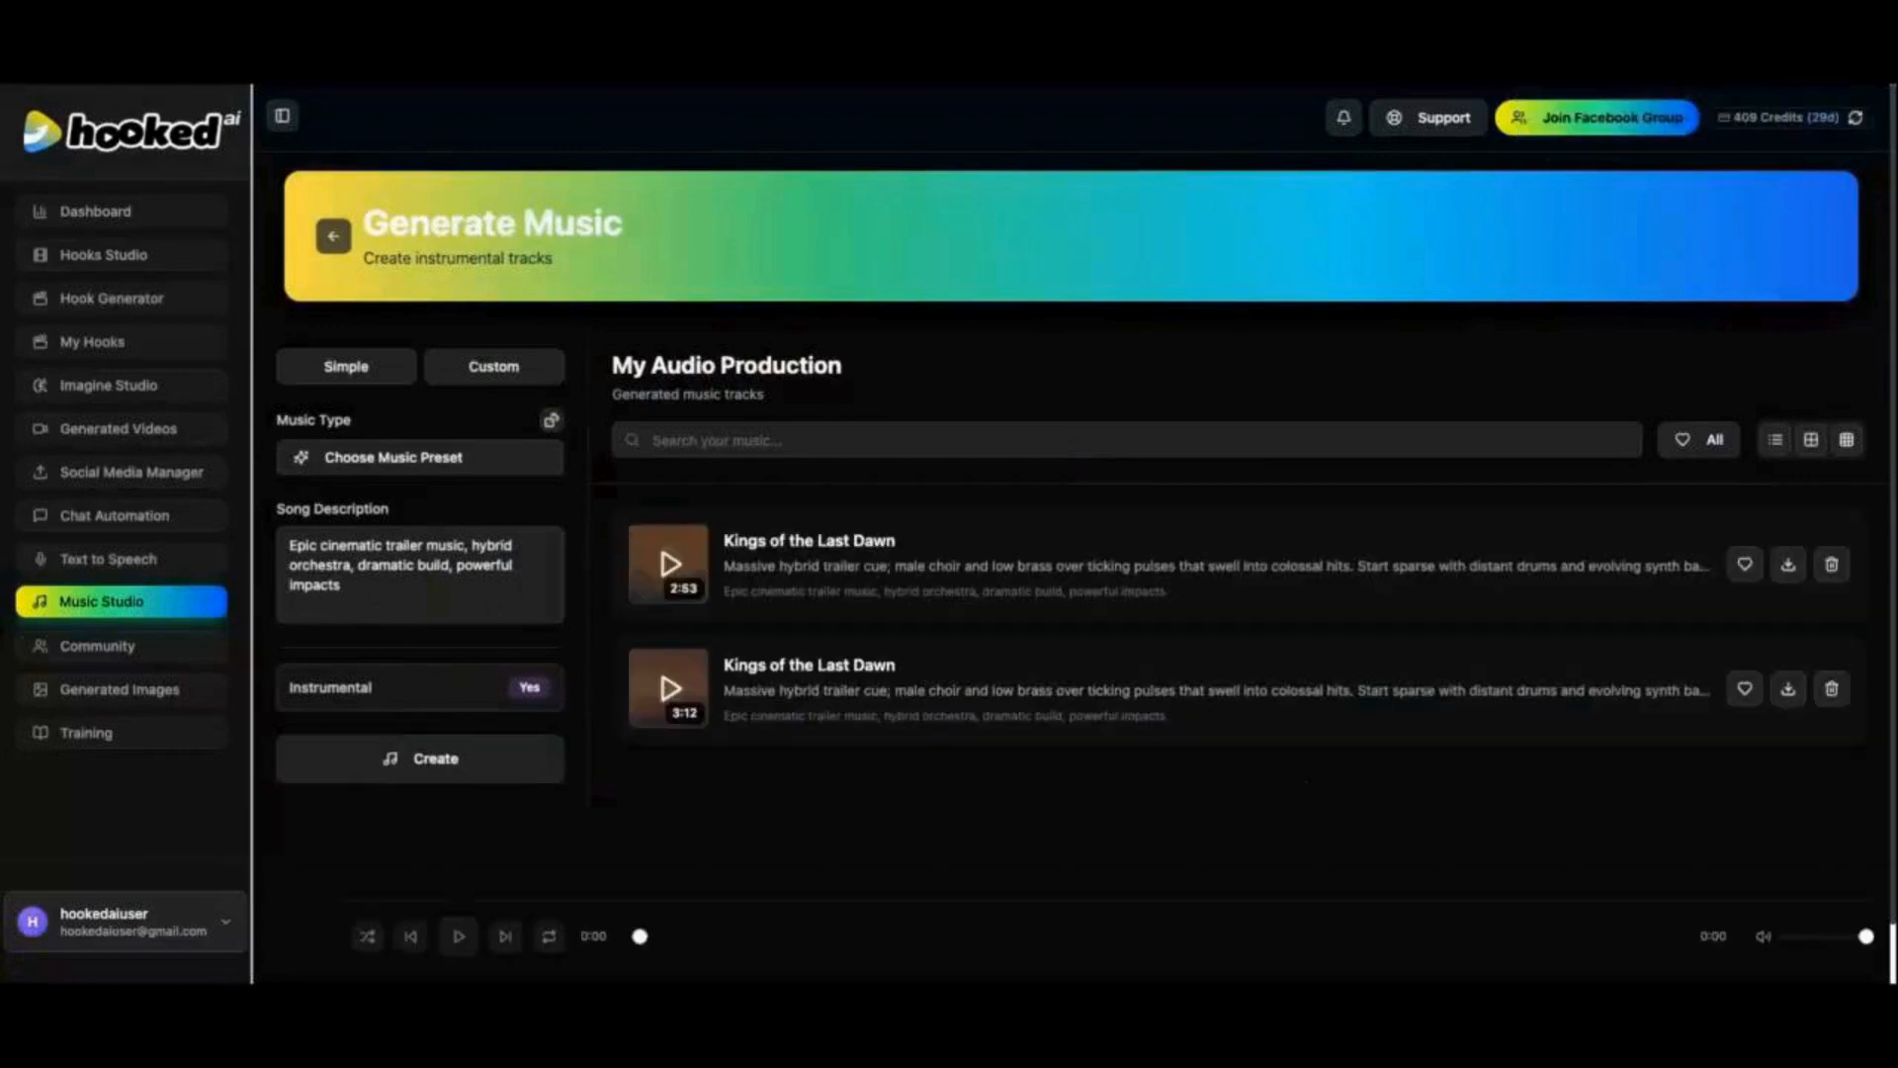
click(669, 565)
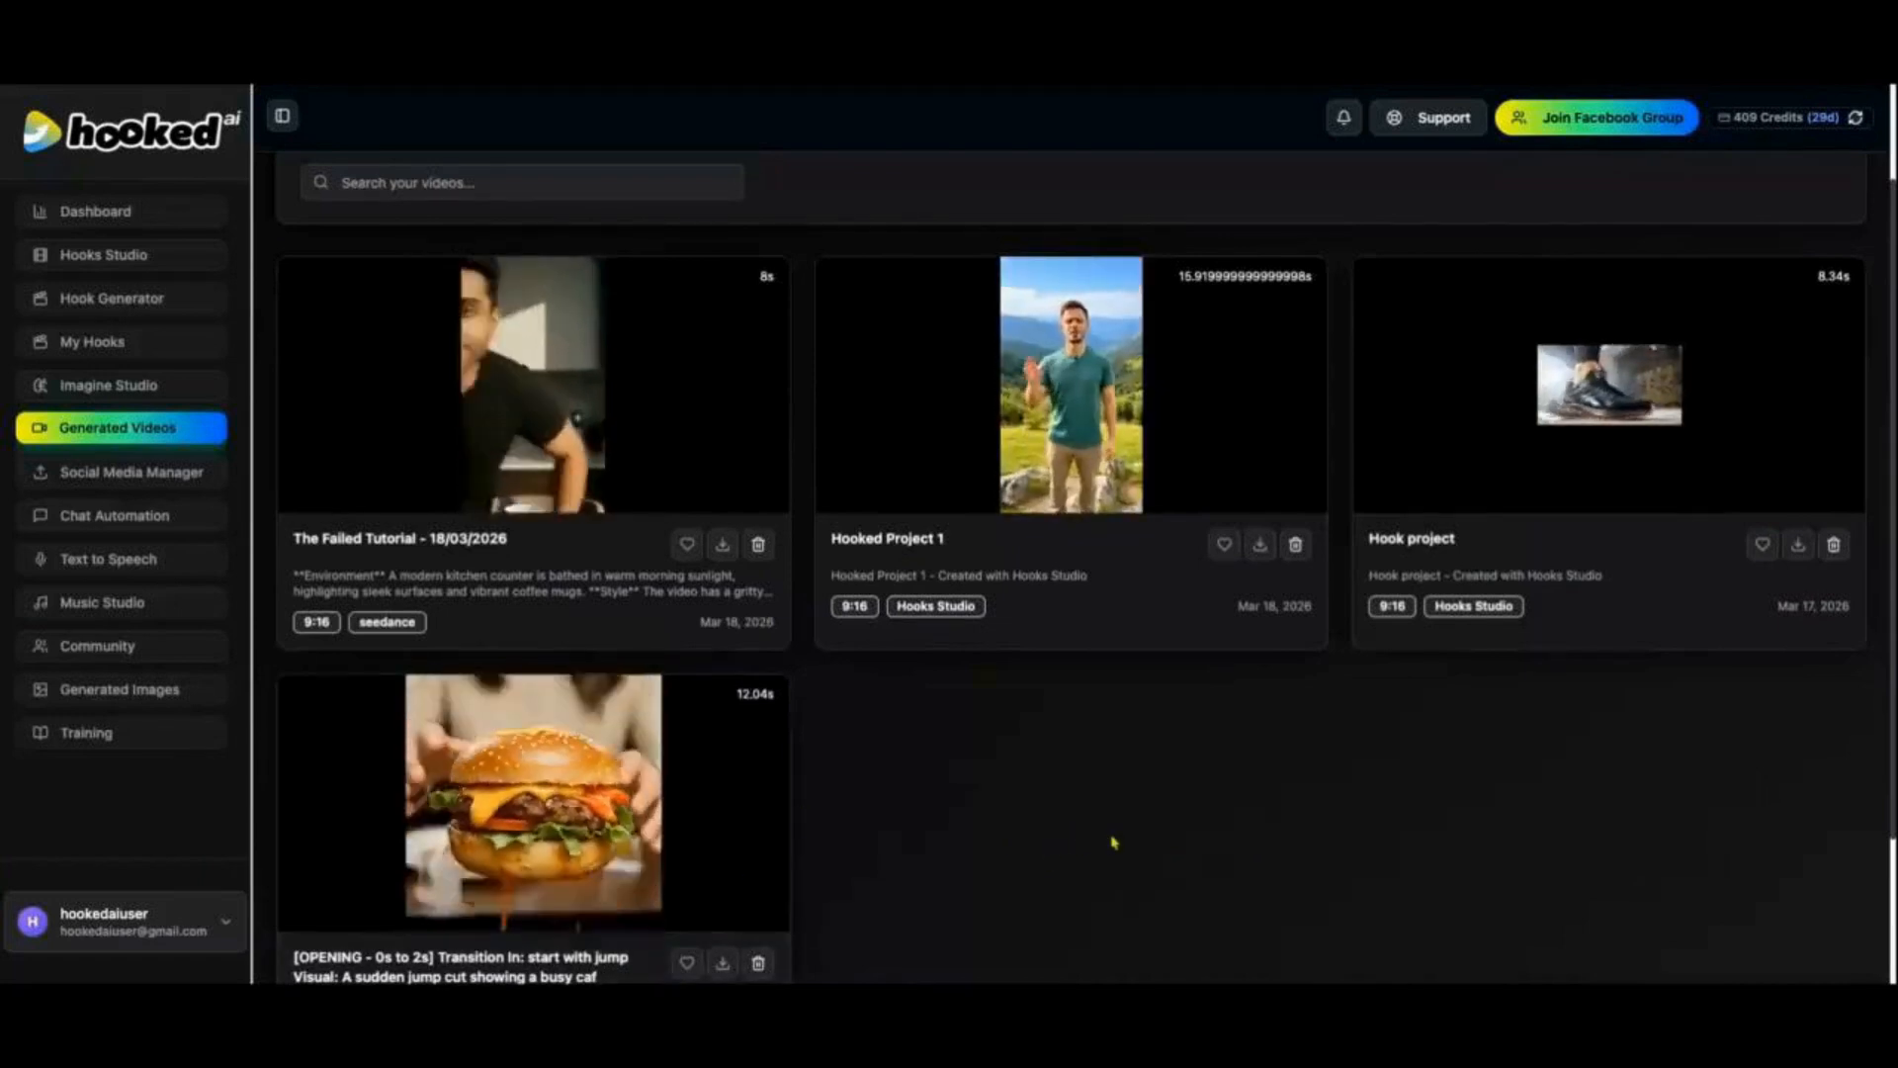
scroll(1117, 843, up, 2)
scroll(1118, 842, down, 2)
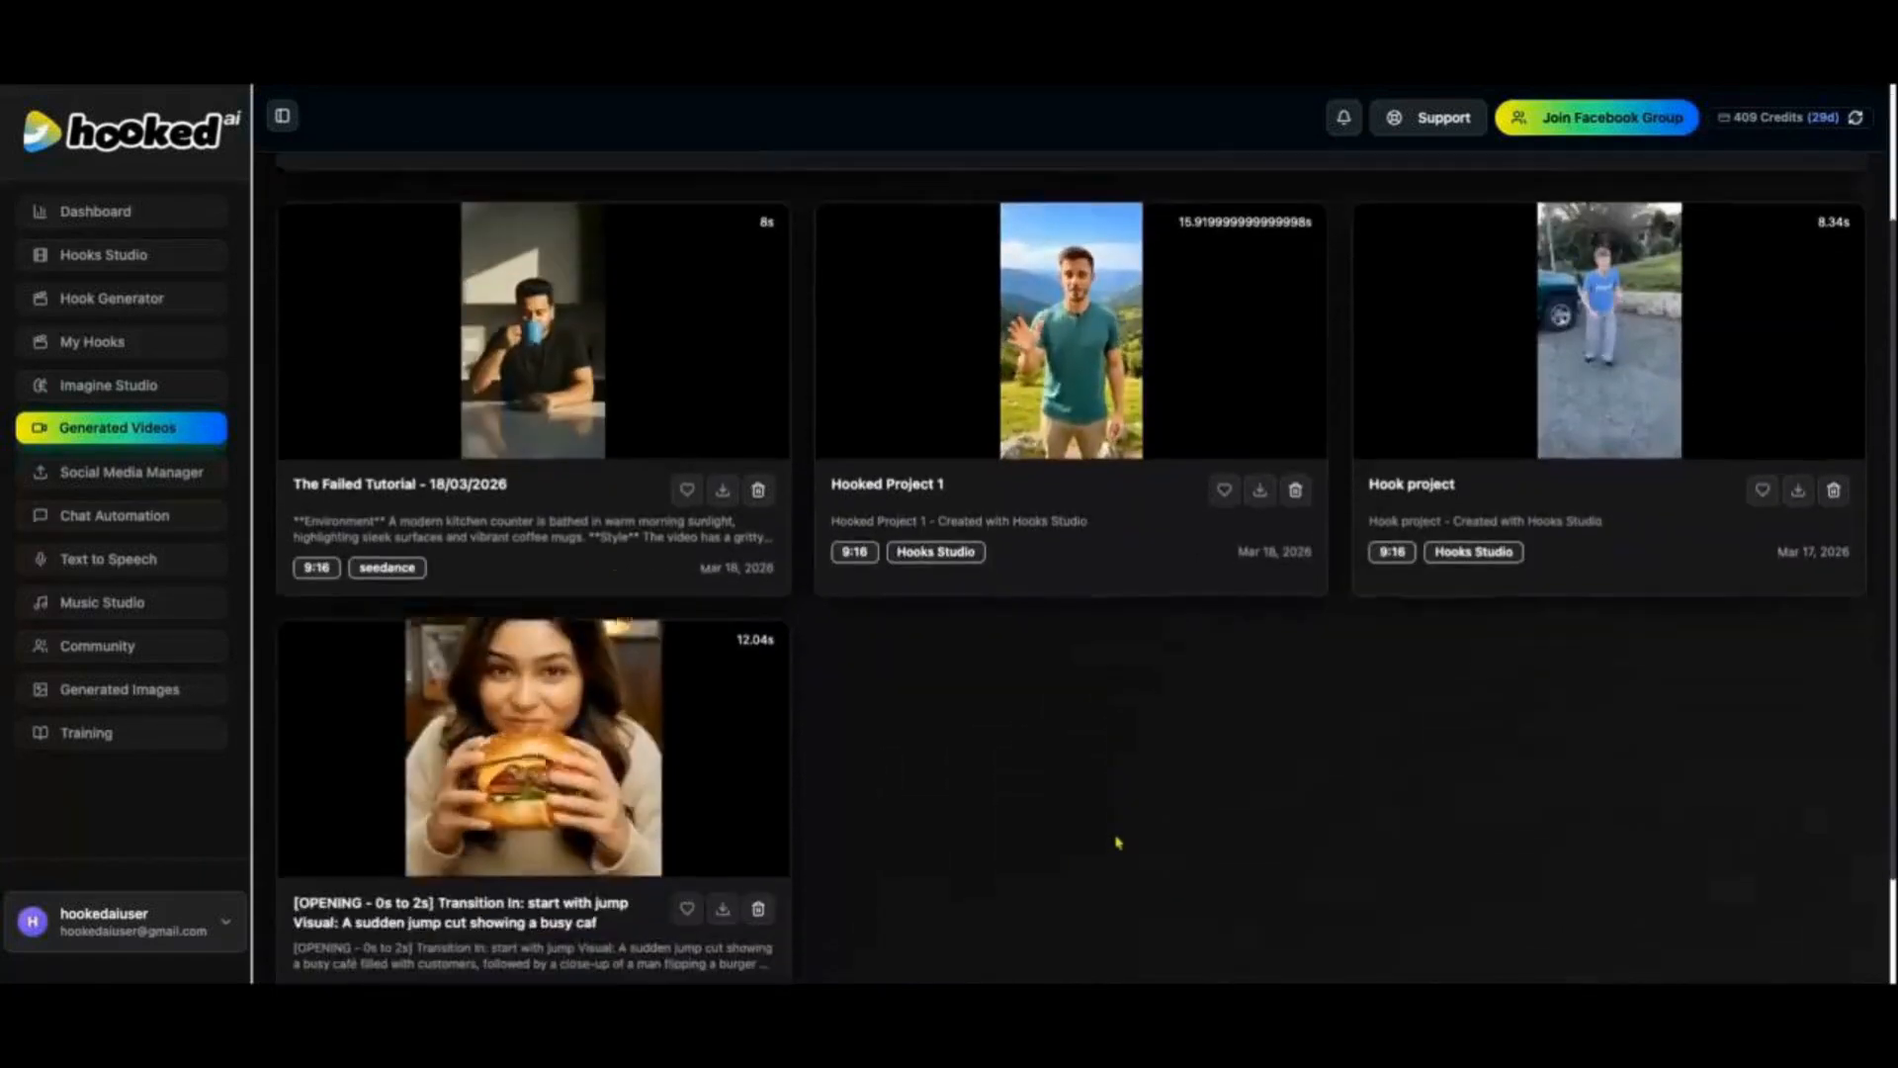
scroll(1117, 842, up, 2)
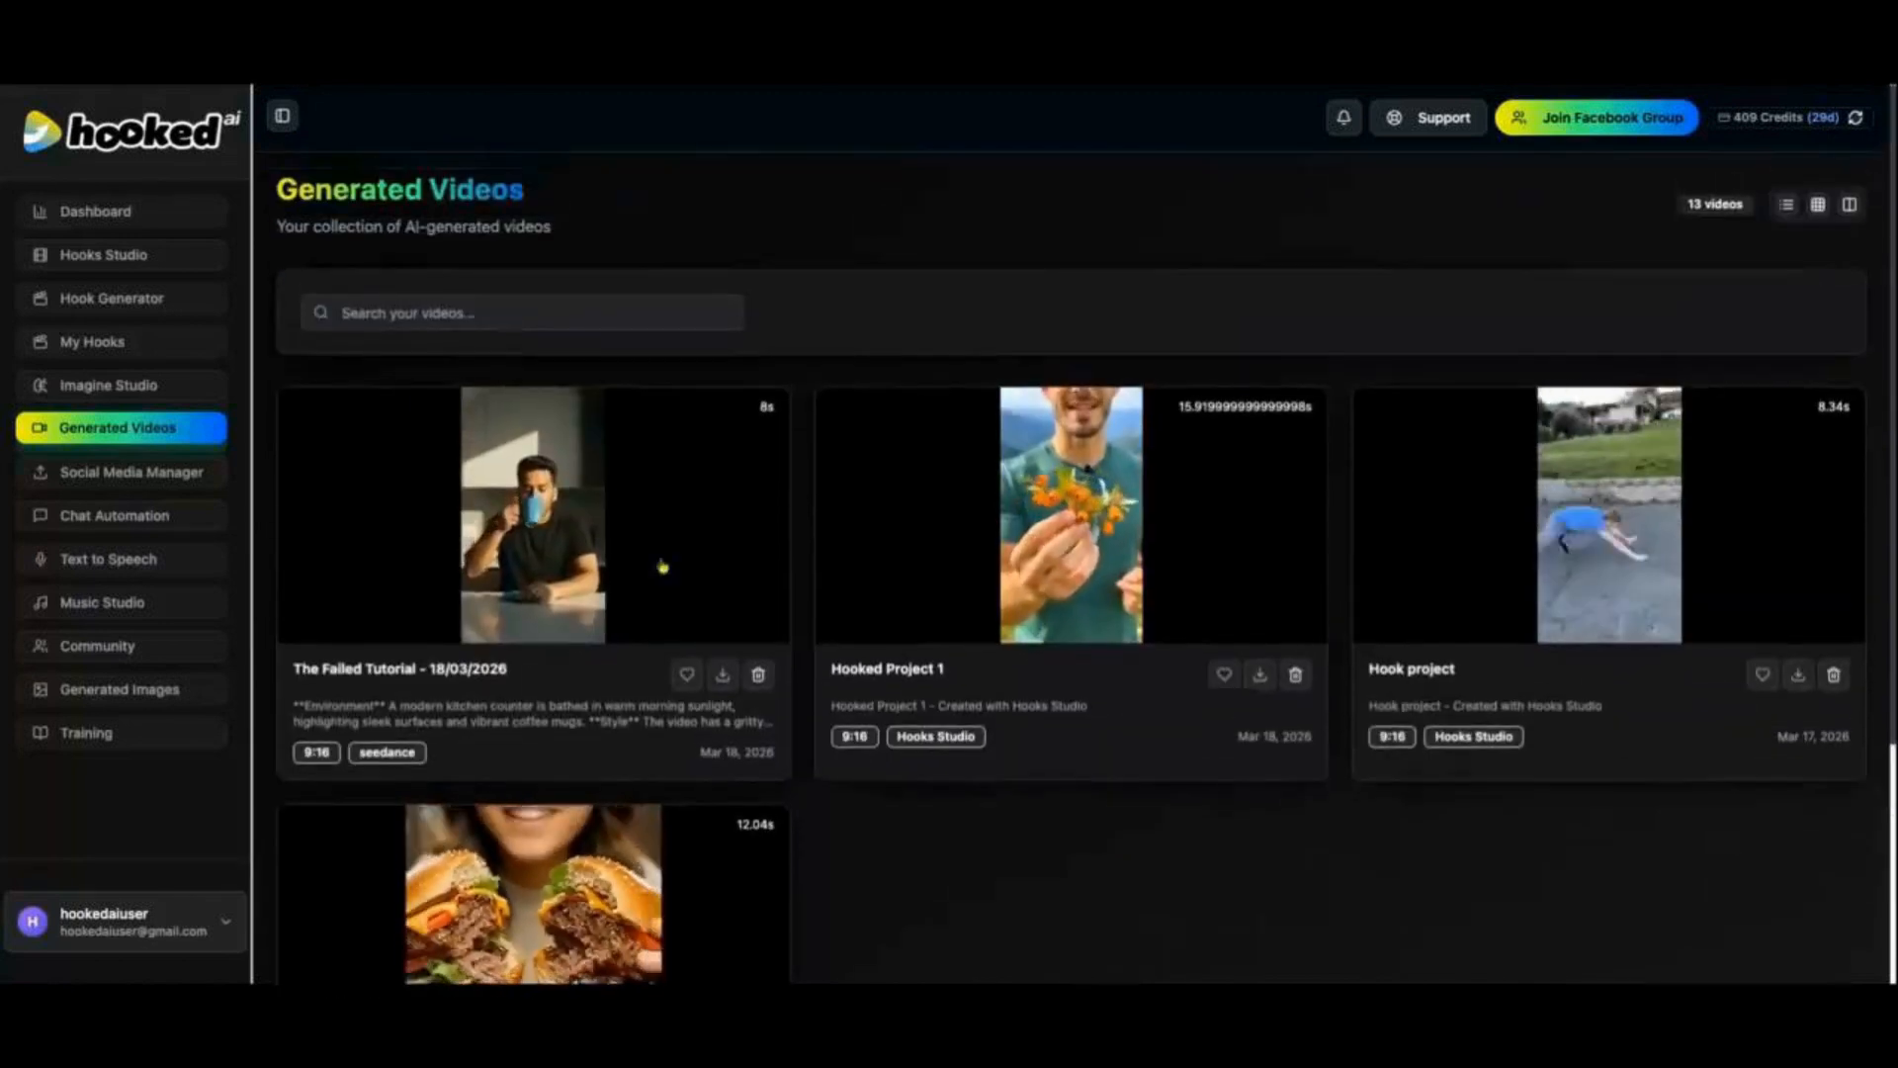